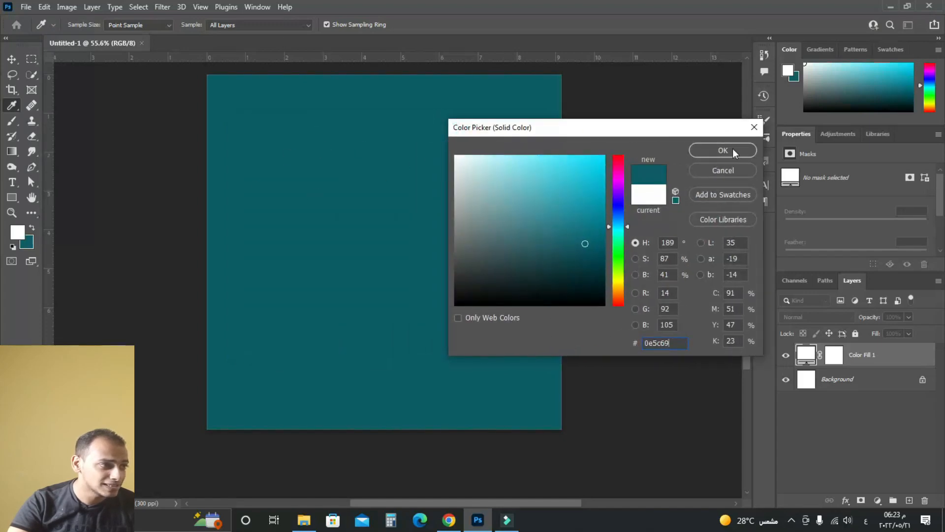
- Confirm the solid color fill layer as #0e5c69 and add a new empty layer above it
left_click(731, 150)
scroll(296, 264, "up", 1)
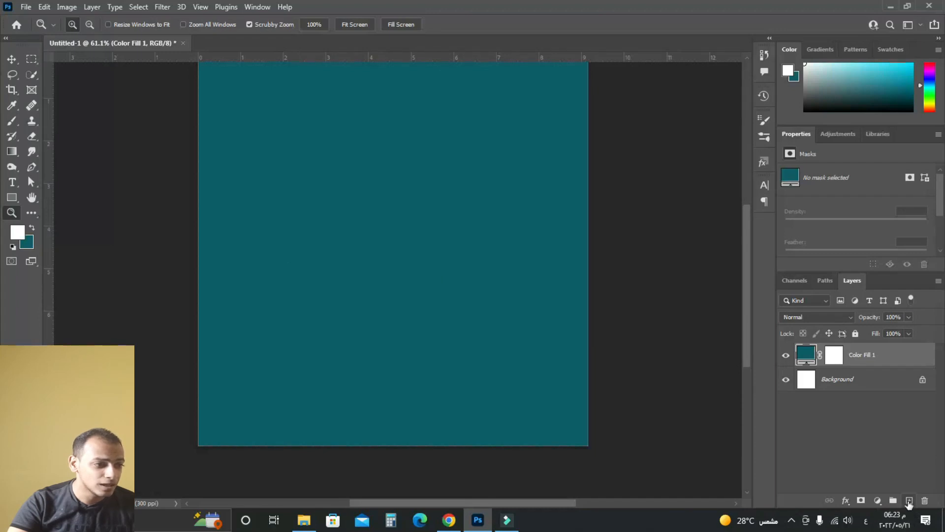
left_click(908, 501)
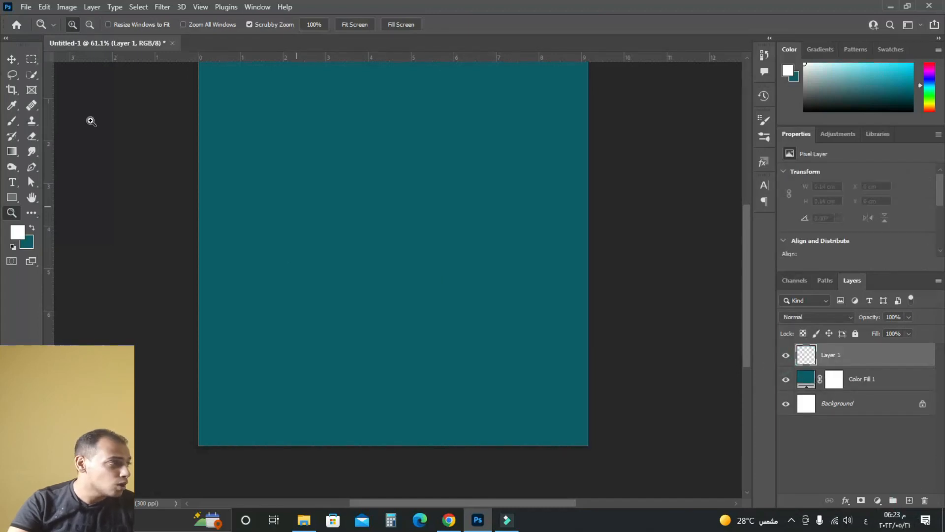
- Ready the Brush tool with a Soft Round tip at 0% hardness for painting in white
left_click(17, 124)
left_click(43, 123)
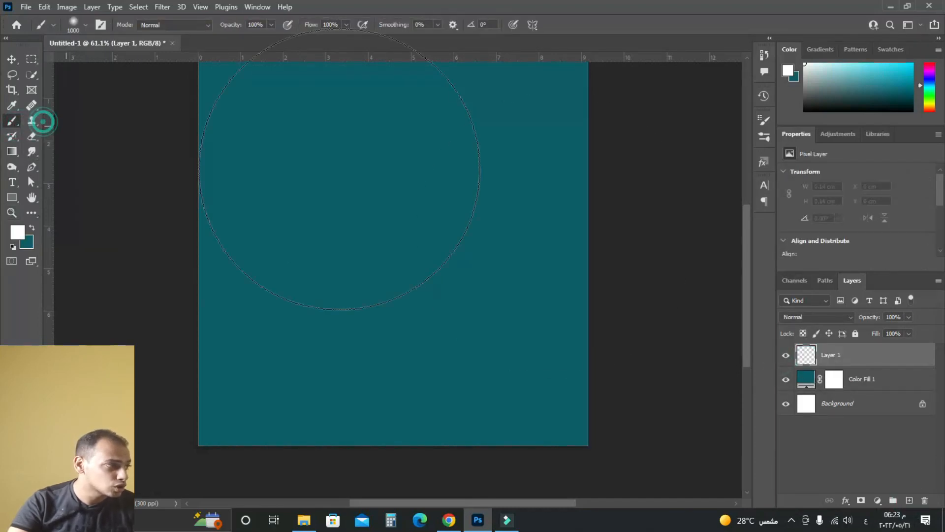
right_click(447, 224)
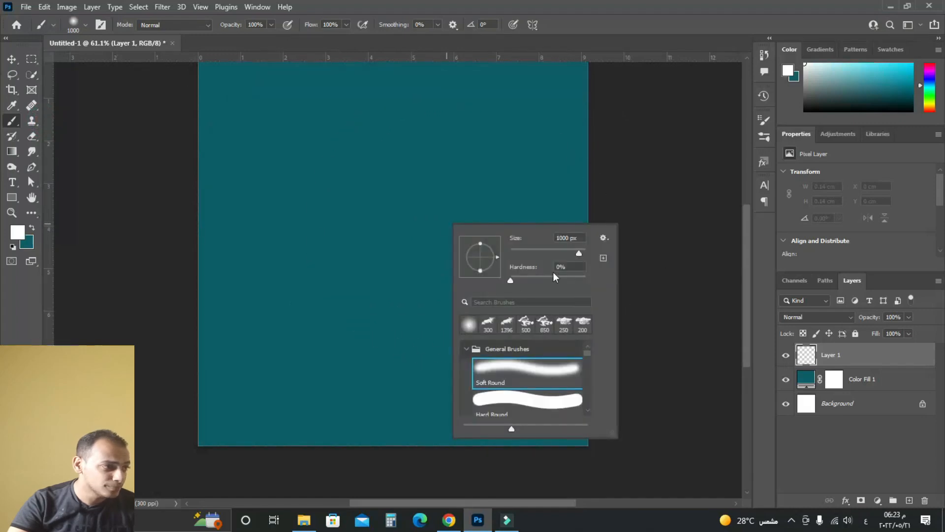
left_click(566, 267)
left_click(617, 17)
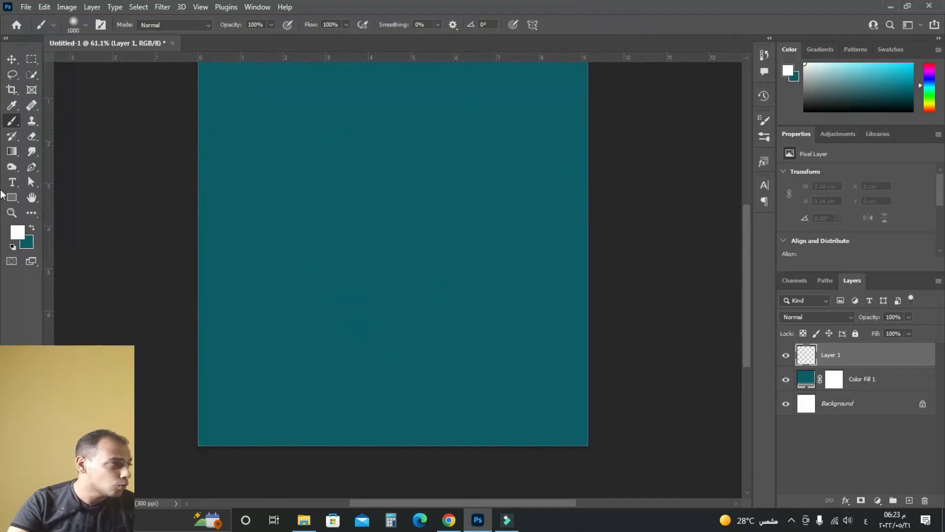
left_click(26, 240)
left_click(721, 150)
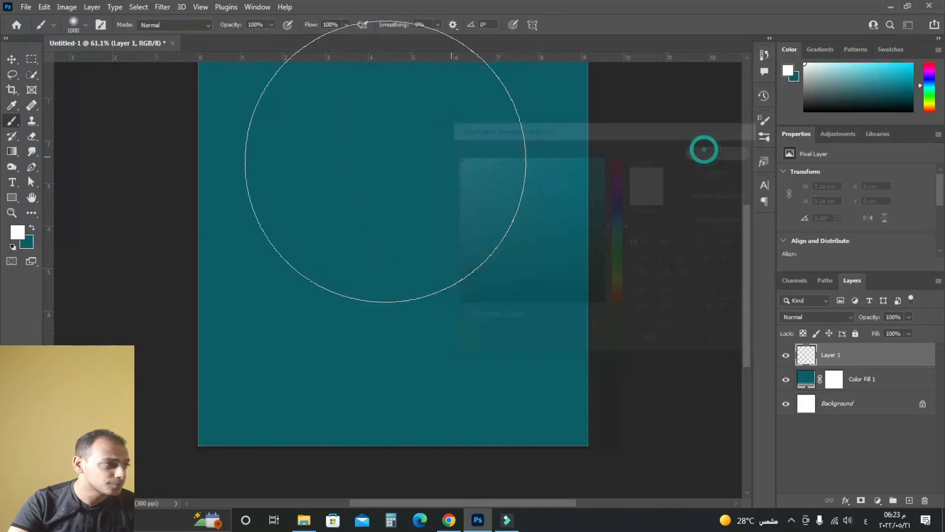
- Reduce the brush size to 250 px and paint one soft white dab slightly above the canvas centre
scroll(390, 219, "down", 2)
scroll(391, 197, "up", 1)
left_click_drag(414, 200, 411, 243)
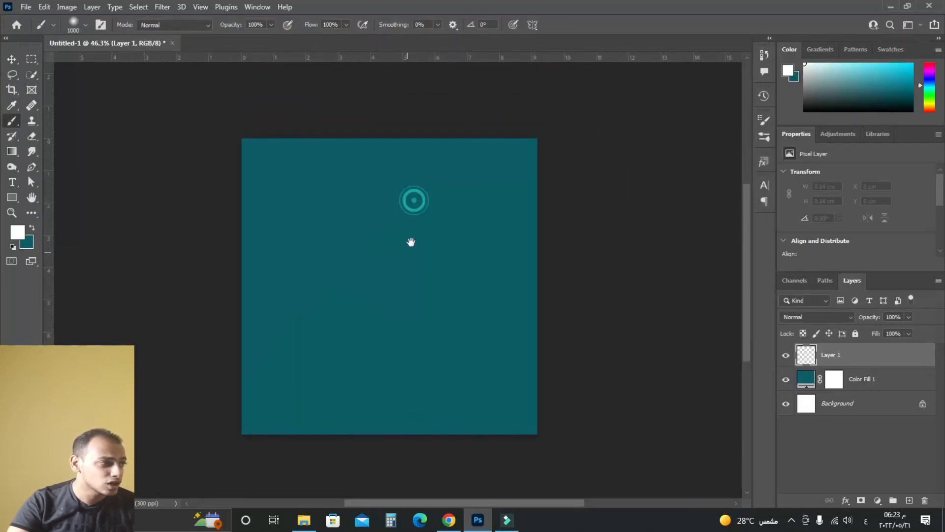
key("bracketleft")
key("bracketleft")
key("bracketleft")
key("bracketleft")
key("bracketleft")
key("bracketleft")
key("bracketleft")
key("bracketleft")
key("bracketleft")
key("bracketleft")
key("bracketleft")
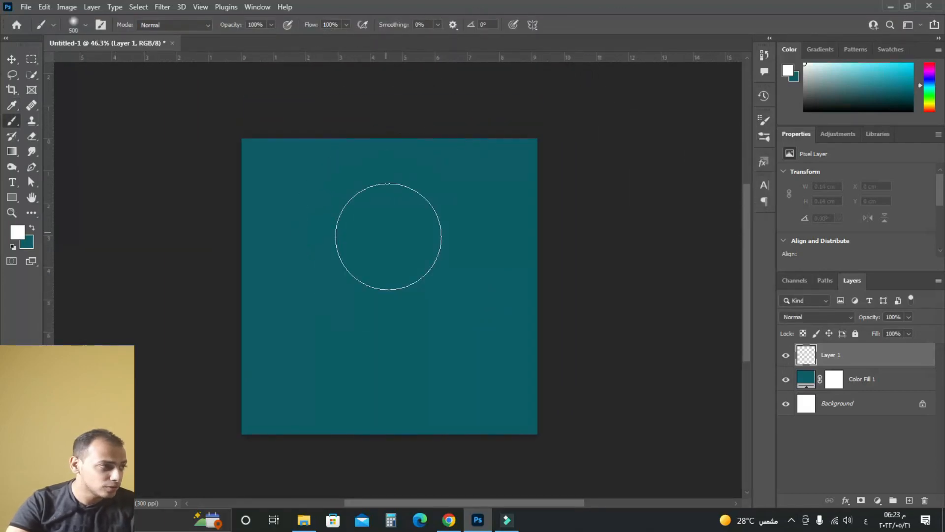
key("bracketright")
key("bracketright")
key("bracketright")
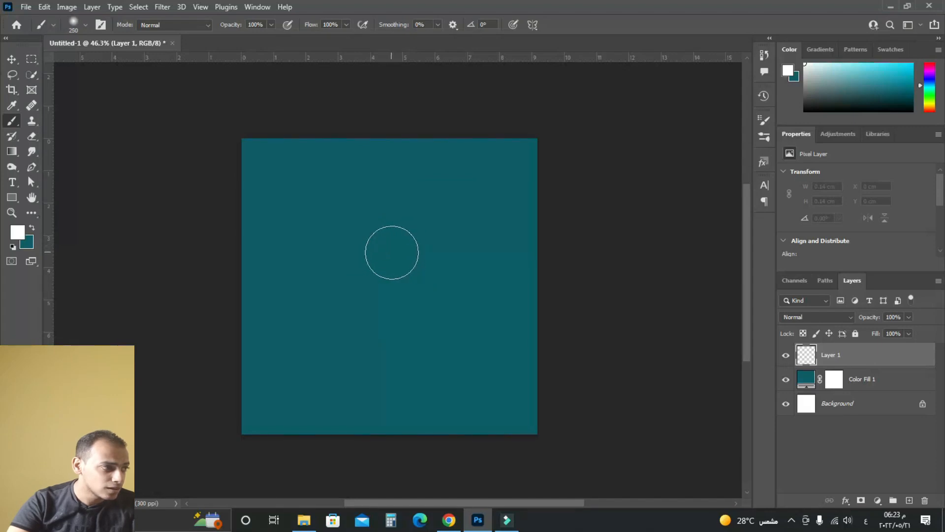
scroll(391, 250, "up", 1)
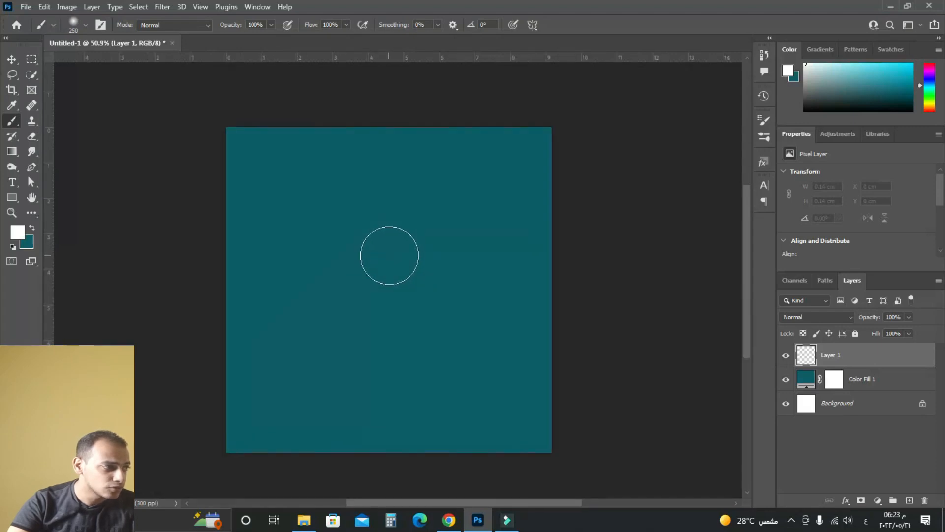
left_click(389, 245)
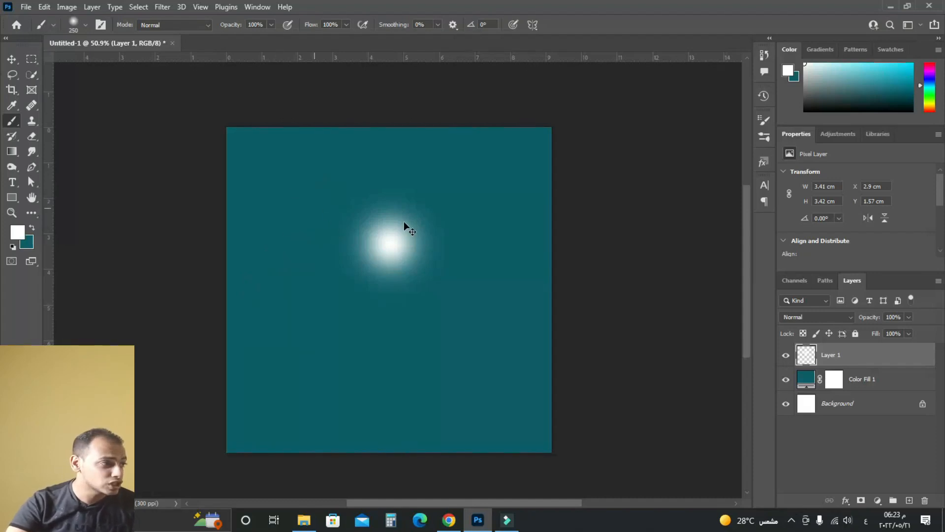
- Scale the white dab up from its centre to about 10.19 x 10.21 cm with Free Transform
key("ctrl+t")
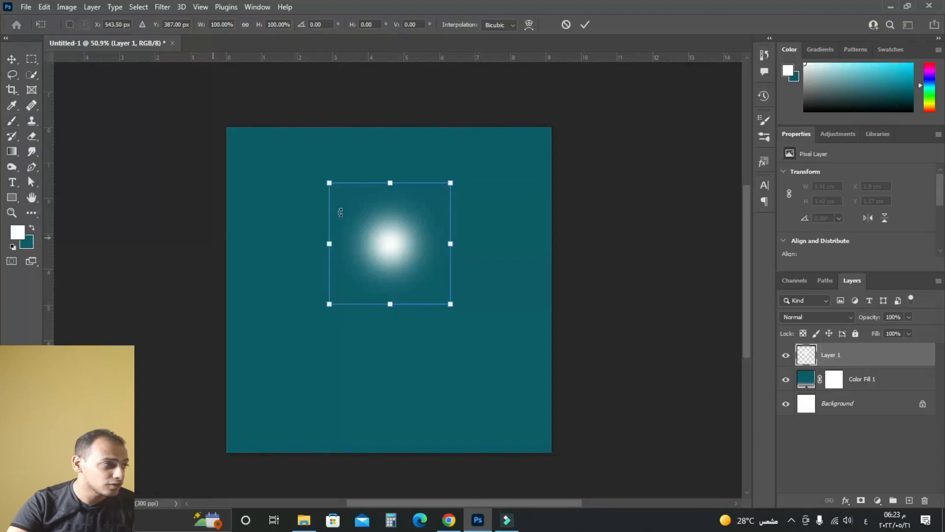
left_click_drag(451, 183, 638, 133)
key("Return")
key("b")
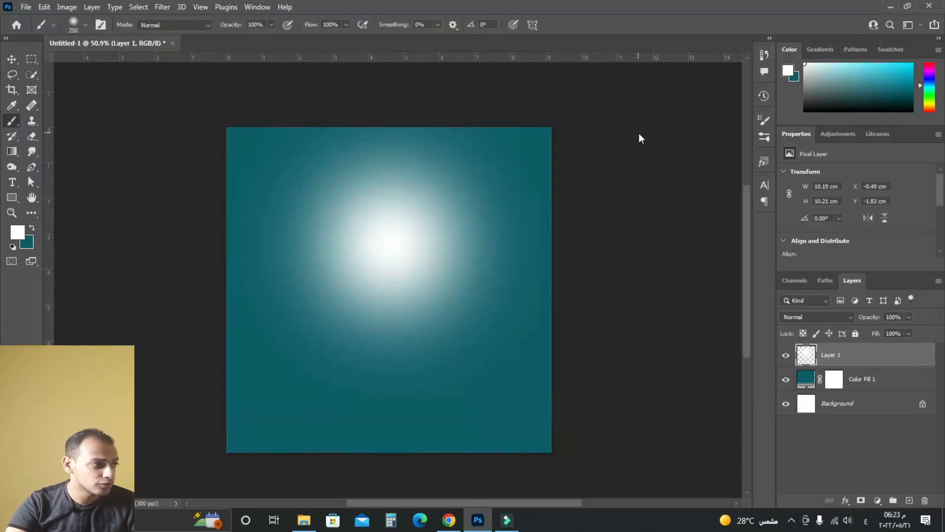
scroll(411, 264, "up", 1)
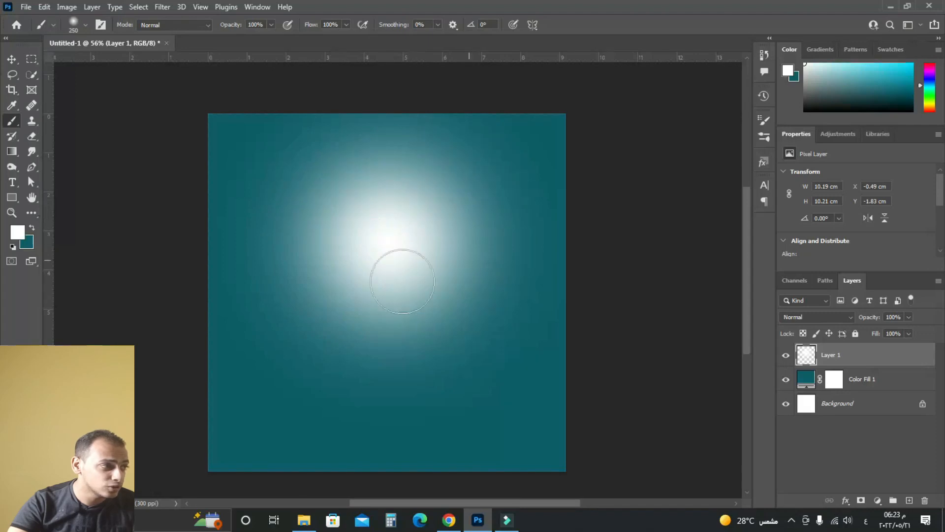
- Apply a Box Blur with a radius of 110 pixels to the white glow layer
left_click(164, 7)
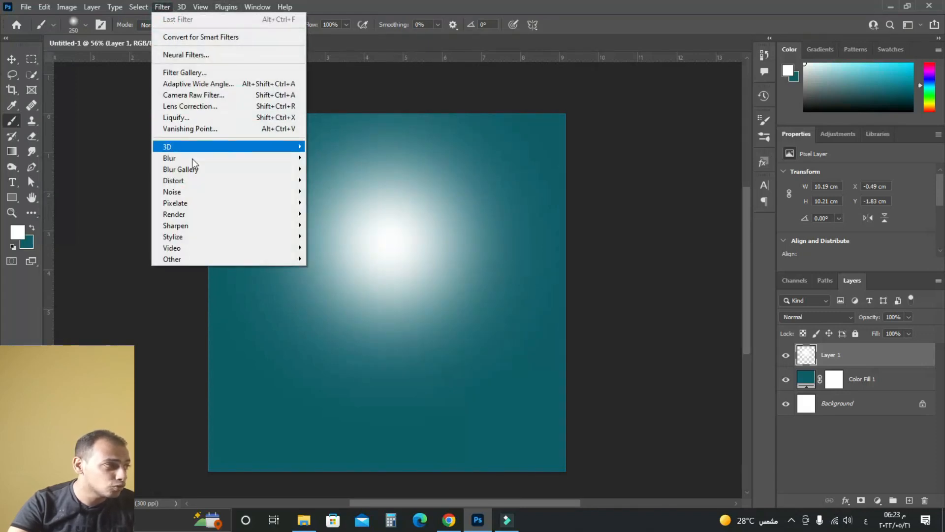
mouse_move(199, 159)
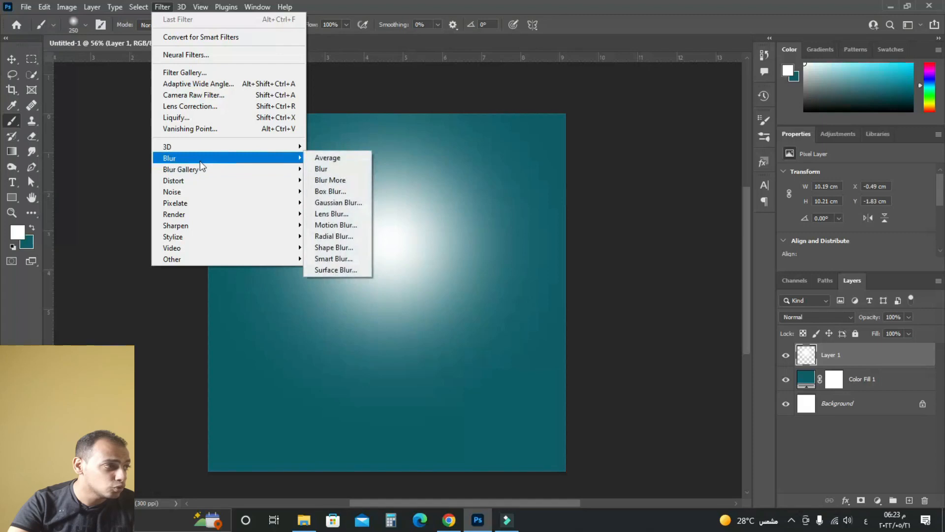
left_click(354, 190)
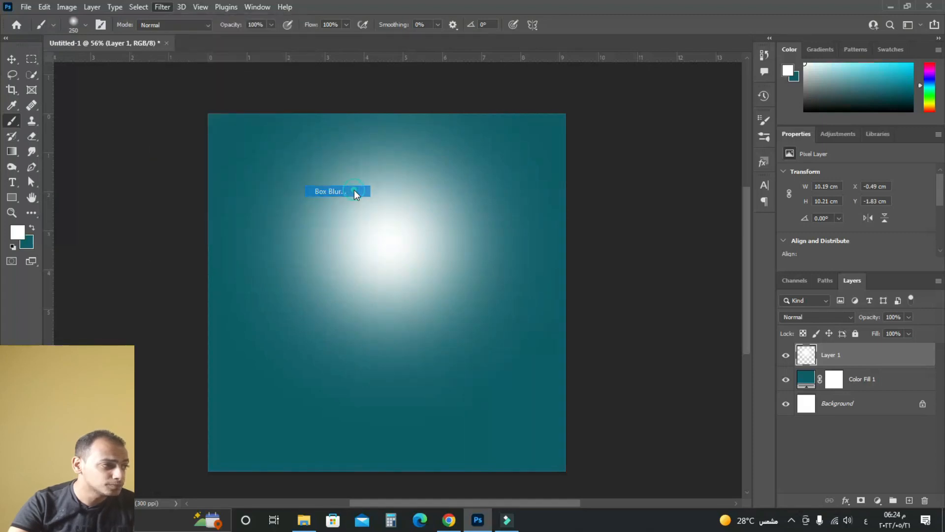
mouse_move(121, 294)
left_mouse_down()
mouse_move(143, 295)
mouse_move(135, 292)
left_mouse_up()
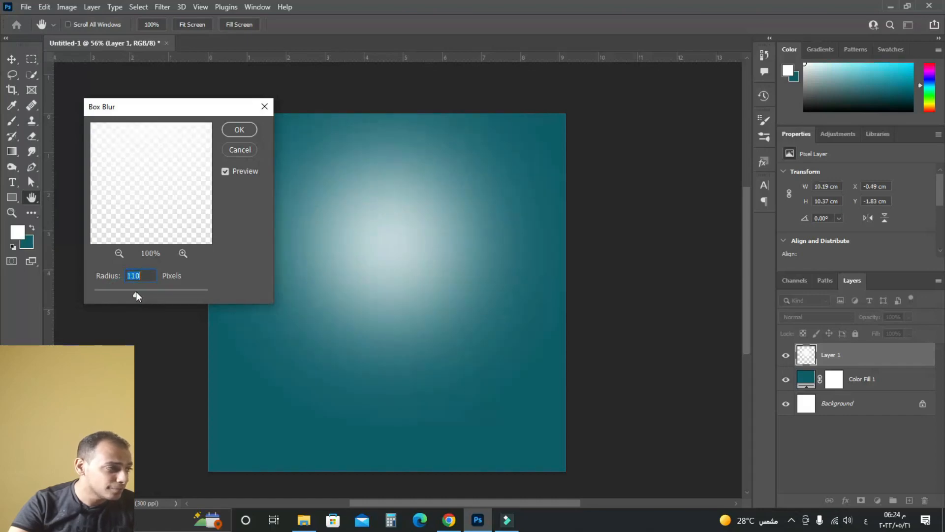
left_click(240, 129)
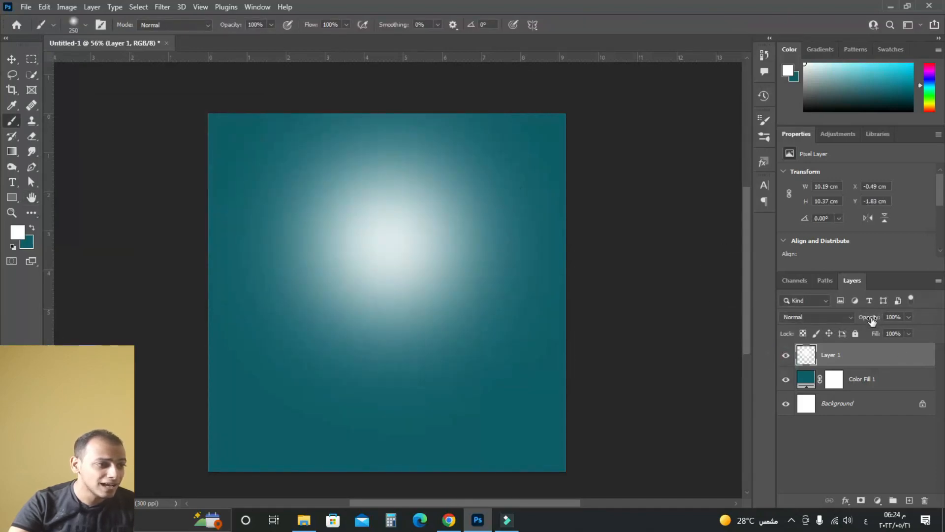
- Lower the glow layer's opacity to 80% and toggle its visibility to compare the effect
left_click_drag(872, 321, 860, 323)
left_click(786, 355)
left_click(786, 355)
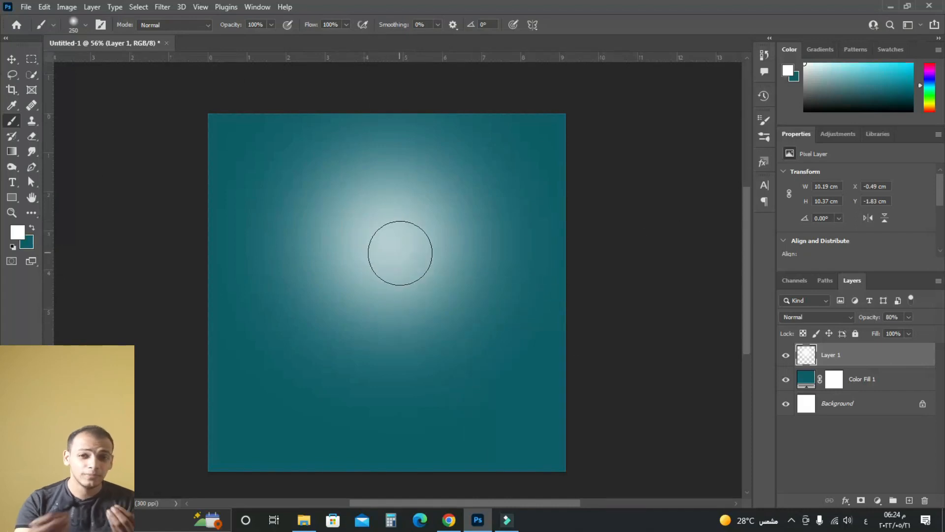
scroll(446, 320, "up", 2)
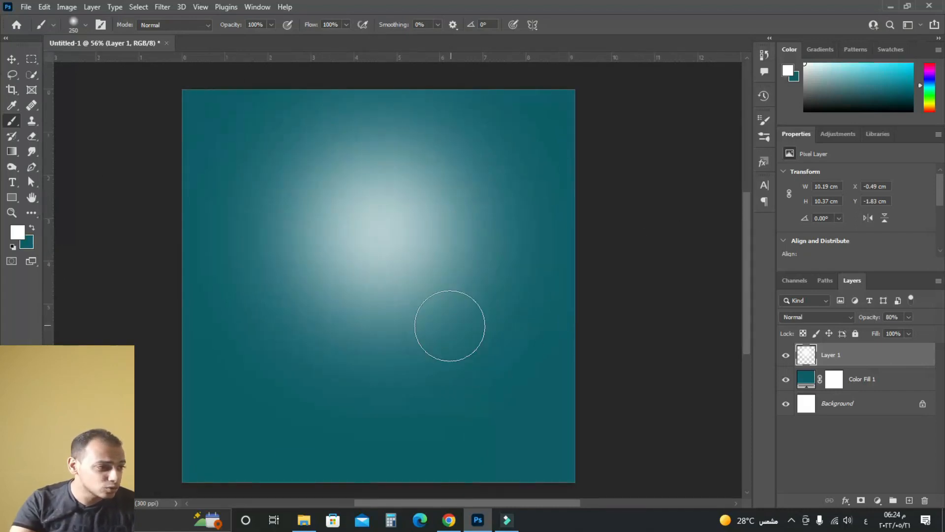
- Toggle the teal fill layer's visibility to check it, and group it with the glow layer
left_click(868, 383)
scroll(426, 296, "down", 2)
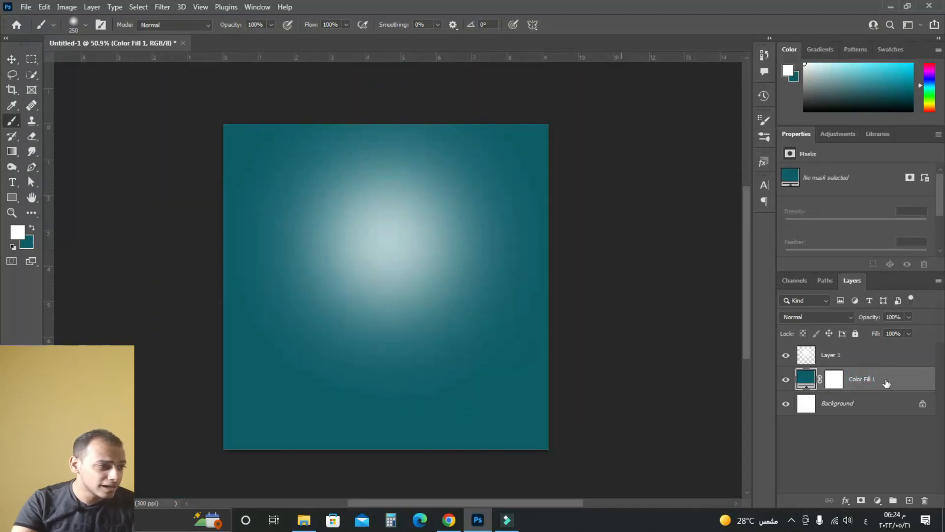
left_click(785, 379)
left_click(786, 379)
left_click(850, 355, "shift")
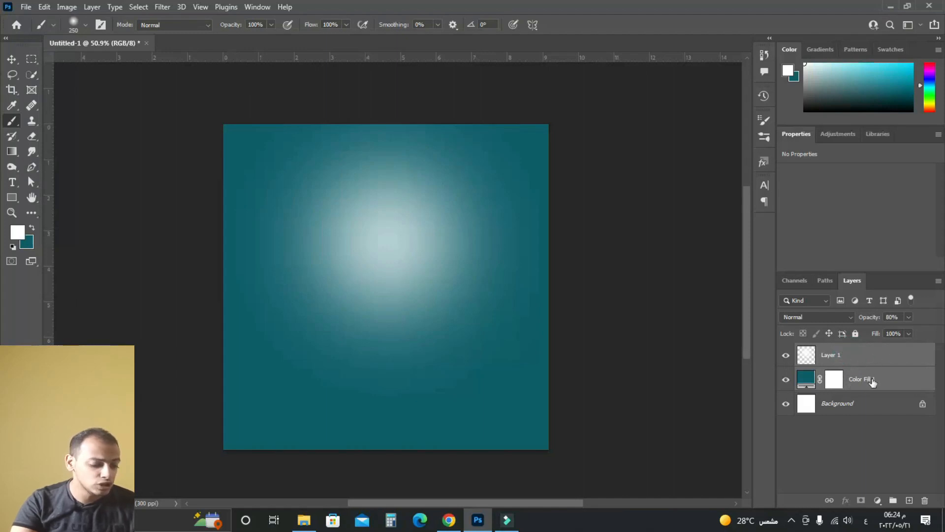
key("ctrl+g")
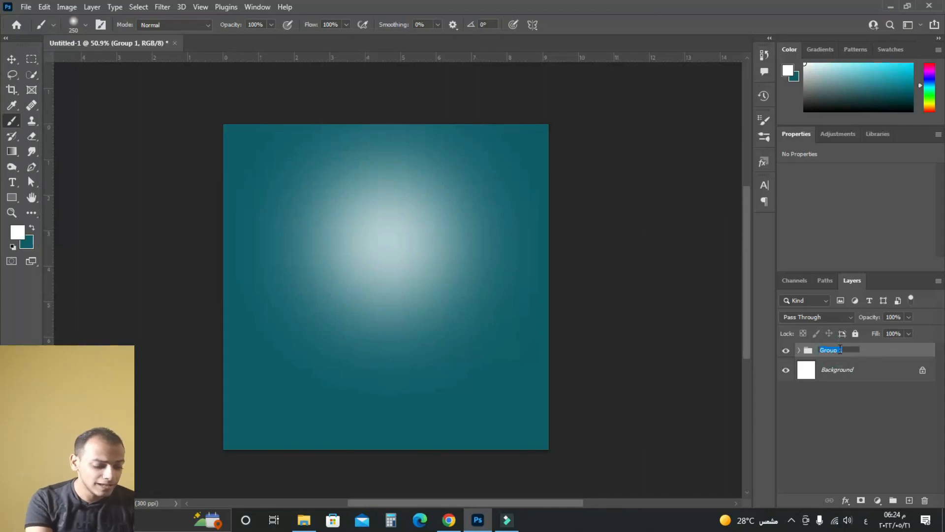
- Rename the new layer group as BG 1
type("لالا")
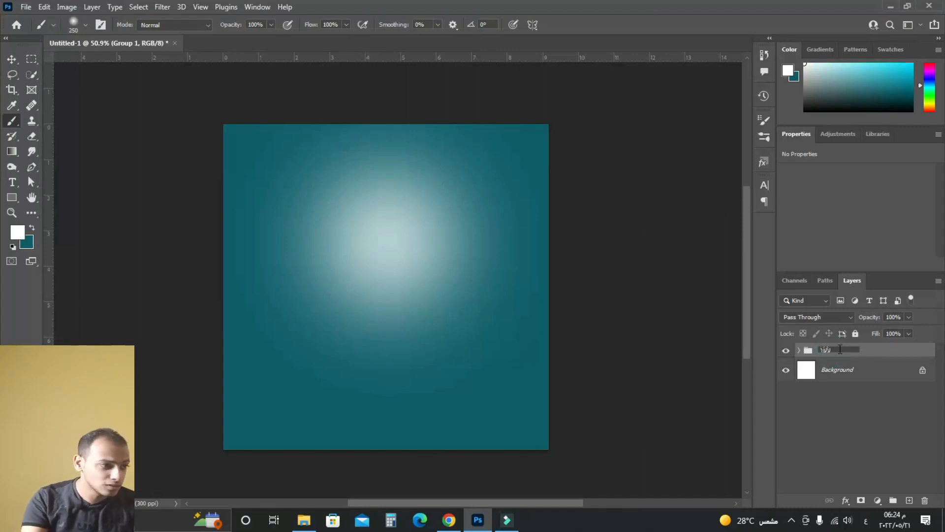
key("Return")
double_click(834, 351)
key("alt+shift")
type("B")
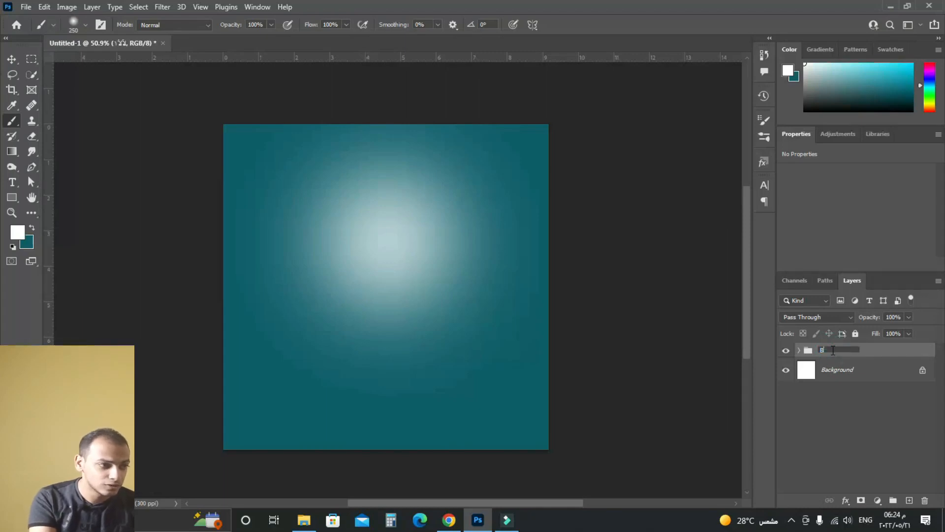
type("G 1")
key("Return")
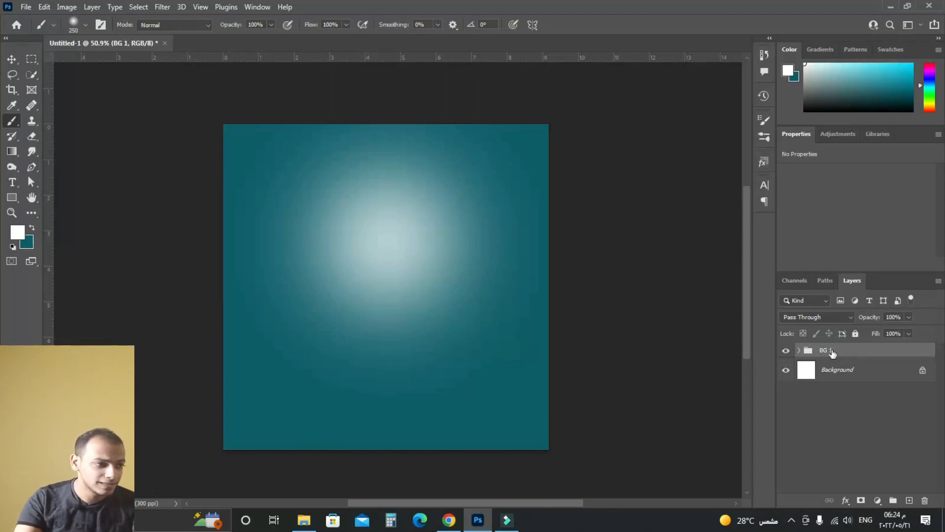
- Hide and show the BG 1 group to compare the canvas with and without the background
scroll(335, 335, "up", 1)
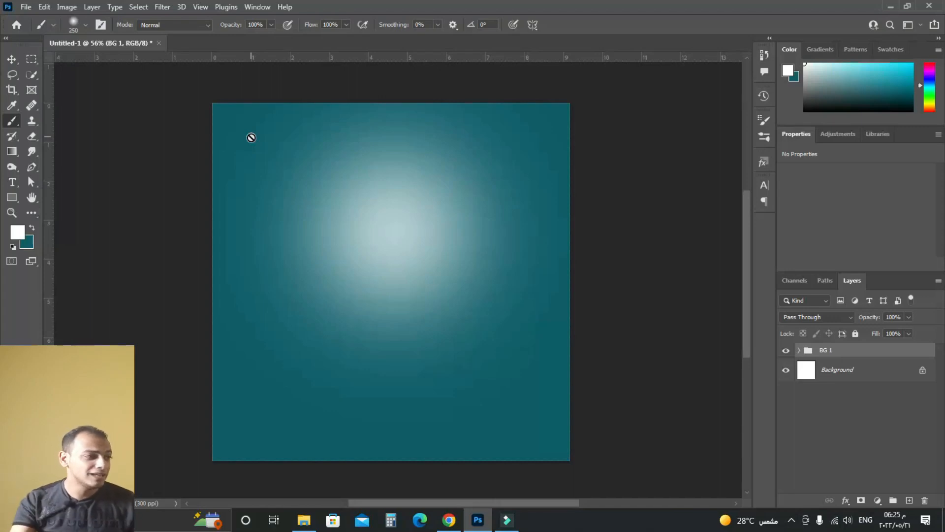
scroll(276, 121, "up", 1)
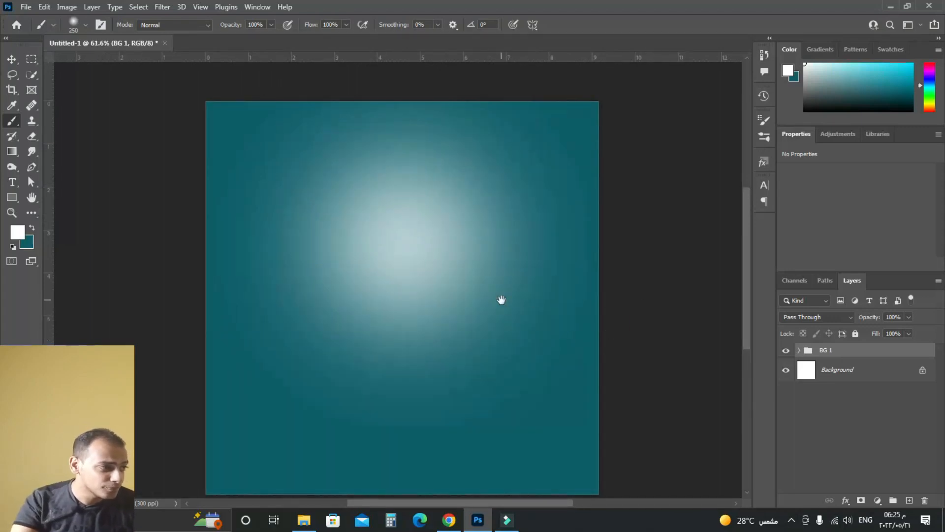
left_click_drag(501, 300, 500, 278)
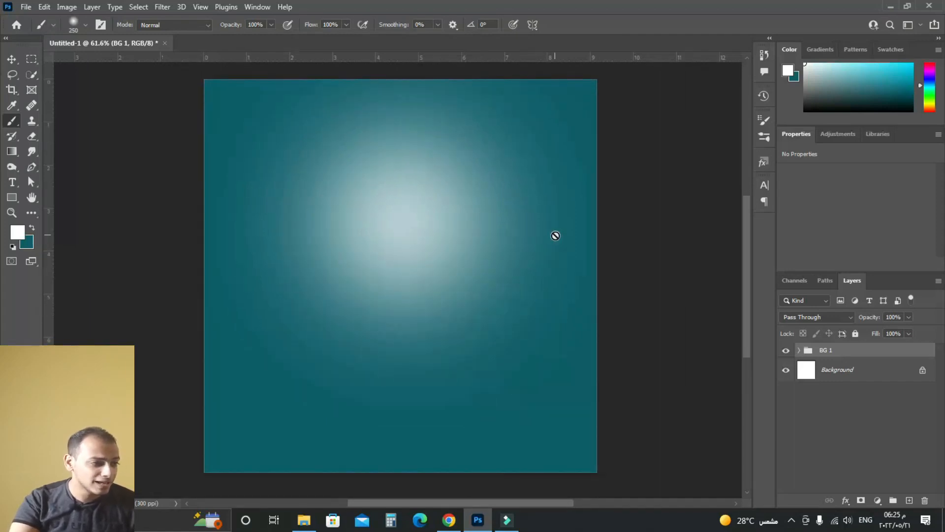
left_click(785, 351)
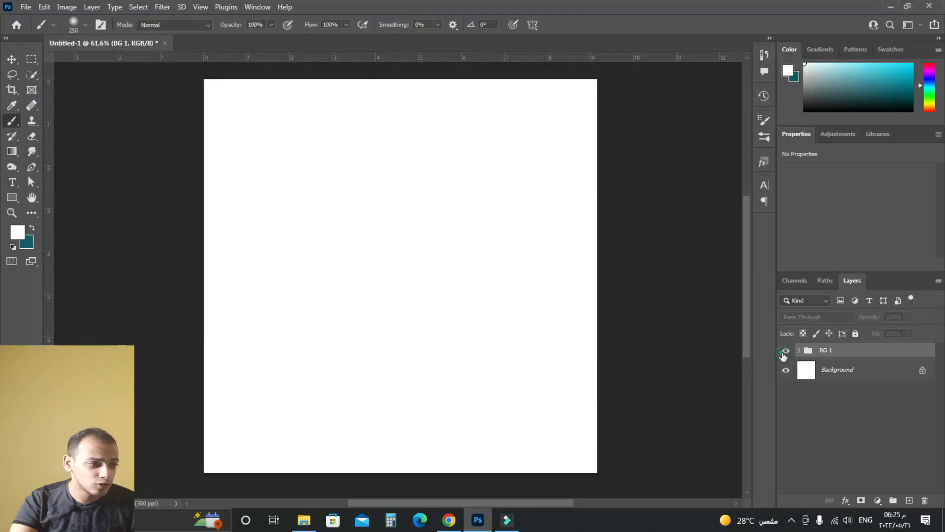
left_click(786, 350)
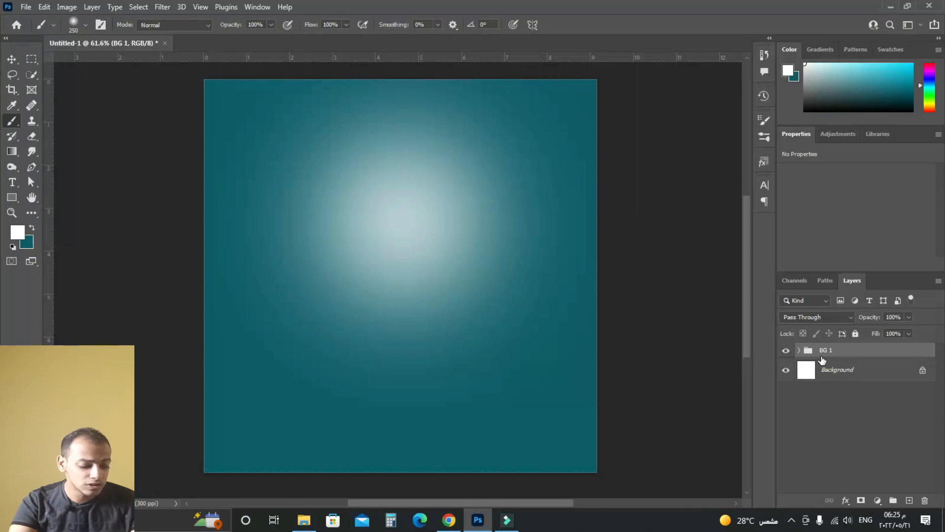
- Duplicate the BG 1 group as BG 2 and expand the copy to show its layers
key("ctrl+j")
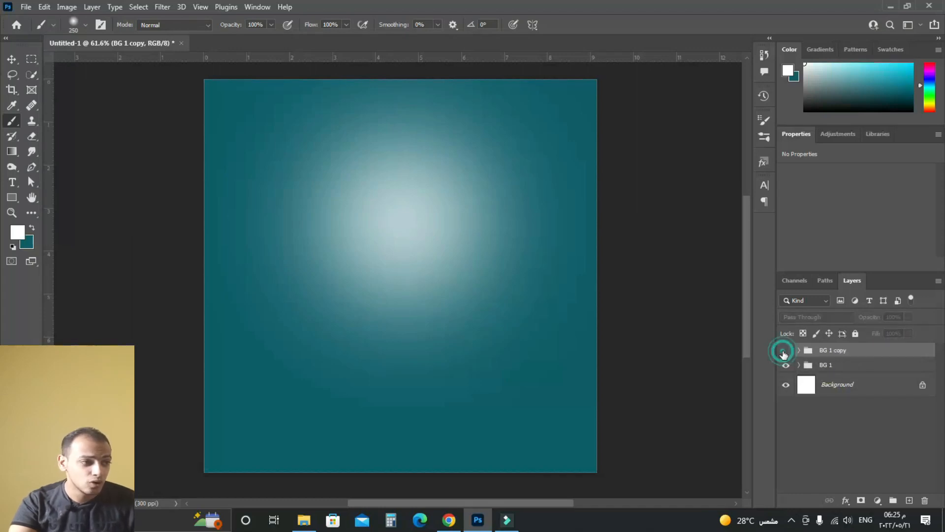
double_click(841, 351)
left_click_drag(848, 351, 830, 352)
key("BackSpace")
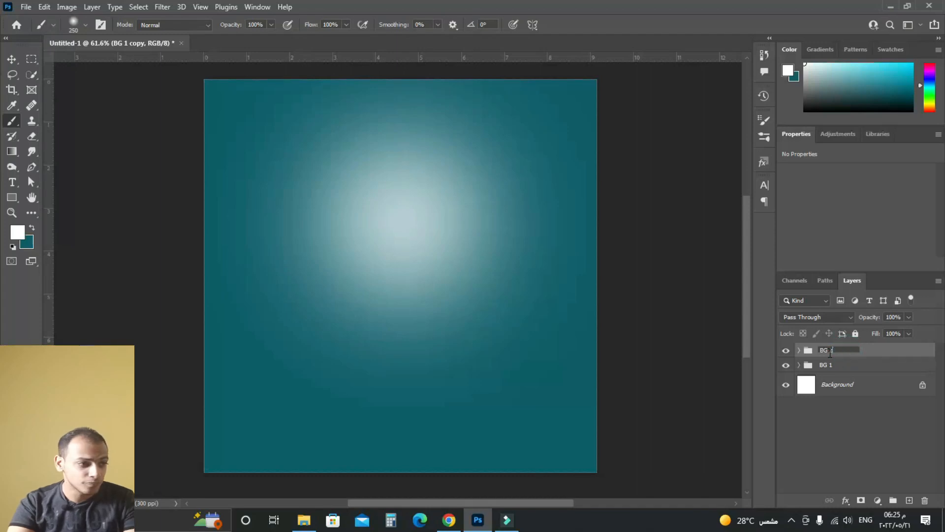
left_click(826, 421)
left_click(798, 350)
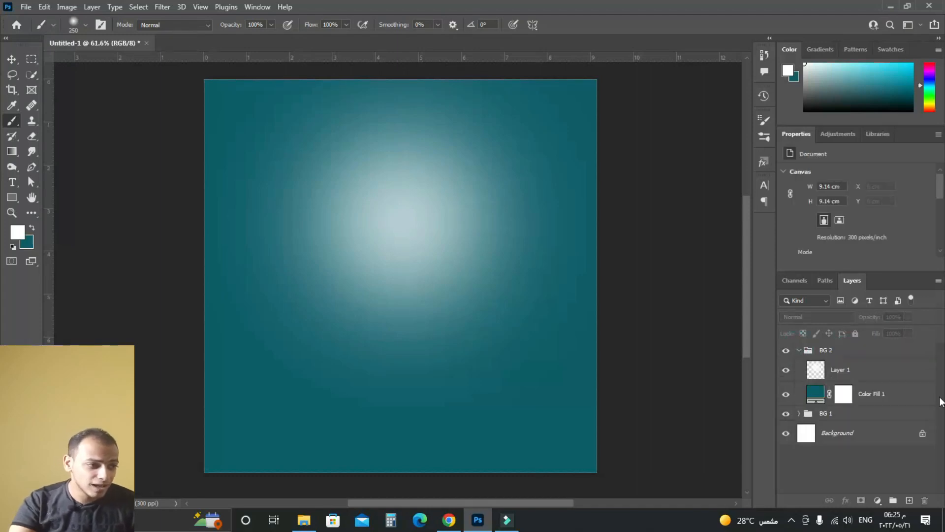
- Hide the teal fill layer inside the BG 2 group and toggle the group's glow layer to check it
left_click(825, 354)
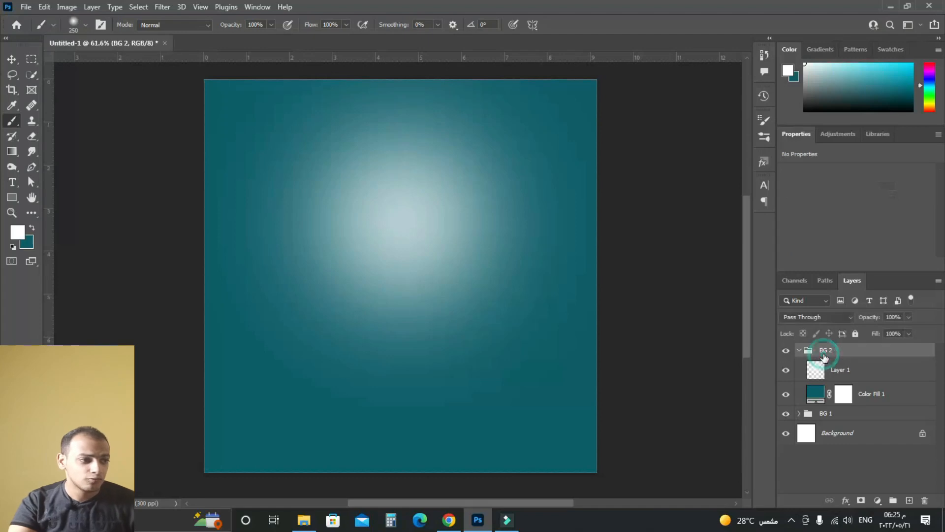
left_click(786, 395)
left_click(841, 372)
left_click(786, 370)
left_click(787, 370)
left_click(786, 370)
left_click(786, 370)
- Move the BG 2 group straight down so its glow sits near the canvas's lower edge
left_click(11, 59)
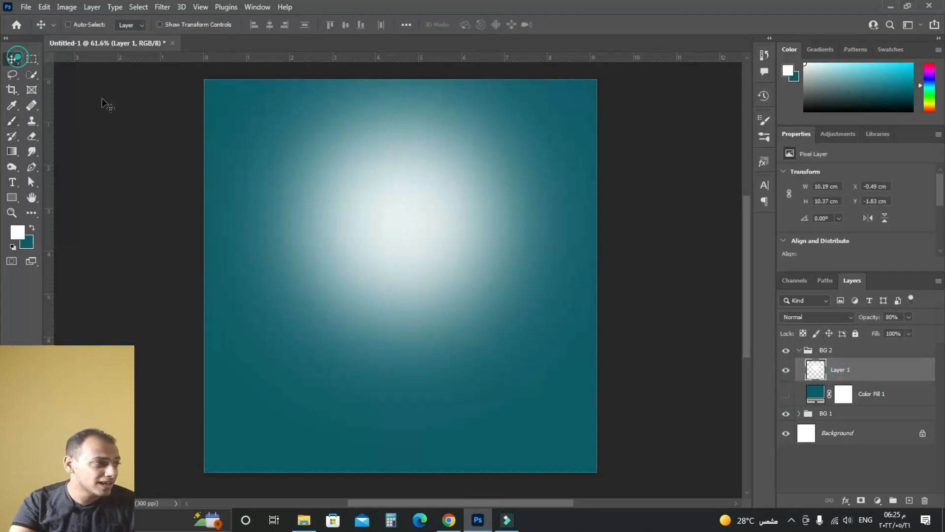
left_click(832, 349)
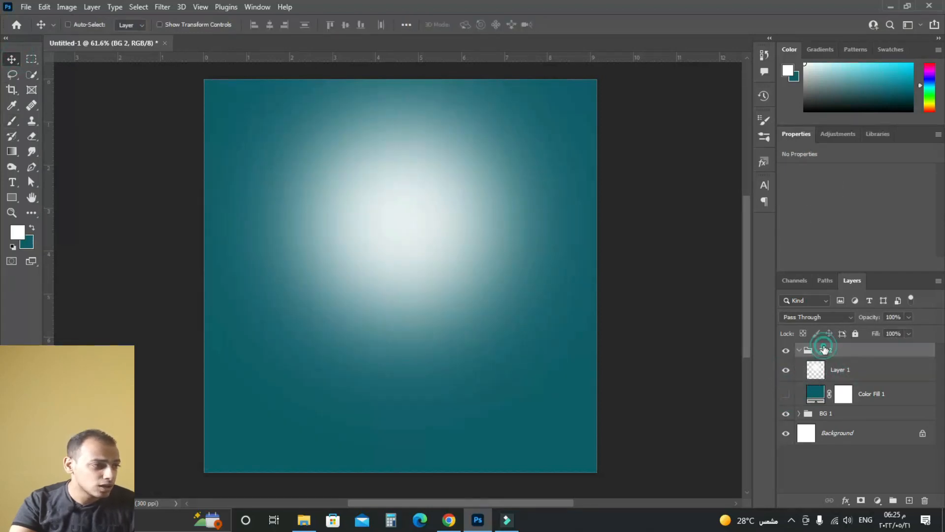
left_click_drag(414, 175, 416, 351)
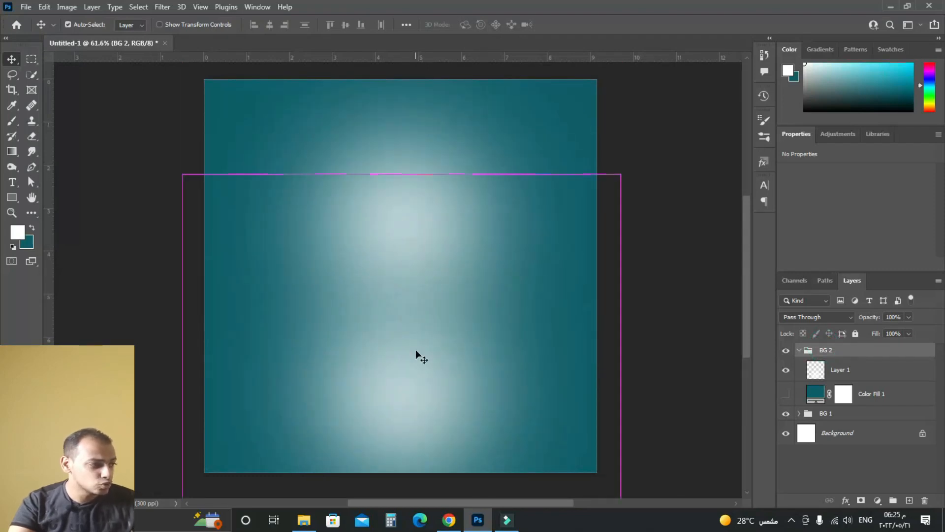
- Free-transform the BG 2 group, squashing its height to about 25% into a flat glow resting at the canvas's lower edge
key("ctrl+t")
scroll(424, 344, "down", 5)
left_click_drag(415, 450, 424, 406)
scroll(414, 326, "up", 3)
scroll(424, 406, "up", 3)
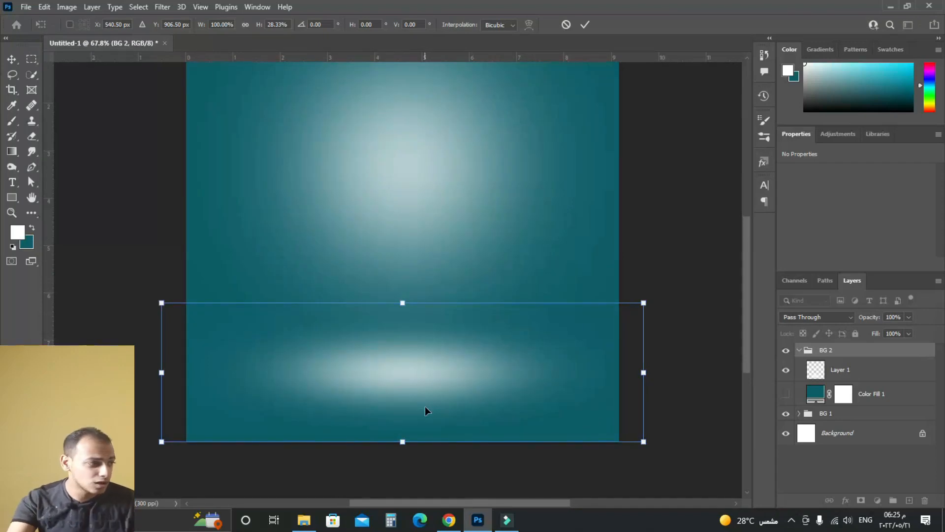
scroll(425, 407, "up", 2)
left_click_drag(394, 268, 394, 290)
scroll(399, 319, "down", 2)
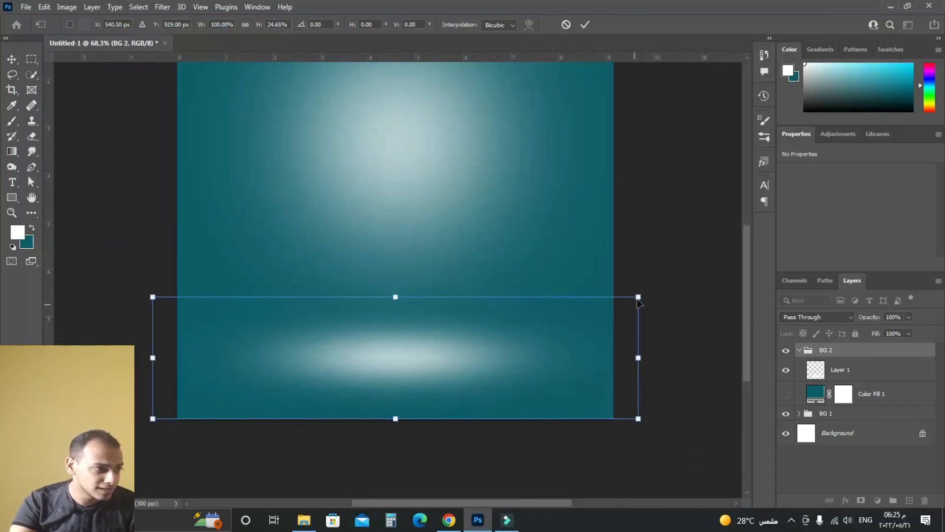
- Spread the upper corners of BG 2's transform box outward into a trapezoid, about 134% wide, and apply the transform
left_click_drag(638, 298, 720, 296)
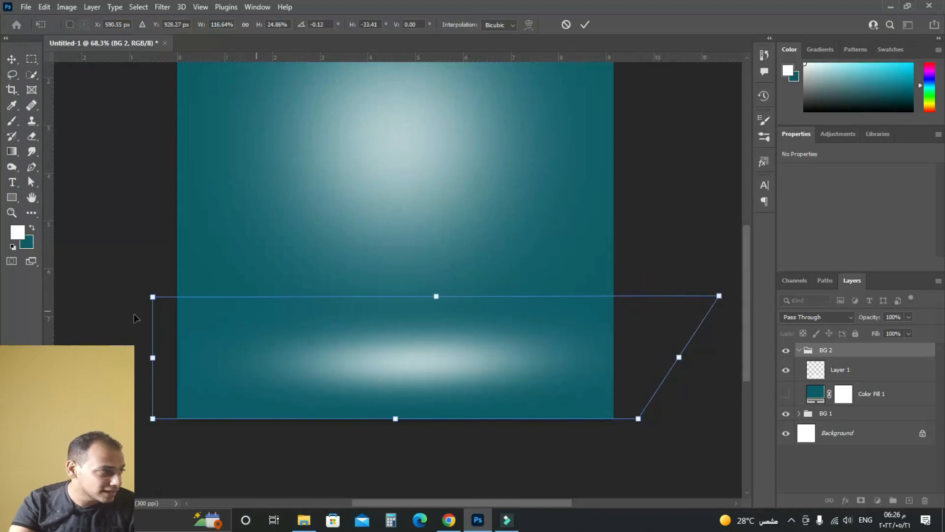
left_click_drag(154, 300, 68, 300)
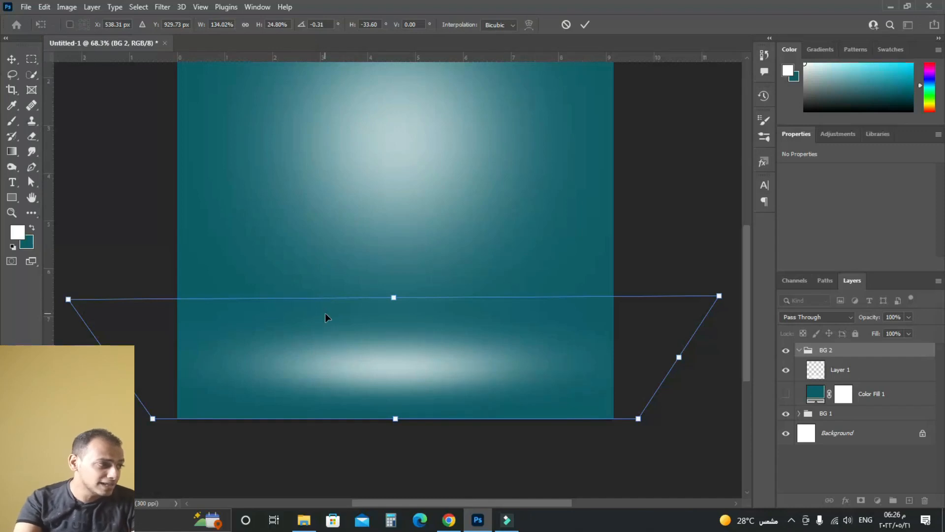
key("Return")
- Select the glow layer inside BG 2 and toggle its visibility to check the flattened glow
scroll(318, 400, "down", 3)
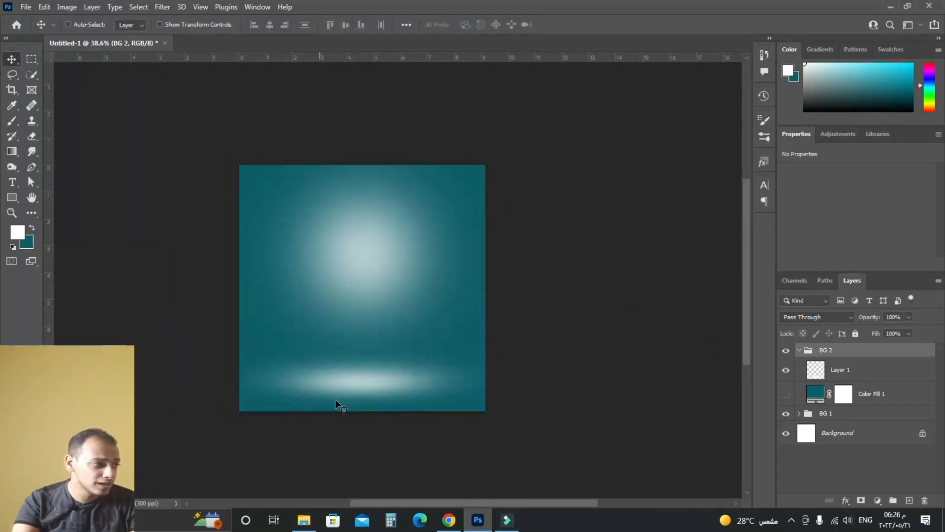
scroll(326, 400, "up", 1)
left_click_drag(360, 389, 369, 392)
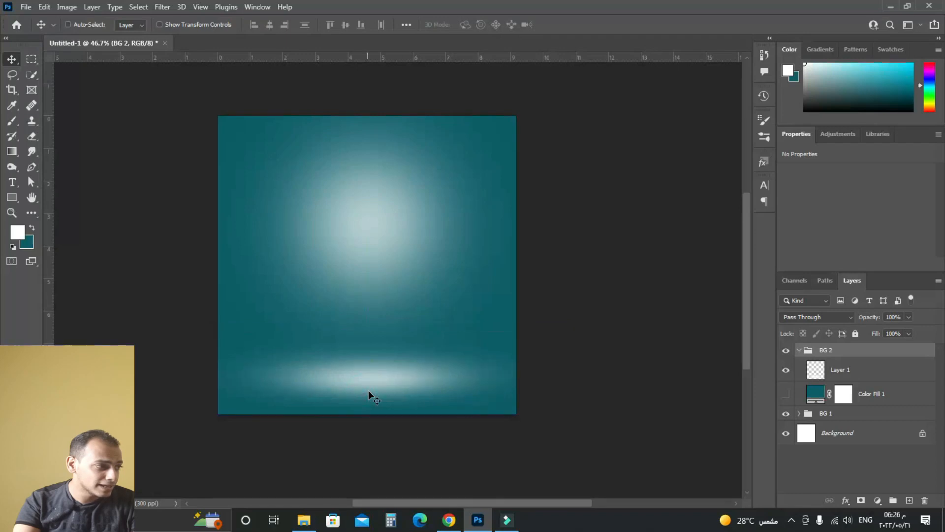
scroll(369, 392, "up", 1)
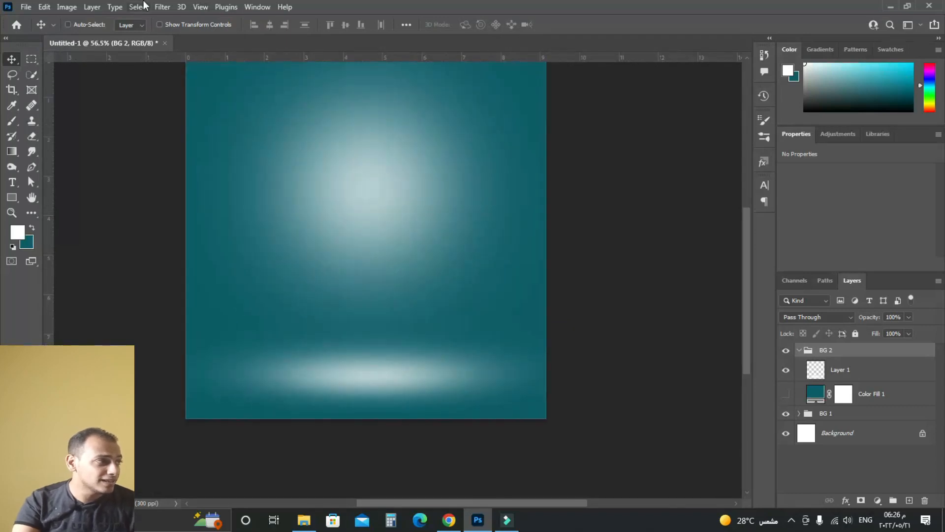
left_click(164, 7)
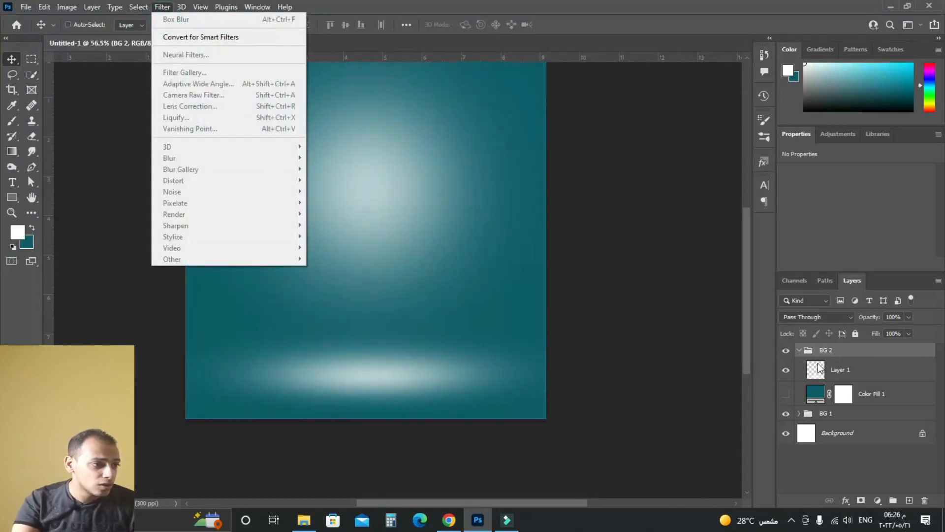
left_click(820, 366)
left_click(786, 370)
left_click(786, 370)
- Apply a Box Blur with a radius of 46 pixels to BG 2's glow layer, comparing the preview first
left_click(163, 7)
mouse_move(232, 160)
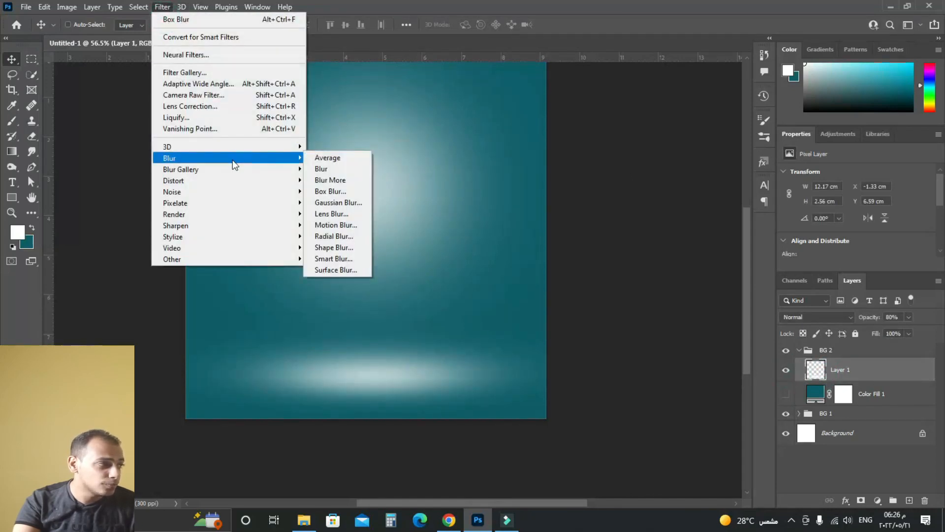
left_click(345, 191)
mouse_move(122, 294)
left_mouse_down()
mouse_move(111, 297)
mouse_move(120, 293)
left_mouse_up()
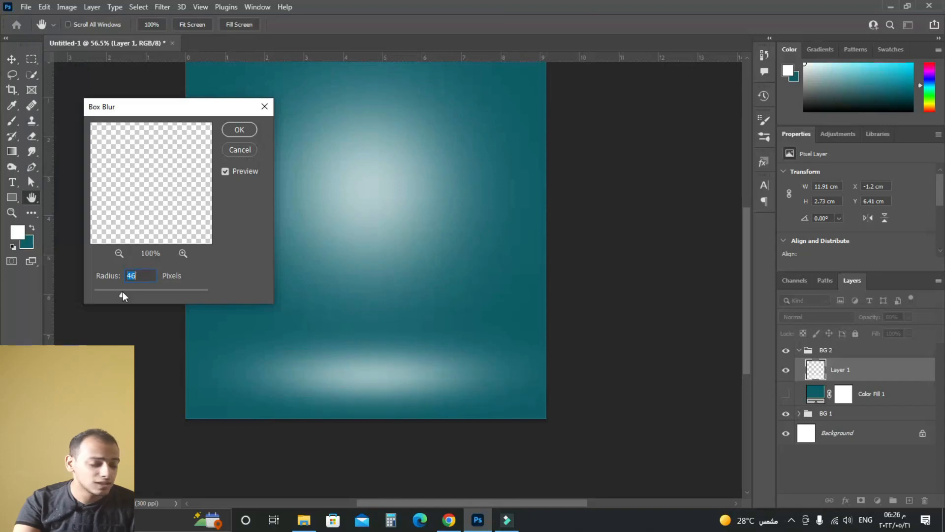
left_click_drag(216, 108, 330, 159)
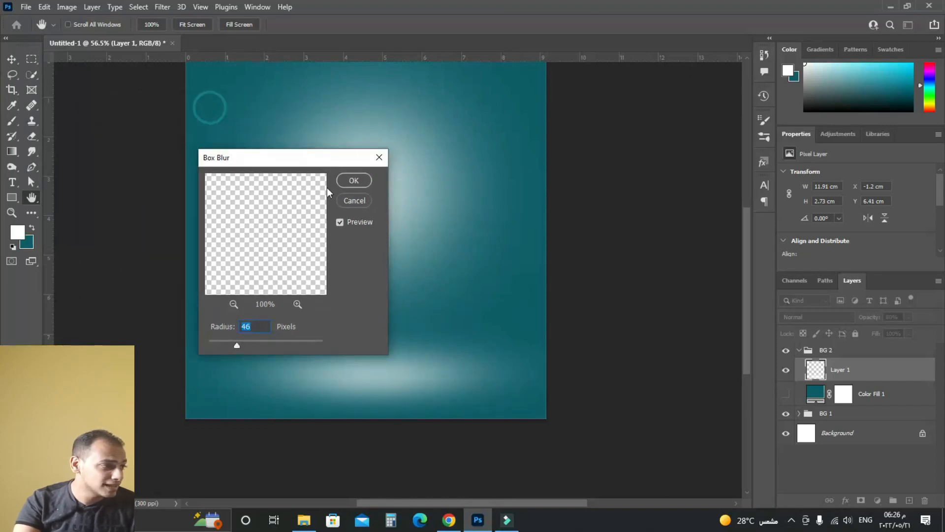
left_click(343, 223)
left_click(344, 222)
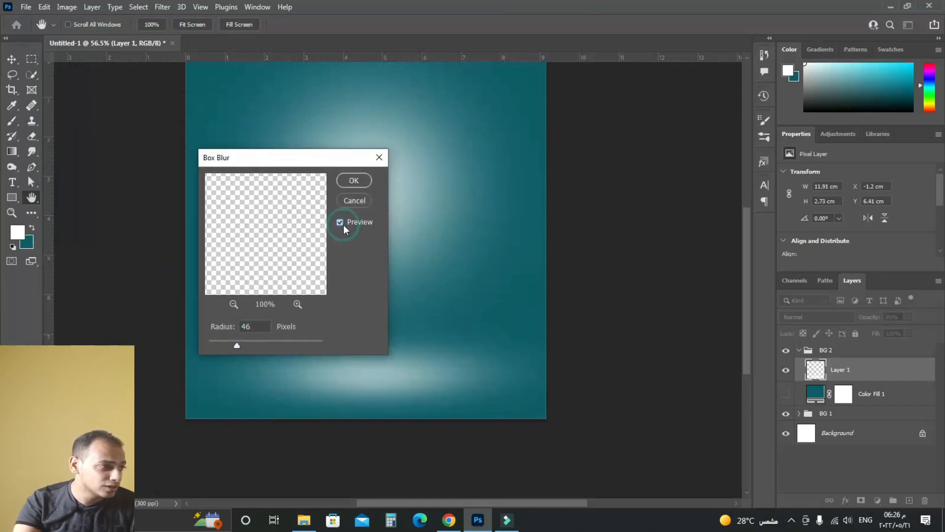
left_click(354, 181)
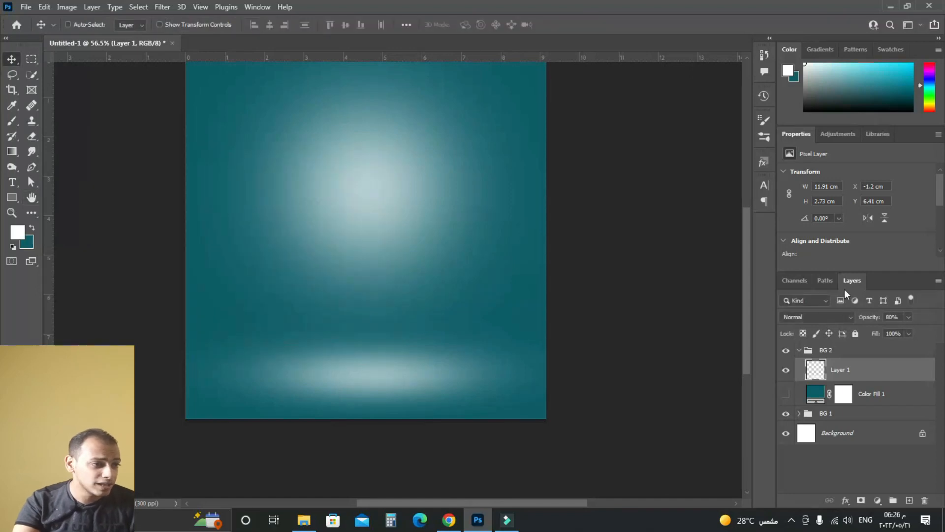
- Collapse the BG 2 group and review the whole background on the canvas
left_click(799, 351)
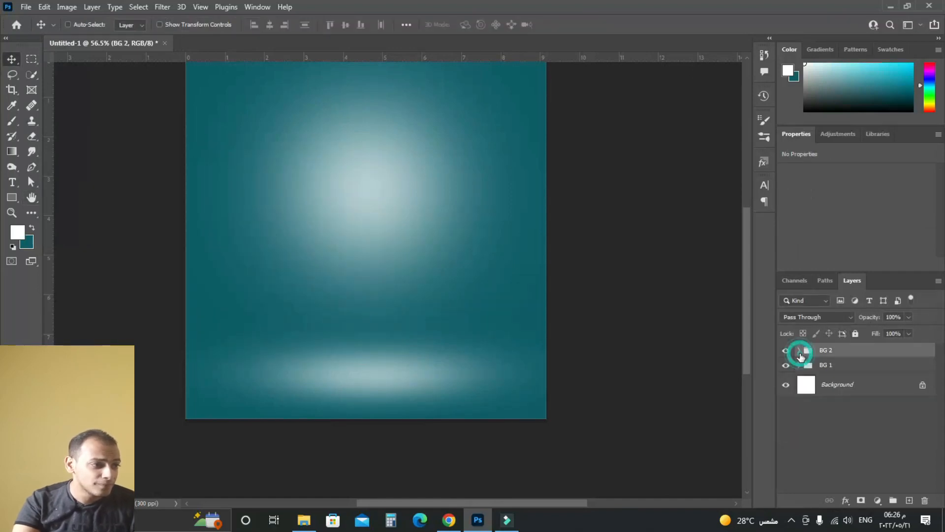
scroll(428, 308, "down", 2)
left_click_drag(416, 264, 485, 259)
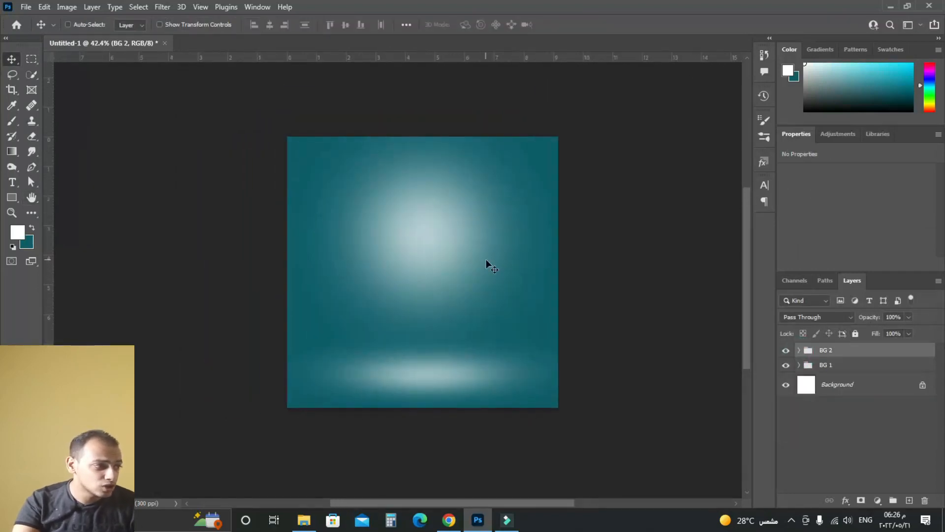
scroll(401, 345, "up", 2)
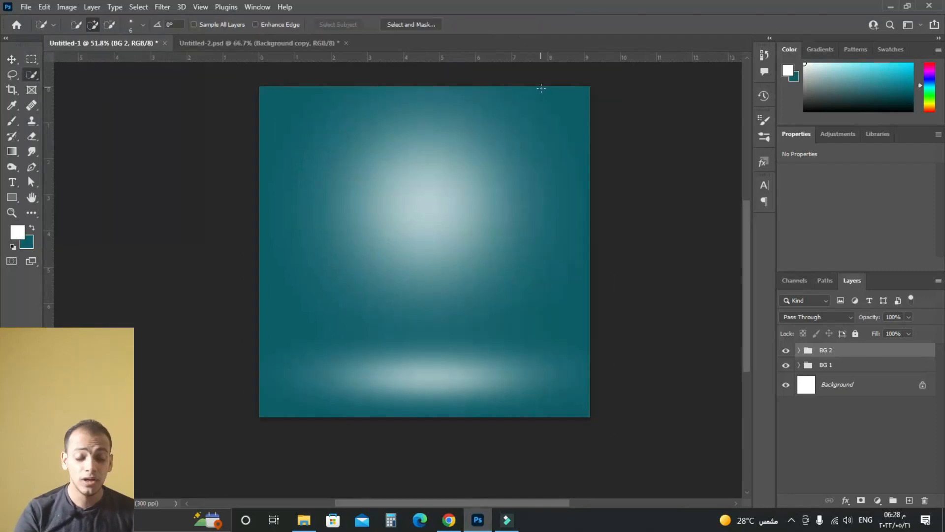
- Open the water disc image 2.jpg from the متريل folder
left_click(25, 7)
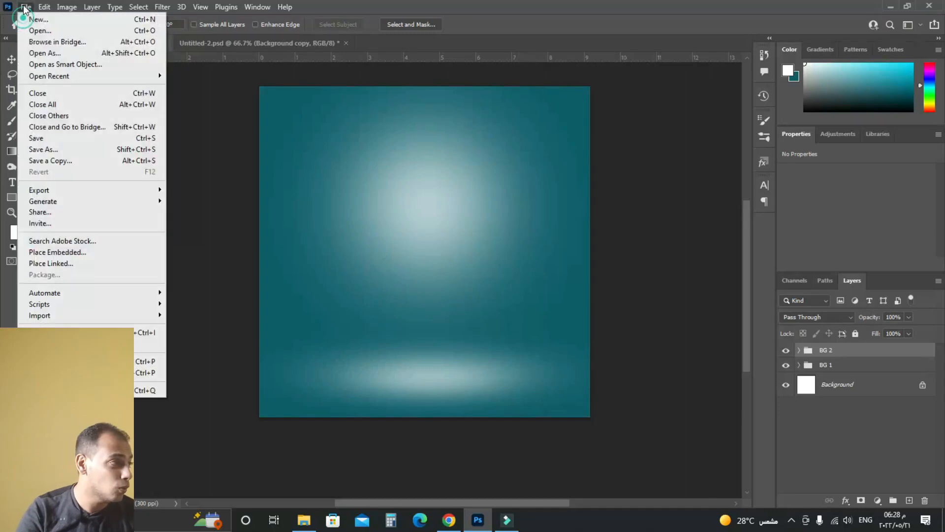
left_click(37, 36)
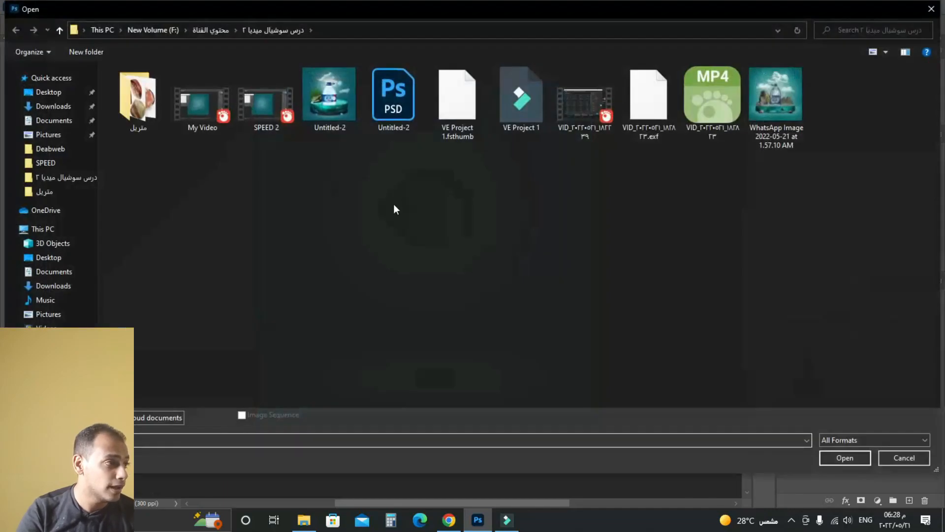
double_click(115, 87)
double_click(255, 108)
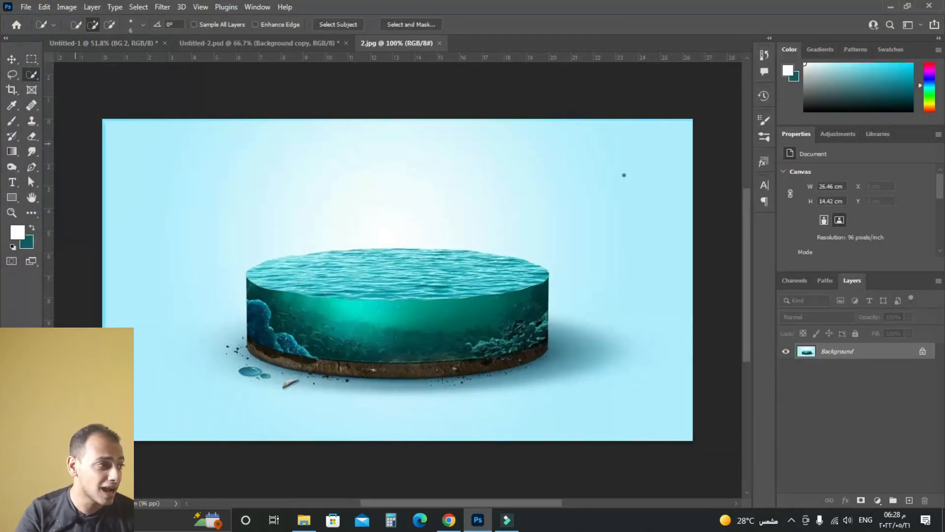
- Select the round water disc in 2.jpg with the Object Selection Tool
scroll(417, 334, "up", 1)
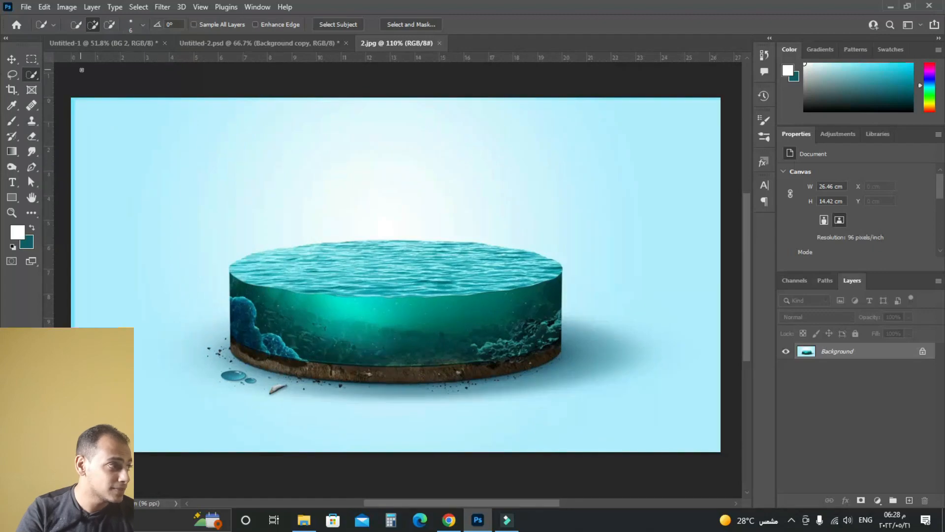
right_click(32, 76)
scroll(258, 220, "up", 2)
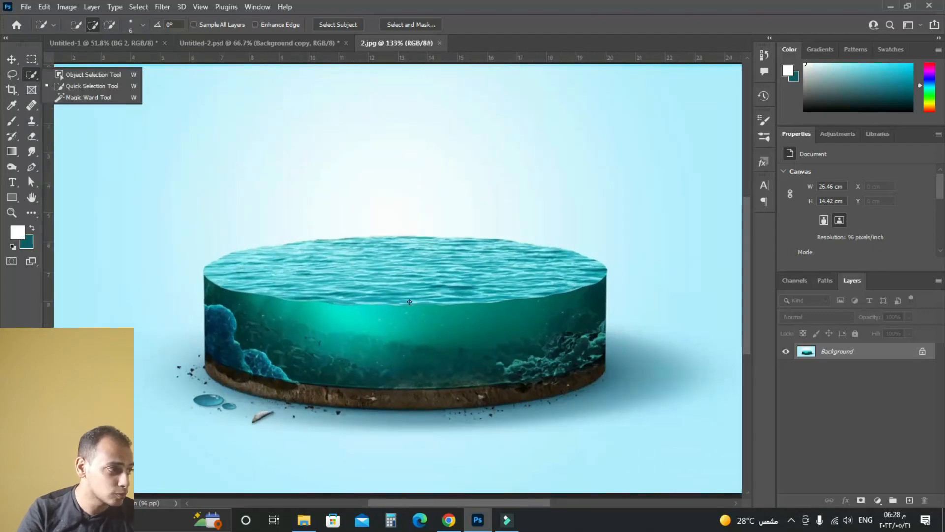
scroll(316, 255, "down", 2)
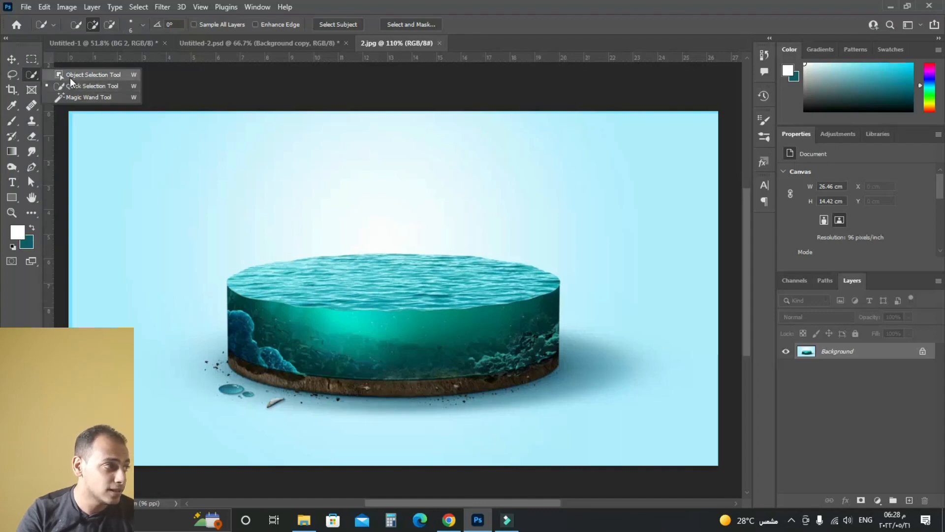
left_click(119, 74)
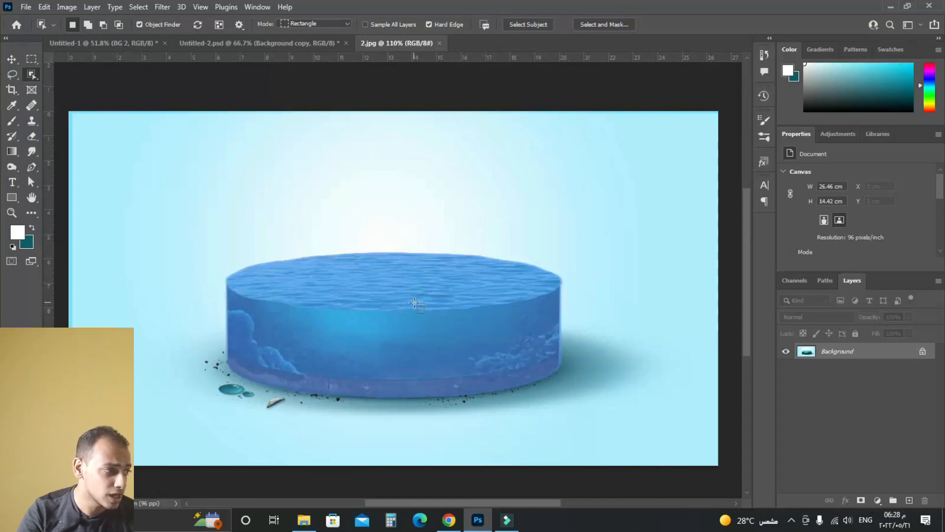
left_click(401, 323)
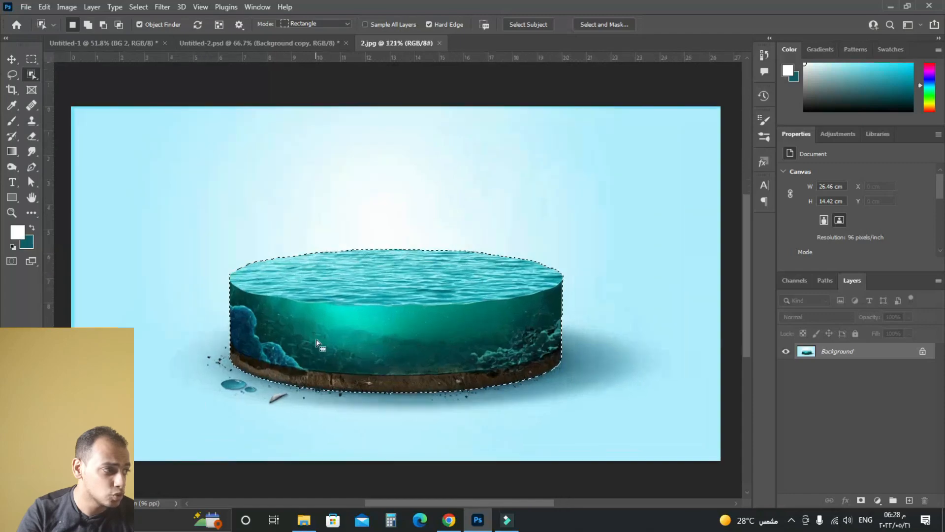
- Open Select and Mask for the water disc selection and set the edge detection radius to 6 px
scroll(317, 343, "up", 6)
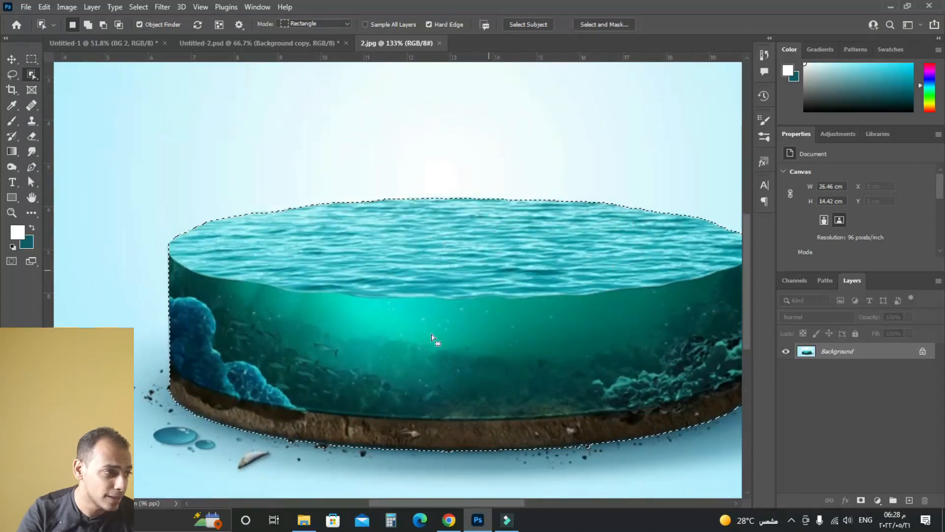
scroll(593, 278, "down", 3)
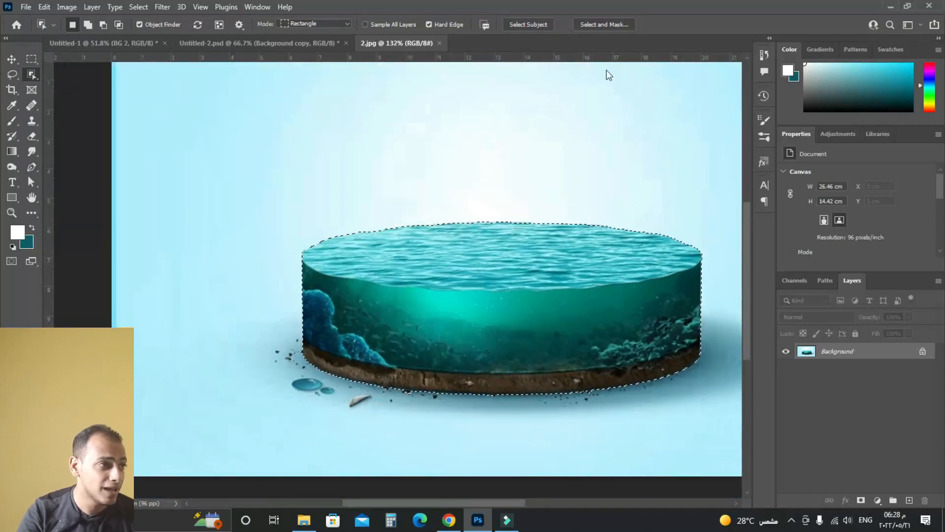
left_click_drag(611, 132, 580, 159)
left_click(604, 28)
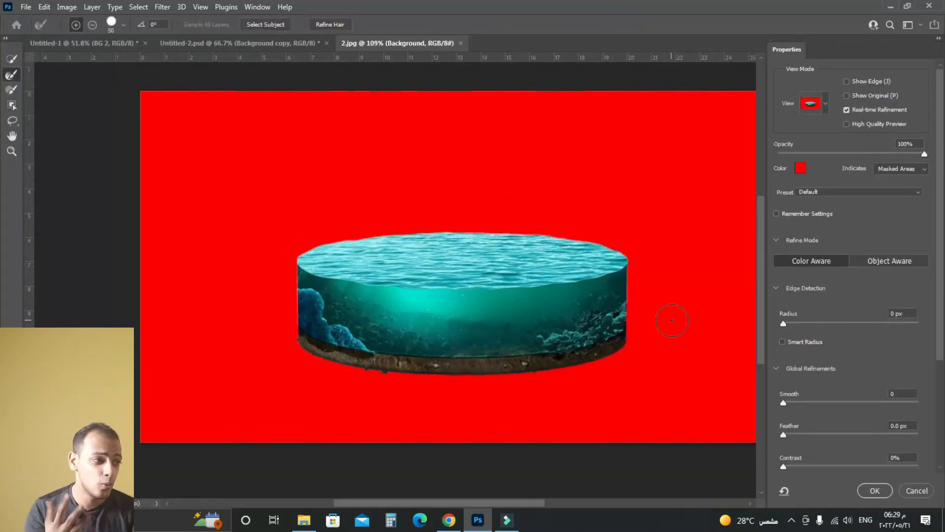
scroll(821, 256, "down", 1)
left_click_drag(783, 314, 823, 317)
scroll(814, 322, "down", 2)
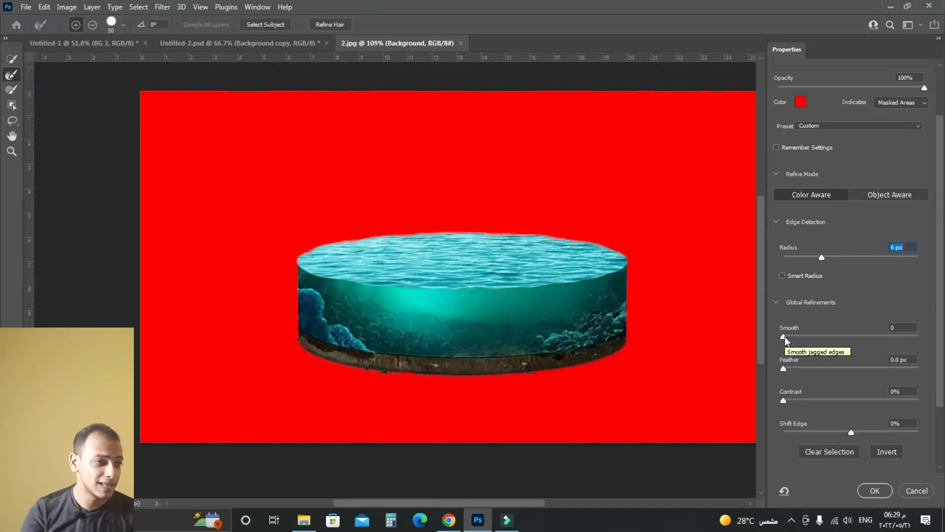
- Set the mask's smooth to 5, contrast to 34% and shift edge to +8%, enable Decontaminate Colors, and apply the refinement
left_click_drag(785, 335, 858, 398)
scroll(787, 374, "down", 2)
scroll(858, 398, "down", 1)
left_click(813, 450)
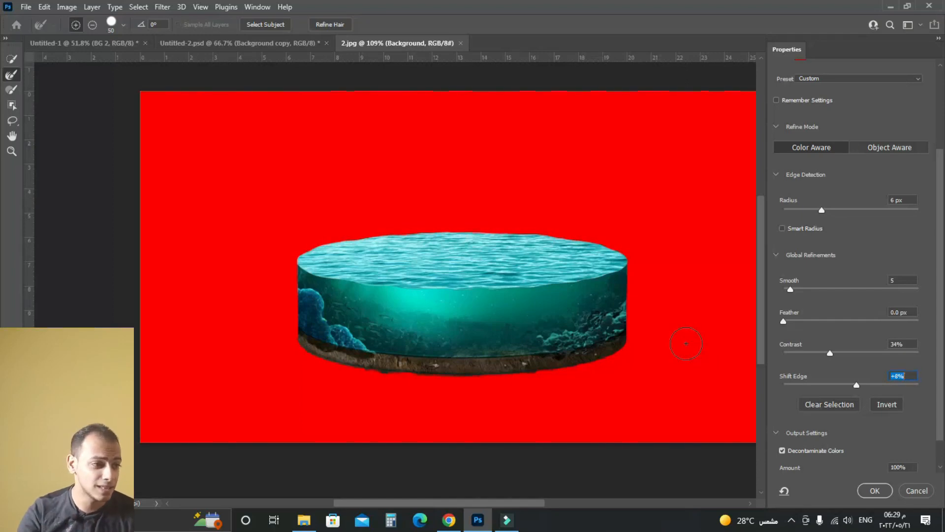
left_click(874, 490)
- Toggle the visibility of the masked water disc copy and inspect the cutout's edges
left_click(786, 368)
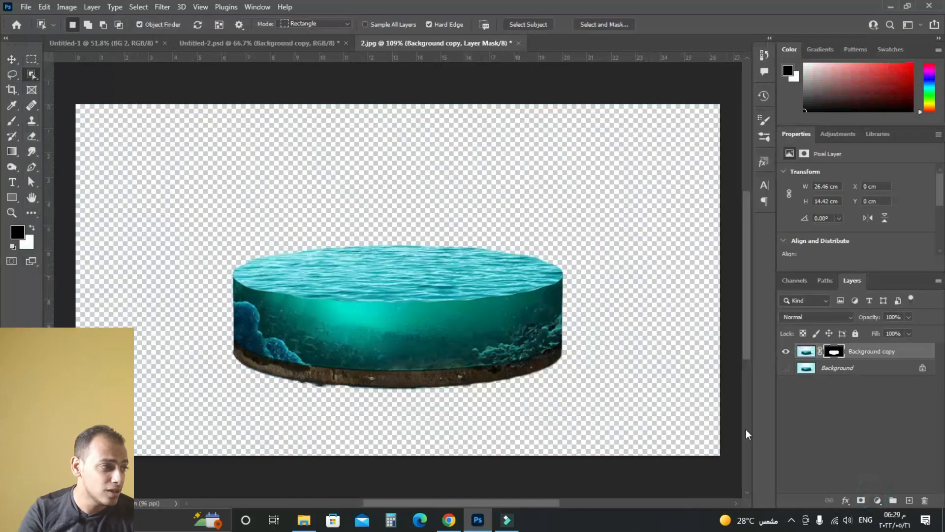
key("ctrl+0")
key("ctrl+plus")
key("ctrl+plus")
left_click(786, 351)
left_click(786, 355)
scroll(339, 290, "down", 2)
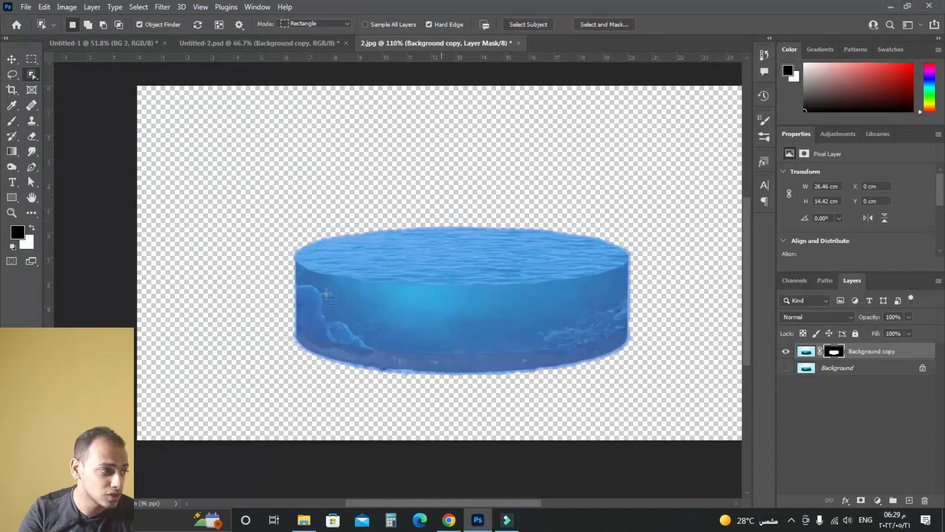
- Copy the masked water disc from 2.jpg into the Untitled-1 document, placing it above the floor light
left_click(12, 59)
scroll(377, 247, "down", 2)
left_click_drag(478, 298, 551, 327)
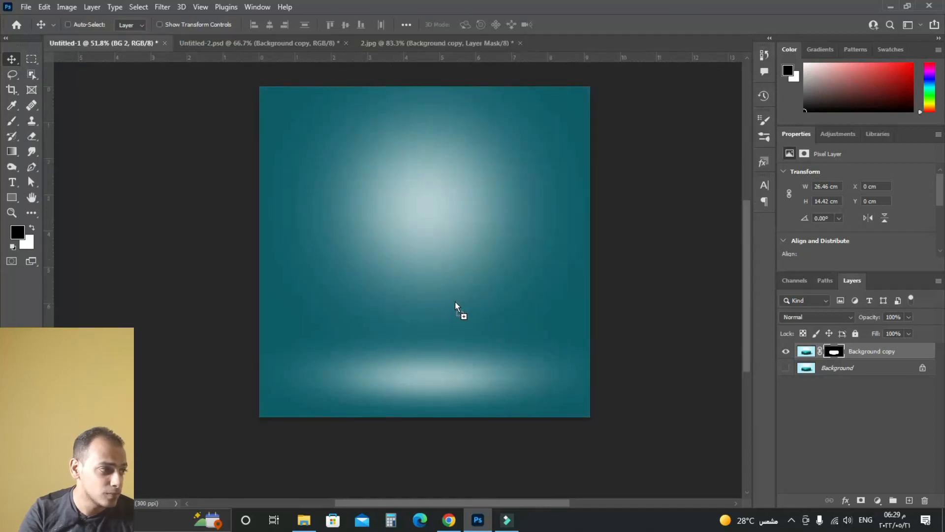
mouse_move(447, 306)
left_mouse_down()
mouse_move(445, 326)
mouse_move(458, 315)
left_mouse_up()
scroll(445, 327, "up", 2)
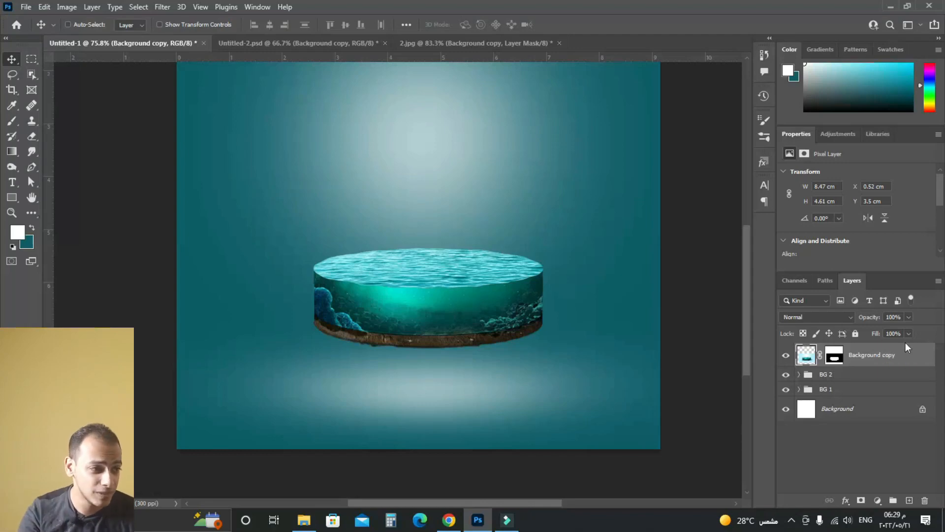
- Convert the water disc layer to a smart object and lower the disc towards the floor light, to about Y 5.85 cm
right_click(873, 361)
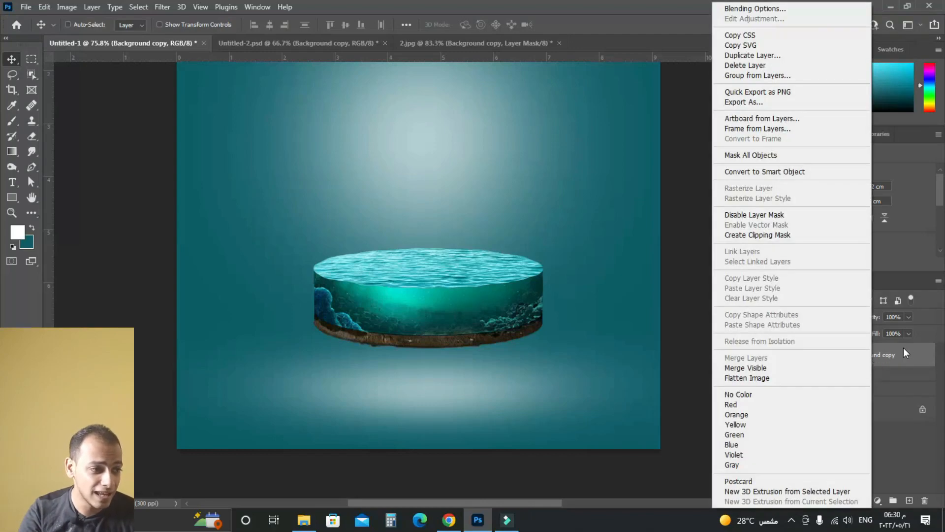
left_click(773, 171)
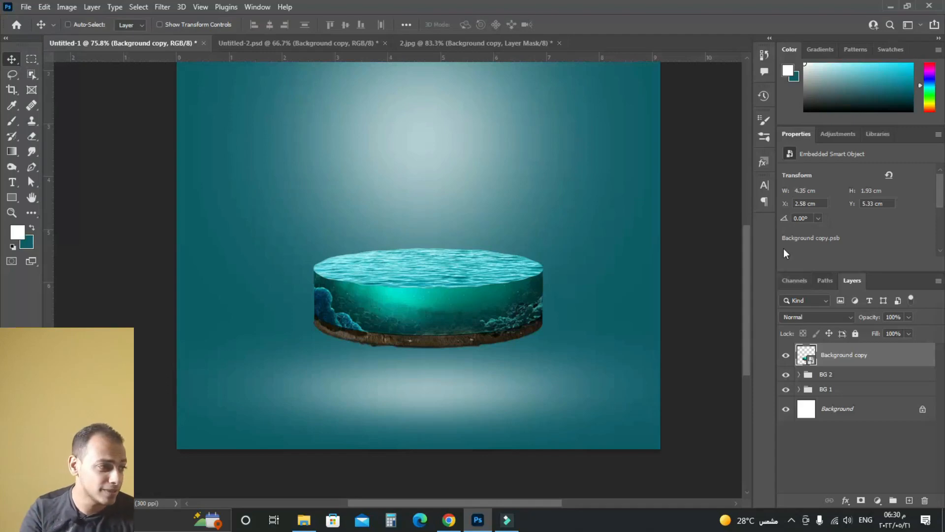
scroll(473, 244, "up", 1)
scroll(503, 340, "down", 4)
scroll(457, 389, "up", 5)
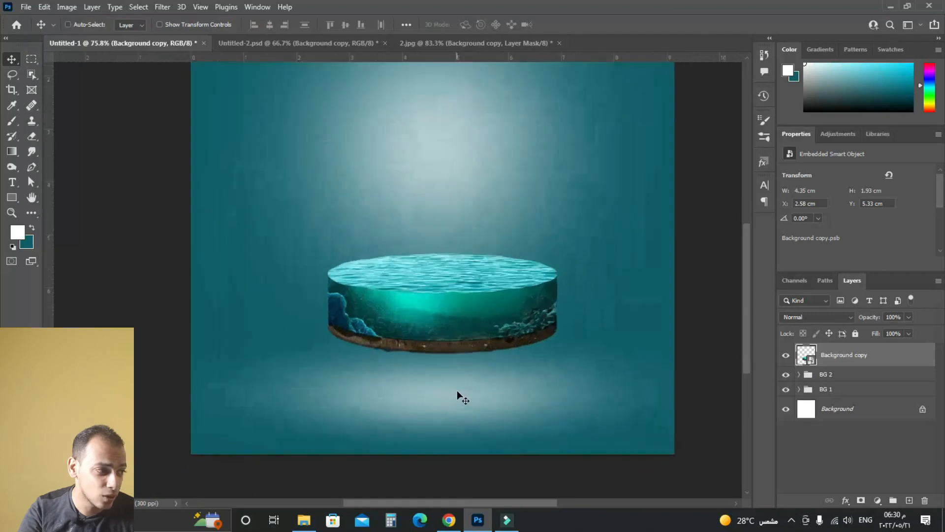
left_click_drag(446, 324, 440, 364)
scroll(440, 360, "down", 3)
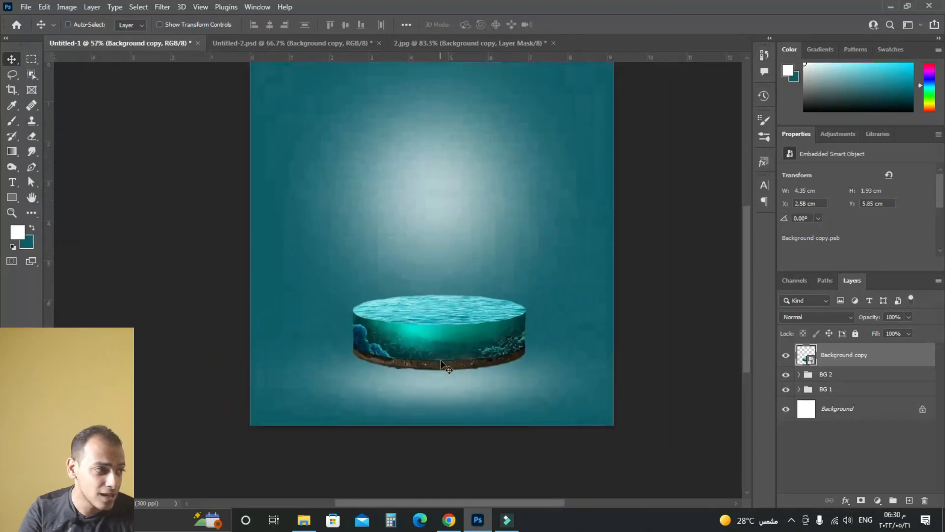
scroll(440, 360, "up", 1)
scroll(362, 323, "up", 1)
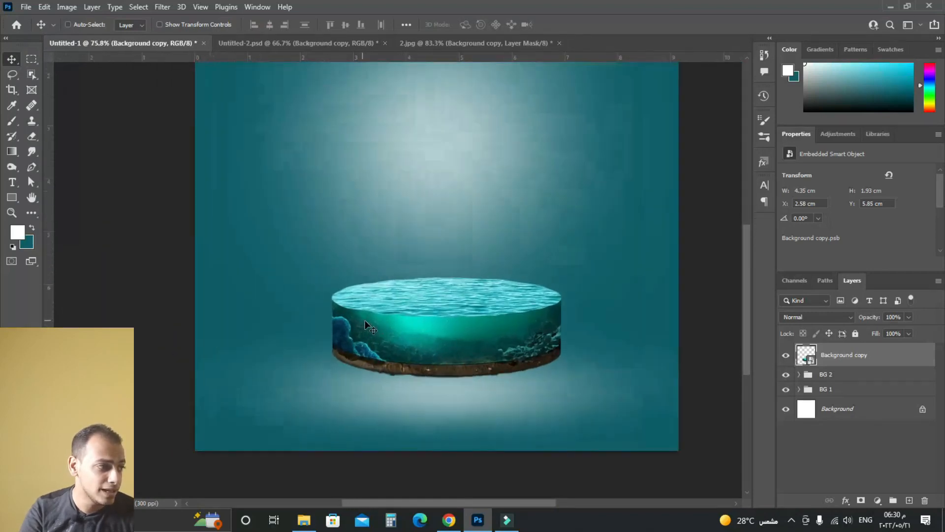
- Scale the water disc up to 112.22% and lower it onto the floor light, to about Y 5.98 cm
key("ctrl+t")
scroll(447, 344, "down", 2)
left_click_drag(600, 232, 623, 227)
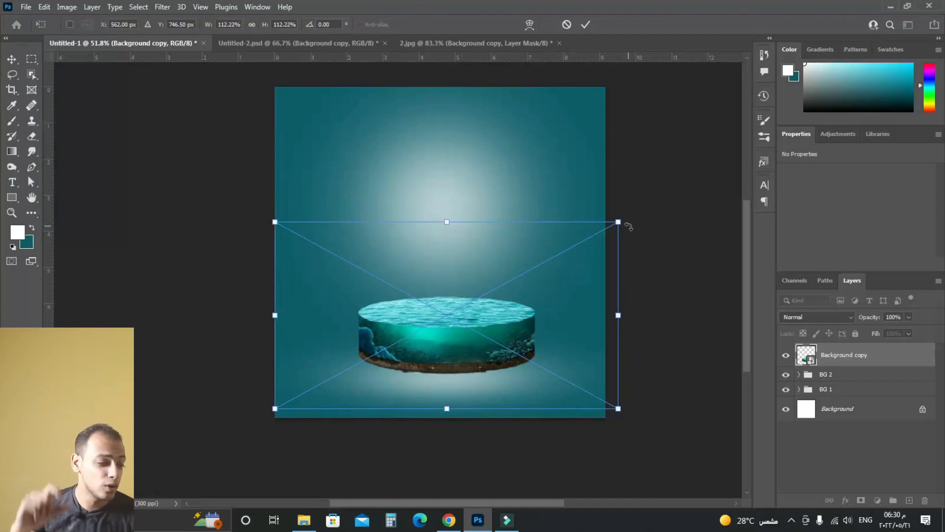
key("Return")
scroll(544, 270, "up", 4)
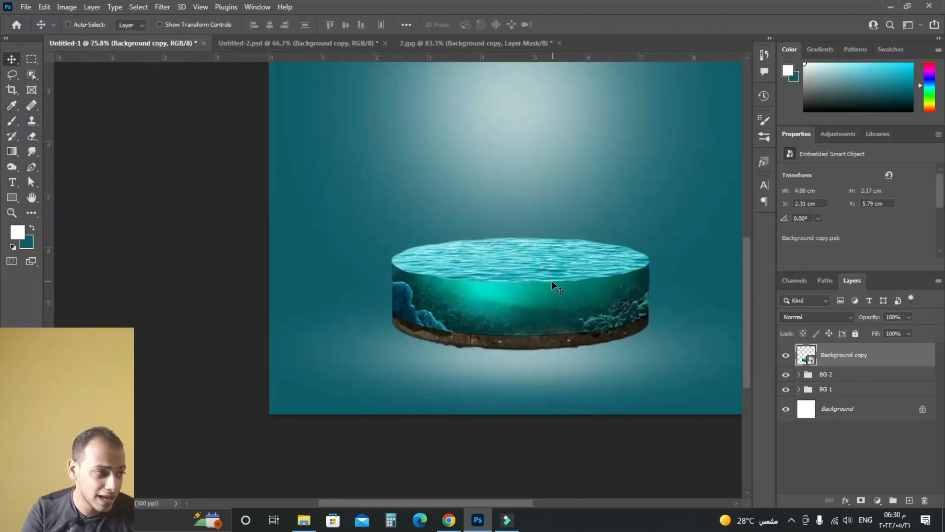
left_click_drag(552, 279, 566, 297)
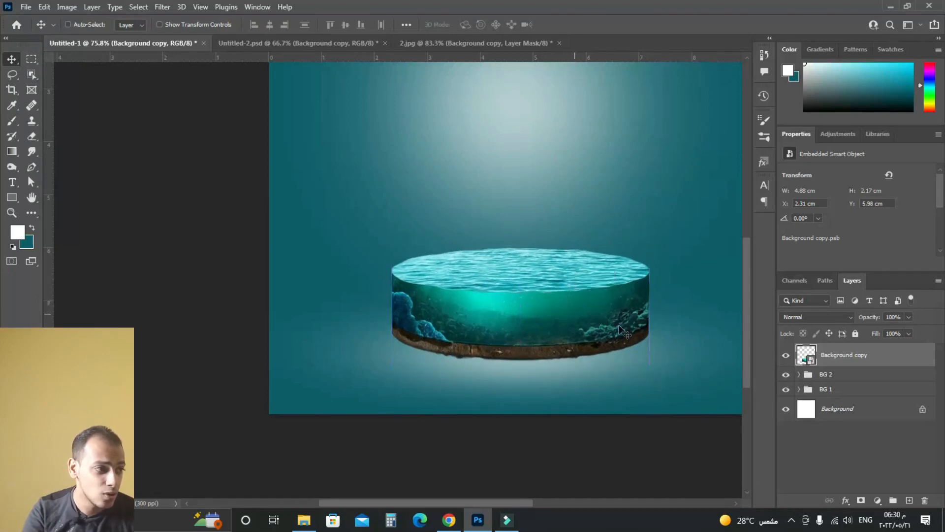
scroll(608, 322, "down", 4)
- Centre the water disc horizontally on the canvas by aligning it with the Background layer, then reselect only the disc layer
left_click(852, 411, "ctrl")
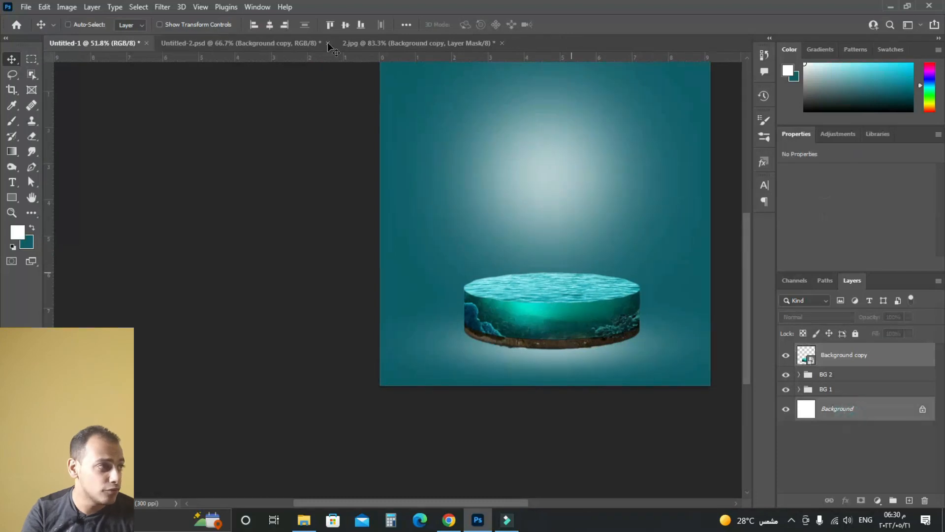
left_click(269, 26)
scroll(558, 345, "down", 1)
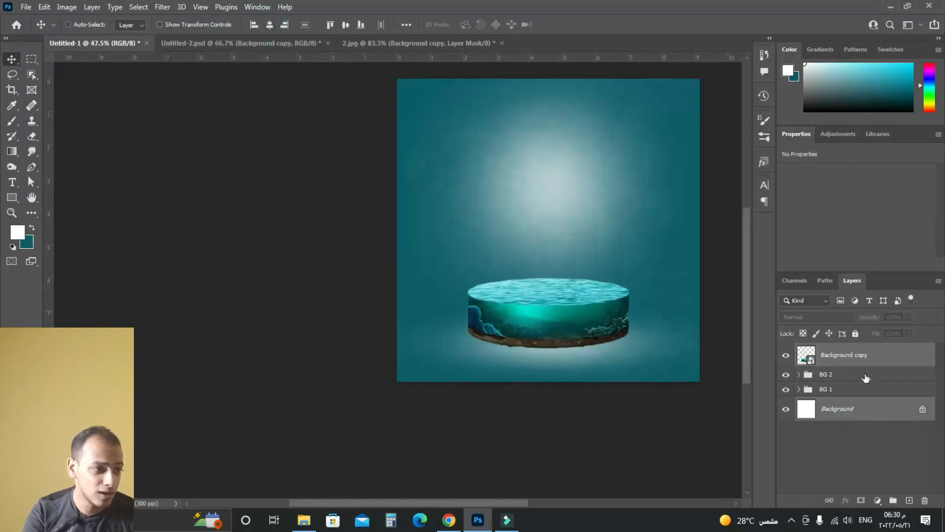
left_click(864, 359)
scroll(464, 341, "up", 2)
scroll(556, 311, "up", 3)
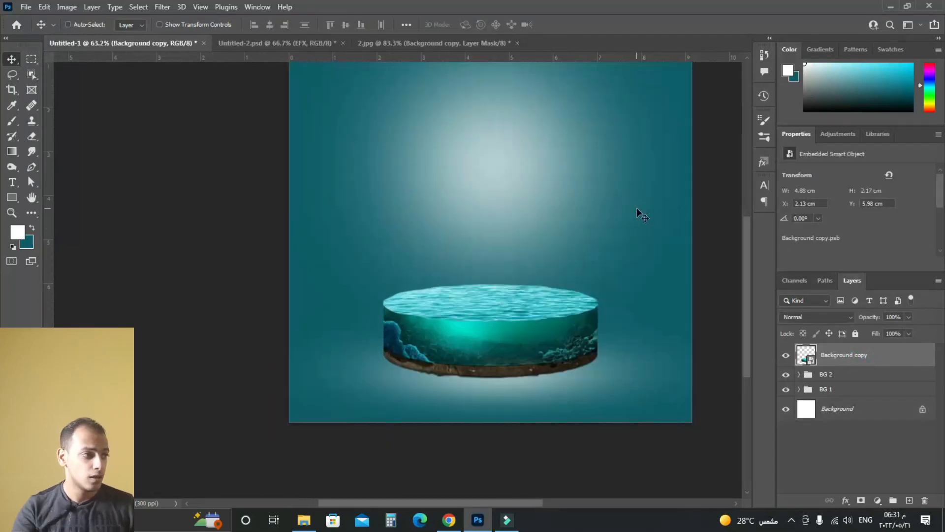
scroll(630, 208, "down", 2)
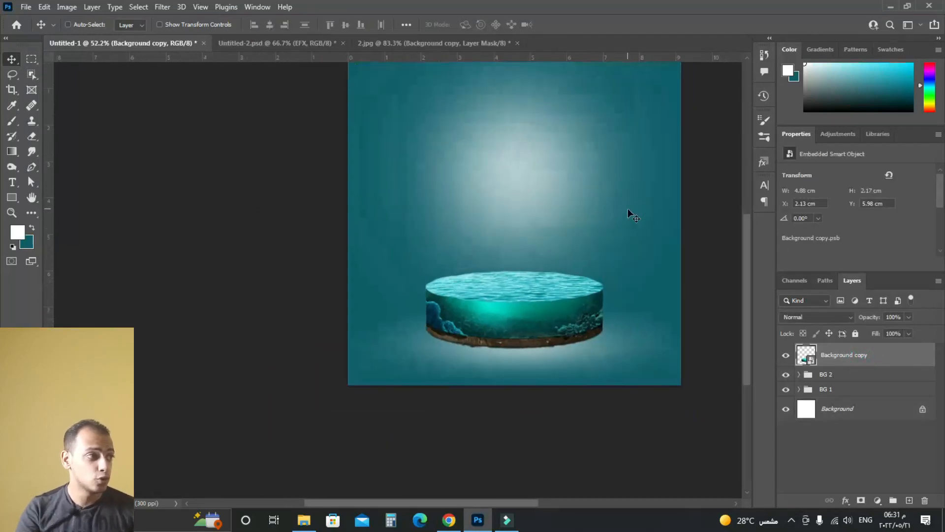
- Open the rock image 5 from the design materials folder
left_click_drag(542, 144, 517, 195)
left_click(25, 7)
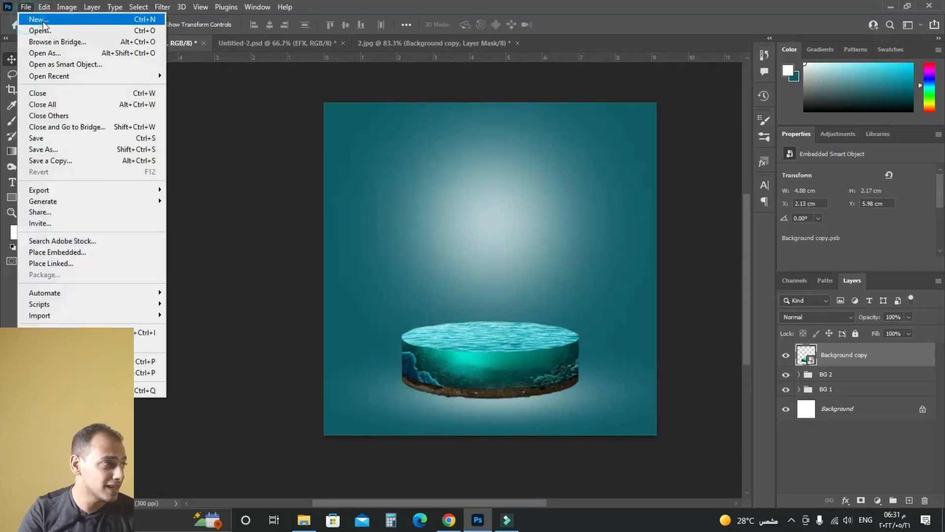
left_click(42, 30)
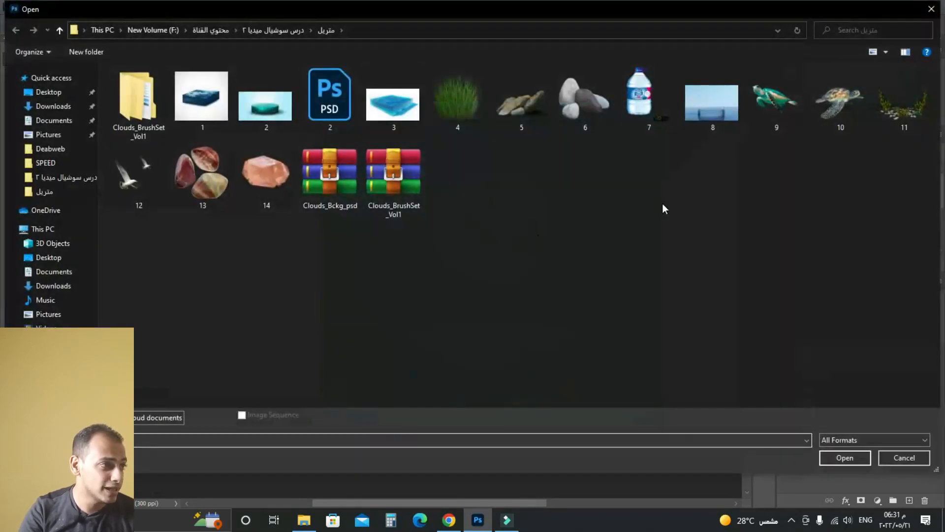
double_click(521, 103)
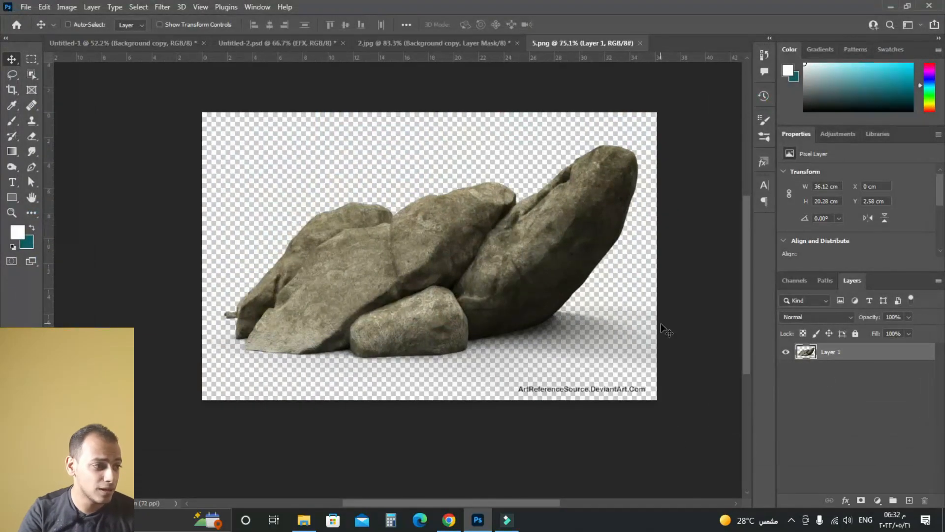
- Delete the ArtReferenceSource.DeviantArt.Com watermark from the rock image with a rectangular selection and clear the selection
left_click(32, 58)
left_click_drag(692, 381, 477, 436)
key("ctrl+plus")
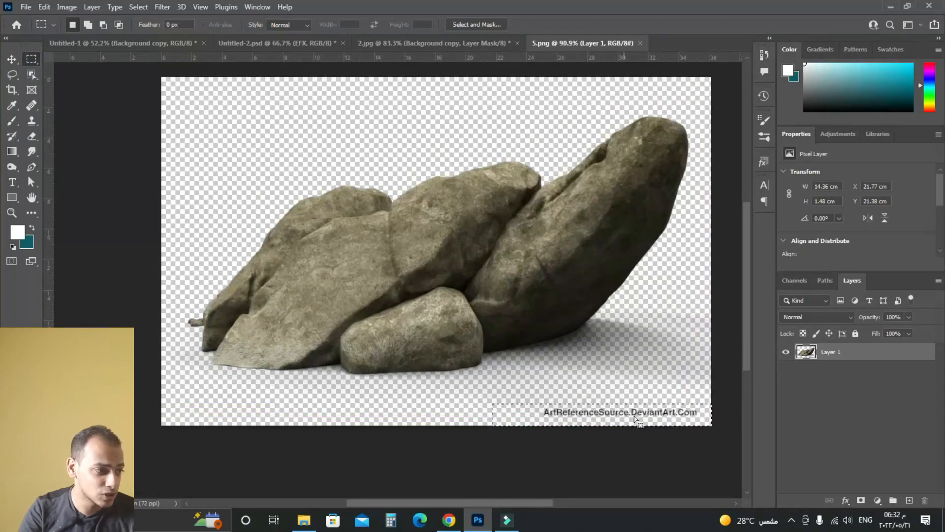
key("Delete")
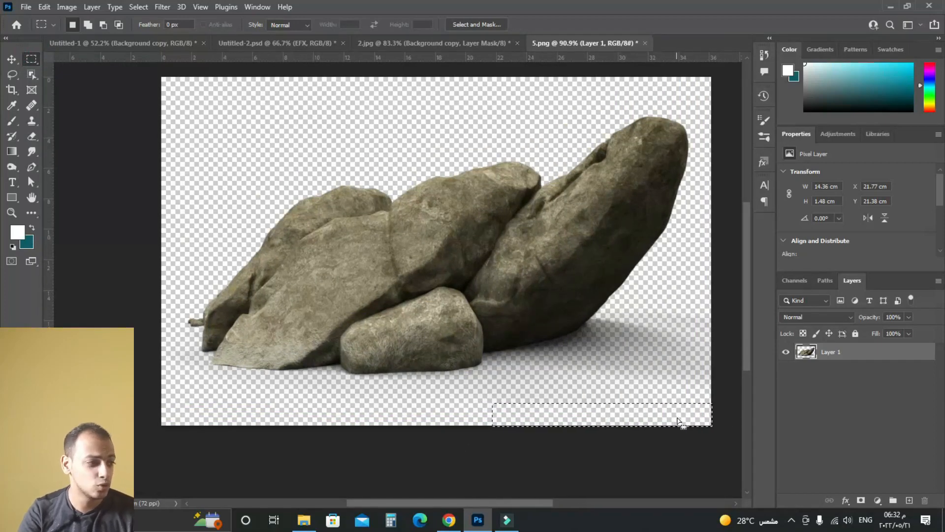
key("ctrl+d")
scroll(606, 316, "down", 1)
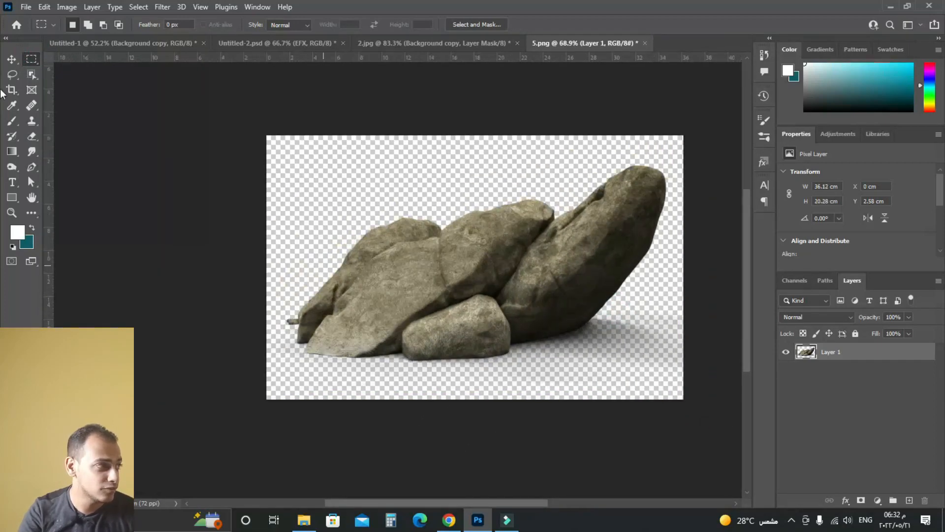
- Copy the rocks from 5.png into the Untitled-1 document and close 5.png
left_click(12, 60)
left_click_drag(534, 253, 172, 48)
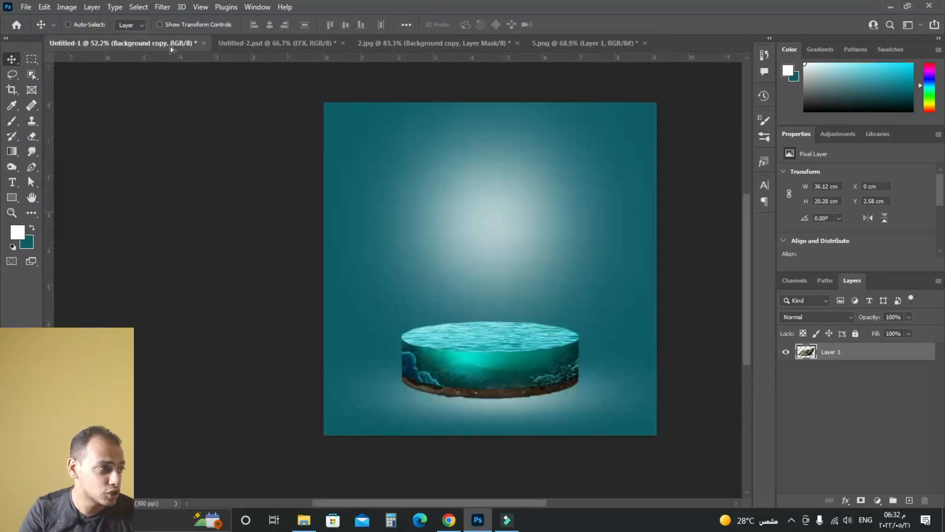
left_click_drag(433, 237, 435, 238)
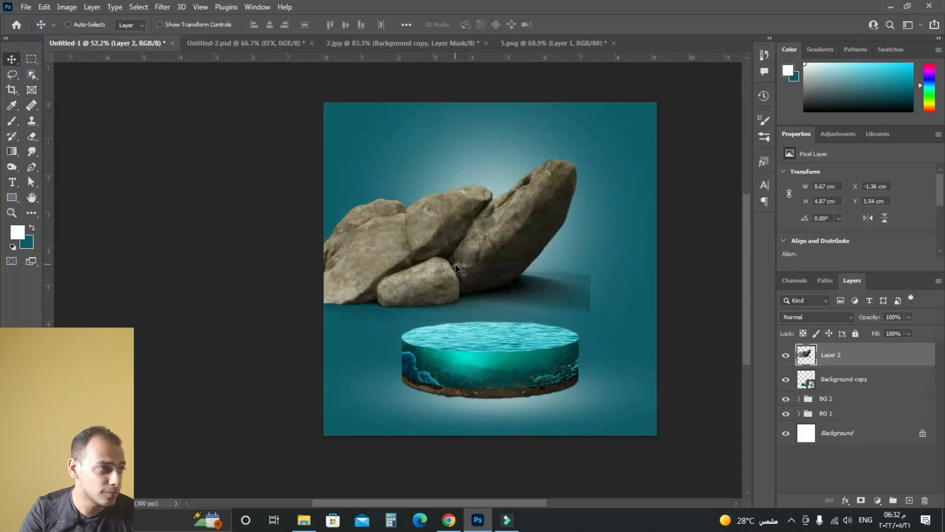
left_click(615, 43)
left_click(478, 200)
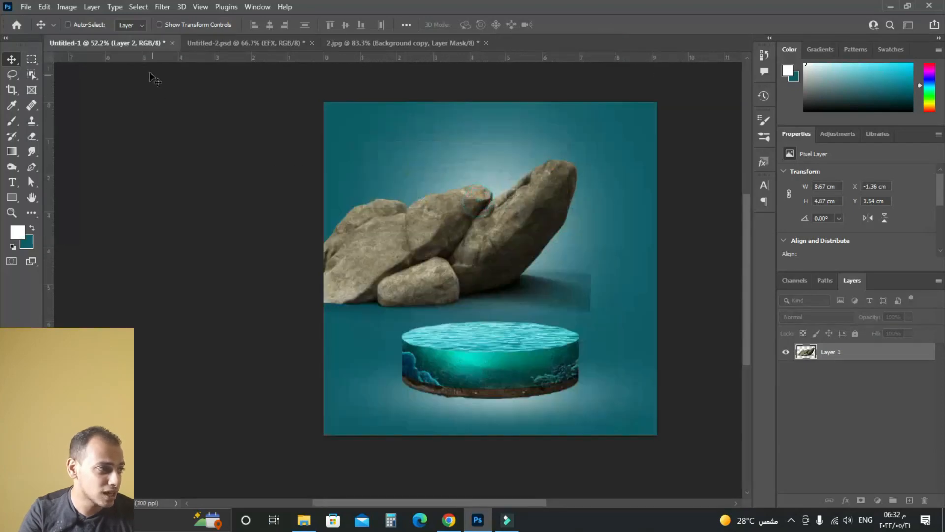
- Move the rocks about 1 cm to the right above the water disc and convert their layer to a smart object
scroll(459, 292, "up", 3)
left_click_drag(437, 245, 498, 245)
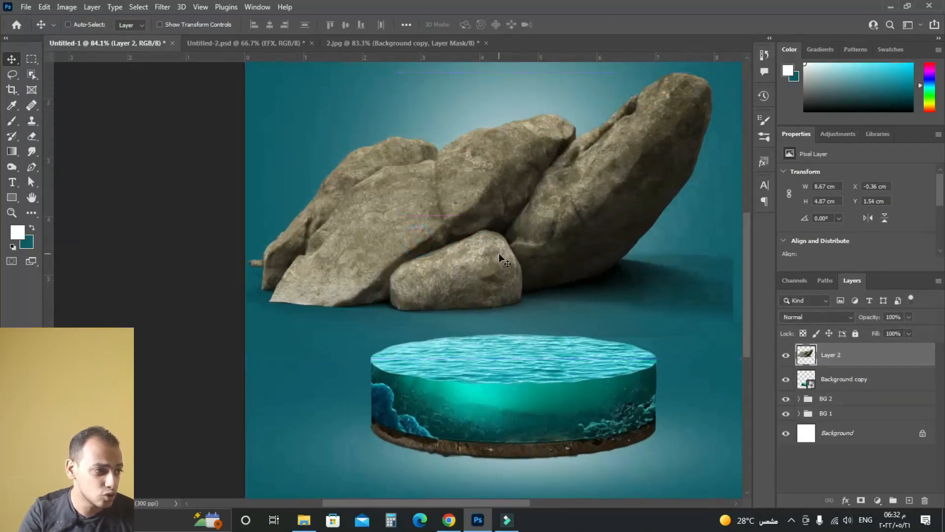
scroll(502, 246, "down", 2)
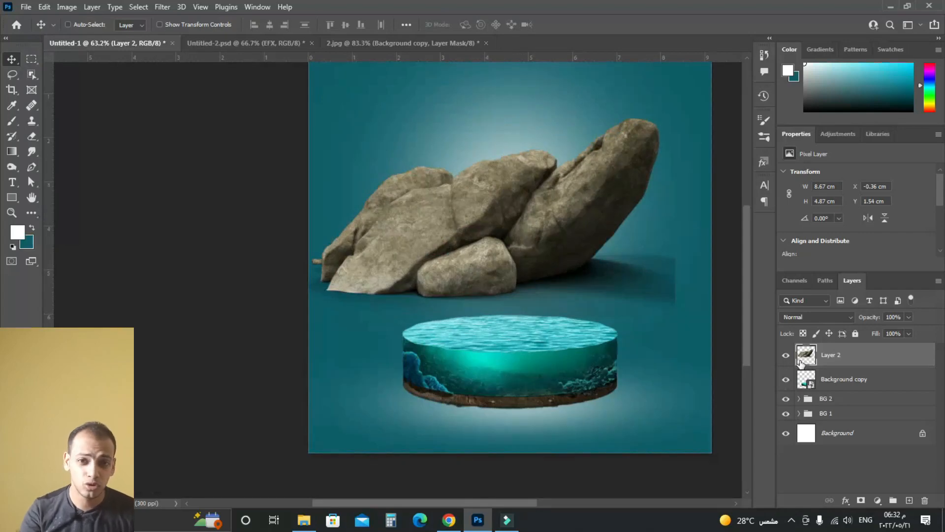
right_click(850, 362)
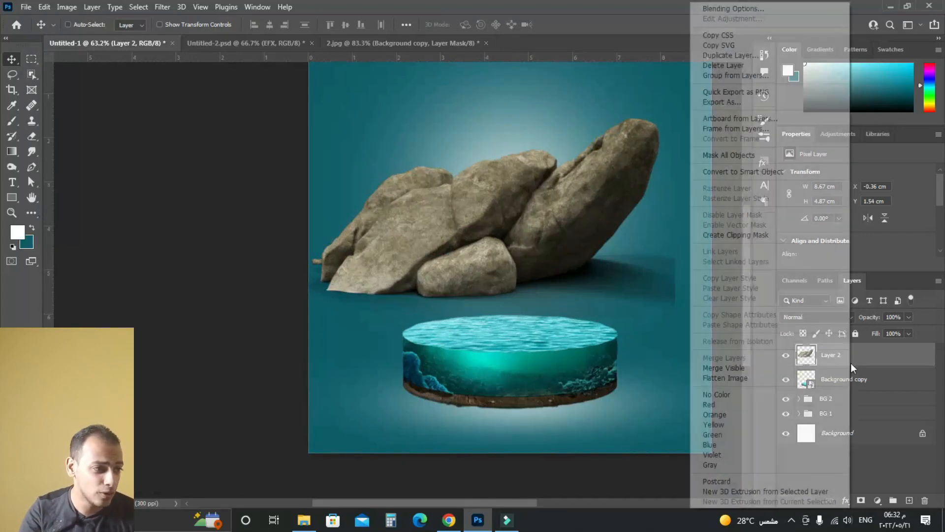
left_click(773, 174)
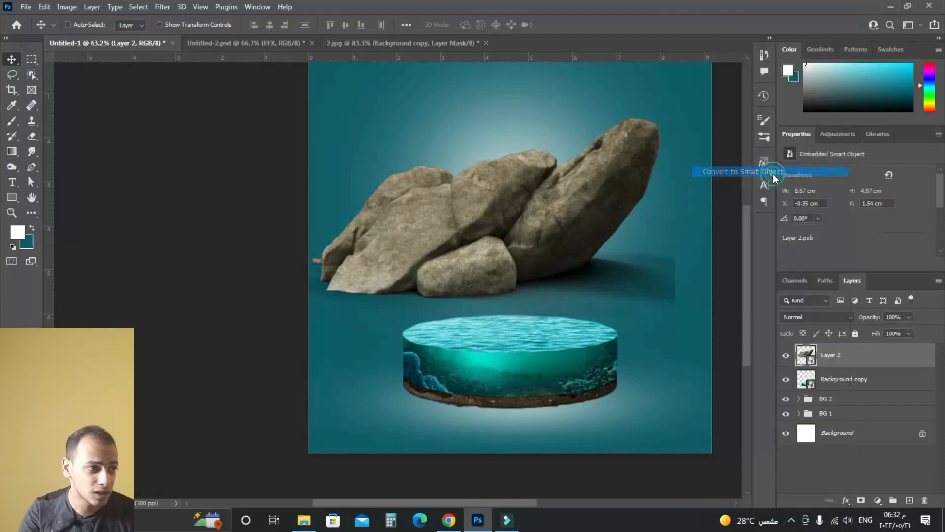
scroll(433, 277, "up", 3)
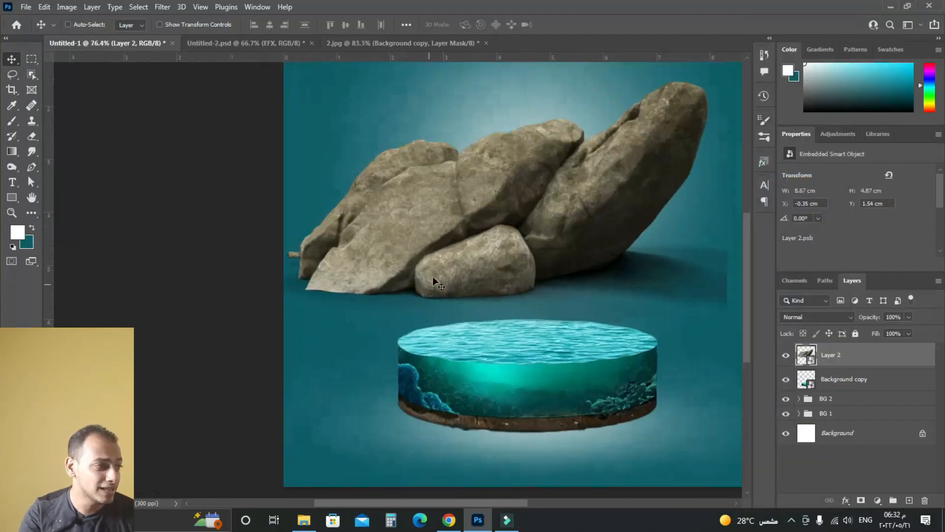
- Scale the rocks down to 44.43% and place them on the water surface of the disc
left_click_drag(439, 252, 367, 254)
key("ctrl+t")
scroll(420, 259, "down", 3)
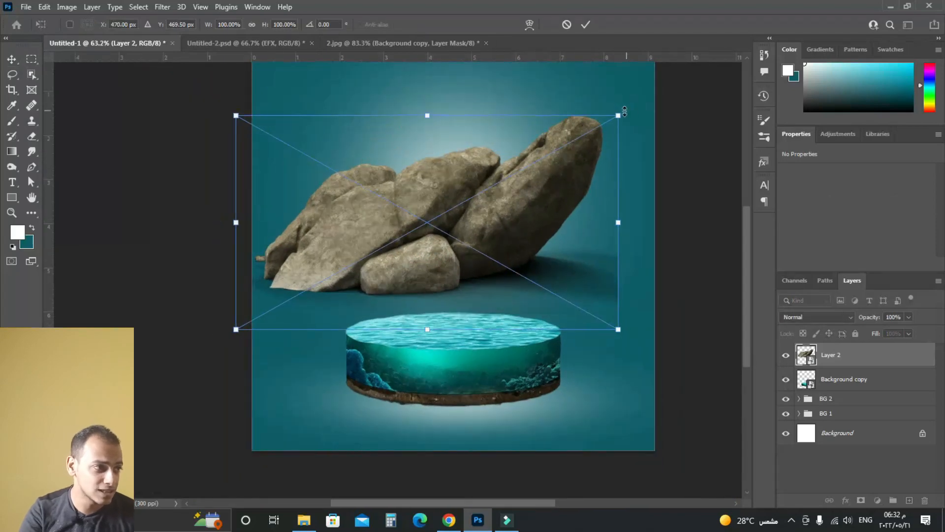
left_click_drag(618, 114, 512, 175)
scroll(461, 329, "up", 3)
scroll(460, 329, "up", 2)
left_click_drag(391, 223, 380, 332)
scroll(380, 333, "up", 2)
scroll(477, 276, "up", 1)
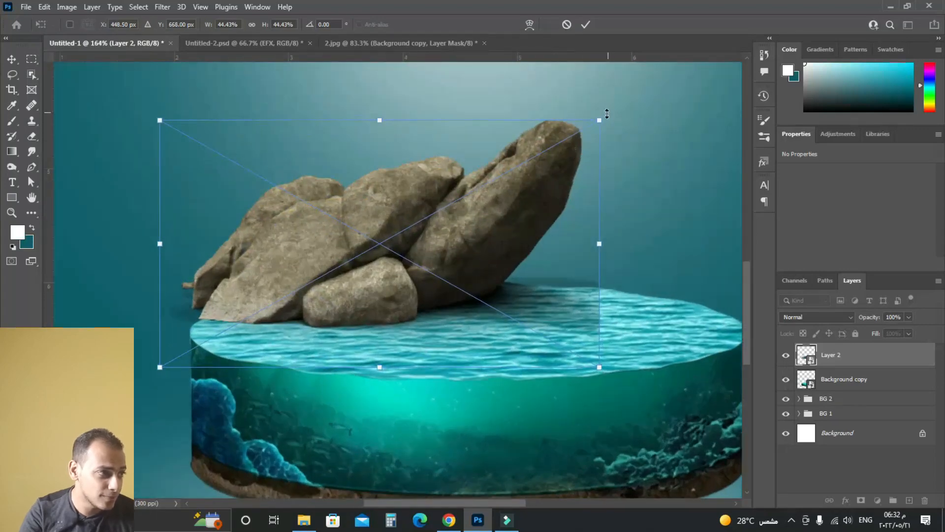
- Reduce the rocks further to 29.30% and shift them towards the left edge of the water surface
left_click_drag(599, 120, 524, 161)
left_click_drag(456, 257, 423, 289)
scroll(355, 320, "up", 3)
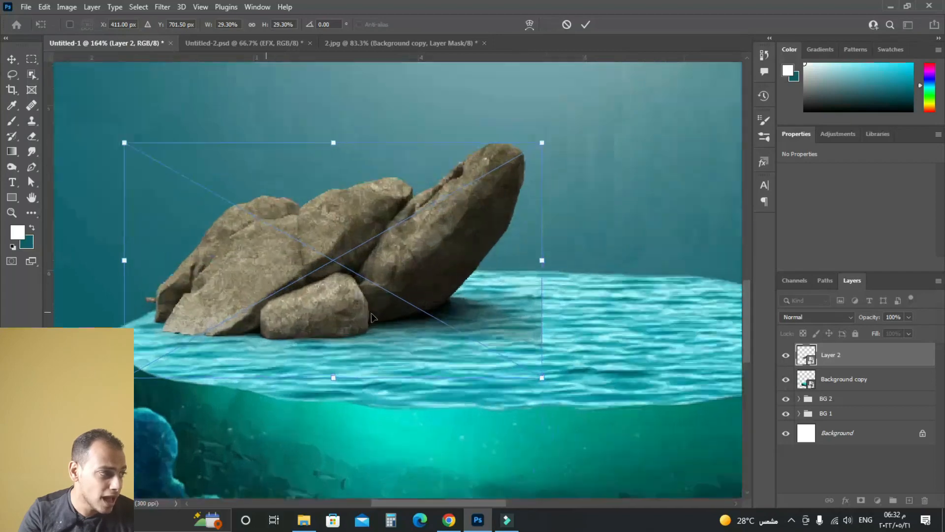
scroll(340, 317, "down", 2)
scroll(352, 348, "up", 1)
left_click_drag(344, 348, 335, 342)
key("Left")
key("Left")
key("Left")
key("Left")
key("Left")
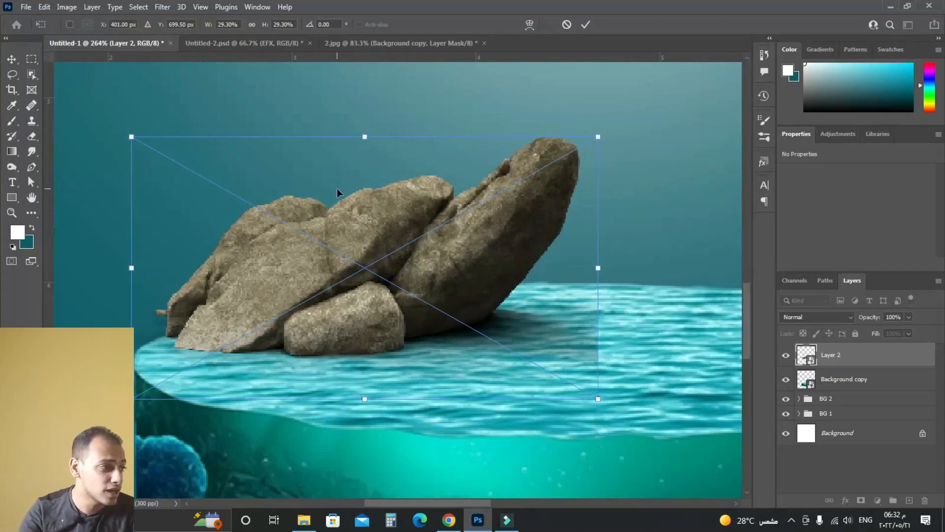
- Shrink the rocks to about 2.08 by 1.18 cm and apply the transformation
left_click_drag(595, 135, 564, 153)
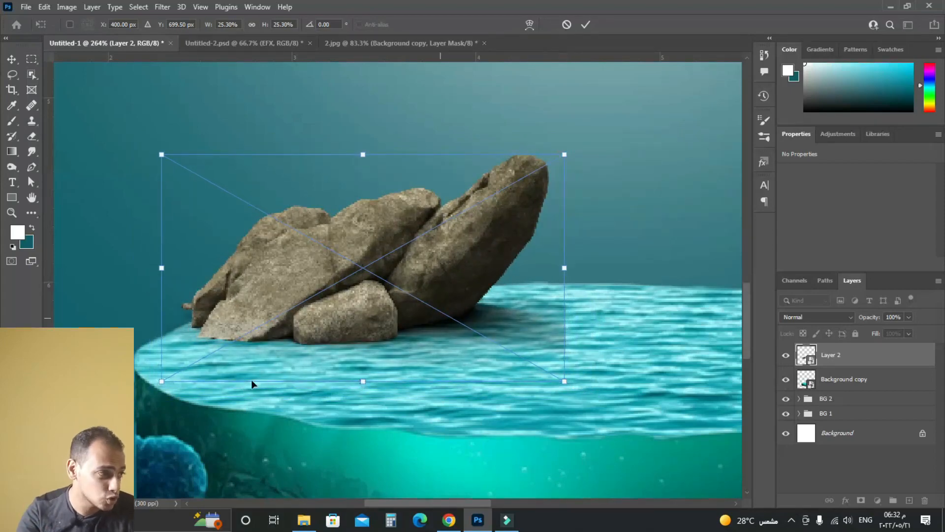
left_click_drag(567, 150, 557, 157)
key("Return")
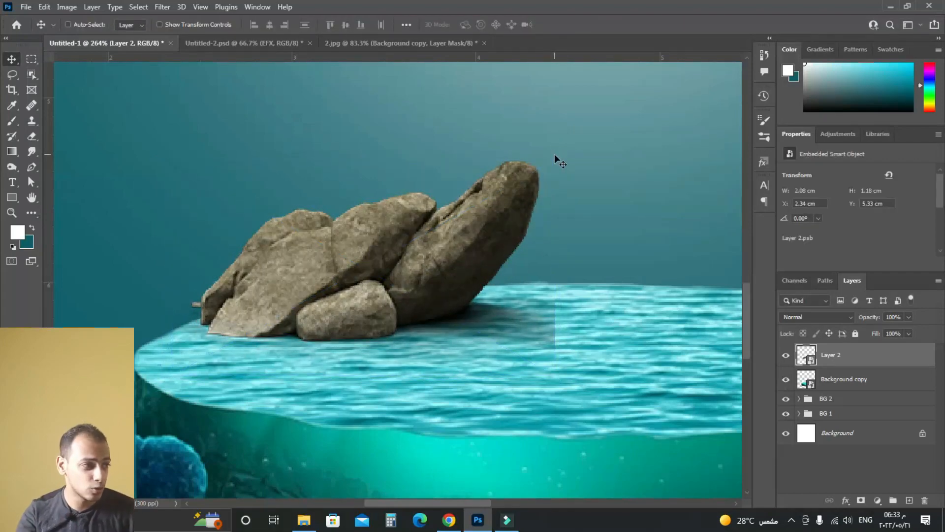
- Move the rocks slightly closer to the left edge of the disc, to about X 2.25 cm, Y 5.35 cm
scroll(661, 367, "down", 5)
left_click_drag(477, 404, 554, 408)
scroll(531, 344, "up", 3)
left_click_drag(535, 341, 522, 341)
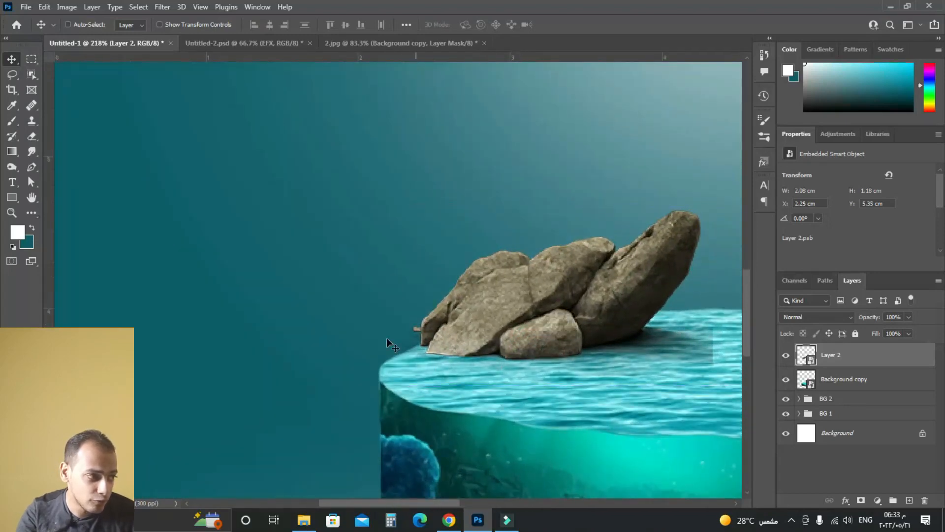
- Compare the water surface with the rocks layer hidden and shown, checking the shadow beside the large rock
scroll(536, 351, "down", 1)
left_click_drag(461, 191, 308, 113)
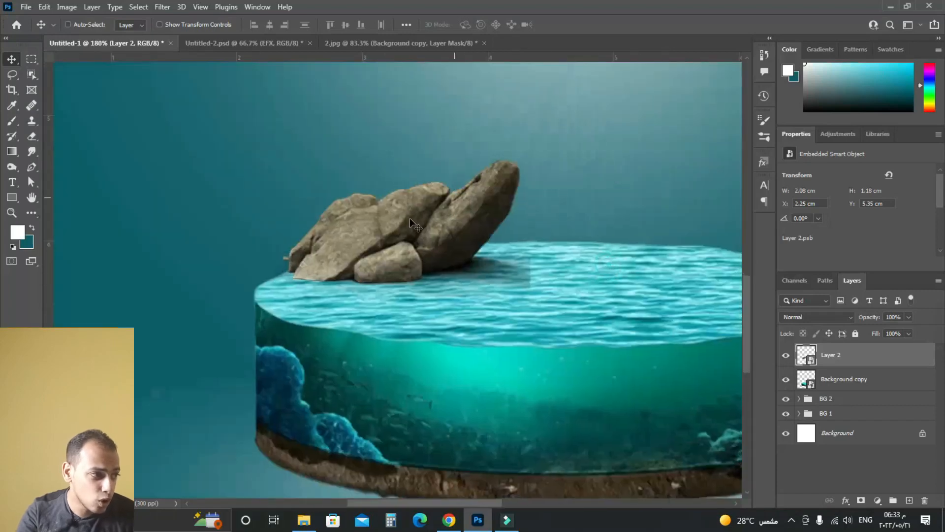
scroll(549, 272, "up", 2)
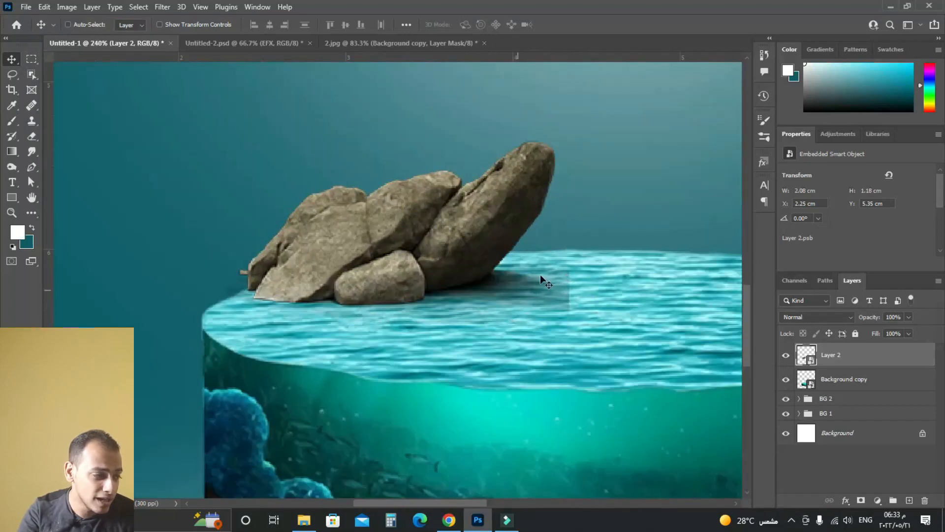
left_click(787, 356)
left_click(788, 356)
left_click(788, 356)
left_click(788, 357)
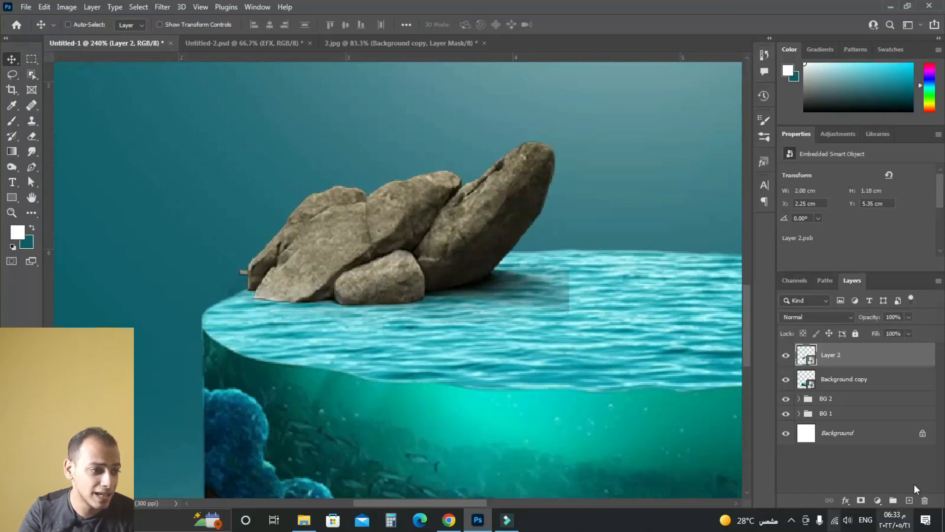
- Add a layer mask to the rocks layer and prepare the Eraser with white foreground and black background colours
left_click(861, 501)
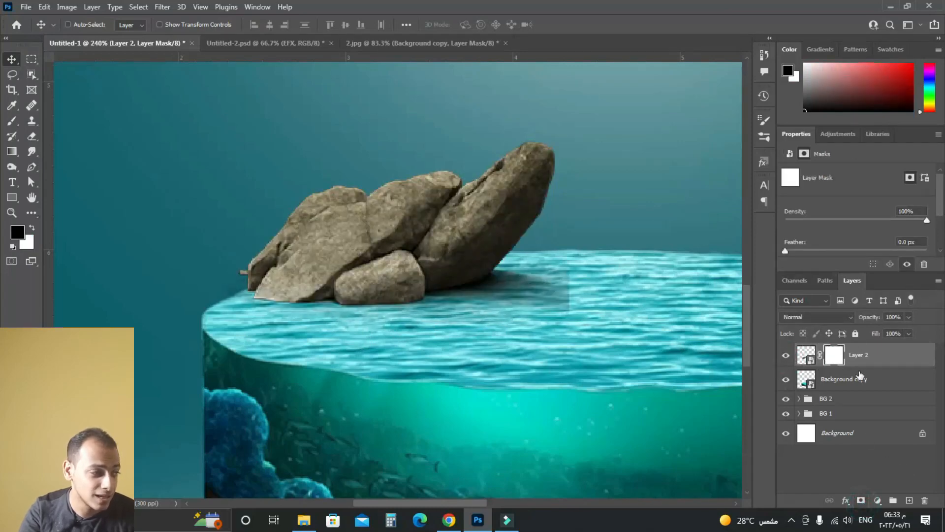
left_click(31, 136)
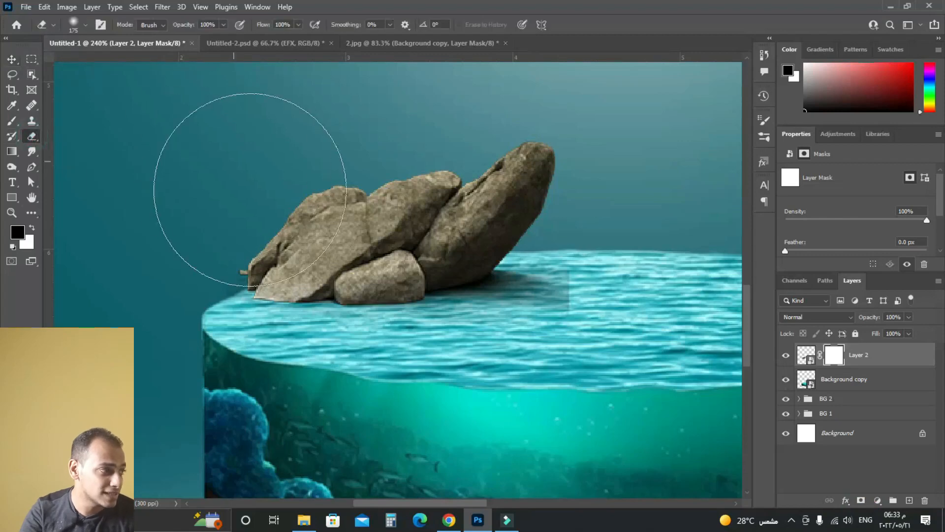
scroll(365, 340, "up", 1)
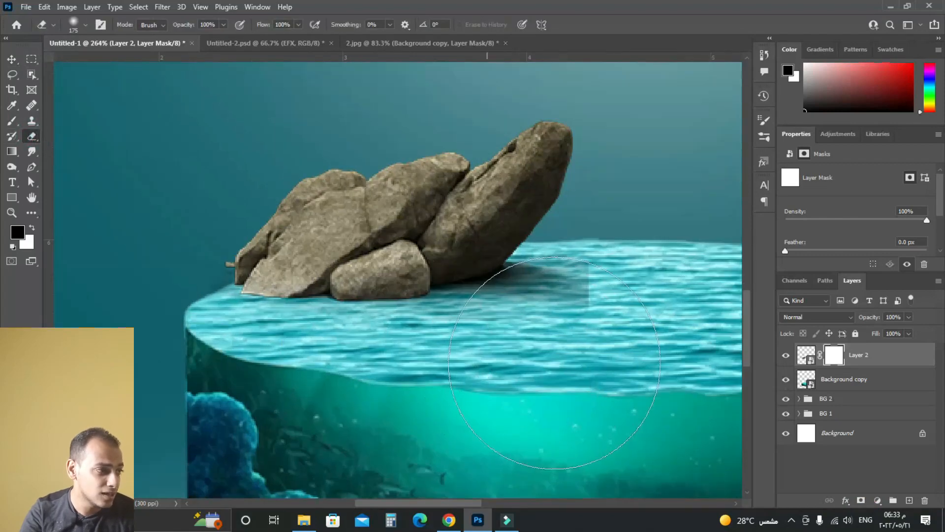
left_click(33, 228)
scroll(586, 338, "up", 1)
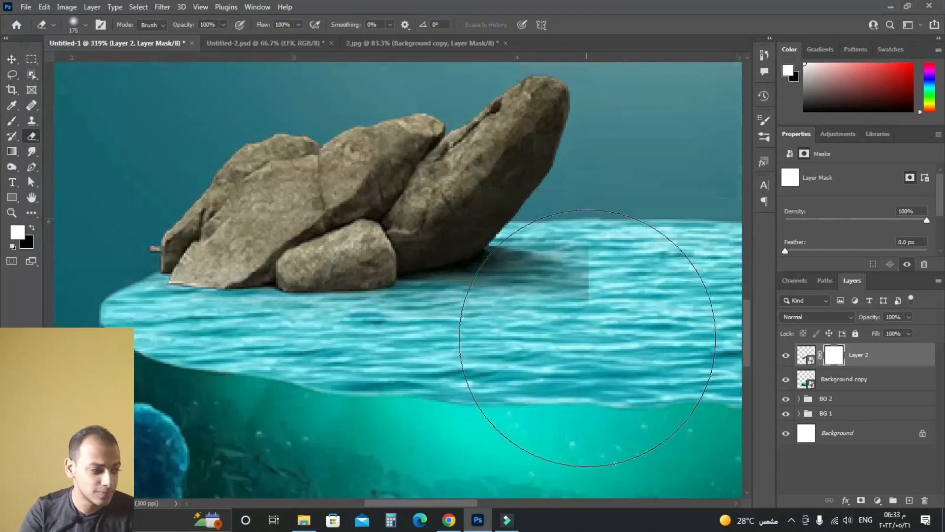
- Reduce the Eraser to 25 px and mask out the shadow patch on the water beside the large upright rock
key("bracketleft")
key("bracketleft")
key("bracketleft")
key("bracketleft")
key("bracketleft")
key("bracketleft")
key("bracketleft")
key("bracketleft")
key("bracketleft")
key("bracketleft")
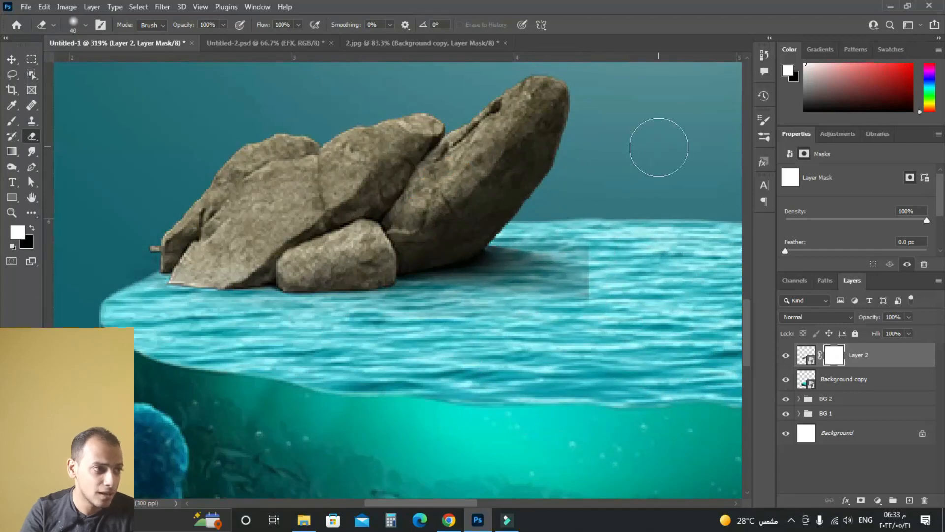
scroll(606, 205, "up", 2)
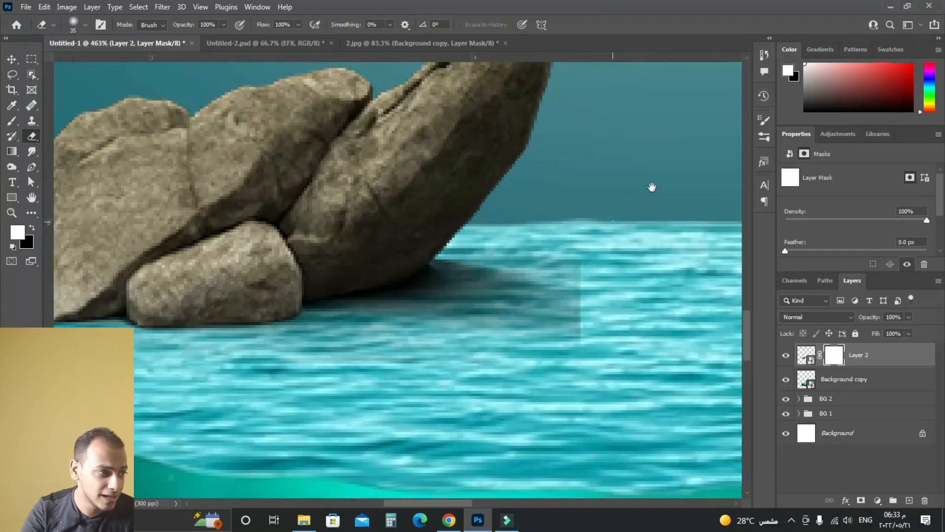
left_click_drag(639, 201, 685, 161)
mouse_move(554, 254)
left_mouse_down()
mouse_move(478, 230)
mouse_move(522, 234)
mouse_move(513, 229)
mouse_move(466, 261)
mouse_move(522, 214)
mouse_move(489, 249)
mouse_move(410, 287)
mouse_move(374, 302)
mouse_move(418, 276)
mouse_move(285, 323)
mouse_move(317, 302)
mouse_move(366, 299)
mouse_move(320, 299)
mouse_move(357, 285)
mouse_move(476, 256)
left_mouse_up()
- Trim the remaining shadow close to the base of the large rock with a 10 px Eraser on the mask
key("bracketleft")
key("bracketleft")
key("bracketleft")
key("bracketleft")
key("bracketleft")
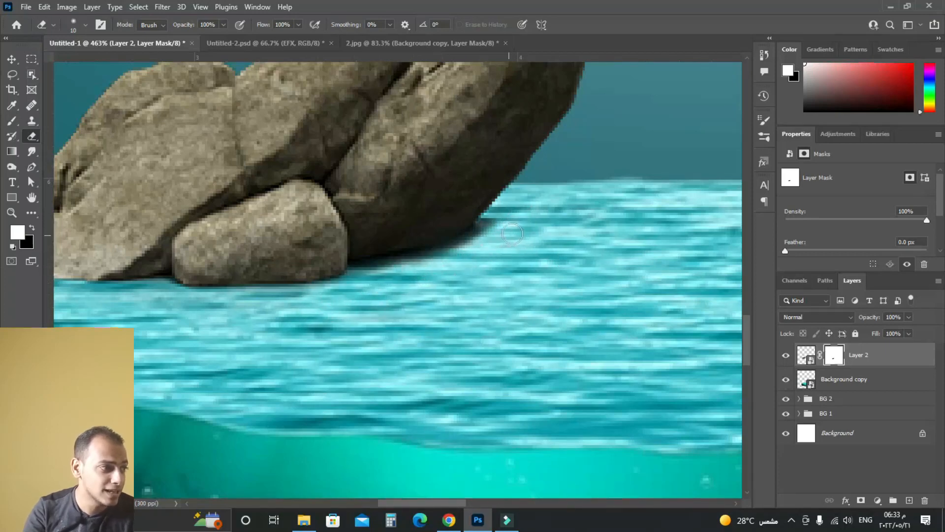
- Mask out the small stub protruding from the rocks' left end, refining the edge with a 3 px Eraser
left_click_drag(297, 367, 585, 338)
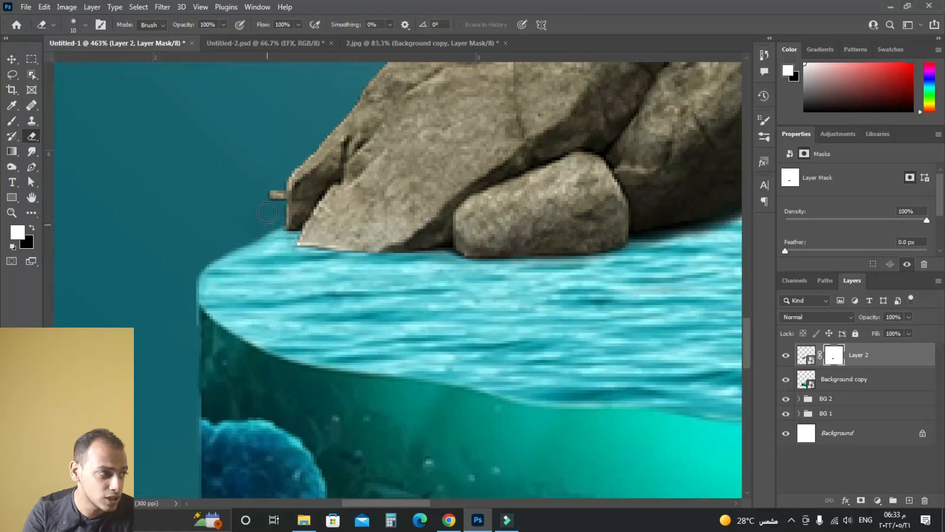
scroll(257, 227, "up", 7)
left_click_drag(268, 214, 282, 329)
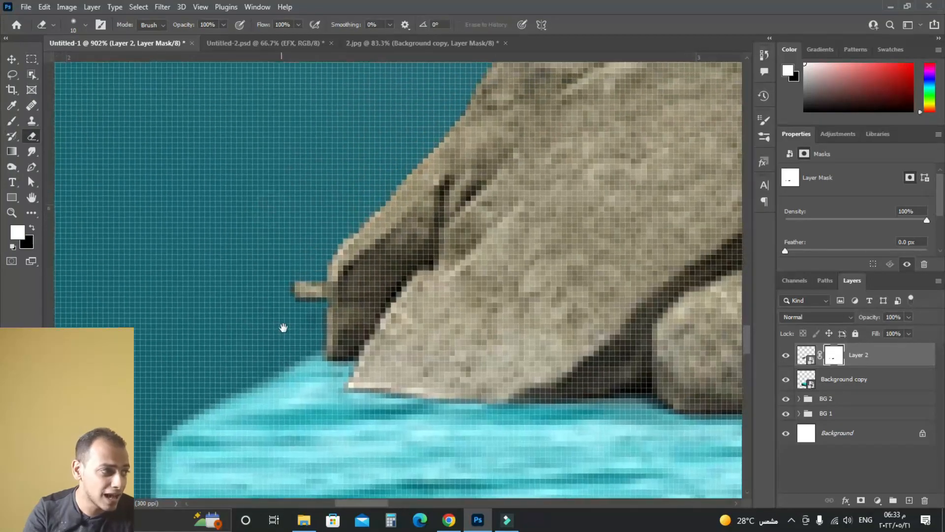
scroll(283, 327, "down", 7)
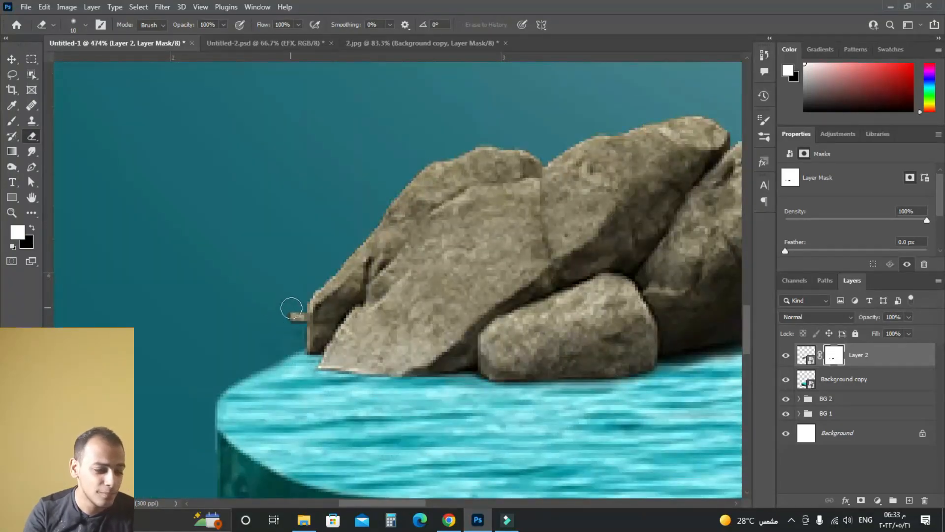
scroll(256, 320, "up", 5)
key("bracketleft")
key("bracketleft")
key("bracketleft")
key("bracketleft")
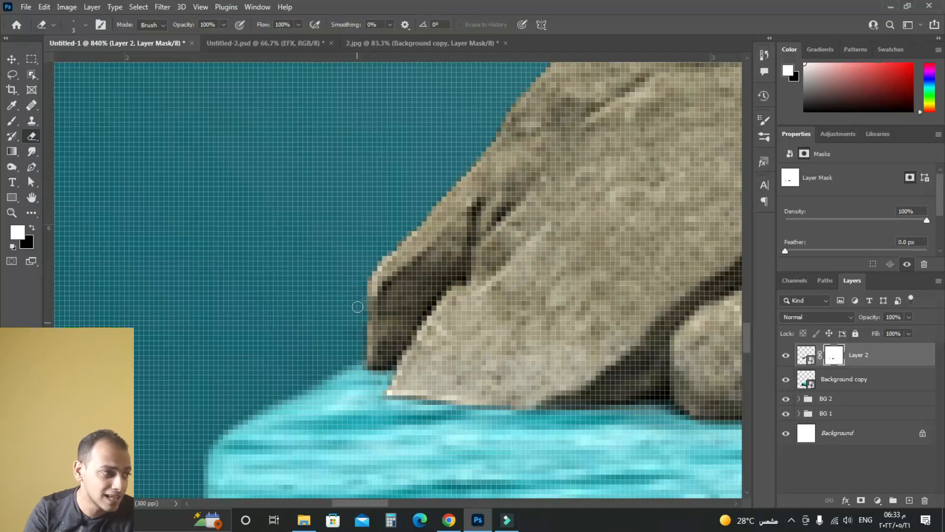
scroll(357, 336, "down", 5)
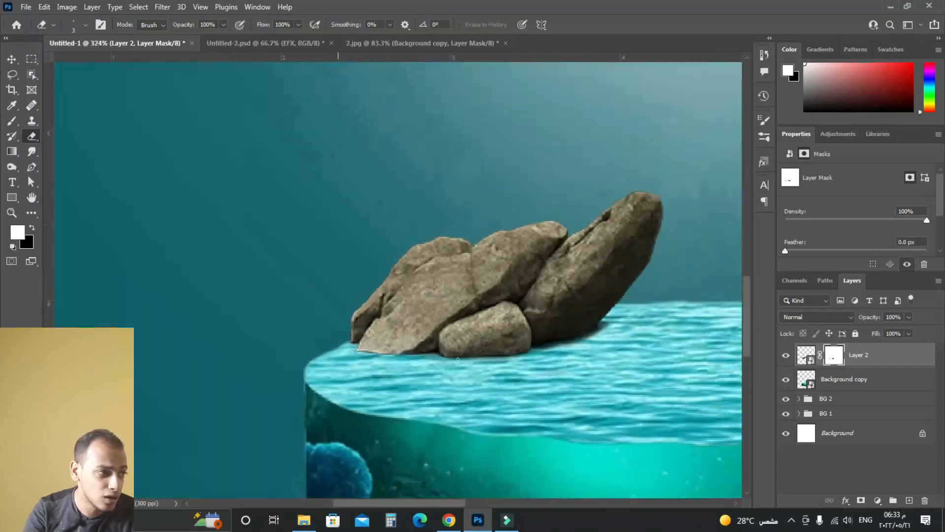
- Clean up the rocks' lower edge along the water on the mask with a 3 to 6 px Eraser
scroll(570, 345, "up", 3)
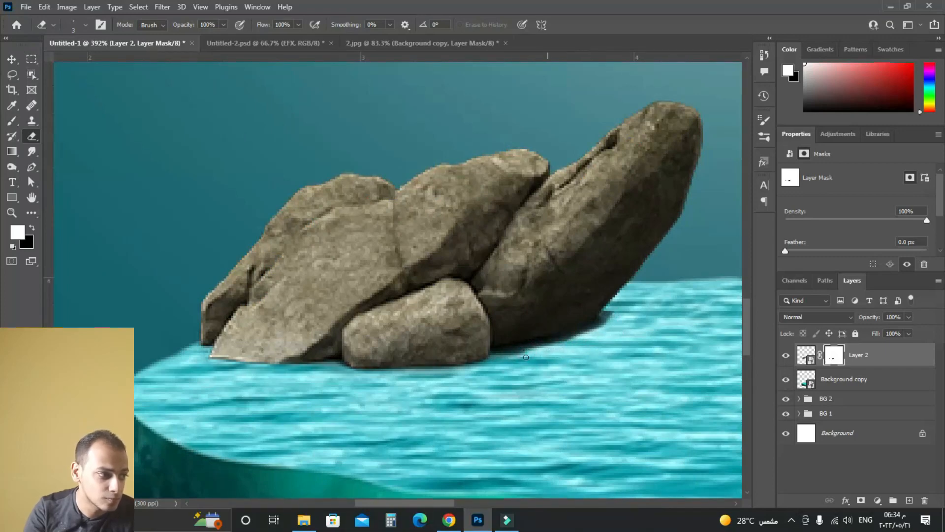
scroll(503, 363, "down", 5)
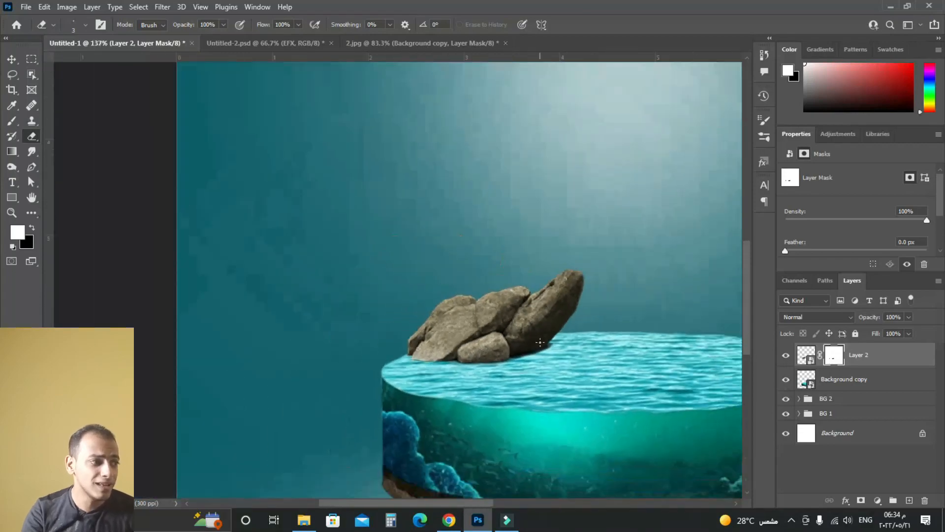
scroll(437, 329, "up", 3)
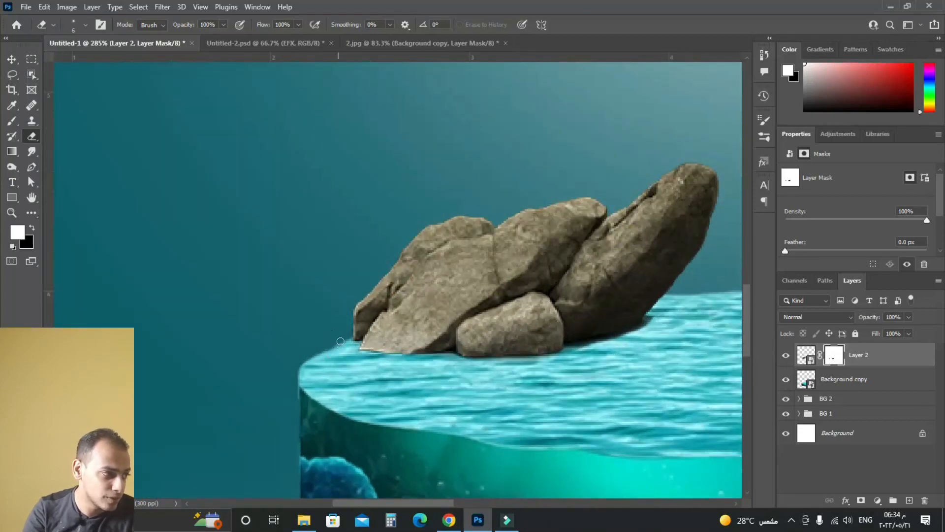
scroll(342, 333, "down", 4)
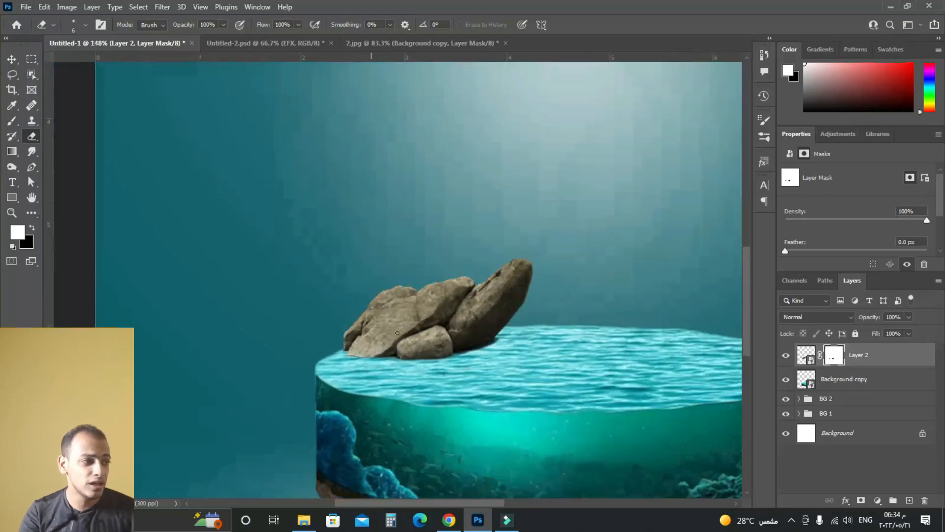
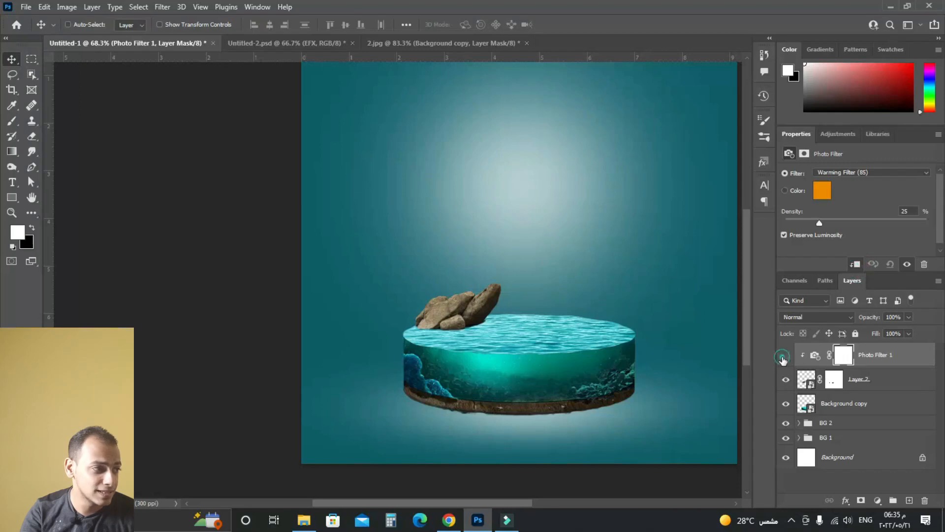
- Set the Photo Filter colour to #00d8f8 and its density to 100%
scroll(455, 286, "up", 1)
scroll(455, 286, "up", 2)
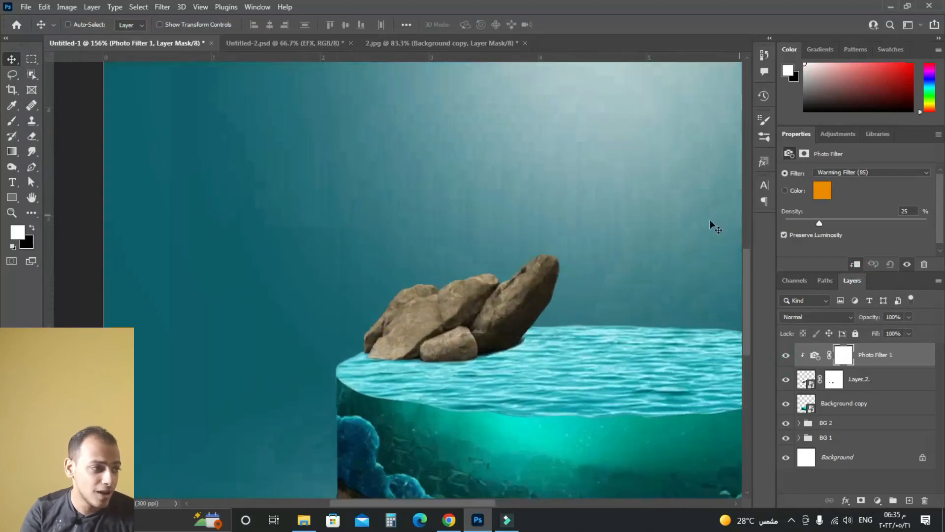
left_click(822, 191)
double_click(670, 342)
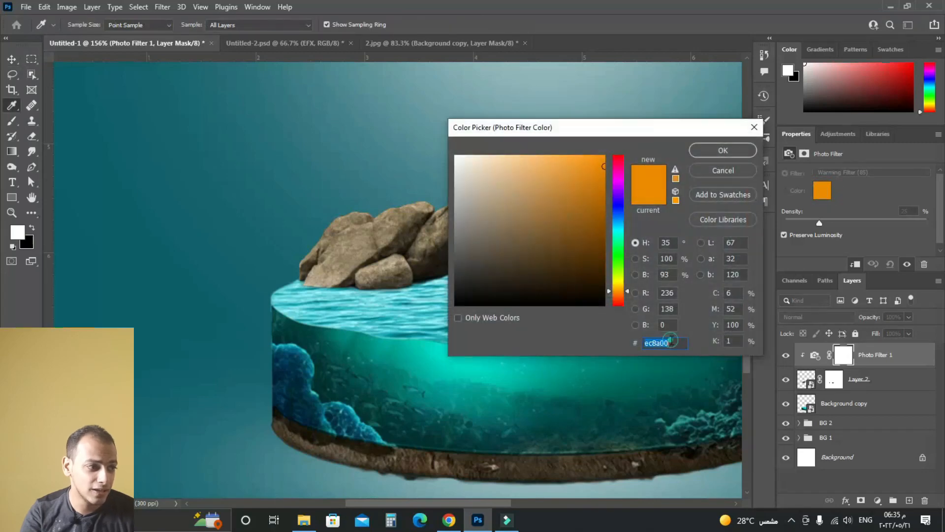
type("00d8f8")
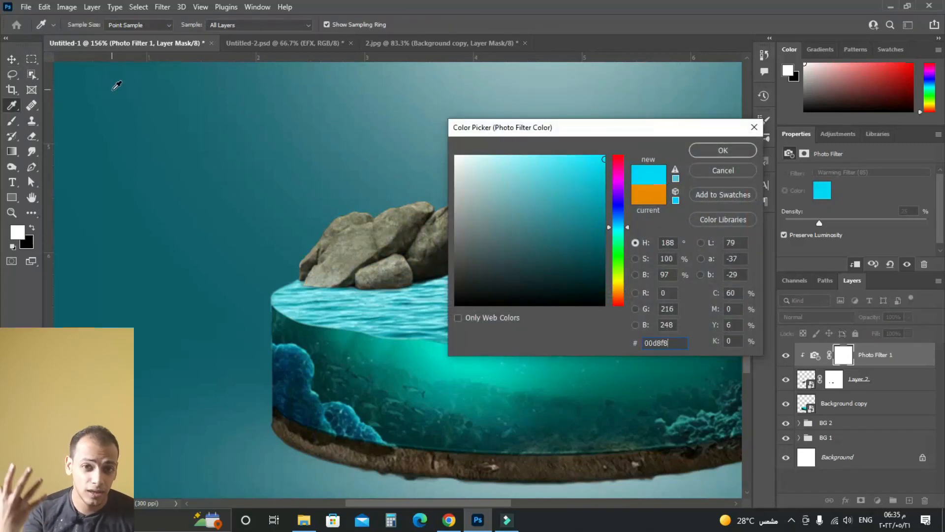
left_click(723, 150)
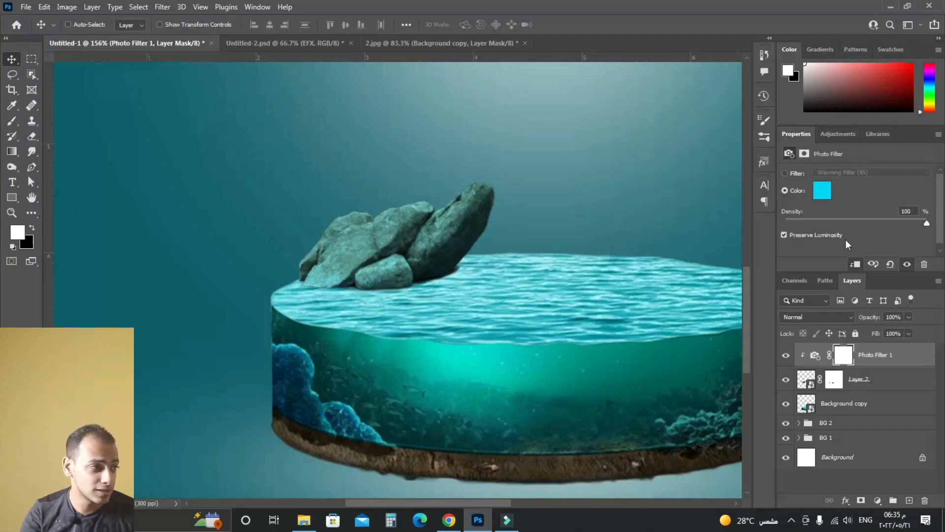
- Compare the rocks with the Photo Filter adjustment turned off and on
scroll(626, 279, "down", 3)
left_click(786, 356)
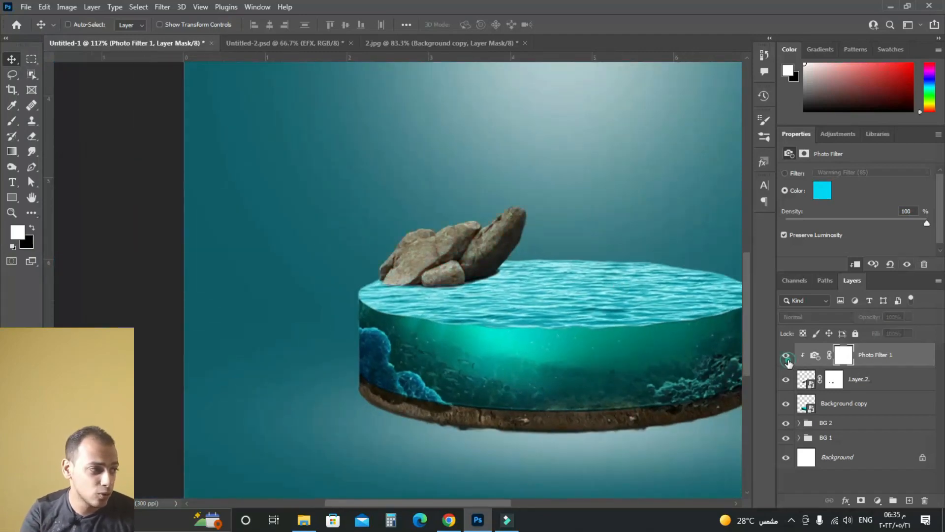
left_click(786, 355)
left_click(787, 356)
left_click(787, 356)
left_click_drag(562, 195, 506, 236)
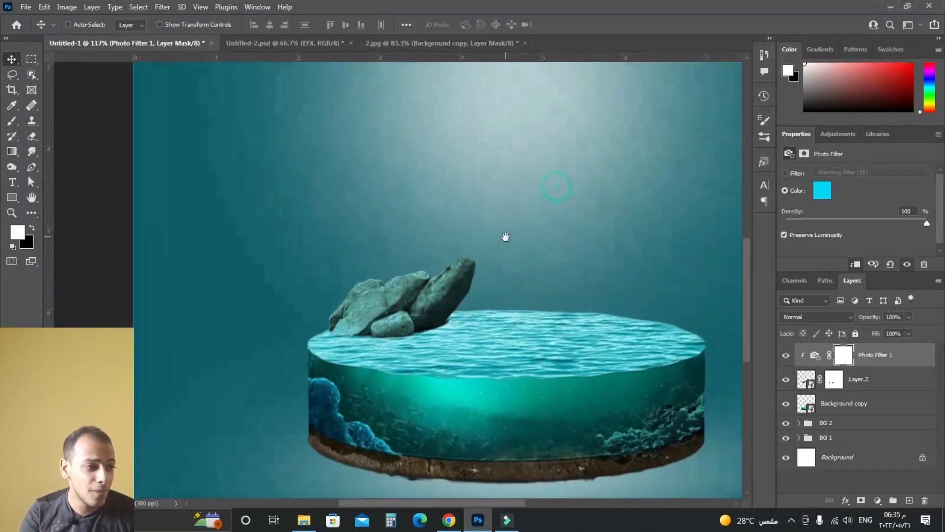
- Set the Photo Filter layer's blend mode to Overlay and check its effect on the rocks
left_click(823, 317)
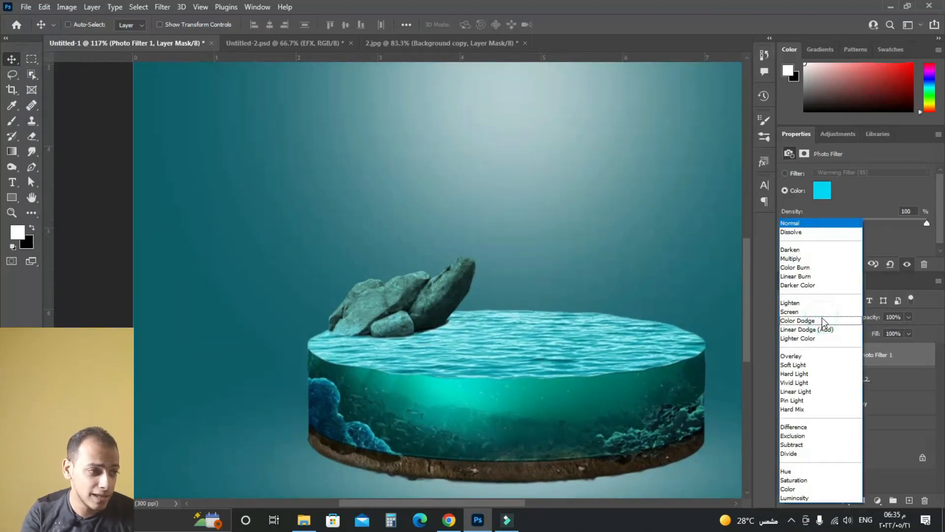
left_click(814, 359)
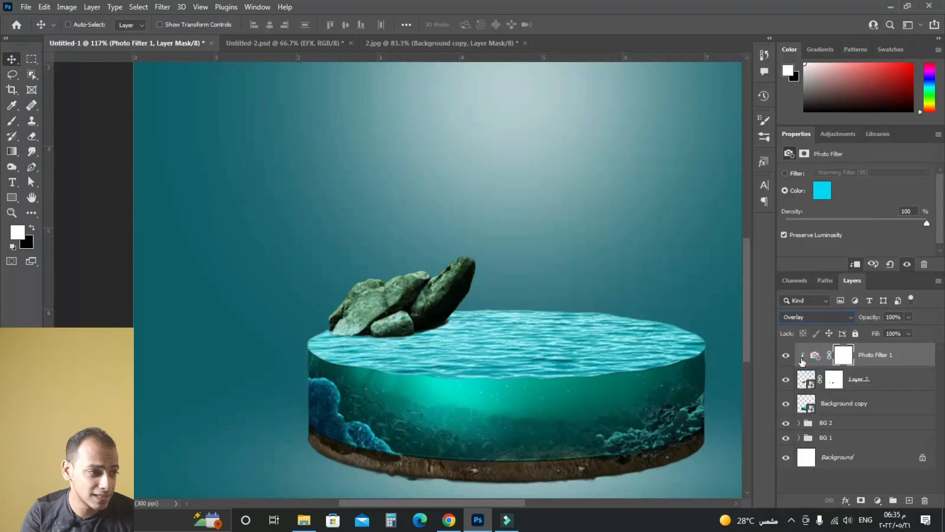
left_click(787, 358)
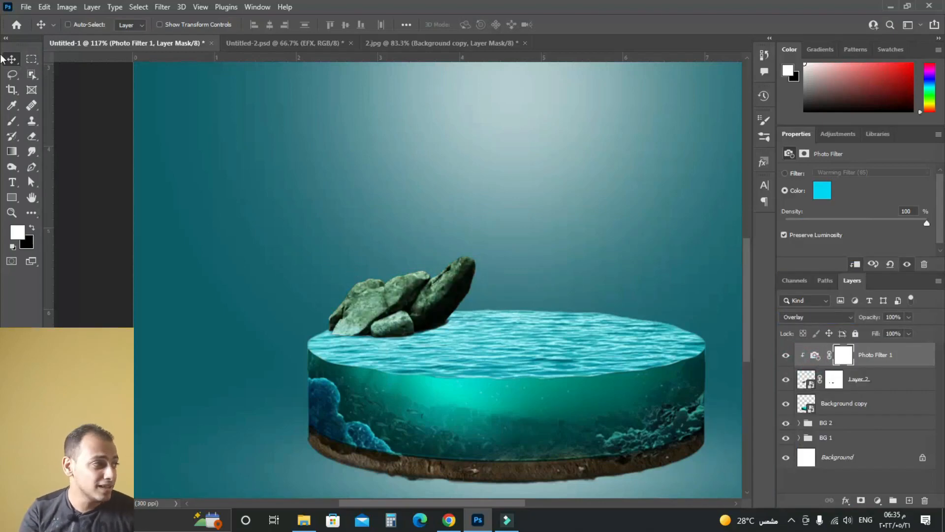
- Partly erase the tint over the middle of the rocks on the Photo Filter mask with a 175 px Eraser at 37% opacity
left_click(846, 357)
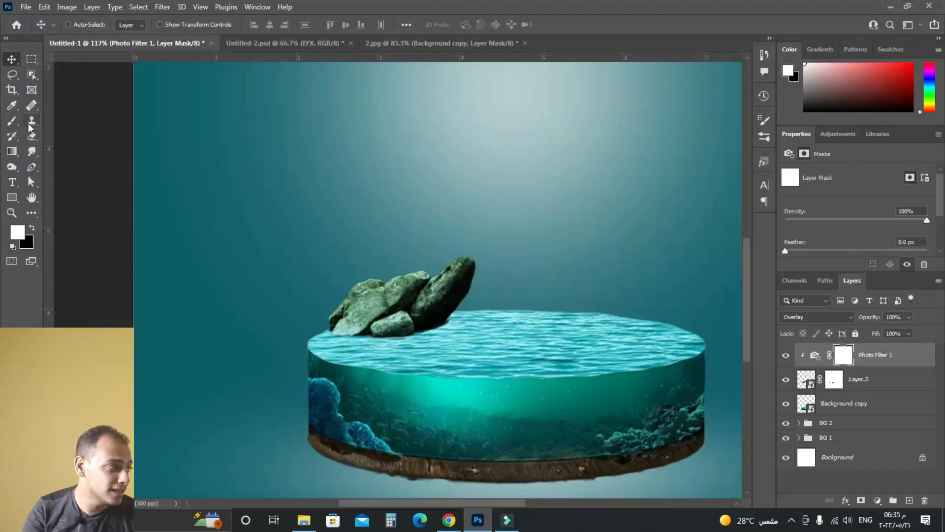
left_click(32, 136)
scroll(428, 295, "up", 3)
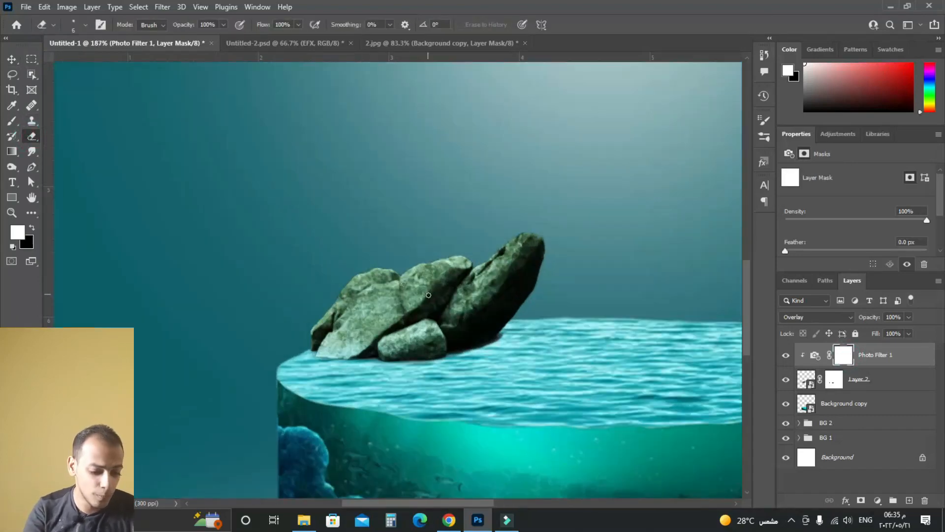
key("bracketright")
key("bracketright")
key("bracketright")
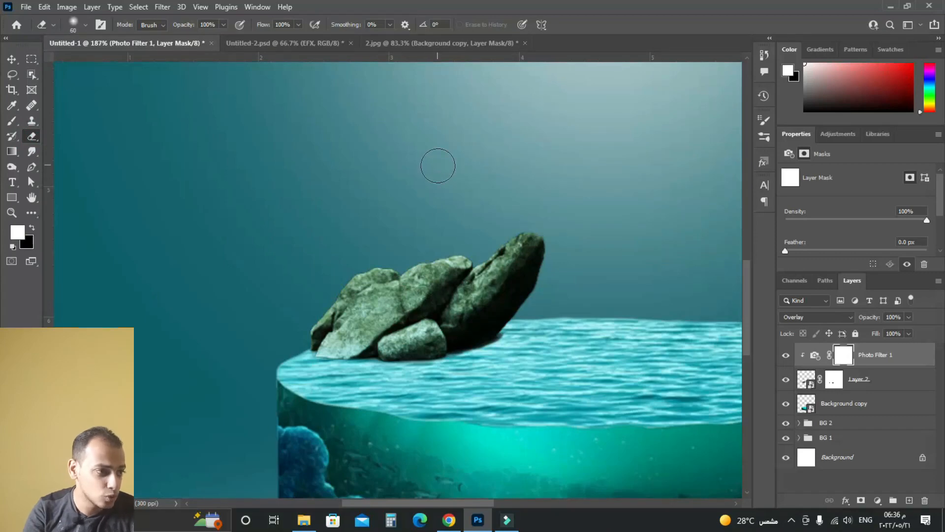
key("bracketright")
key("bracketright")
key("bracketright")
key("bracketright")
key("bracketright")
key("bracketright")
key("bracketright")
scroll(432, 281, "up", 2)
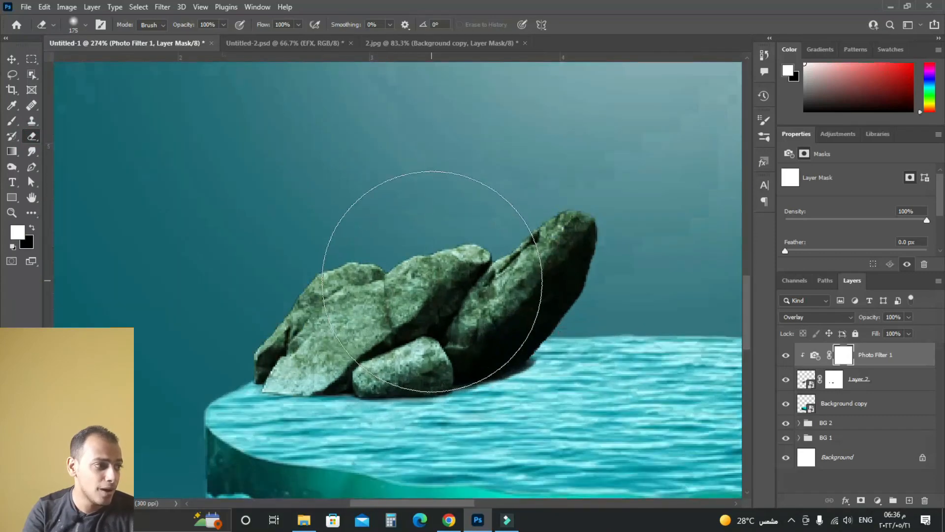
key("bracketright")
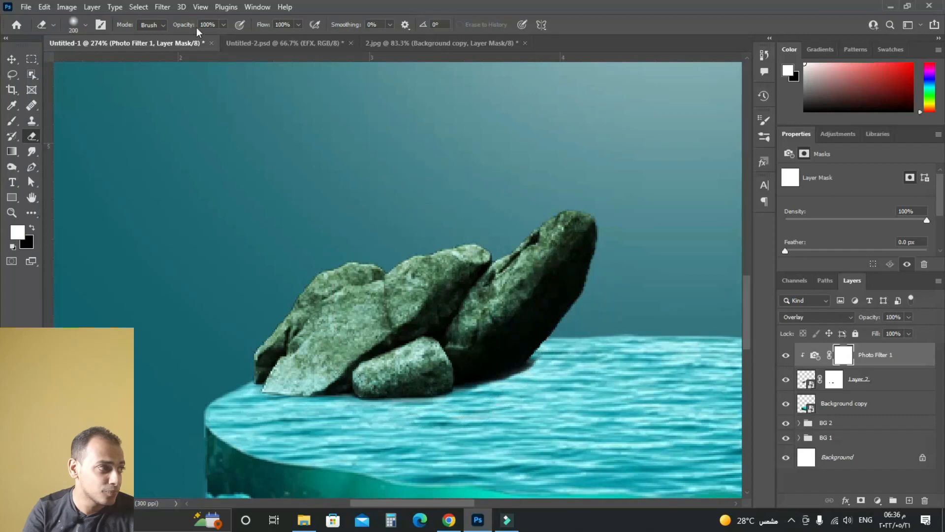
left_click_drag(197, 28, 150, 32)
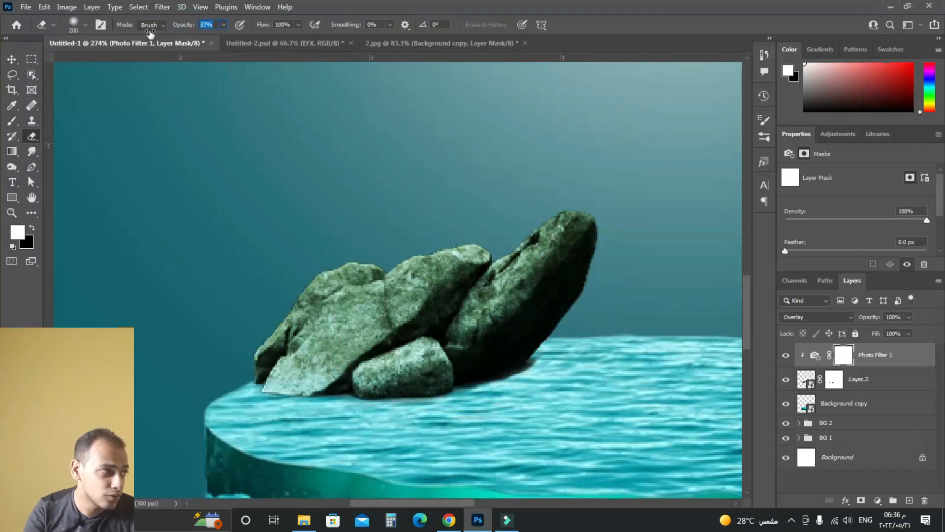
key("bracketleft")
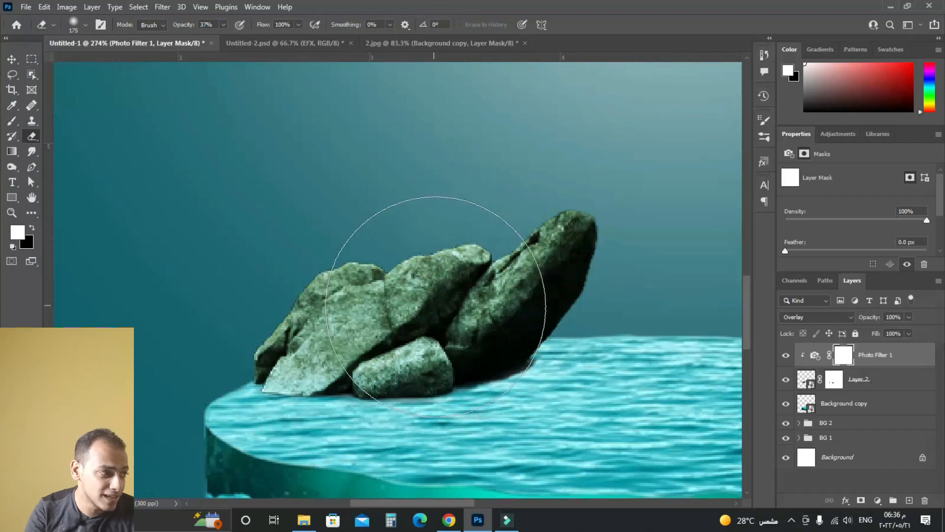
mouse_move(436, 307)
left_mouse_down()
mouse_move(437, 326)
mouse_move(417, 327)
mouse_move(434, 351)
mouse_move(485, 303)
mouse_move(387, 361)
left_mouse_up()
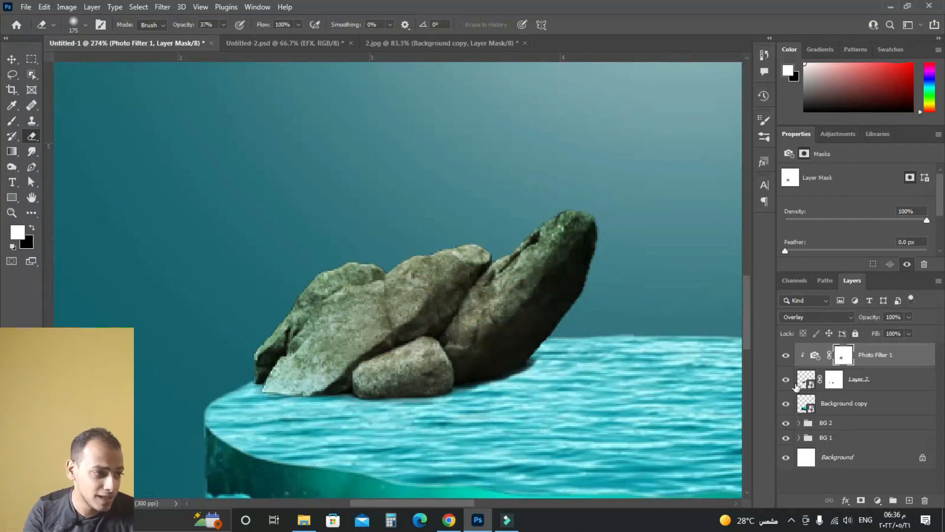
- Compare the rocks with the masked Photo Filter turned off and on, both close up and in the whole composition
left_click(783, 357)
left_click(784, 358)
left_click(784, 357)
left_click(784, 357)
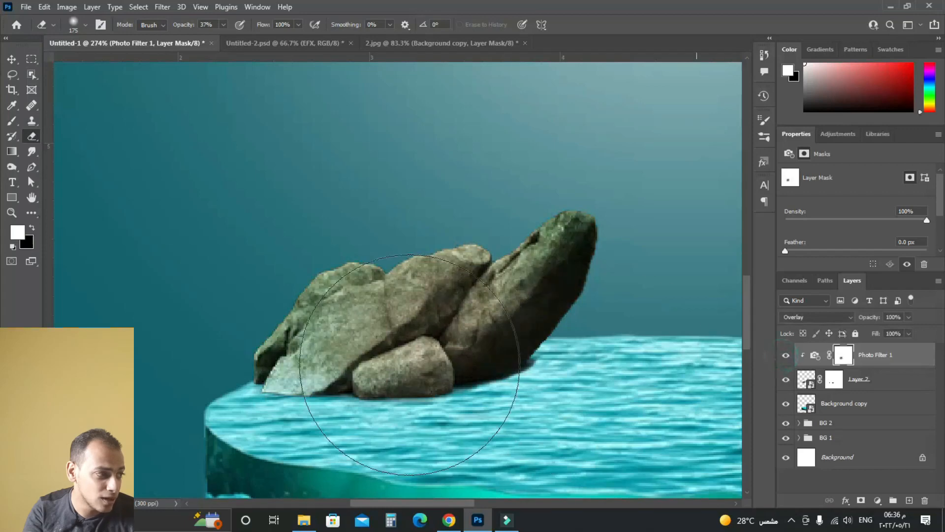
scroll(412, 366, "down", 3)
scroll(620, 366, "down", 1)
left_click(785, 355)
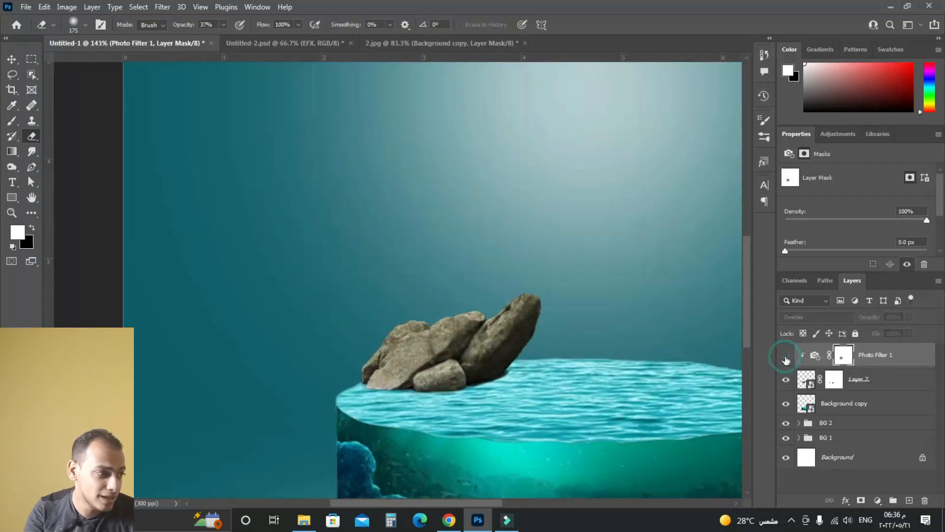
left_click(785, 356)
scroll(463, 386, "down", 1)
scroll(463, 392, "down", 1)
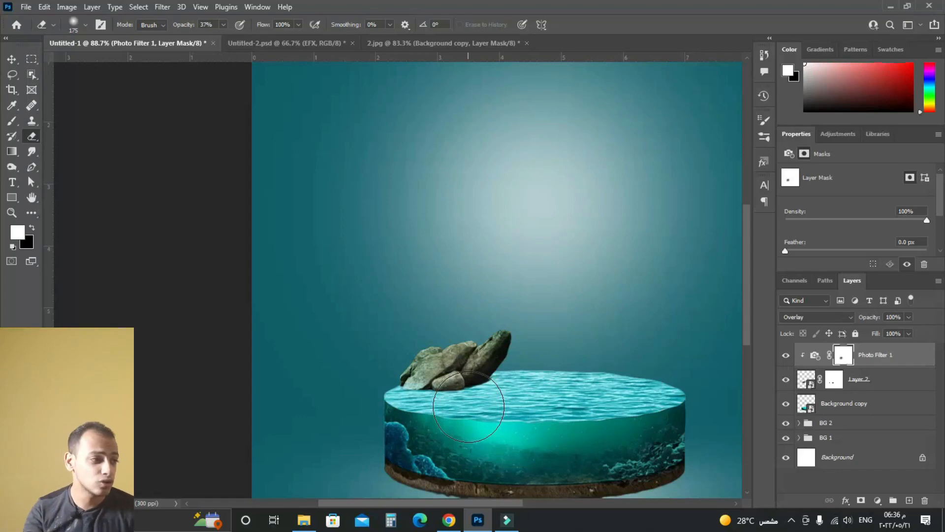
left_click_drag(529, 315, 451, 275)
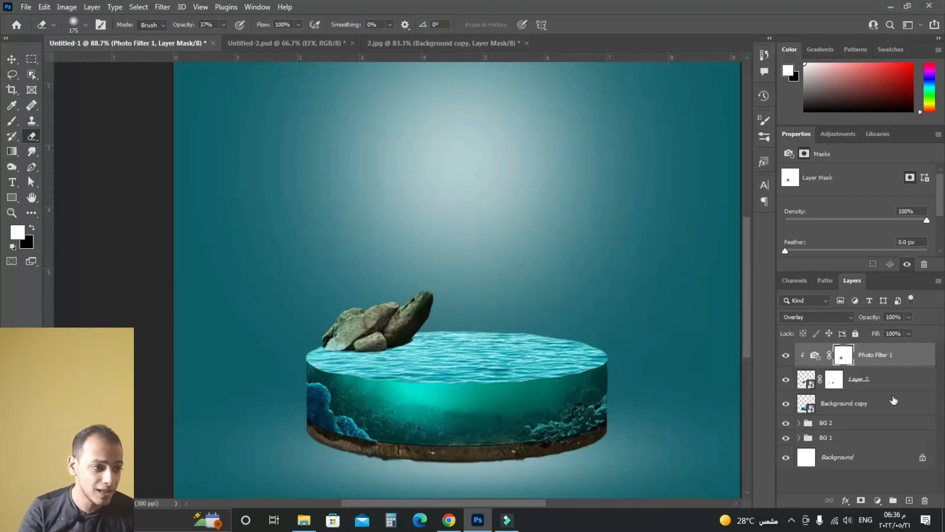
- Group the rocks layer together with its Photo Filter adjustment
left_click(783, 381)
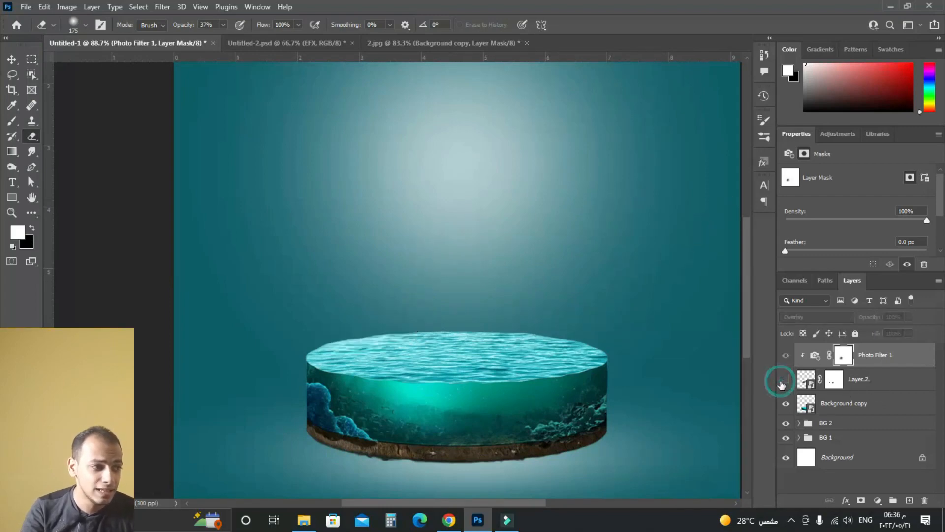
left_click(783, 381)
left_click(870, 386)
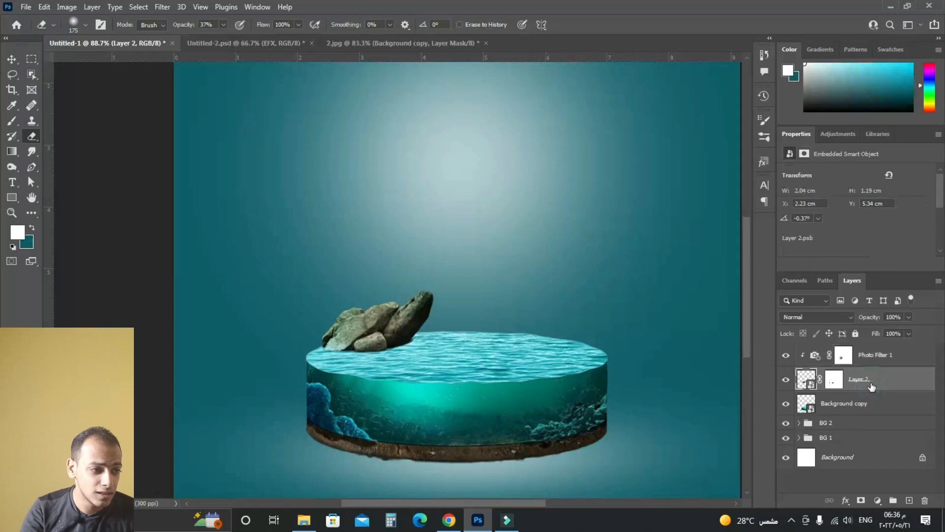
left_click(873, 355, "shift")
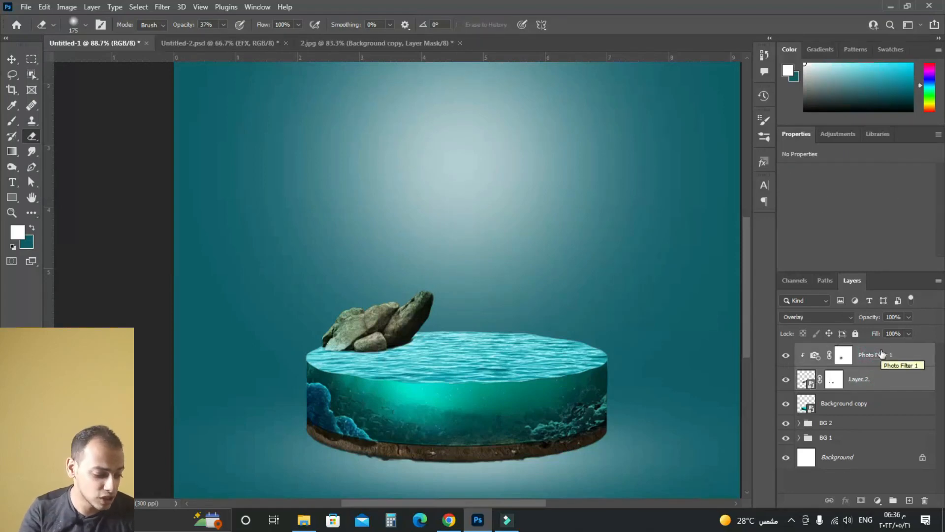
key("ctrl+g")
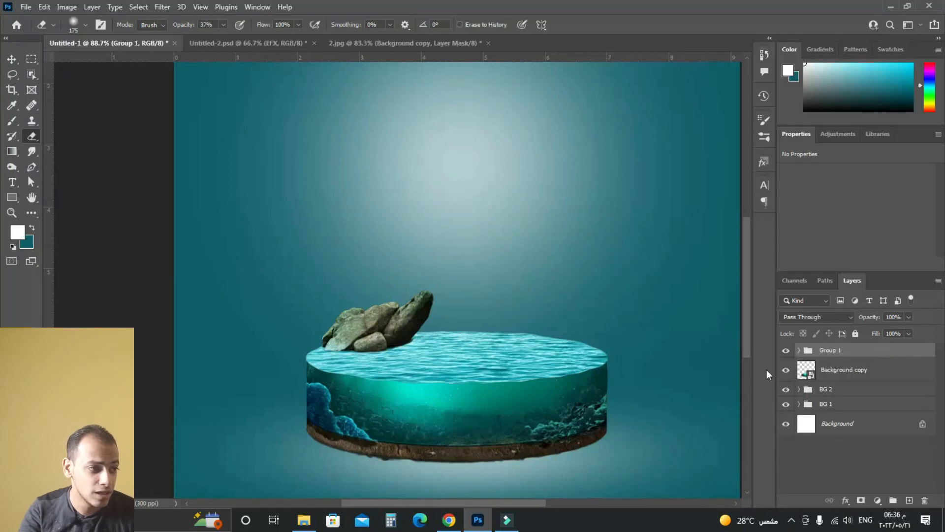
- Rename the rocks group as FX and check its contents by hiding and showing it
left_click(785, 351)
left_click(785, 350)
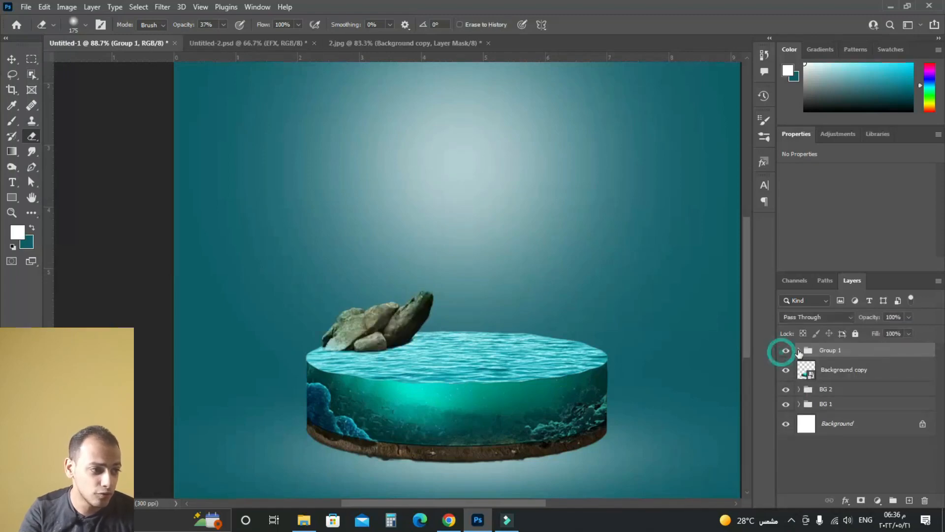
double_click(837, 349)
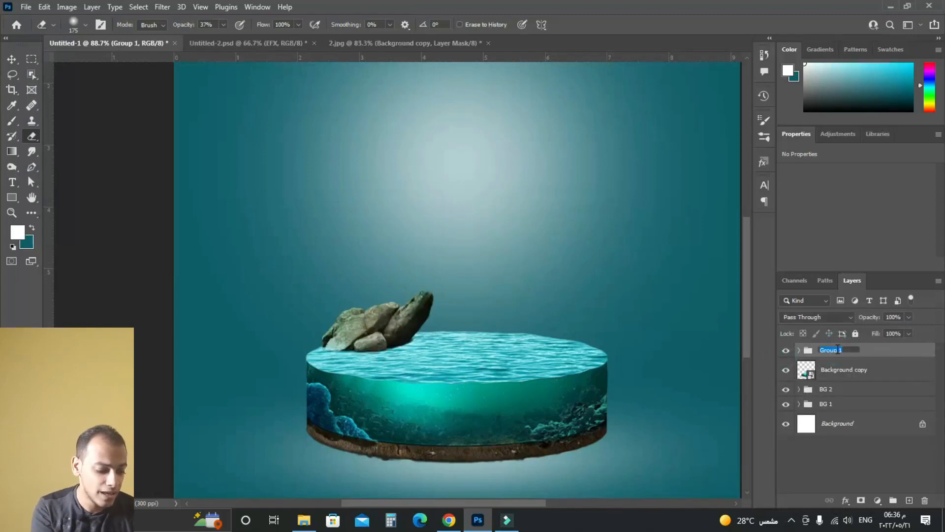
type("FX")
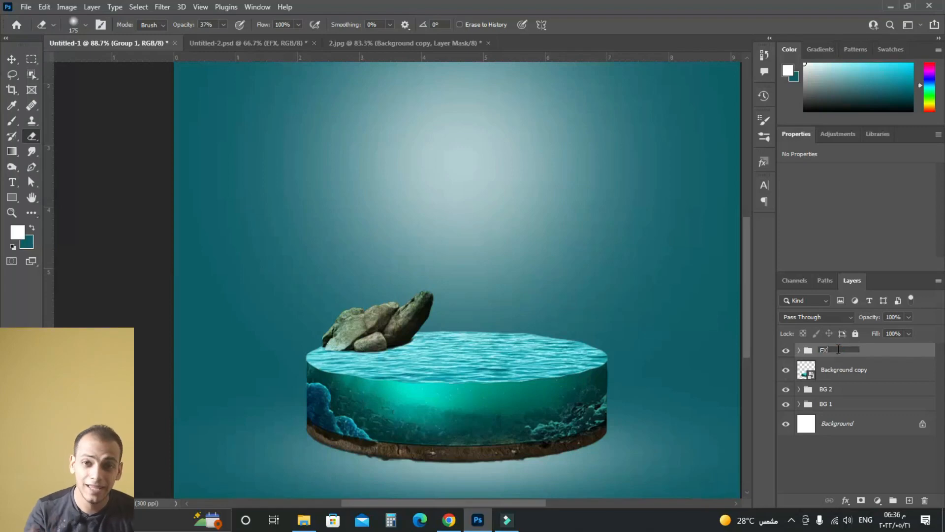
key("Return")
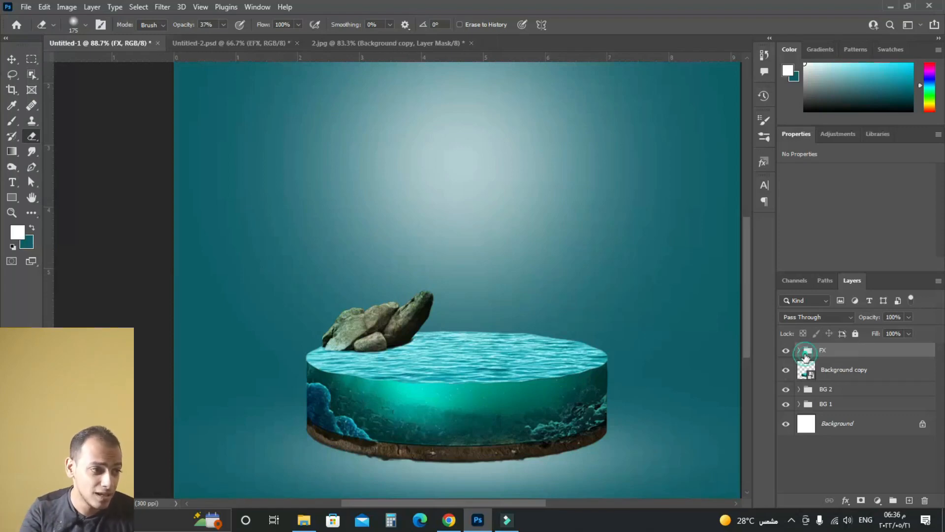
left_click(786, 351)
left_click(787, 351)
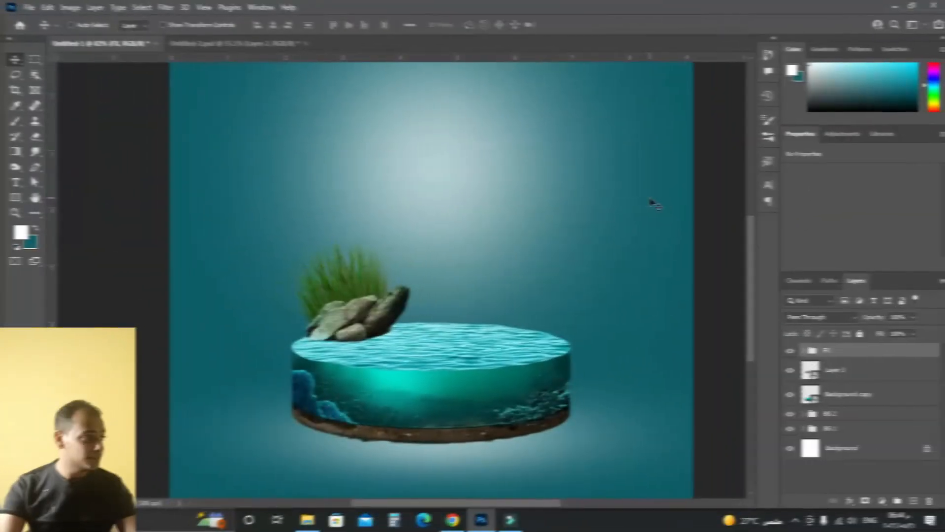
- Open the water bottle image 7 from the materials folder
left_click(26, 7)
left_click(40, 31)
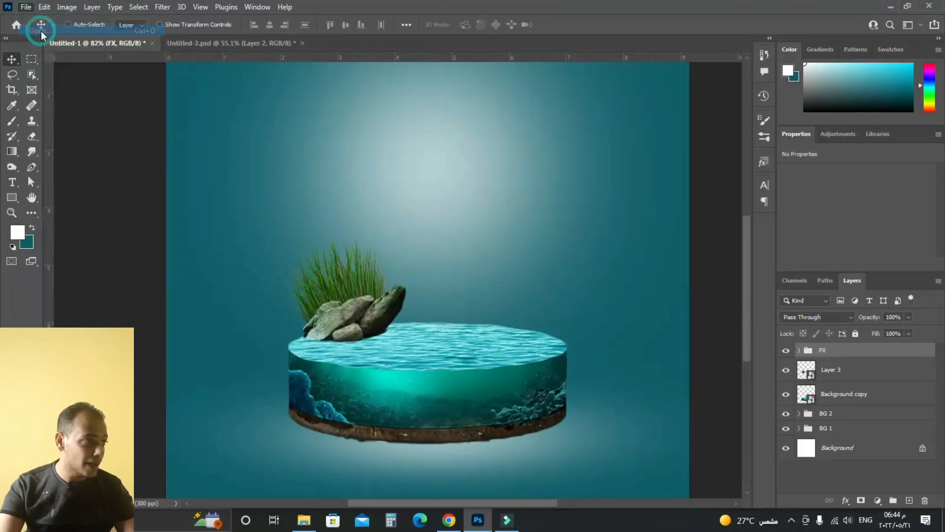
left_click(652, 99)
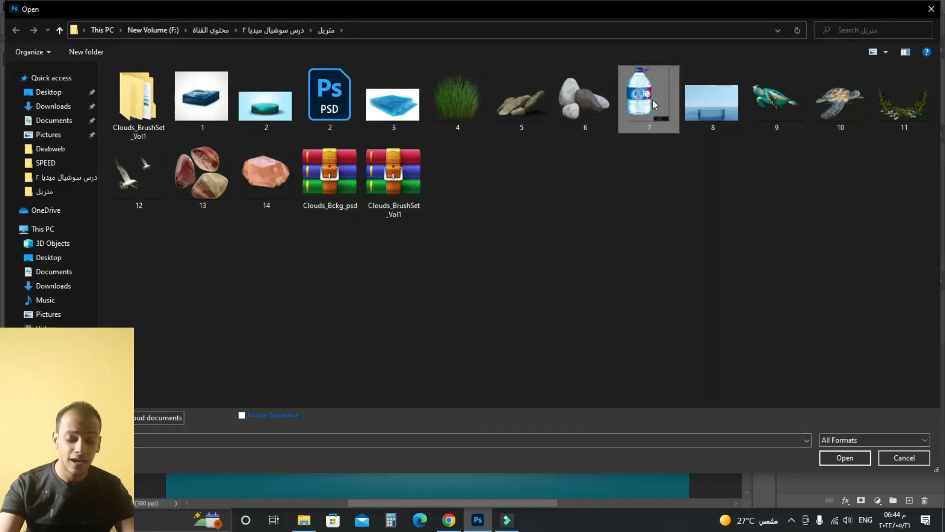
double_click(657, 99)
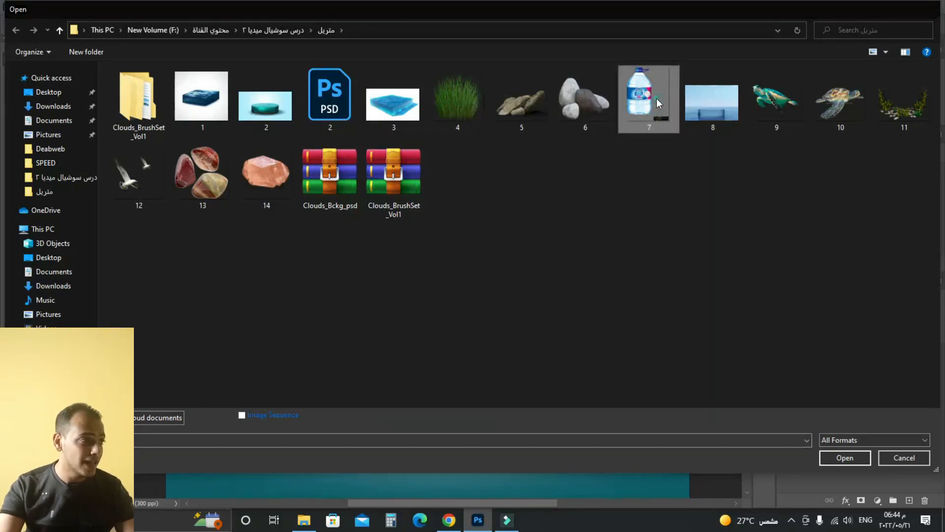
- Select the black logo strip below the bottle with a rectangular marquee, delete it and clear the selection
scroll(509, 156, "down", 2)
left_click_drag(424, 221, 410, 205)
left_click(32, 59)
left_click_drag(517, 343, 426, 388)
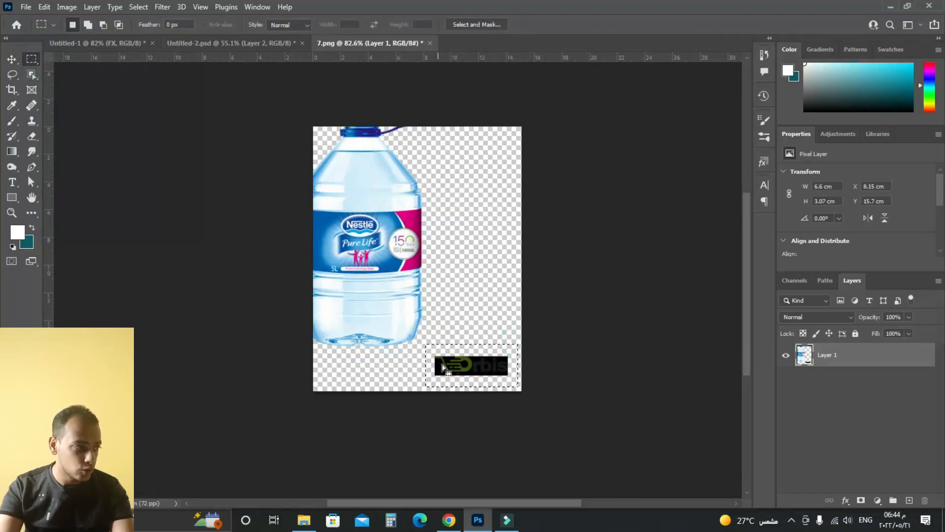
key("Delete")
left_click(474, 299)
- Move the bottle into the Untitled-1 design and close 7.png without saving its changes
left_click(11, 62)
left_click_drag(395, 240, 403, 209)
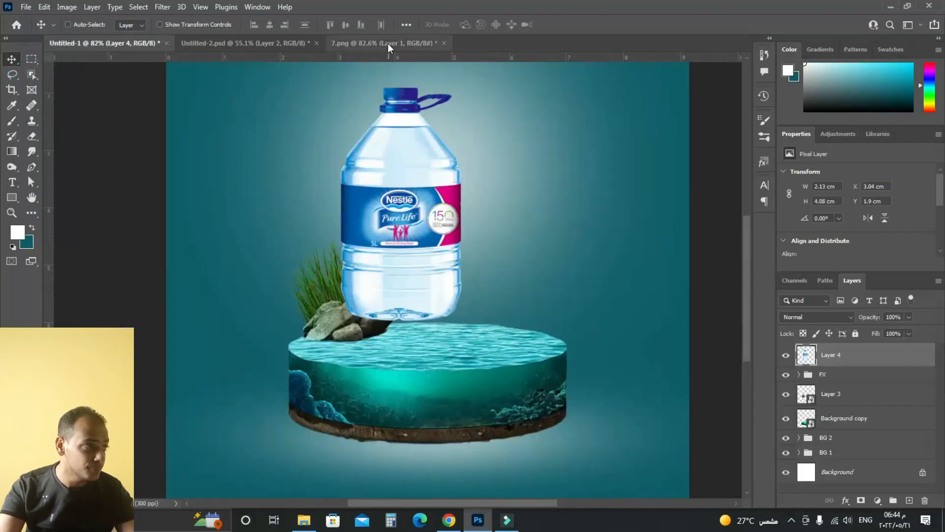
left_click(443, 43)
left_click(475, 195)
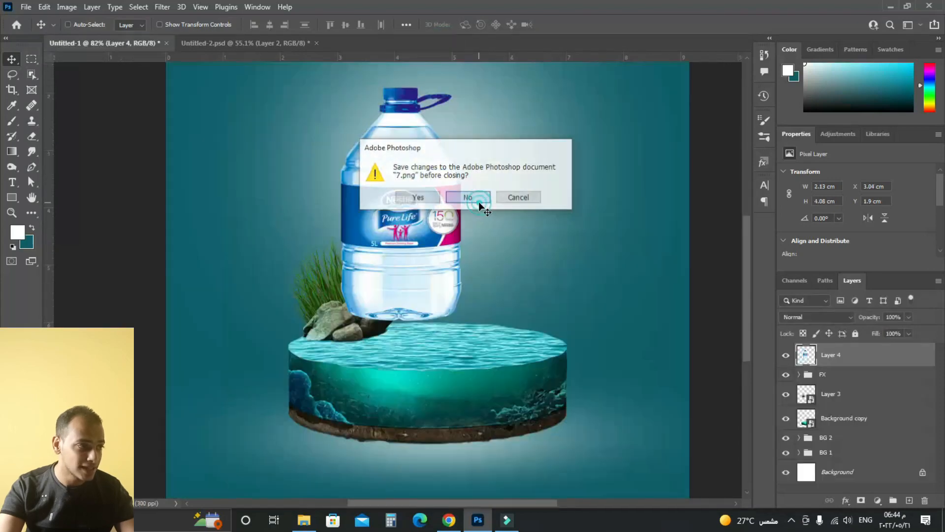
- Place the bottle on the disc's water surface beside the rocks, convert its layer to a smart object and compare it hidden and shown
scroll(486, 285, "up", 2)
left_click_drag(428, 218, 450, 264)
right_click(853, 357)
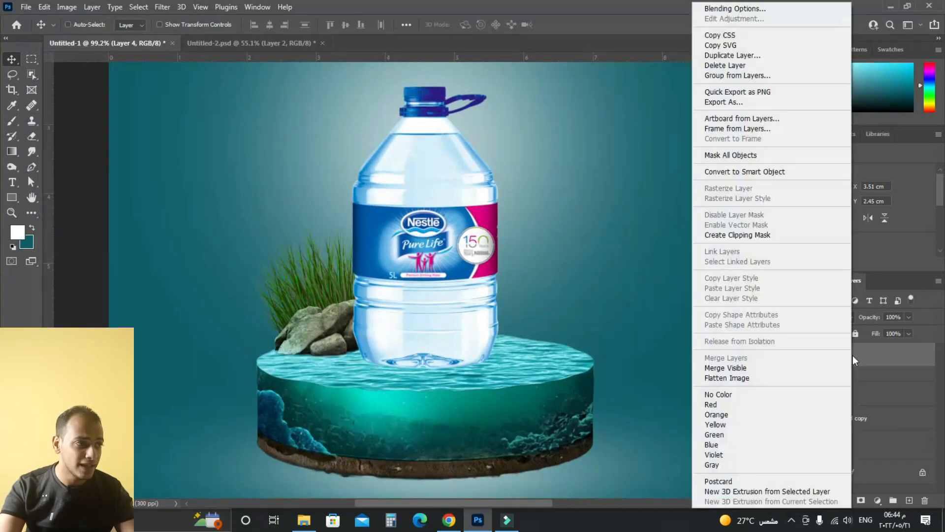
left_click(767, 171)
scroll(533, 221, "down", 3)
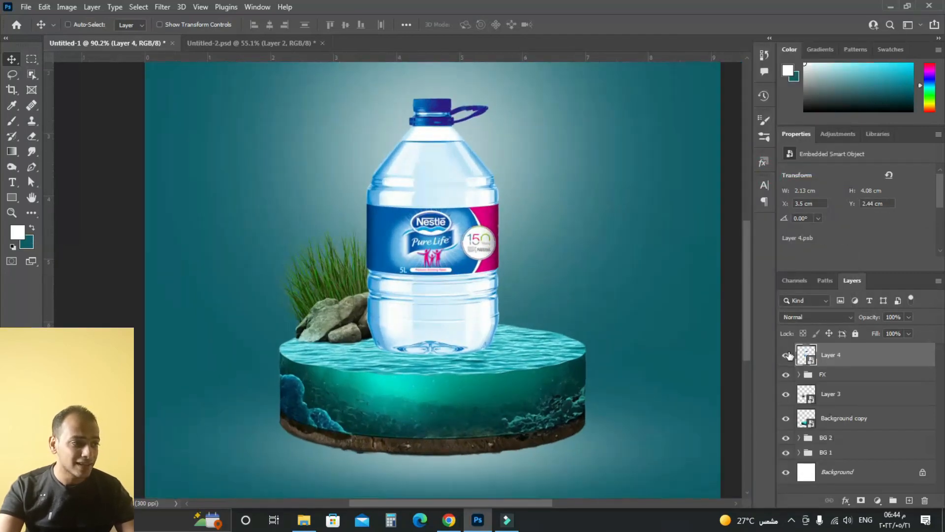
left_click(786, 355)
left_click(786, 355)
left_click(786, 355)
left_click(787, 355)
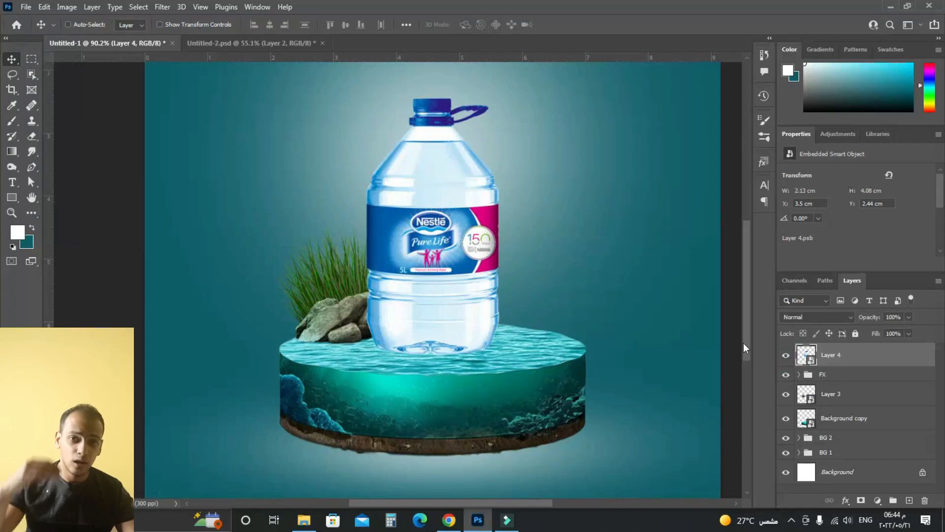
- Lower the bottle over the disc's front water edge and enlarge it proportionally to about 126%
left_click_drag(472, 276, 472, 343)
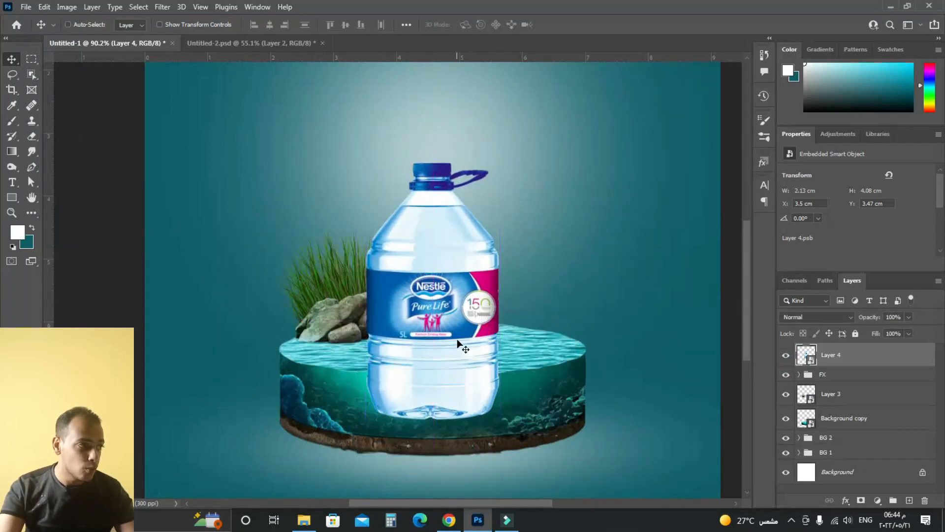
scroll(457, 339, "down", 2)
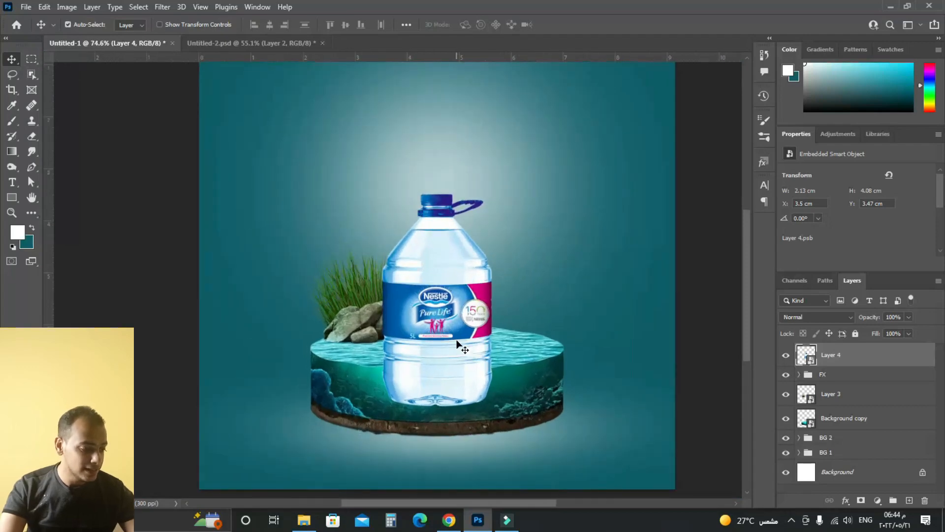
key("ctrl+t")
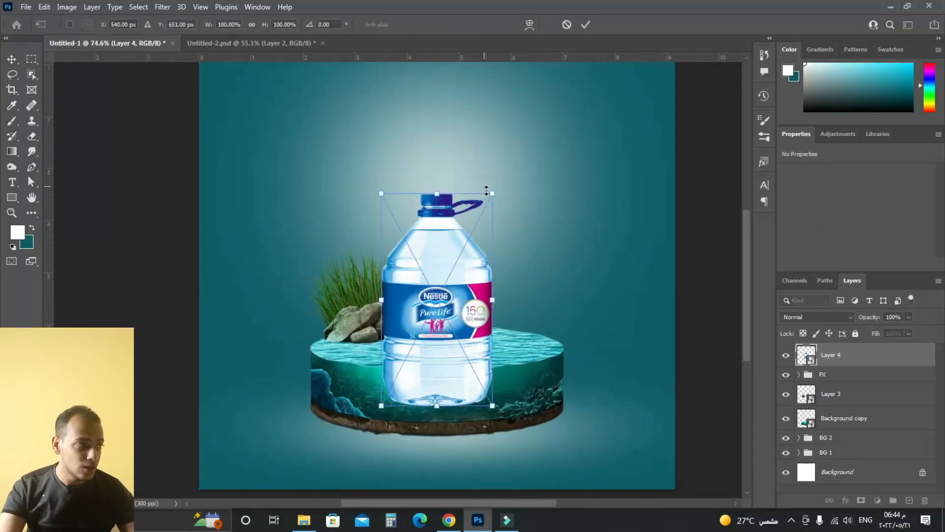
left_click_drag(491, 192, 537, 175)
left_click_drag(438, 400, 437, 364)
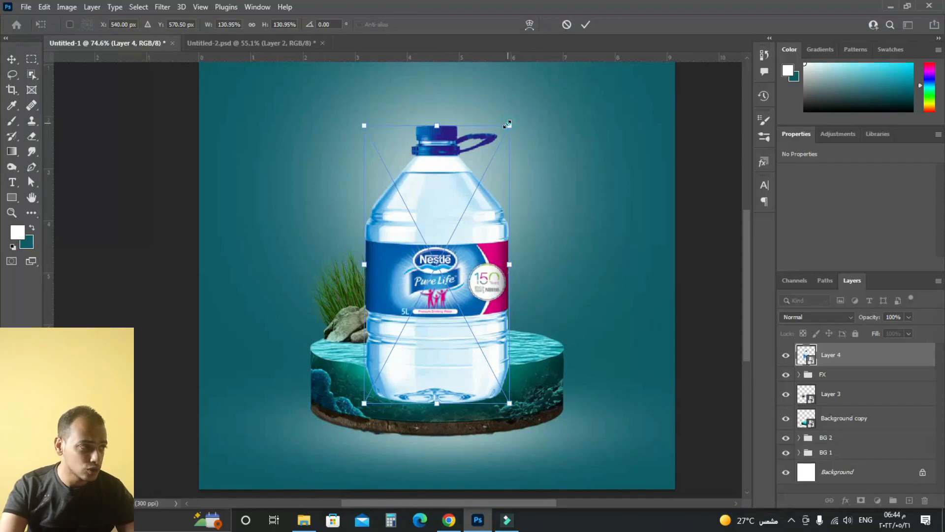
left_click_drag(507, 125, 502, 127)
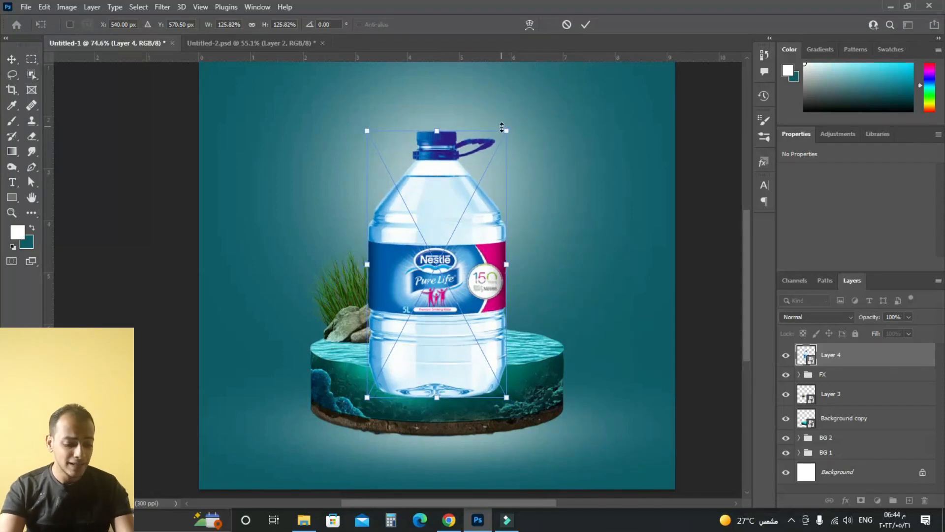
key("Return")
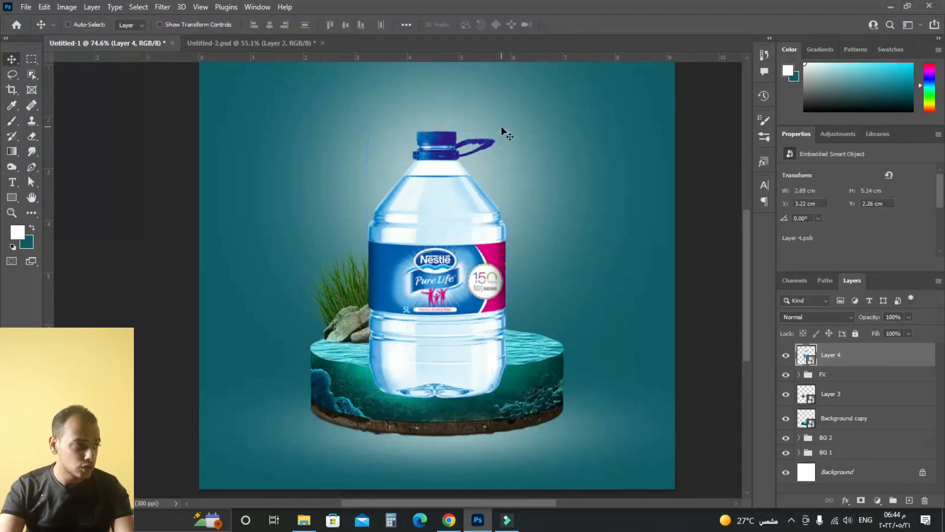
- Compare the enlarged bottle hidden and shown against the disc and rocks
scroll(421, 275, "up", 5)
left_click(783, 359)
left_click(784, 360)
left_click(783, 360)
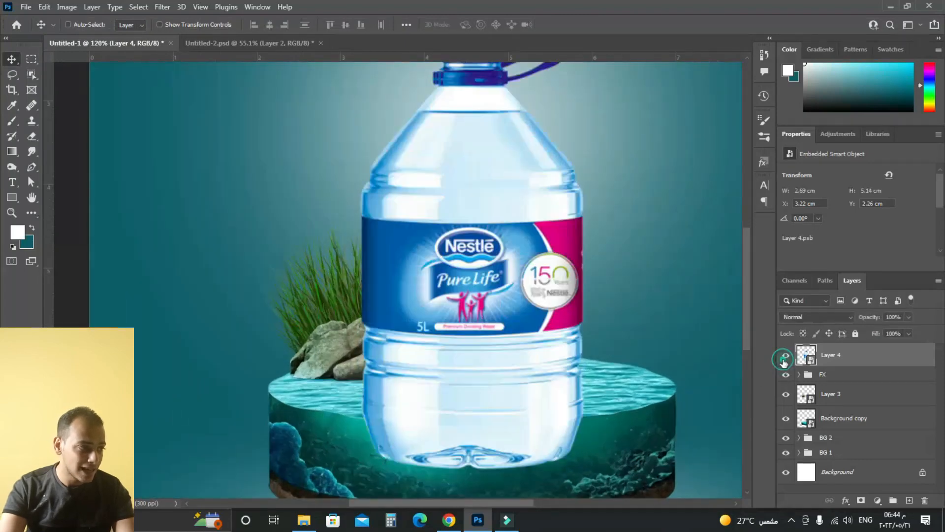
left_click(784, 359)
left_click(784, 359)
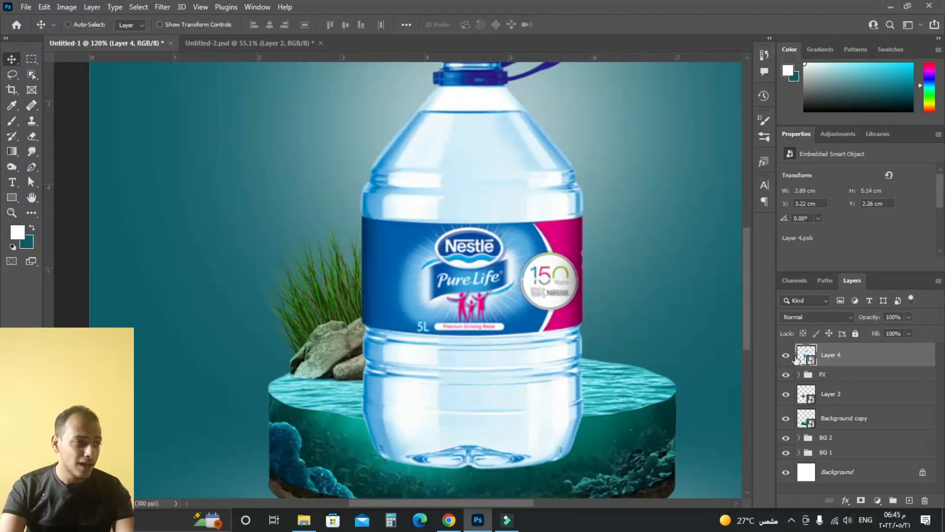
- Add a layer mask to the bottle layer and lower the layer's opacity to 0%
left_click(861, 500)
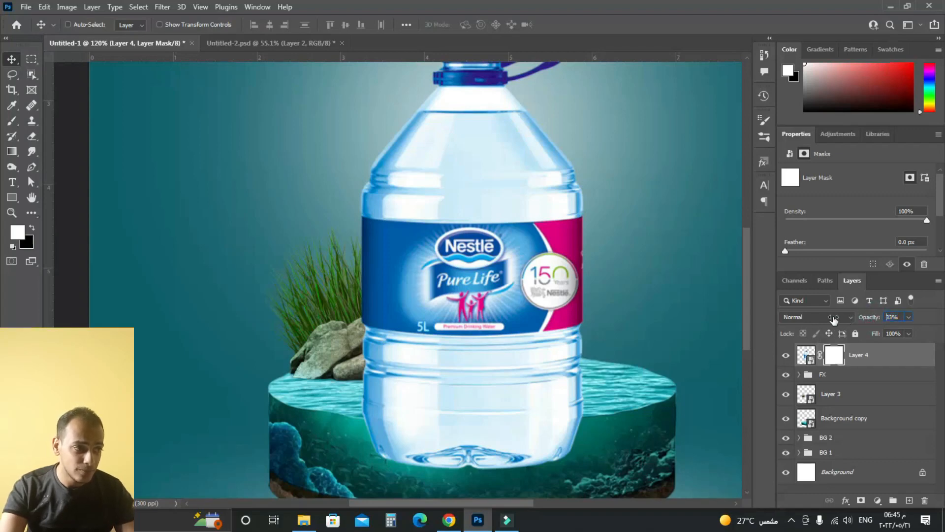
left_click_drag(871, 321, 735, 325)
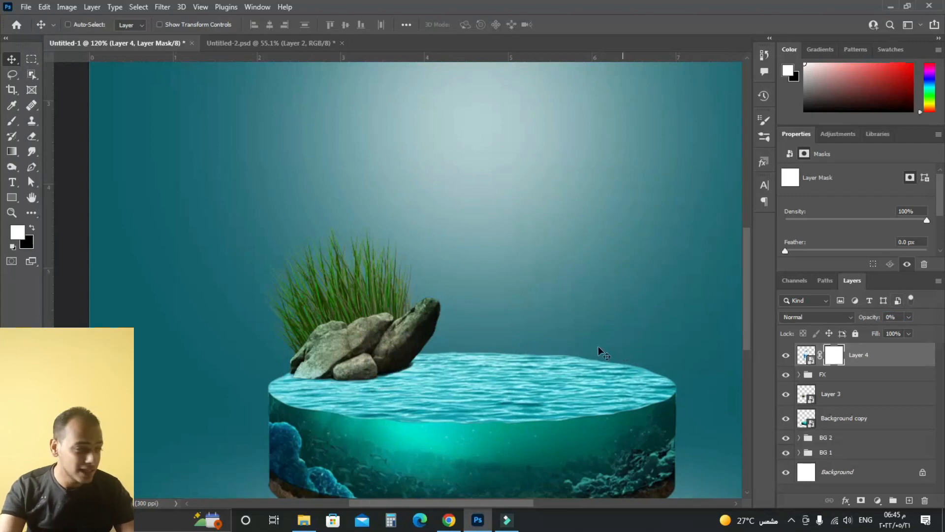
left_click_drag(553, 316, 573, 265)
- Start a Pen path at the base of the rocks and curve it around the left rim of the water surface
left_click_drag(32, 167, 59, 167)
scroll(464, 407, "up", 2)
scroll(342, 350, "up", 6)
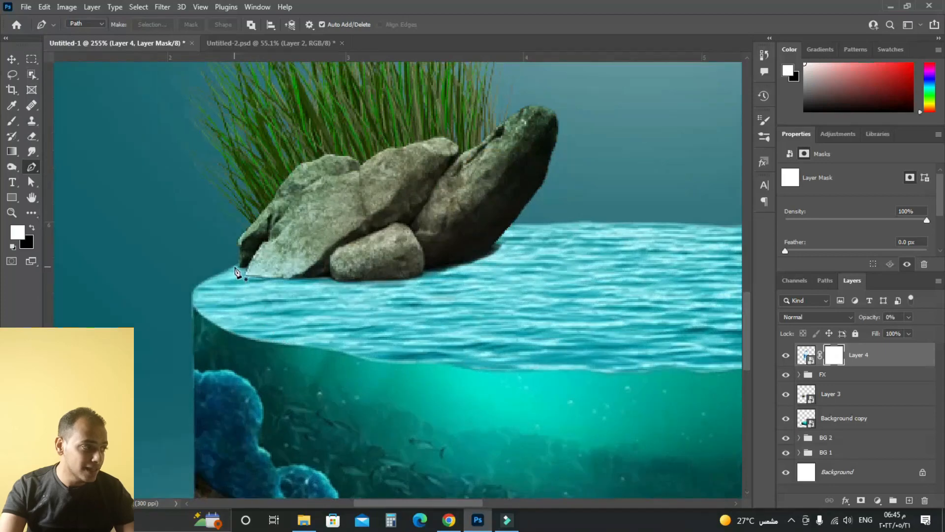
left_click(239, 266)
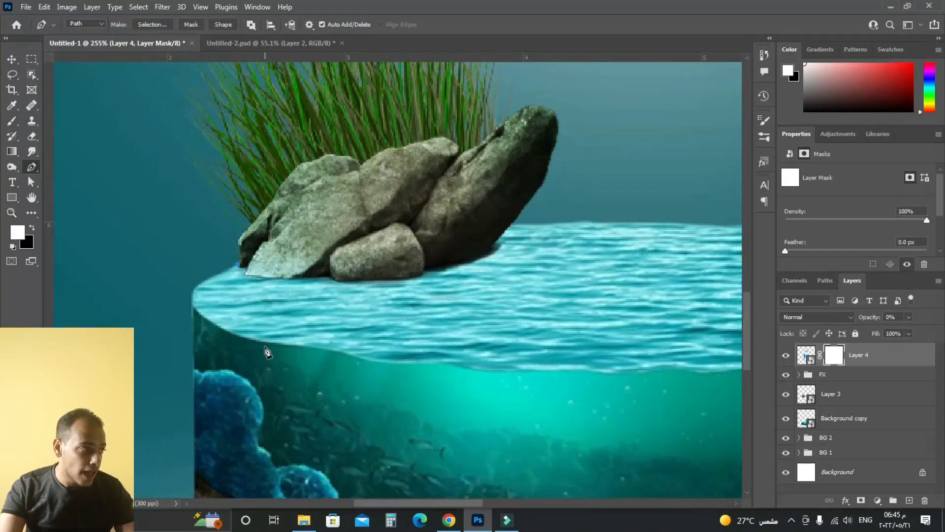
left_click_drag(264, 340, 378, 372)
key("ctrl+z")
scroll(193, 297, "up", 5)
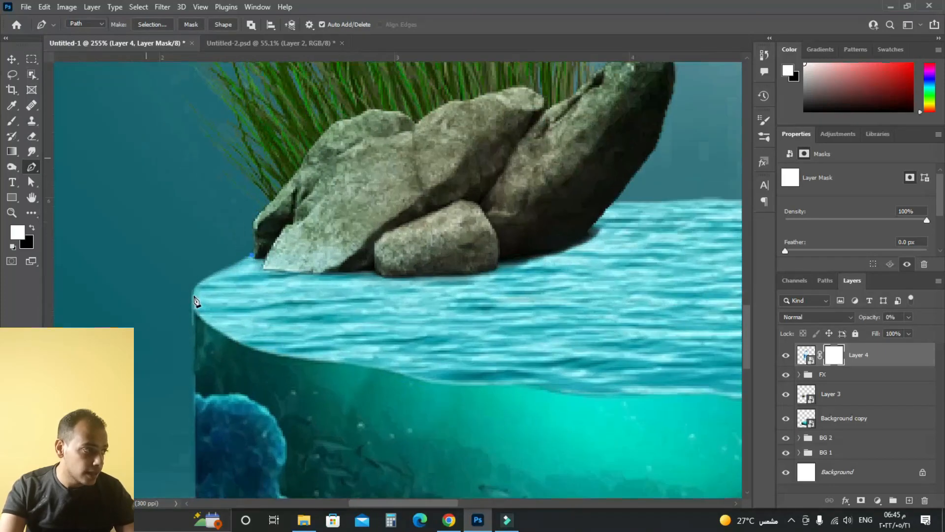
left_click(215, 333)
left_click_drag(216, 335, 289, 379)
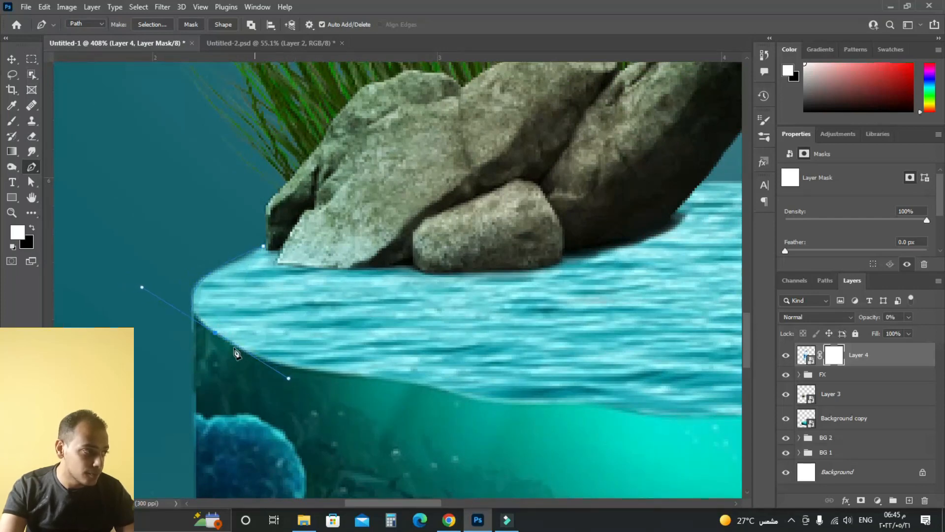
left_click(216, 334, "alt")
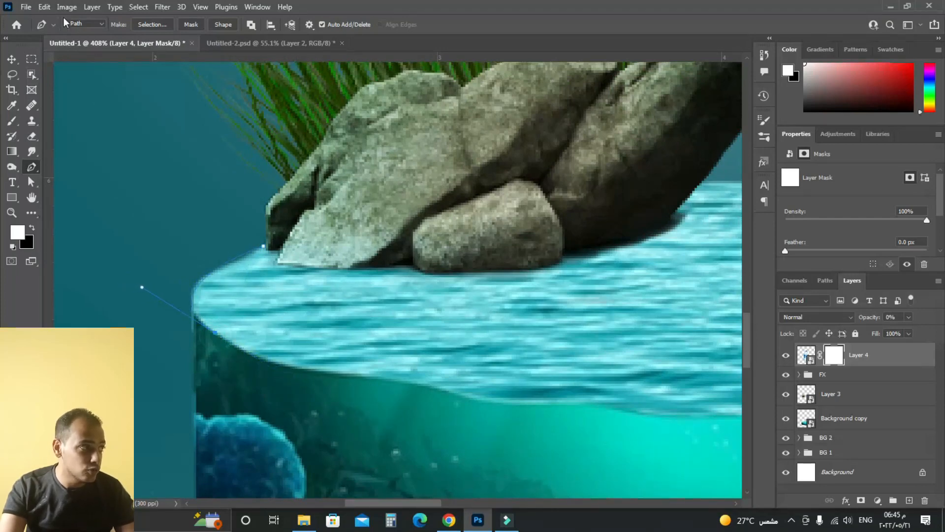
- Continue the path in Path mode along the wavy front waterline, from the left rim past the middle of the disc
left_click(83, 23)
left_click(83, 43)
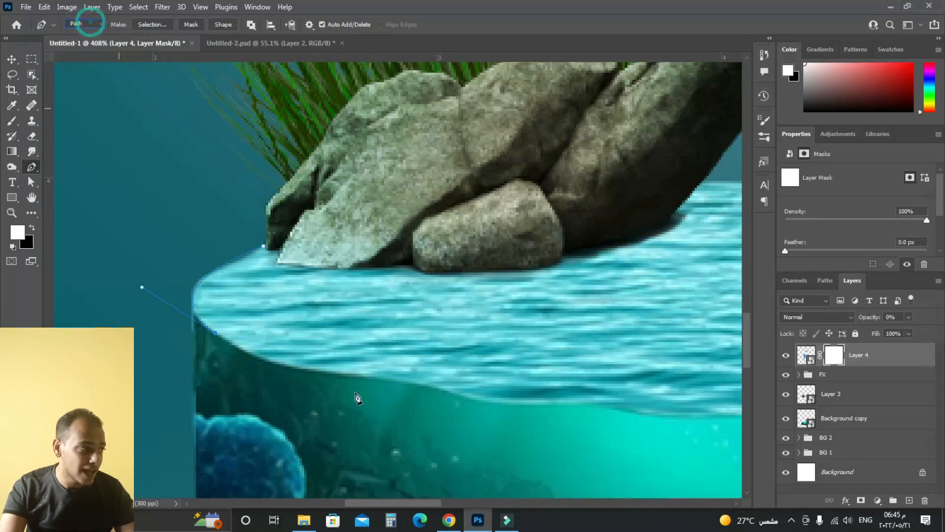
left_click_drag(337, 373, 411, 381)
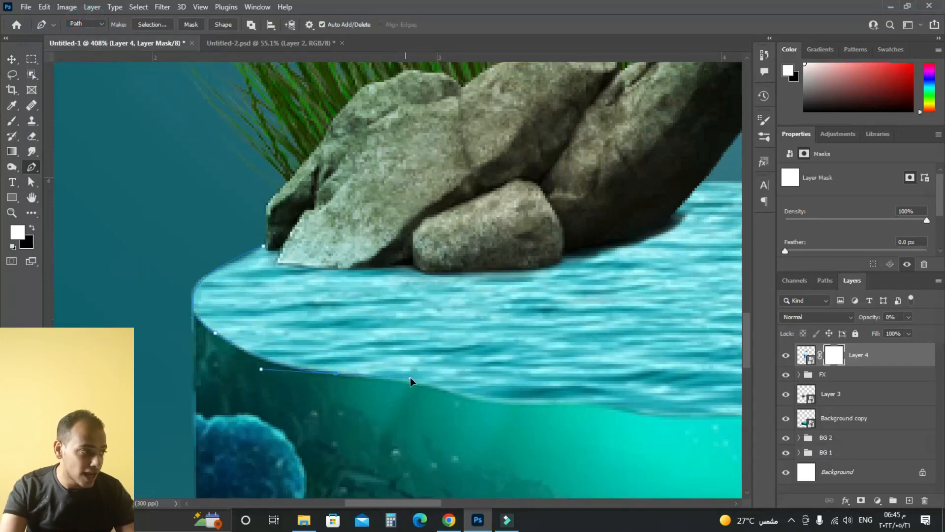
left_click(337, 374, "alt")
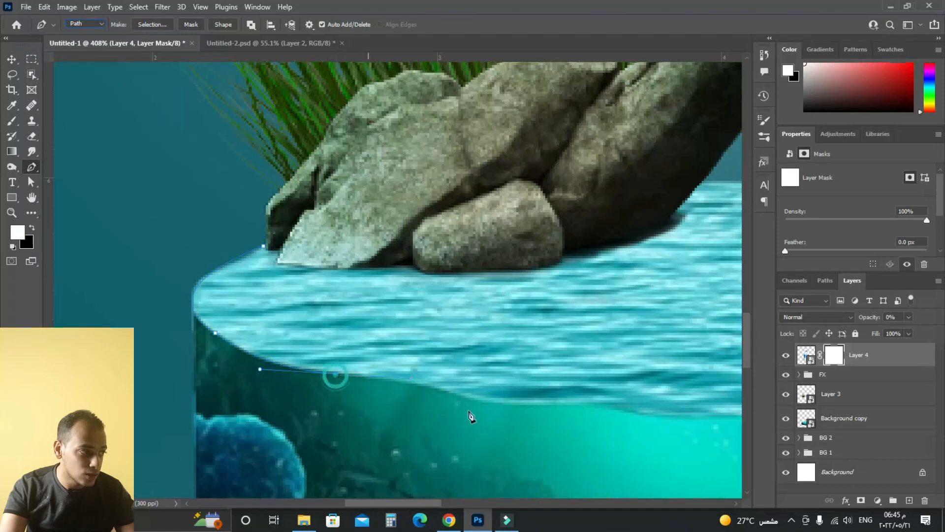
left_click(426, 382)
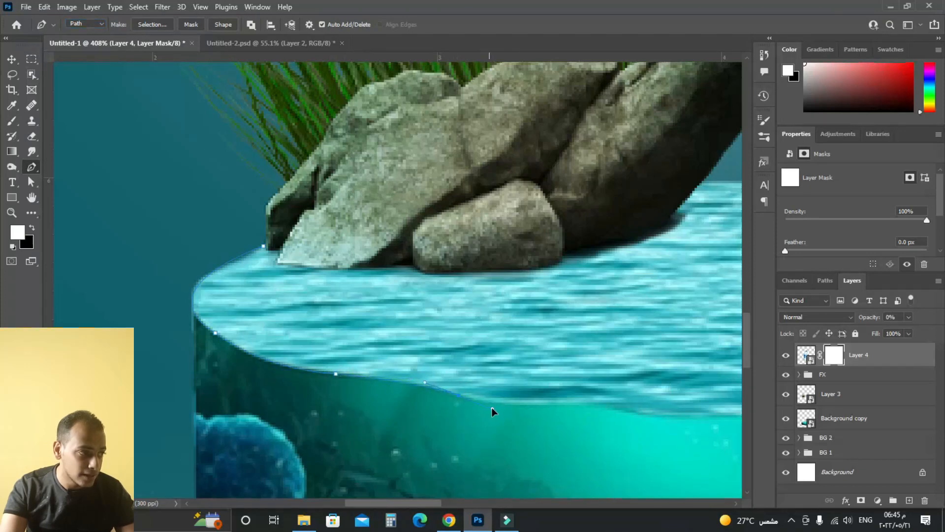
left_click(459, 396)
left_click_drag(594, 402, 297, 331)
left_click(594, 403, "alt")
left_click_drag(438, 327, 561, 338)
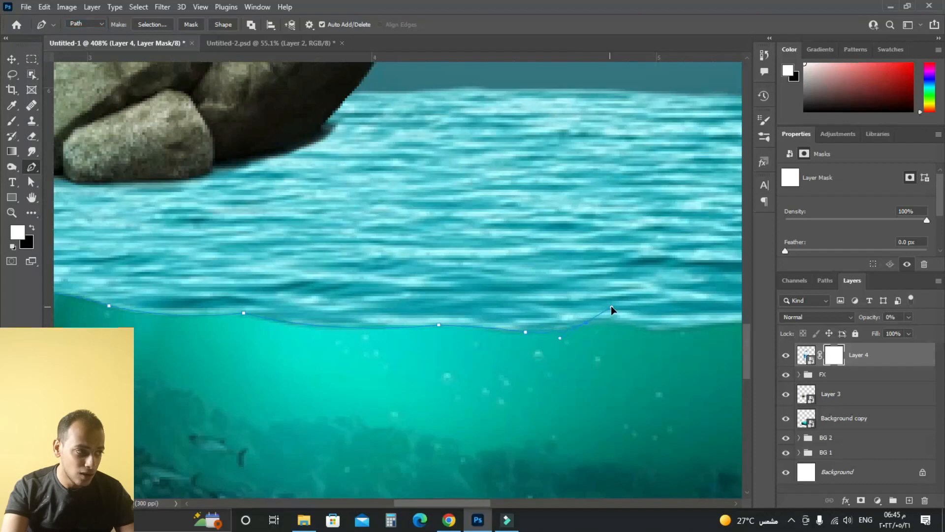
left_click_drag(656, 331, 492, 286)
- Trace the remaining front waterline with curved anchor points up to the disc's right rim
left_click(373, 304)
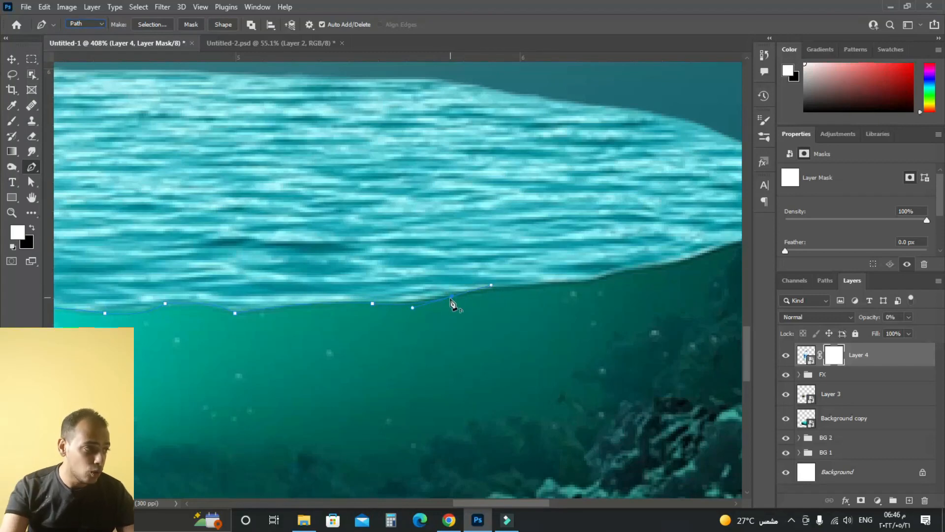
left_click(451, 297, "alt")
left_click_drag(527, 285, 553, 286)
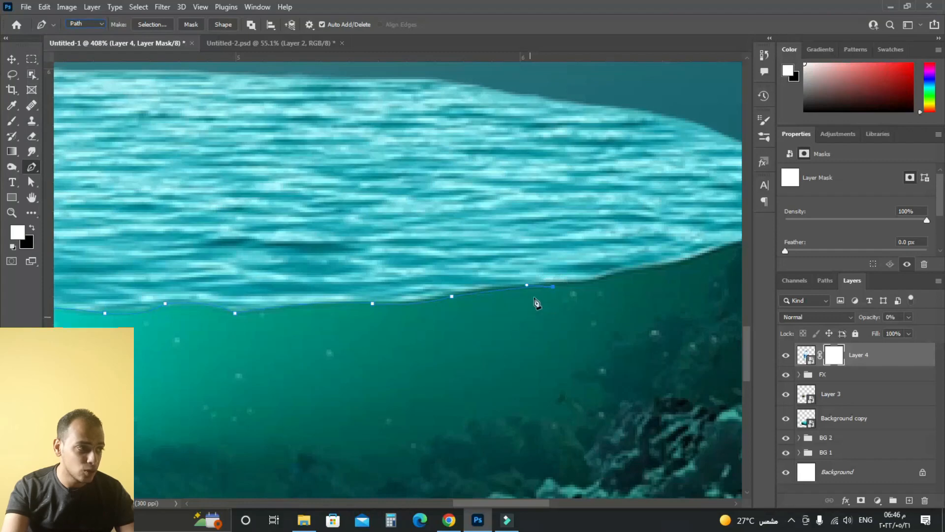
left_click_drag(597, 285, 495, 352)
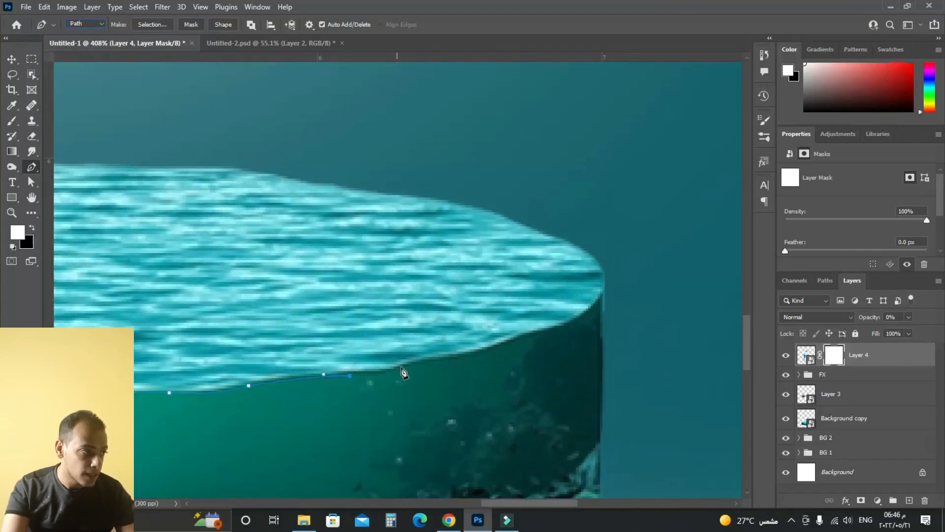
left_click_drag(426, 356, 515, 339)
left_click(405, 364)
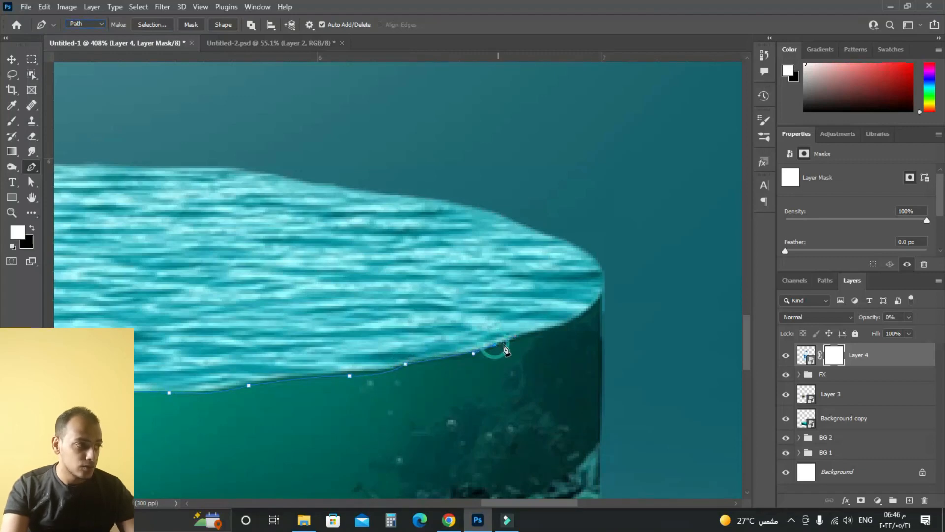
scroll(599, 288, "up", 1)
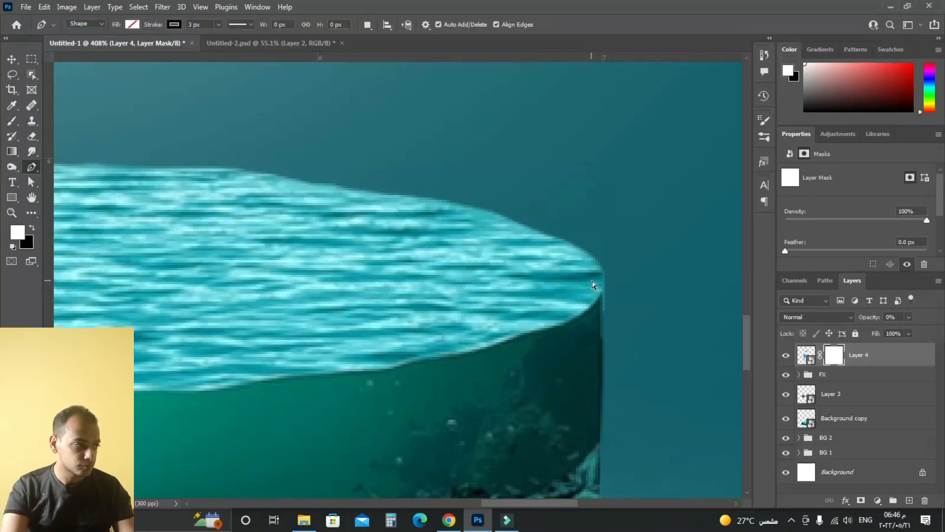
key("ctrl+z")
left_click(496, 347)
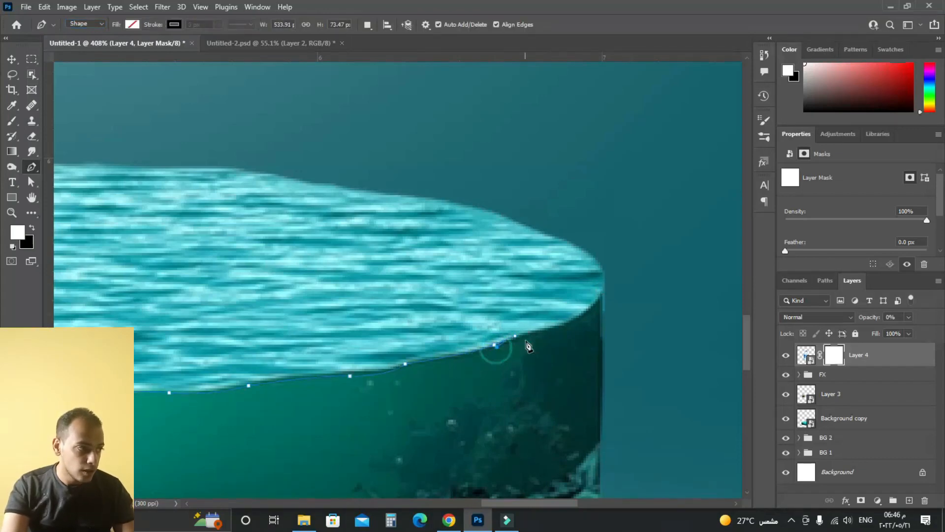
left_click_drag(608, 281, 623, 232)
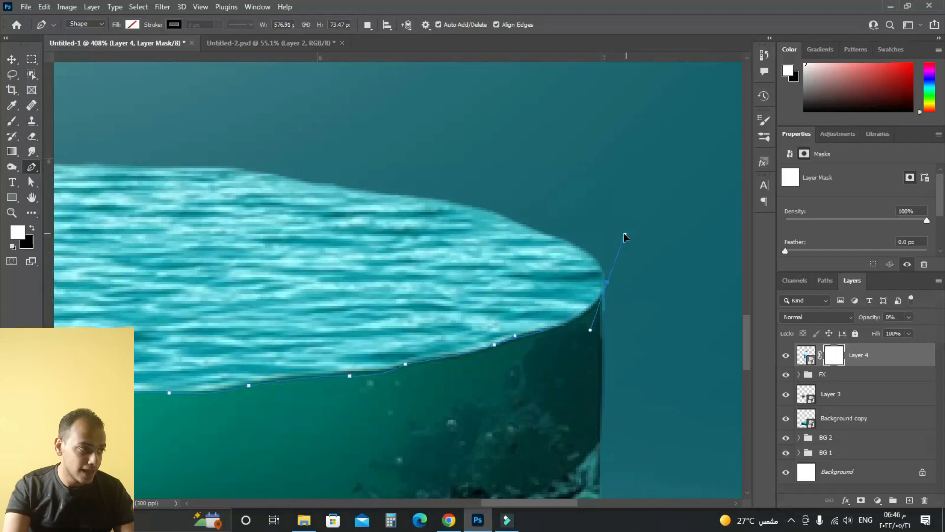
- Run the path above the canvas and down its left side, closing it at the starting point beside the rocks
scroll(609, 261, "down", 5)
scroll(609, 261, "down", 3)
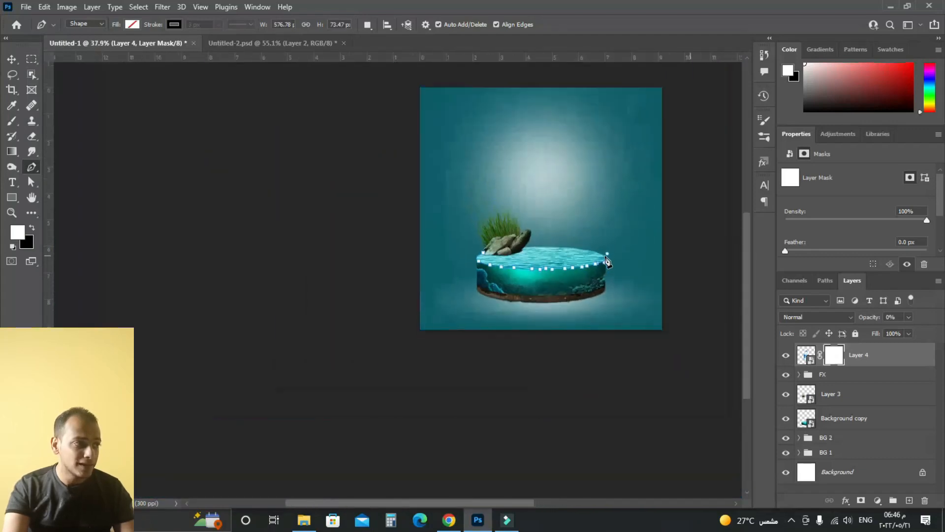
scroll(623, 200, "up", 3)
left_click(639, 174)
left_click(617, 148)
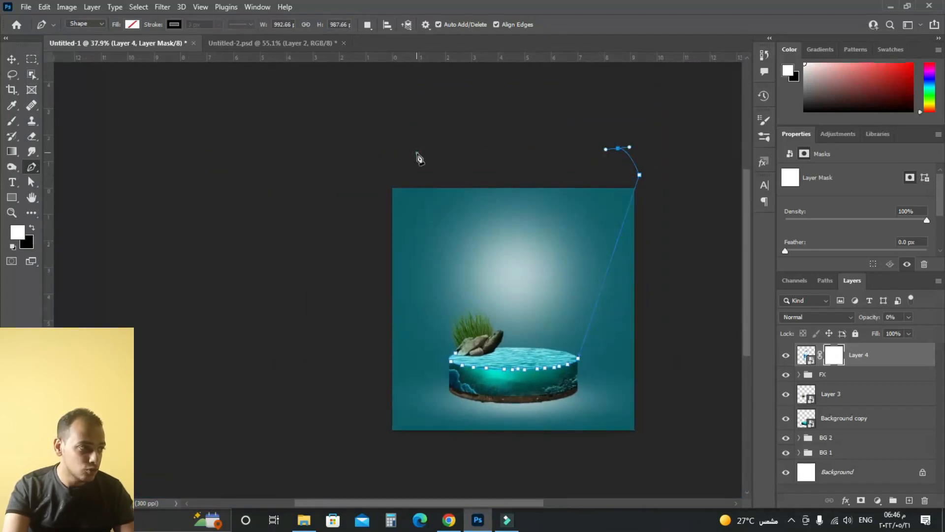
left_click(416, 152)
left_click(407, 173)
left_click(398, 319)
left_click(404, 372)
scroll(418, 365, "up", 4)
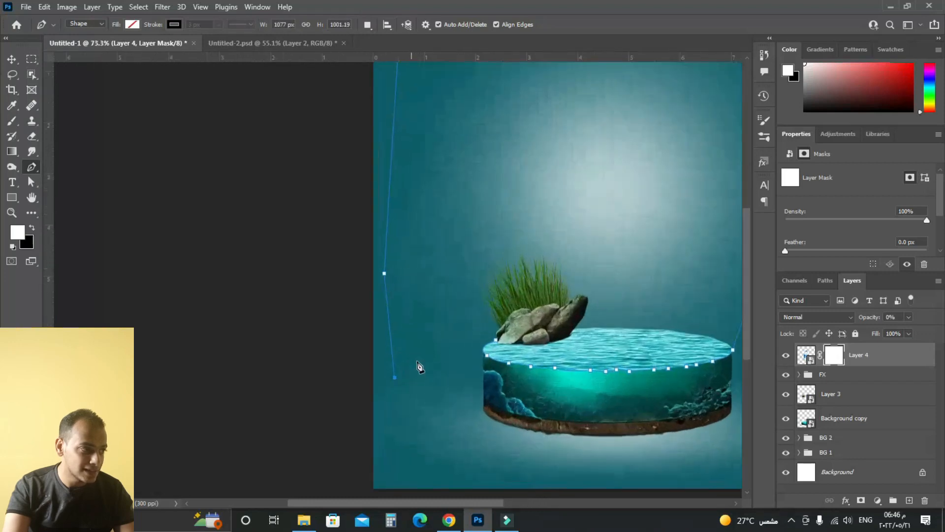
left_click(512, 343)
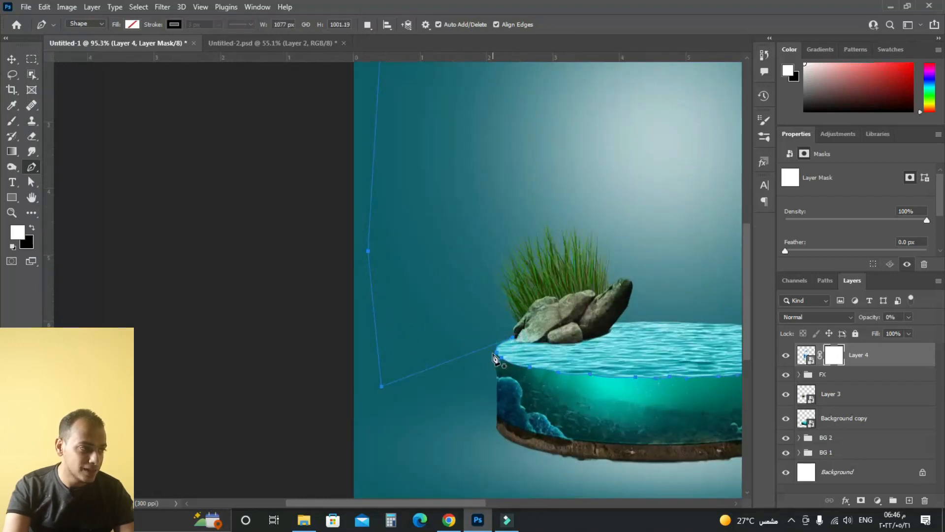
- Restore the bottle layer's opacity to 100% and convert the closed path into a selection
scroll(493, 352, "down", 4)
left_click_drag(514, 224, 474, 249)
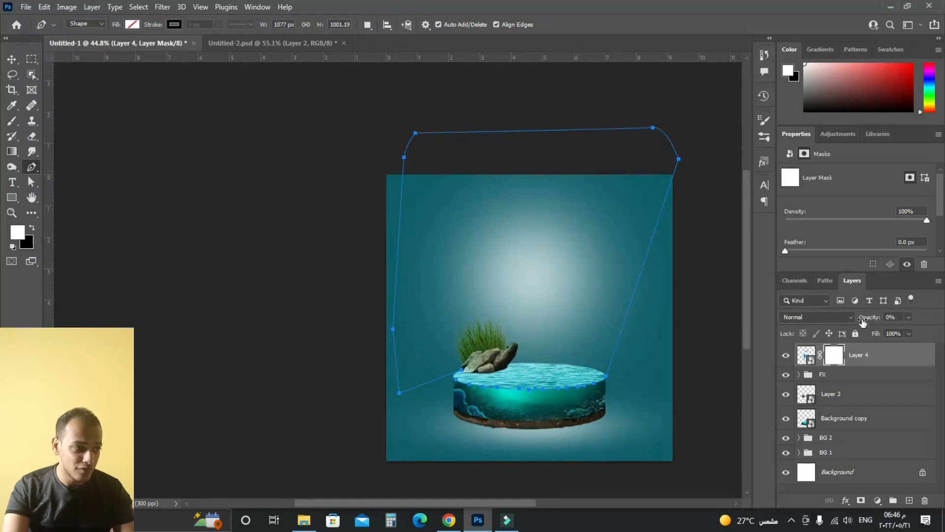
left_click_drag(864, 320, 933, 327)
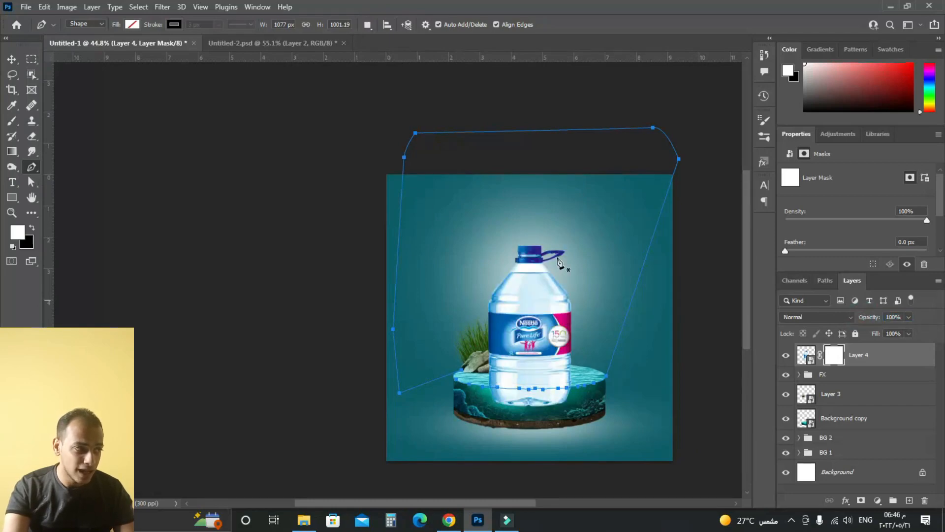
scroll(534, 392, "up", 3)
scroll(534, 392, "up", 1)
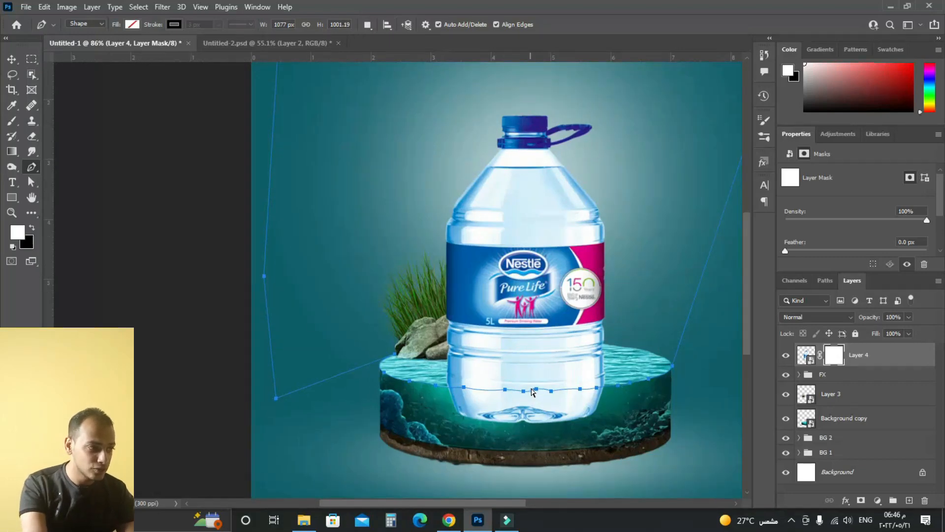
key("ctrl+Return")
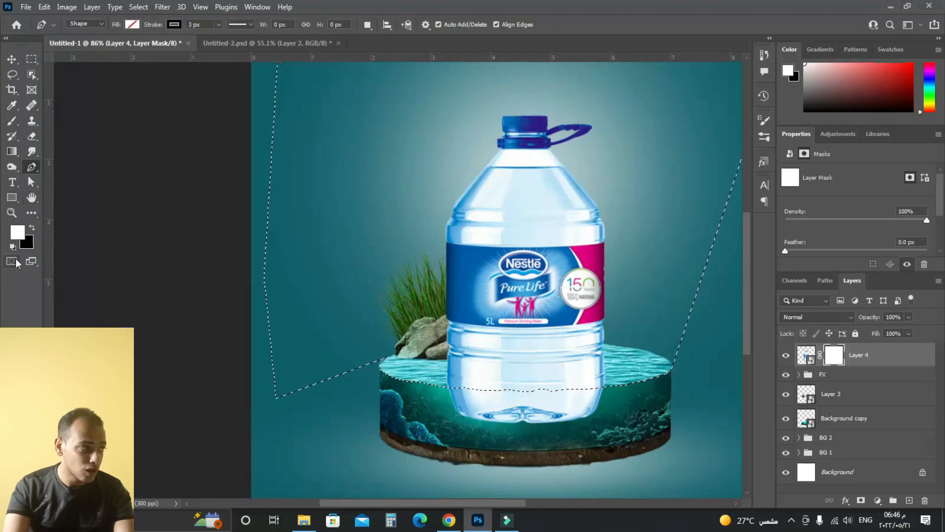
- Fill the selected area of the bottle's layer mask with black to hide everything above the waterline, and deselect
key("ctrl+BackSpace")
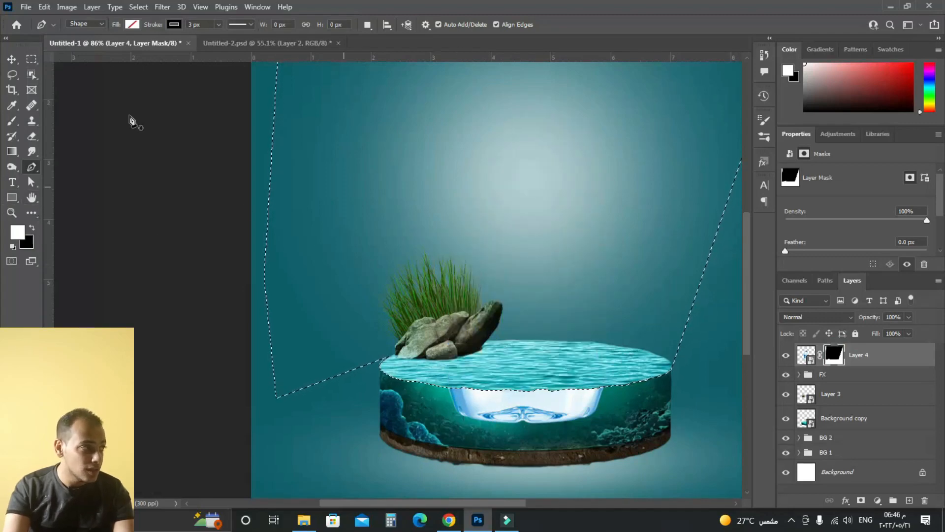
left_click(31, 59)
key("ctrl+d")
key("ctrl+0")
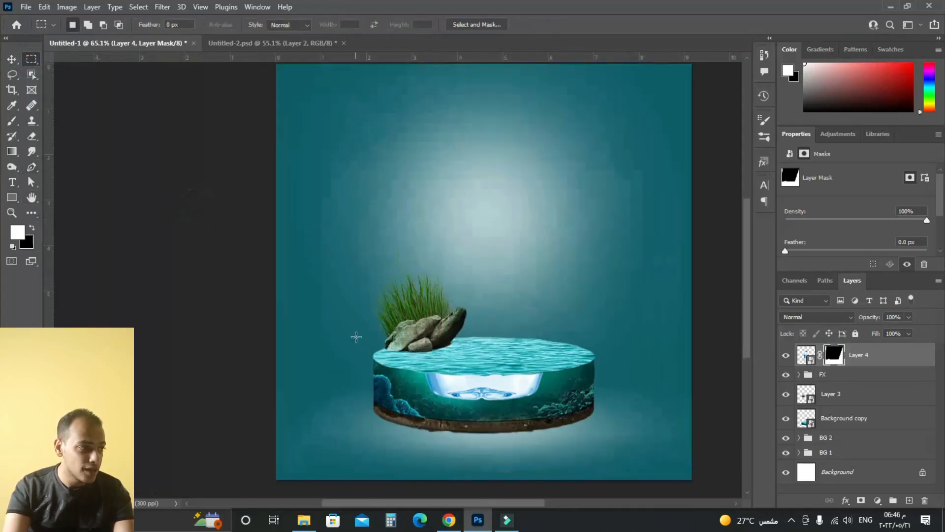
- Examine the bottle's masked underwater base up close and compare the disc with the bottle layer hidden and shown
scroll(356, 337, "down", 3)
scroll(458, 222, "up", 4)
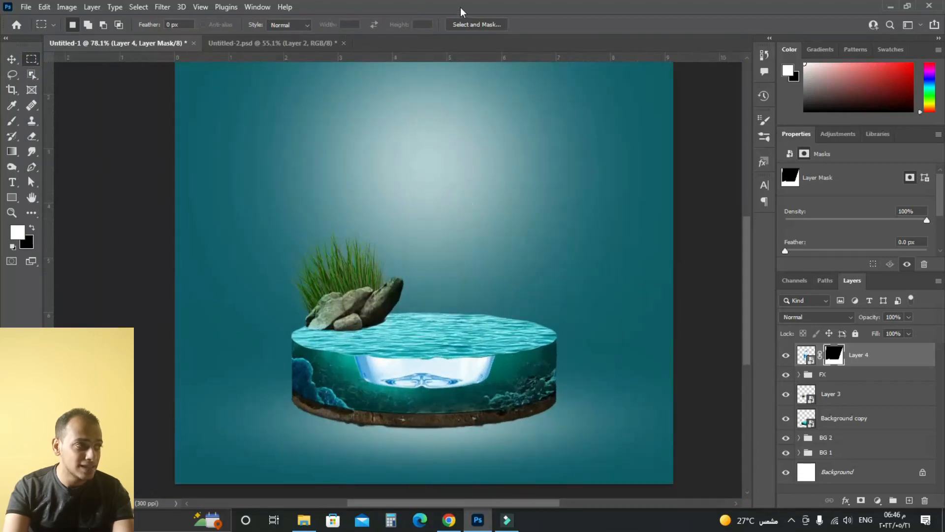
scroll(399, 293, "up", 4)
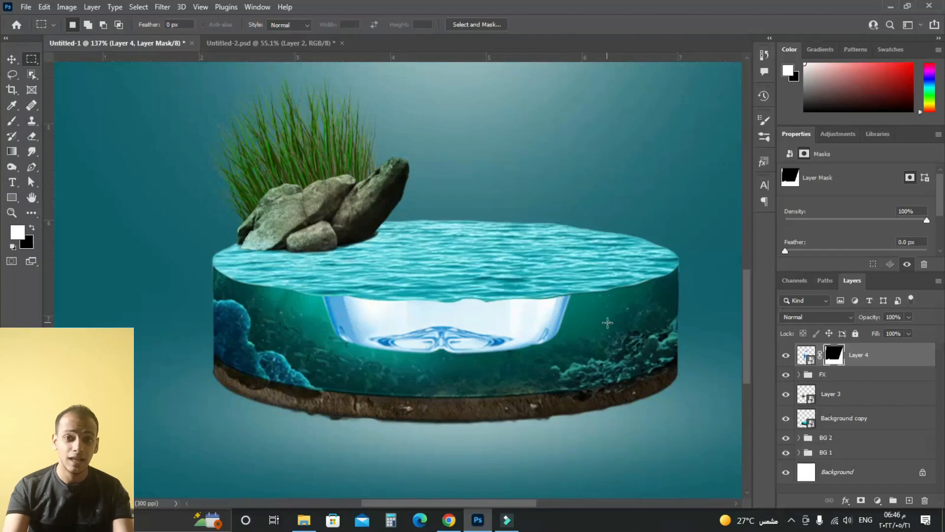
scroll(608, 322, "up", 3)
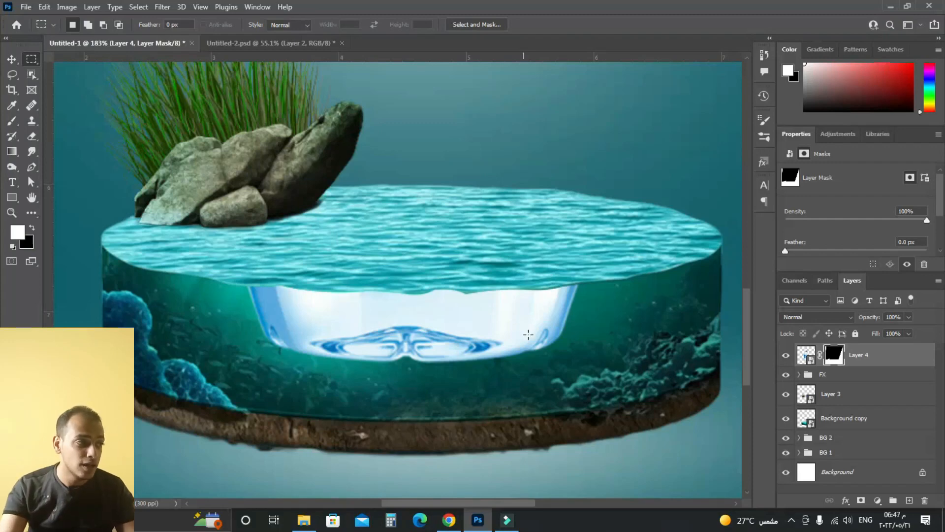
scroll(529, 392, "down", 3)
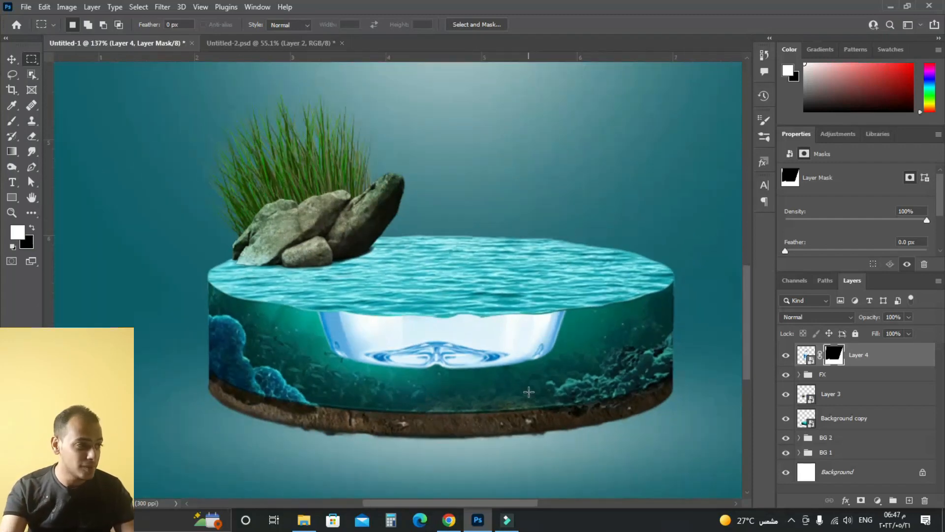
scroll(543, 318, "up", 3)
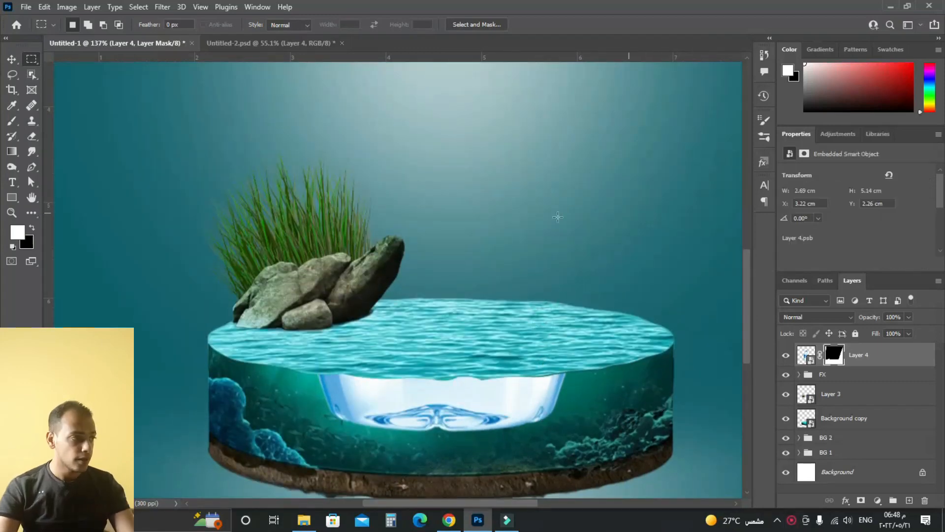
scroll(559, 242, "down", 3)
left_click_drag(537, 128, 502, 131)
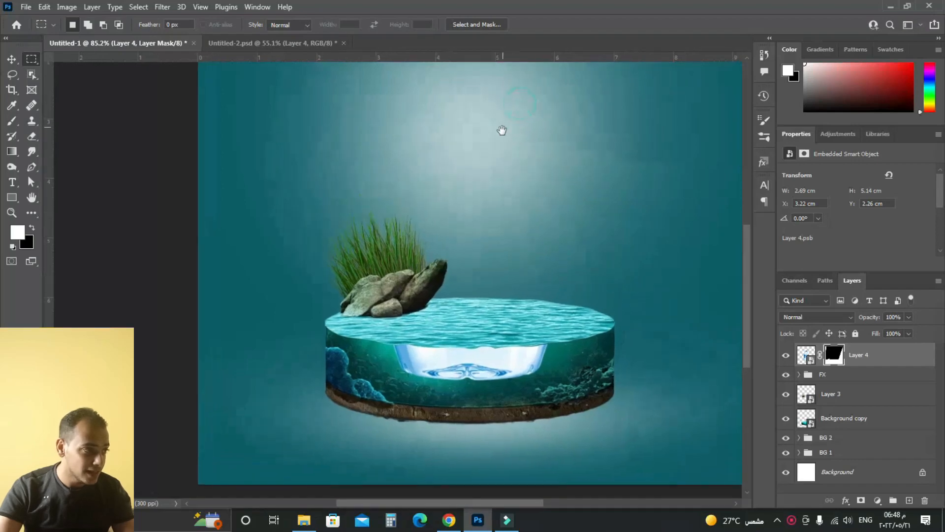
left_click(787, 356)
left_click(786, 356)
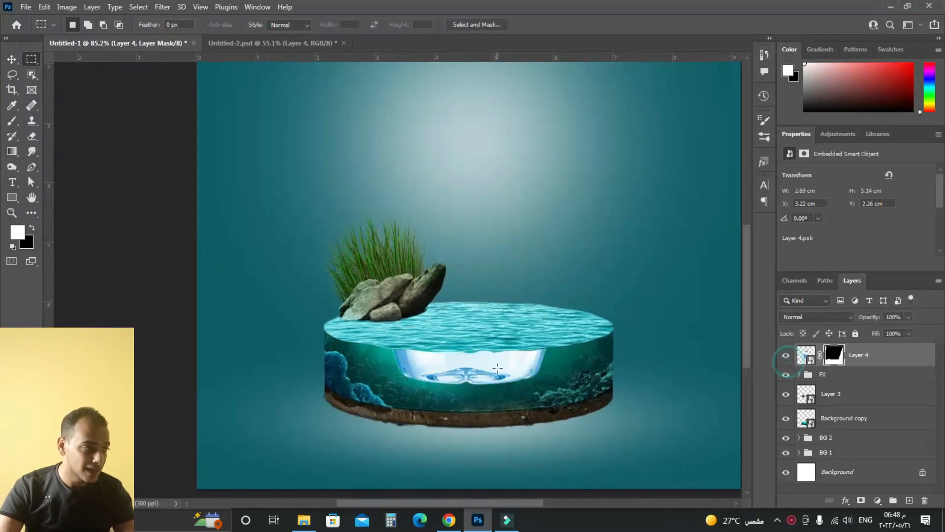
- Set the underwater bottle layer's blend mode to Color Burn and compare the disc with the layer hidden and shown
scroll(434, 338, "up", 1)
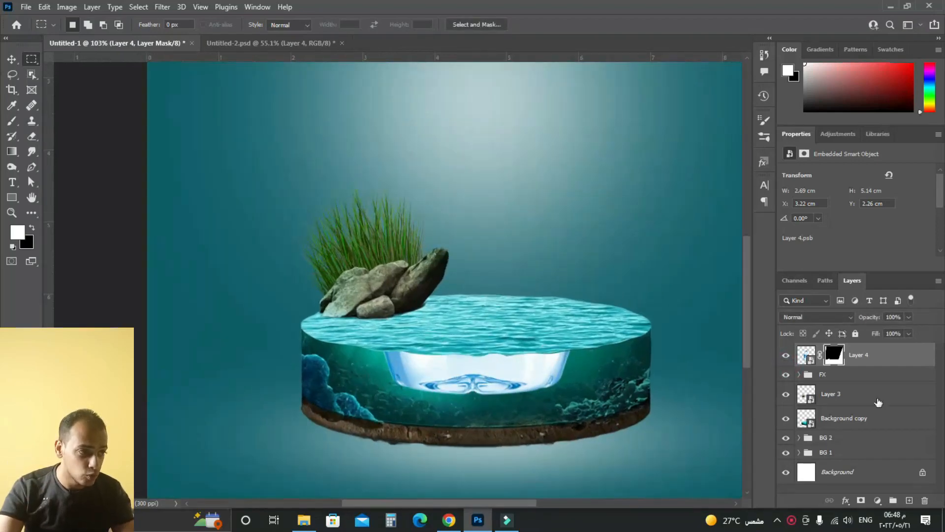
left_click(795, 317)
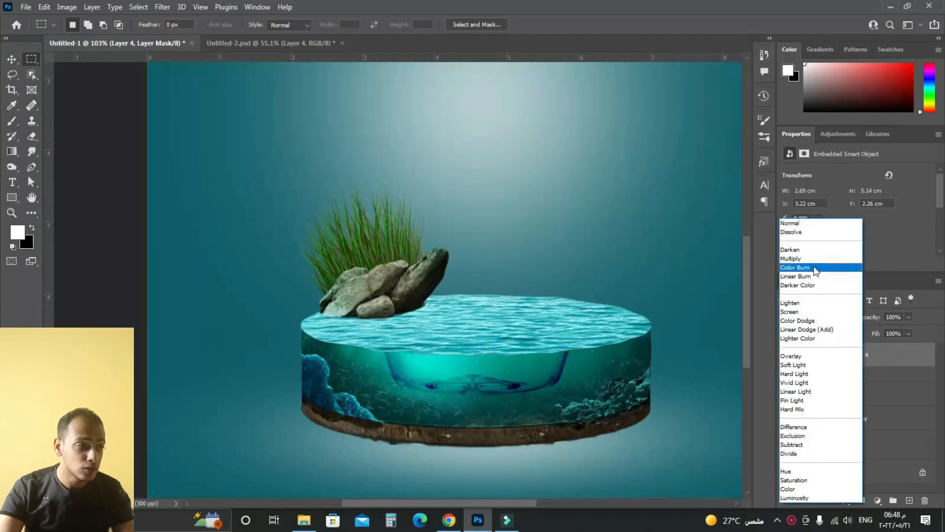
left_click(815, 268)
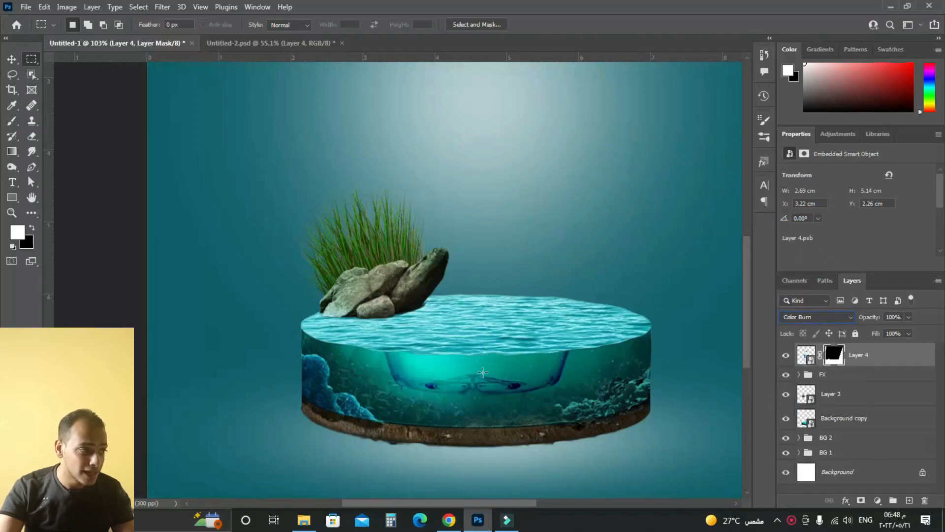
scroll(544, 359, "up", 5)
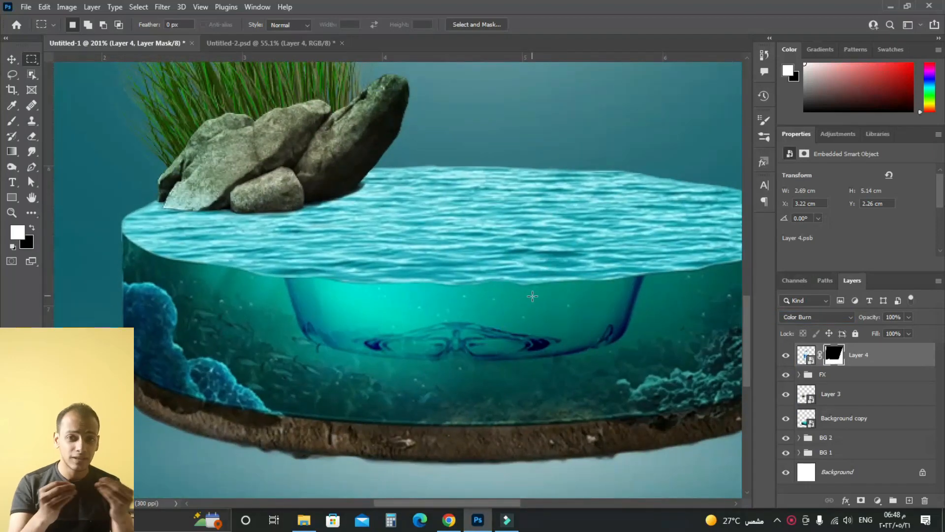
scroll(532, 296, "down", 3)
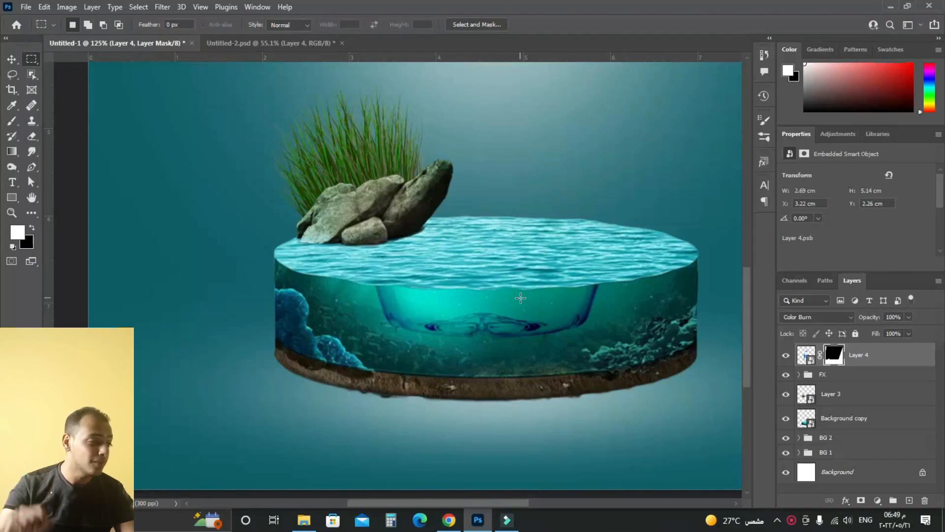
scroll(521, 298, "down", 1)
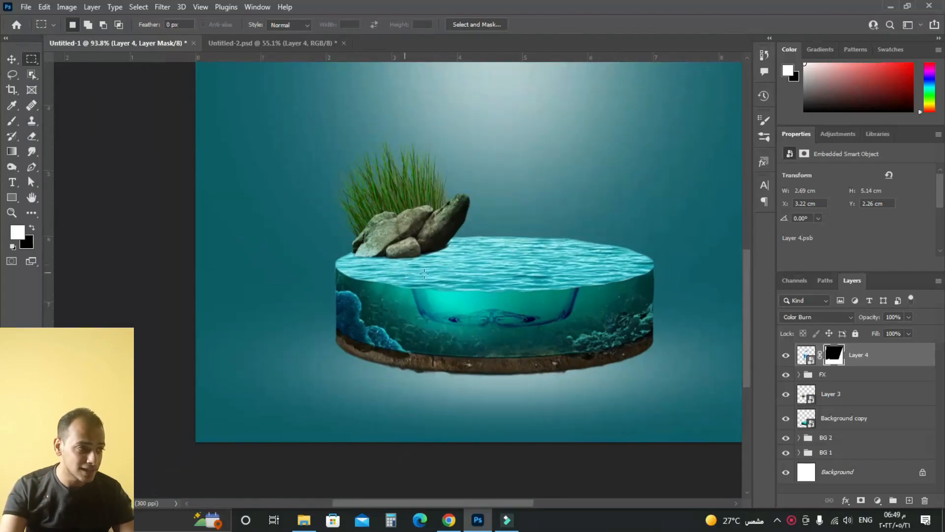
left_click(784, 358)
left_click(784, 359)
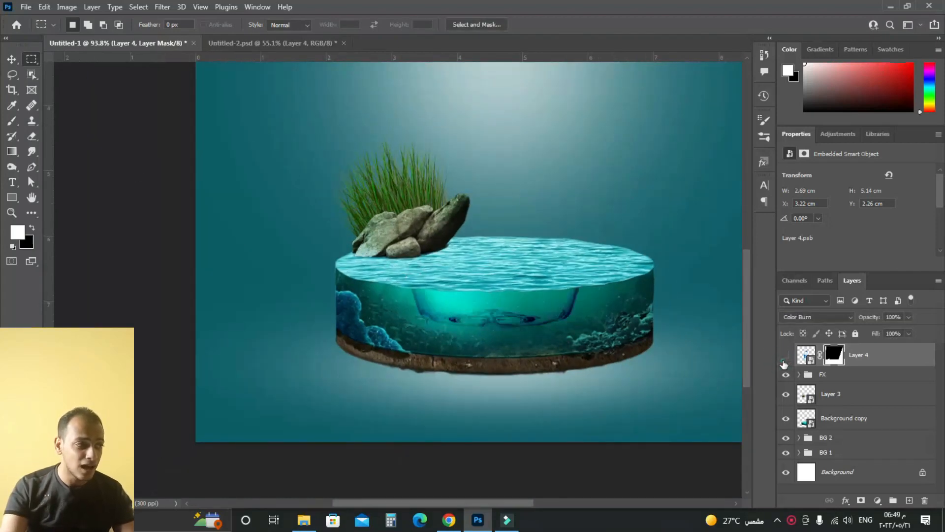
left_click(785, 359)
left_click(785, 358)
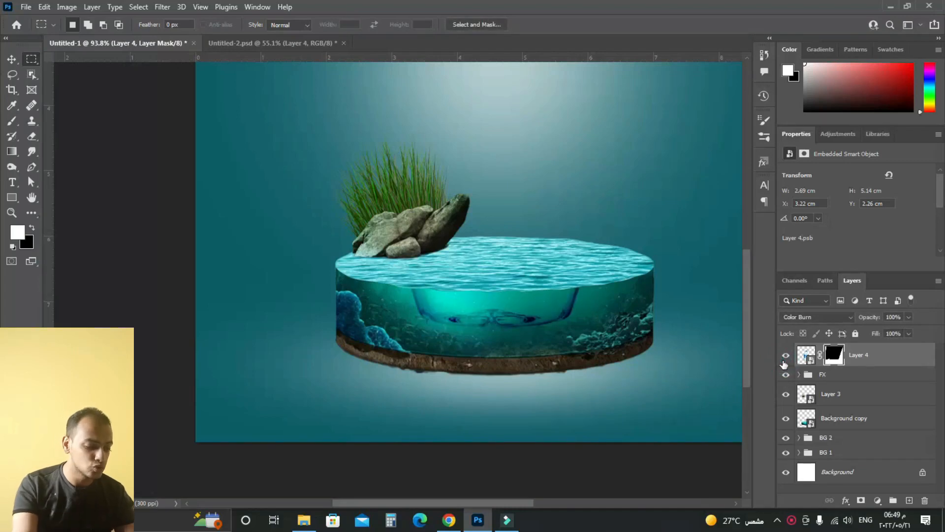
- Duplicate the underwater bottle layer and invert the copy's mask to reveal the part above the waterline
key("ctrl+j")
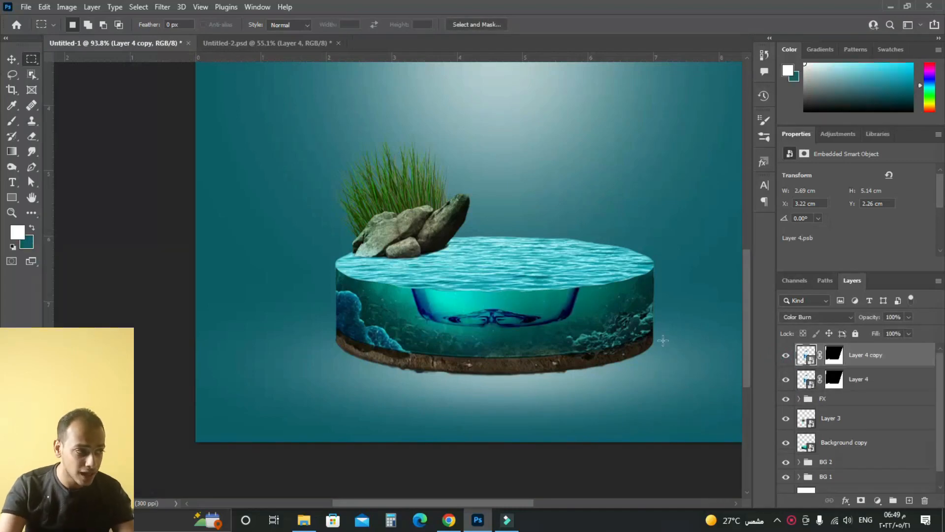
scroll(615, 340, "down", 1)
left_click_drag(599, 178, 561, 228)
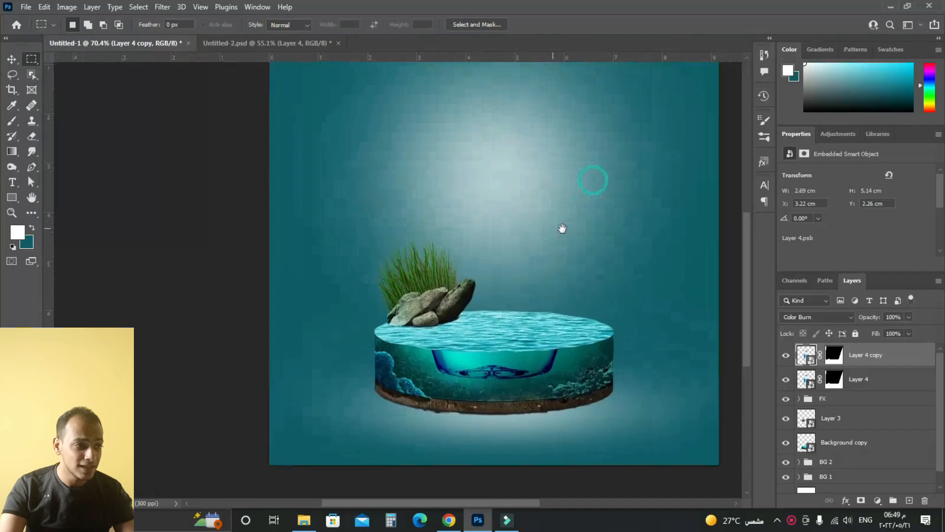
left_click(835, 355)
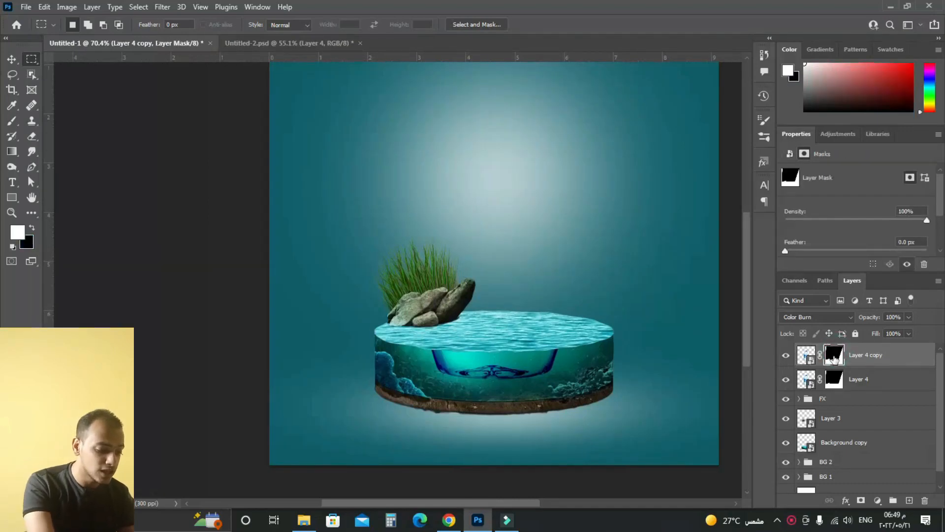
key("ctrl+i")
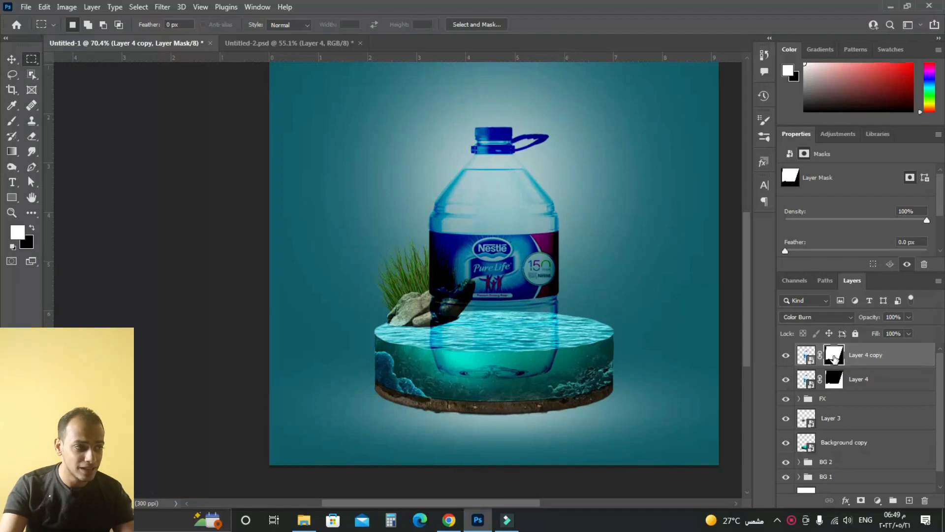
left_click(786, 356)
left_click(786, 355)
- Set the upper bottle copy's blend mode to Normal and check the waterline transition up close
left_click(829, 318)
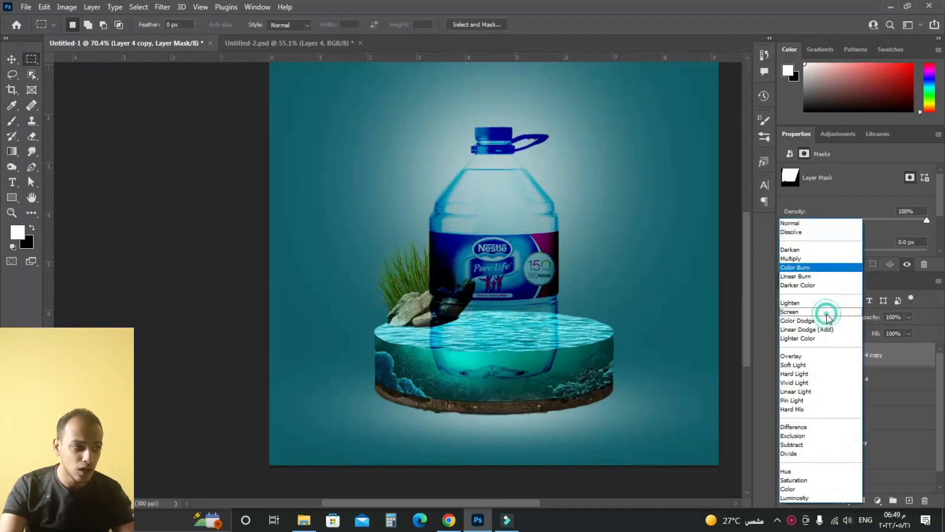
left_click(804, 221)
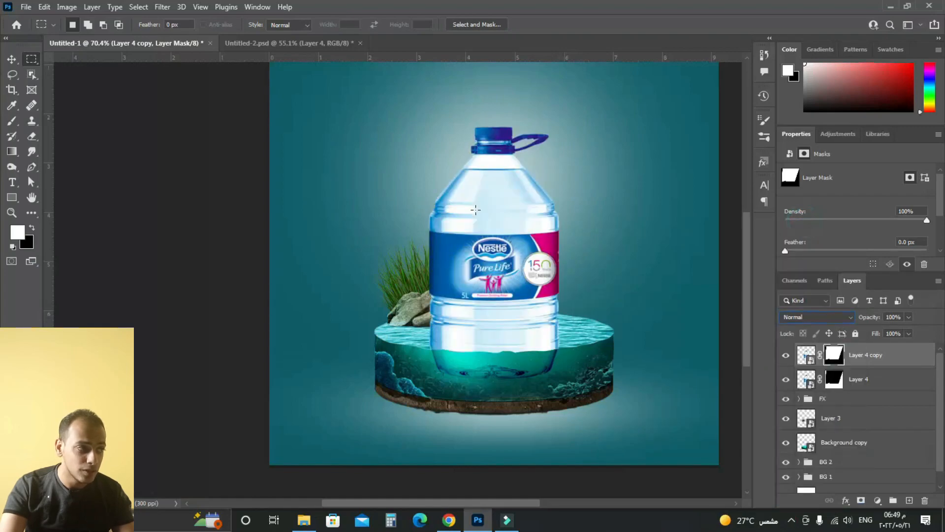
left_click(11, 59)
scroll(388, 203, "up", 5)
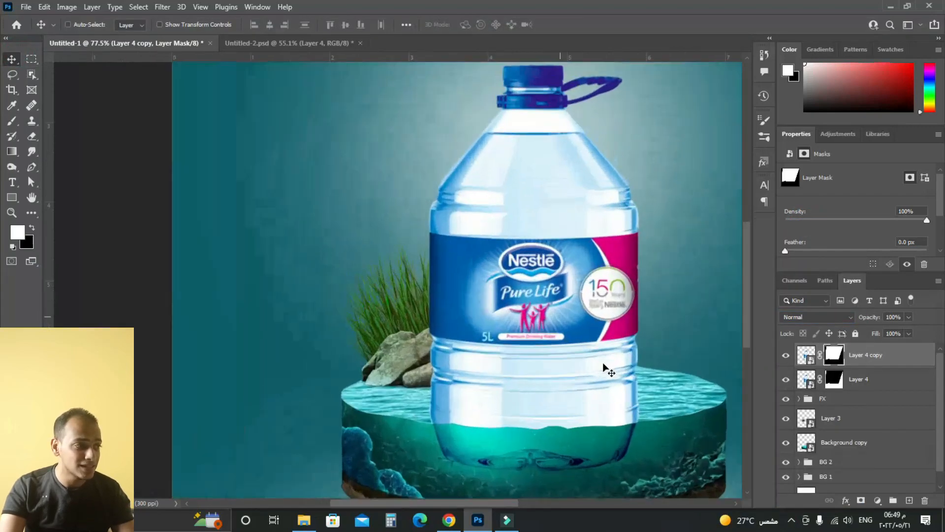
scroll(591, 450, "up", 4)
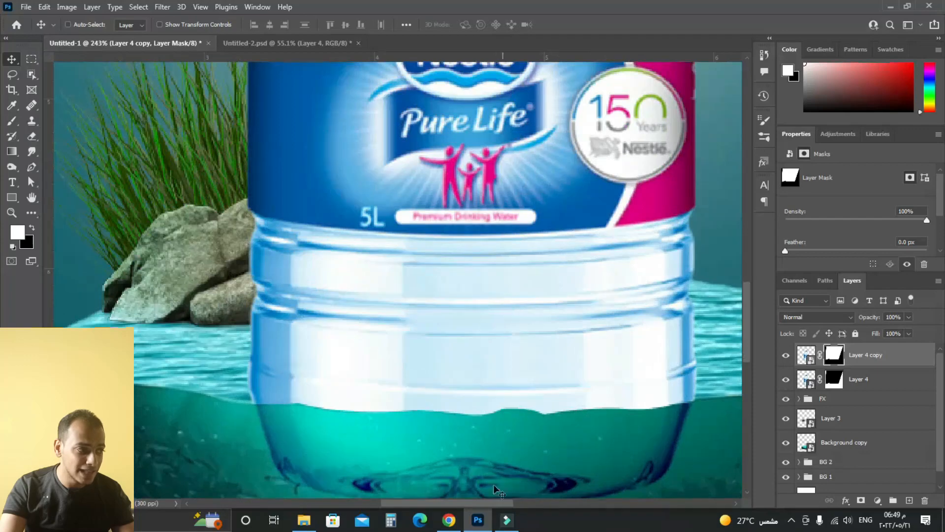
scroll(495, 487, "up", 1)
scroll(452, 344, "up", 2)
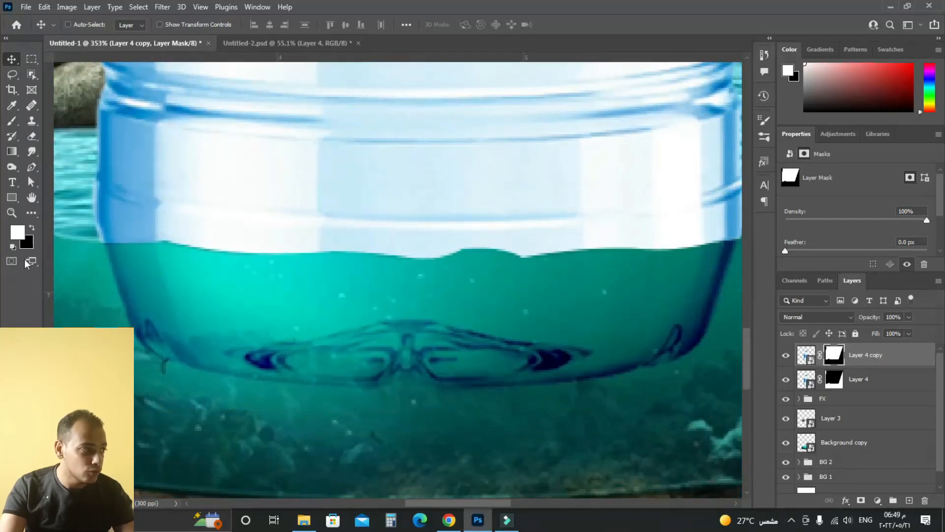
scroll(403, 266, "down", 5)
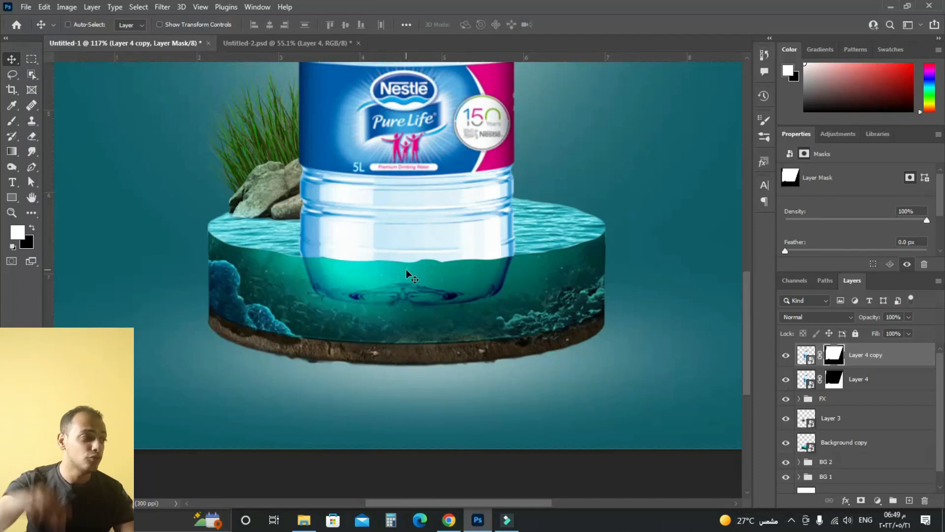
scroll(399, 271, "down", 1)
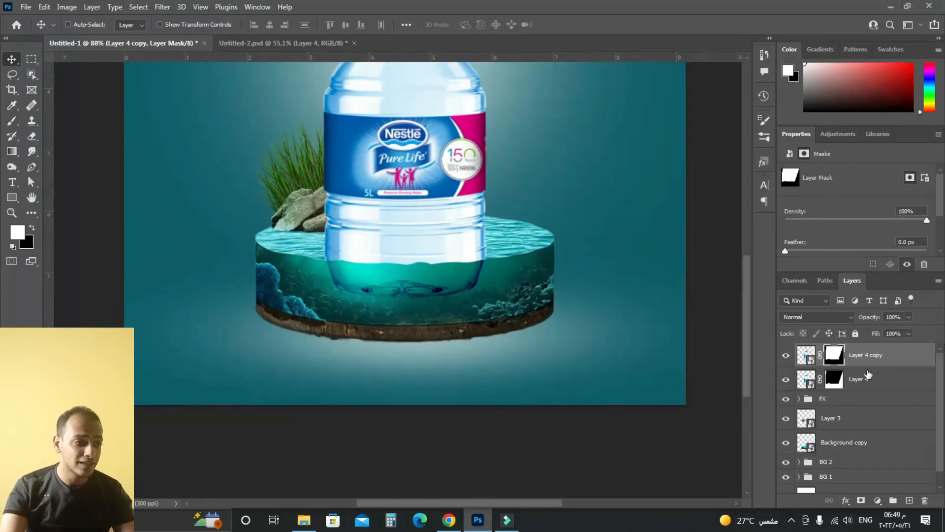
- Compare the underwater part of the bottle by repeatedly hiding and showing Layer 4
left_click(866, 378)
left_click(787, 383)
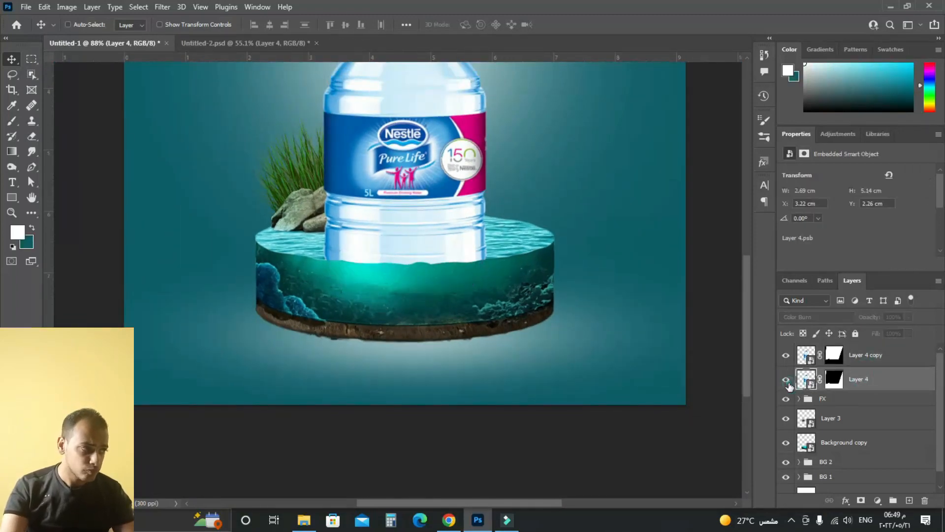
left_click(787, 383)
left_click(787, 383)
left_click(787, 383)
left_click(788, 383)
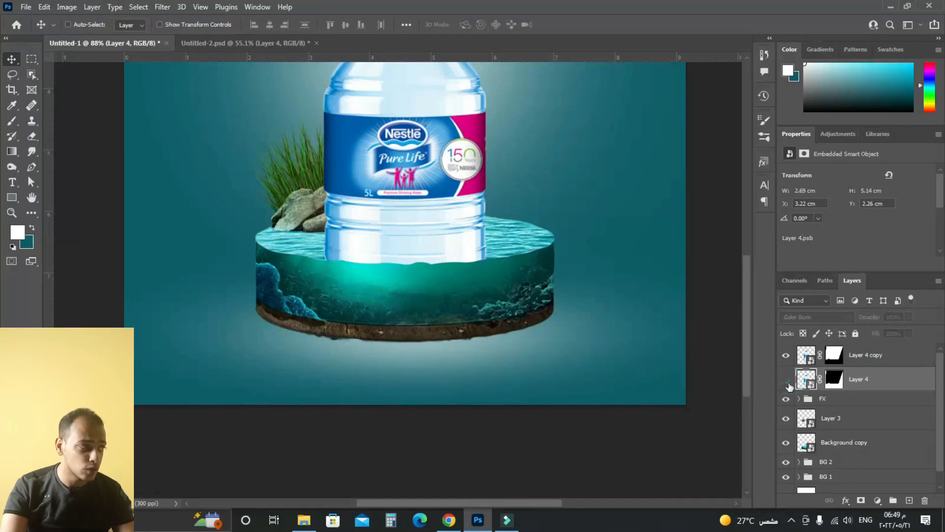
left_click(788, 383)
left_click(787, 383)
left_click(788, 383)
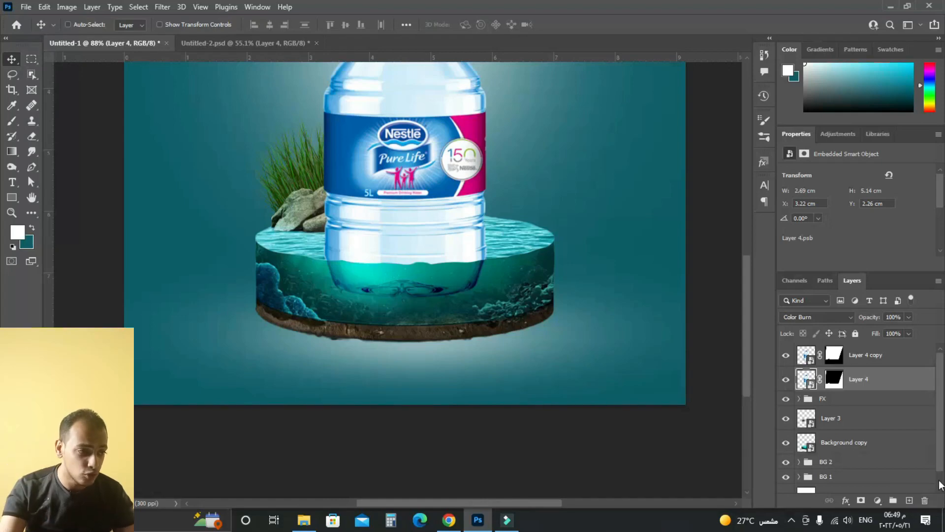
- Add an empty layer between the two bottle layers and set the foreground color to dark teal #0e535e
left_click(908, 501)
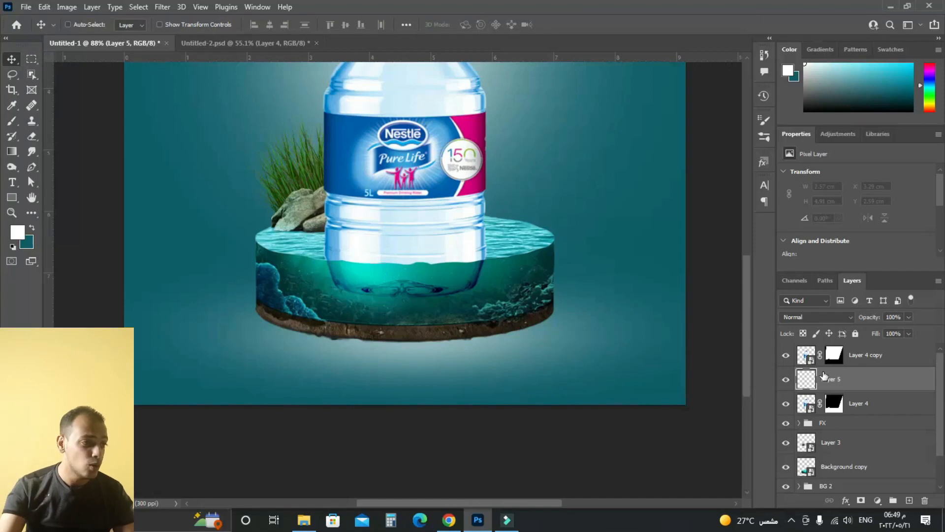
left_click(31, 227)
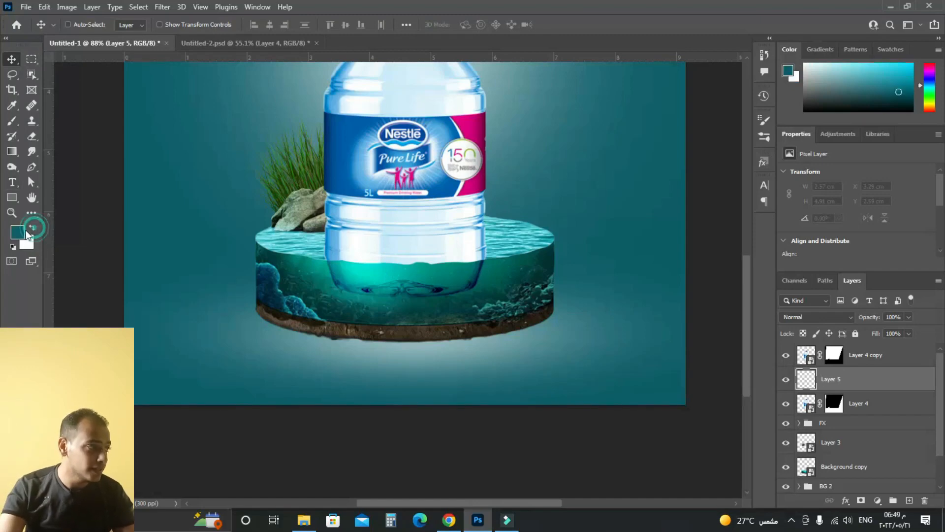
left_click(20, 230)
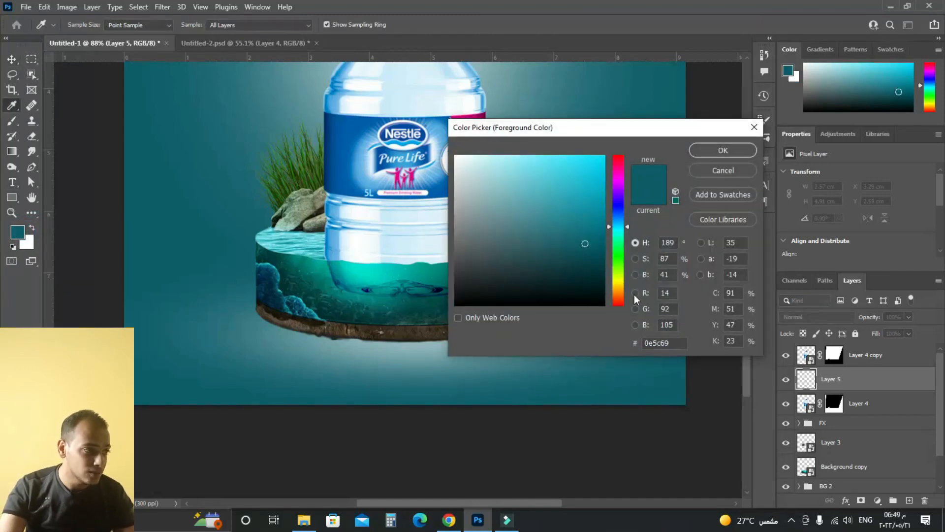
left_click_drag(585, 246, 582, 251)
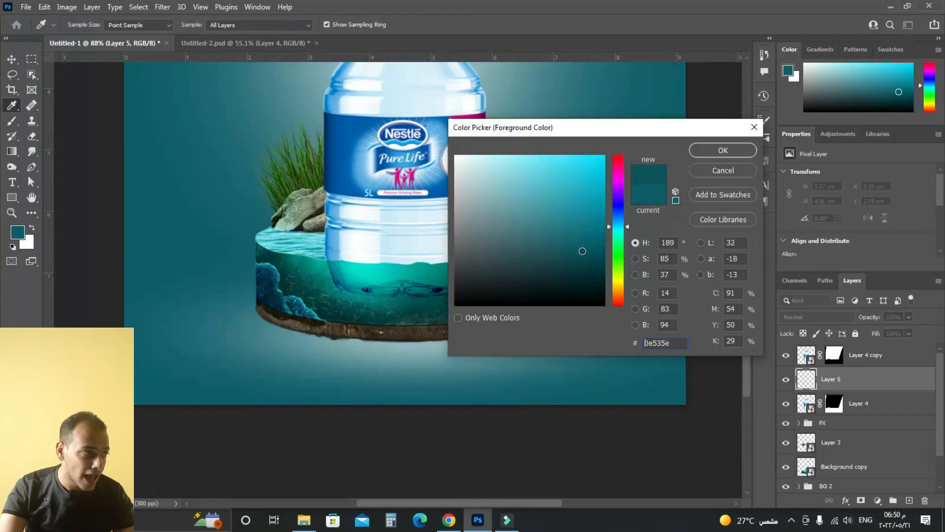
left_click(719, 156)
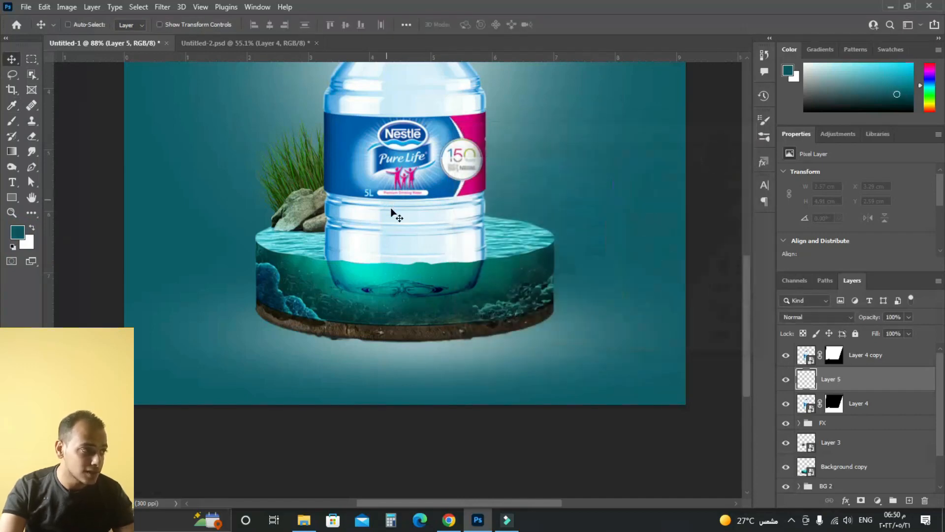
- Choose the Brush tool with a soft round tip at 0% hardness and reduce its size to 20 px for the waterline
scroll(398, 214, "up", 2)
scroll(552, 311, "up", 2)
left_click(12, 120)
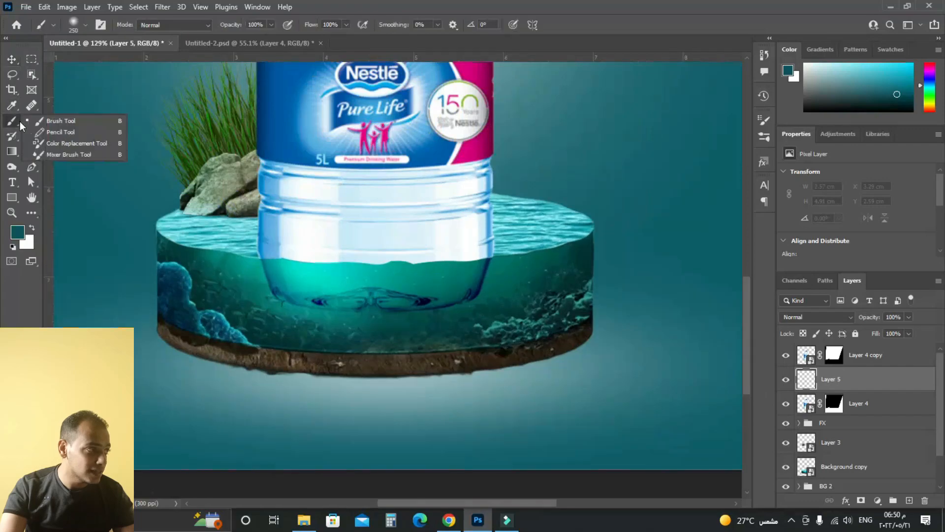
left_click(59, 121)
right_click(459, 234)
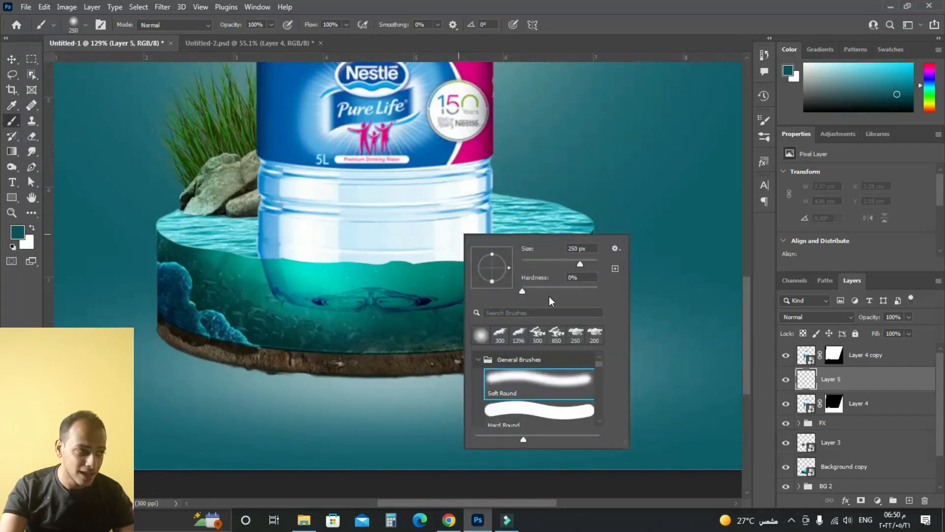
left_click(629, 5)
scroll(222, 284, "up", 12)
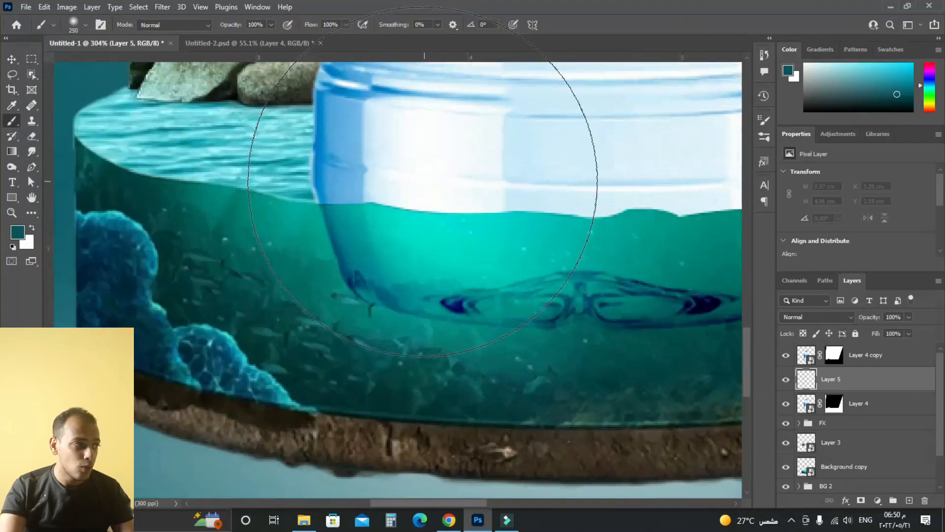
key("bracketleft")
key("bracketleft")
key("bracketleft")
key("bracketleft")
key("bracketleft")
key("bracketleft")
key("bracketleft")
key("bracketleft")
key("bracketleft")
key("bracketleft")
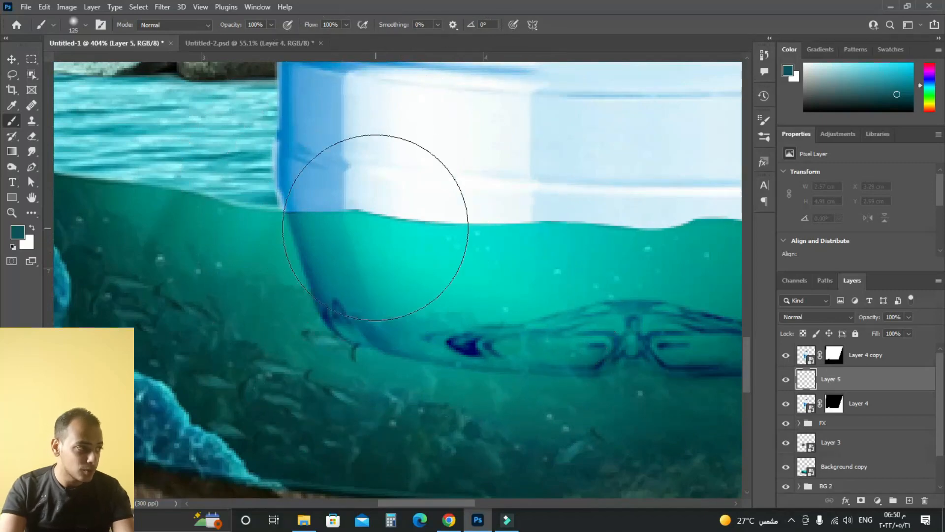
key("bracketleft")
key("bracketleft")
key("bracketleft")
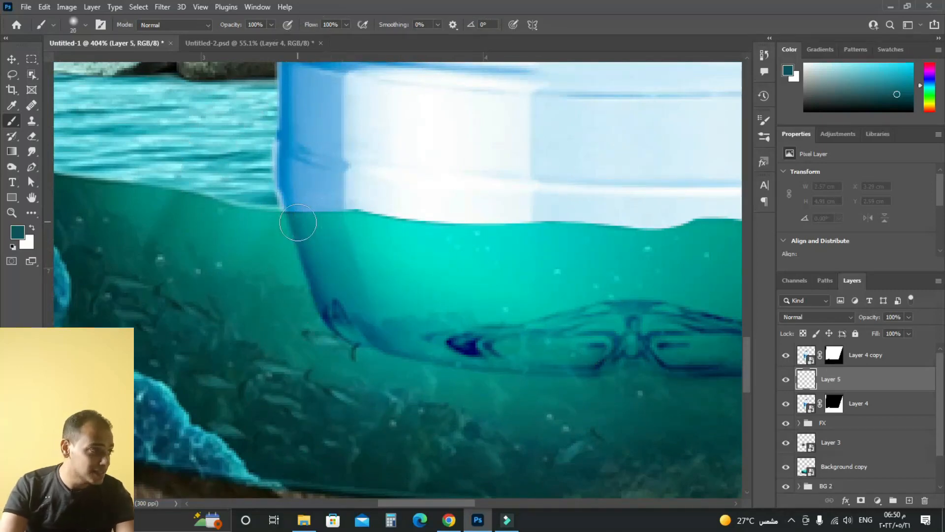
- Paint a thin dark teal shadow along the bottle's whole waterline on Layer 5, with the brush reduced to 9 px
left_click_drag(293, 215, 340, 220)
key("ctrl+z")
key("bracketleft")
key("bracketleft")
key("bracketleft")
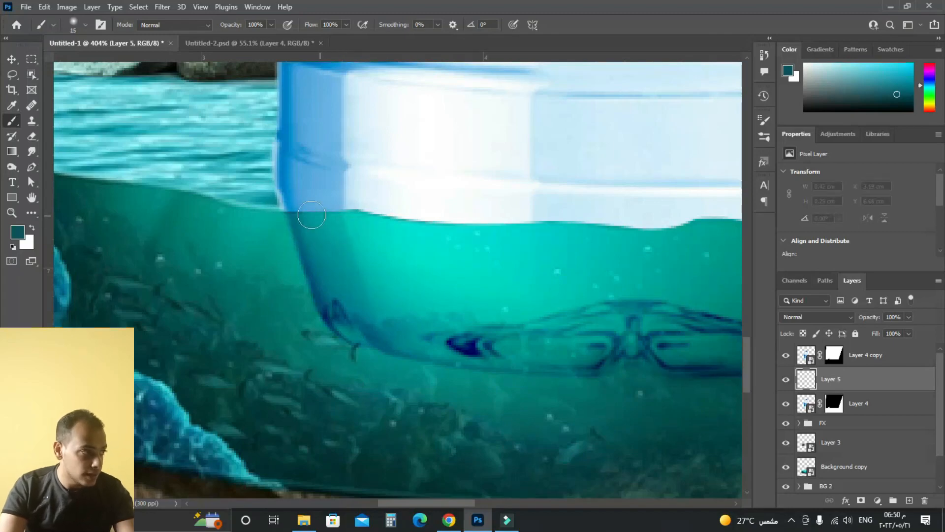
left_click_drag(288, 213, 547, 225)
mouse_move(593, 203)
left_mouse_down()
mouse_move(451, 234)
mouse_move(441, 259)
mouse_move(552, 253)
mouse_move(624, 262)
left_mouse_up()
left_click_drag(647, 230, 379, 258)
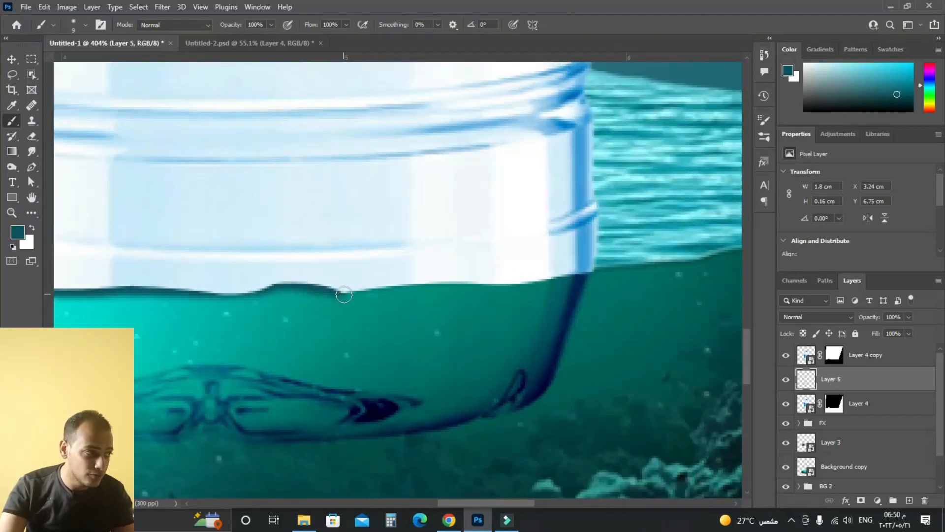
left_click_drag(340, 291, 585, 275)
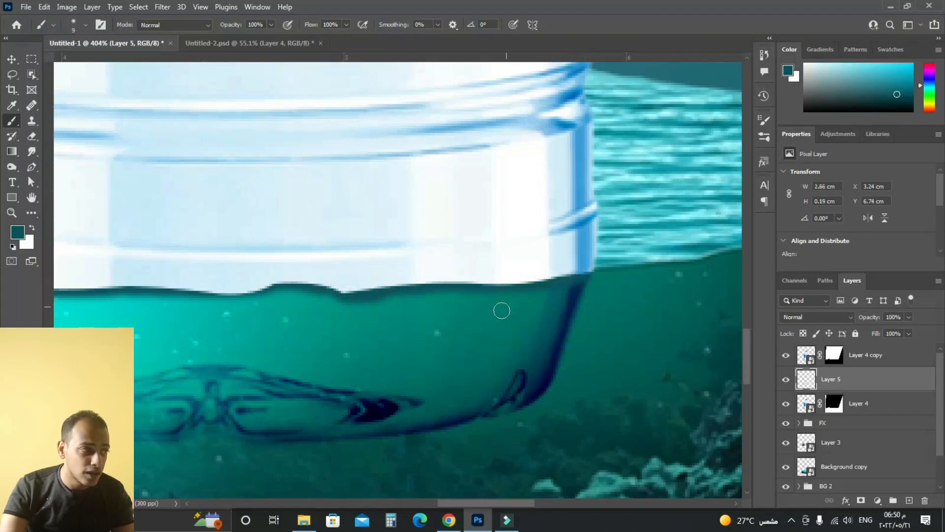
scroll(502, 310, "down", 4)
scroll(500, 319, "up", 2)
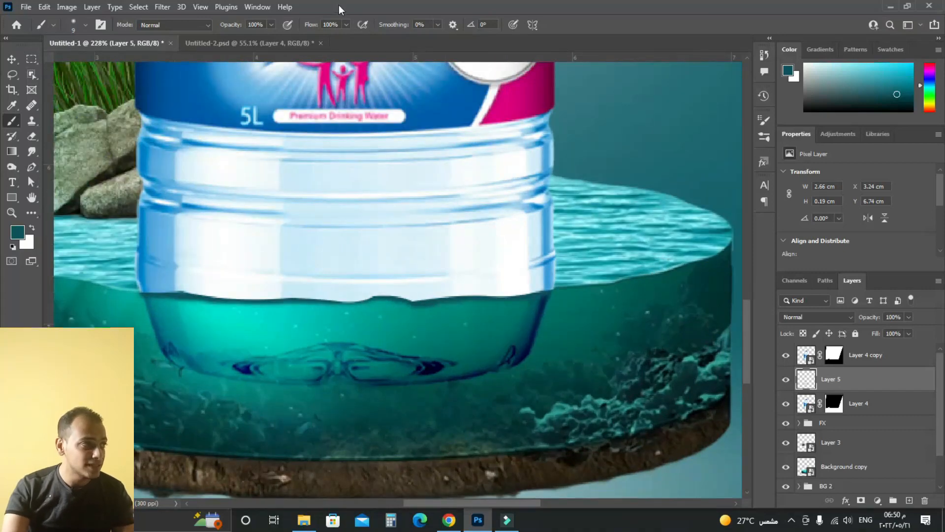
- Apply a Box Blur with a 3-pixel radius to the waterline shadow on Layer 5
left_click(163, 7)
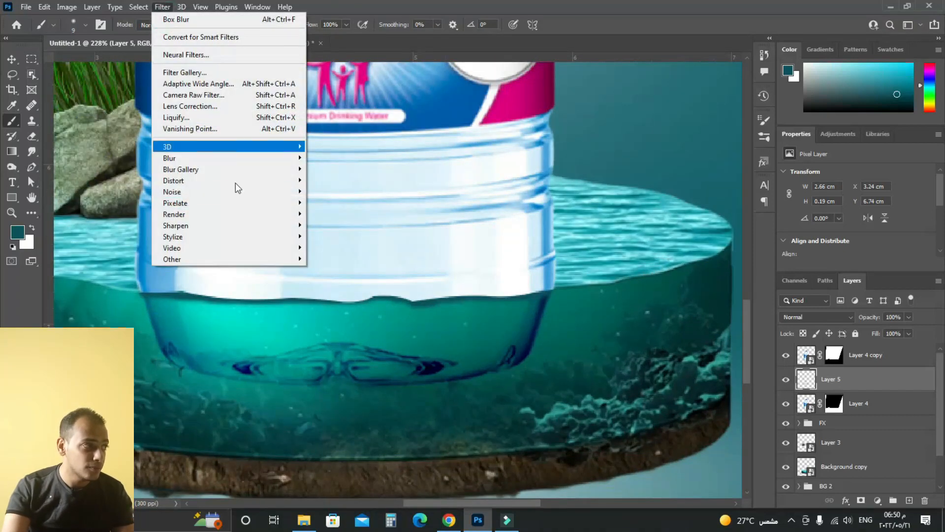
mouse_move(236, 159)
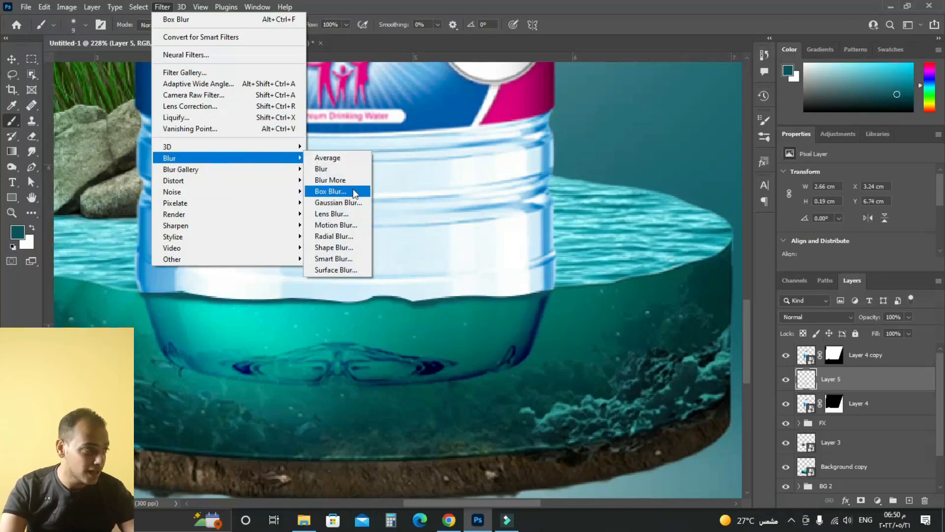
left_click(330, 191)
left_click_drag(224, 346, 210, 345)
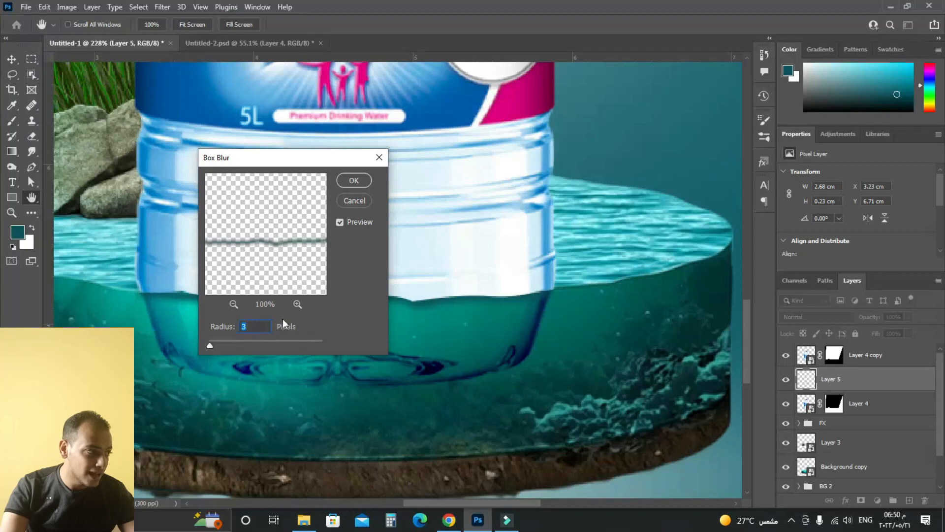
left_click(354, 180)
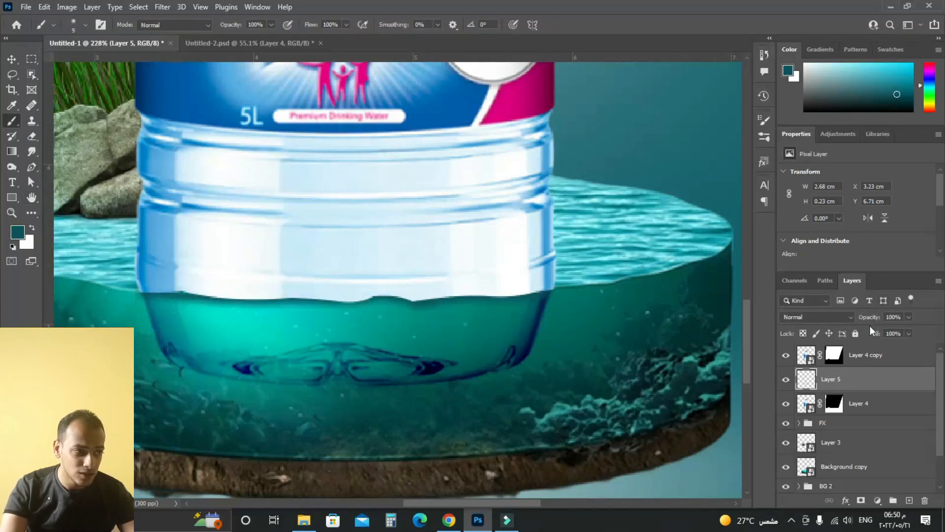
- Lower Layer 5's opacity to 55% and compare the waterline with and without the shadow
left_click_drag(869, 323, 827, 320)
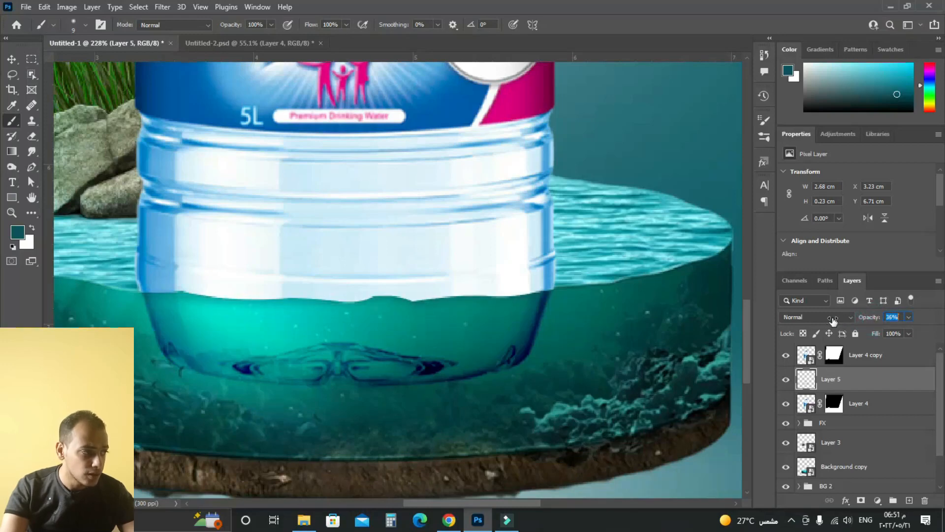
left_click_drag(836, 319, 841, 321)
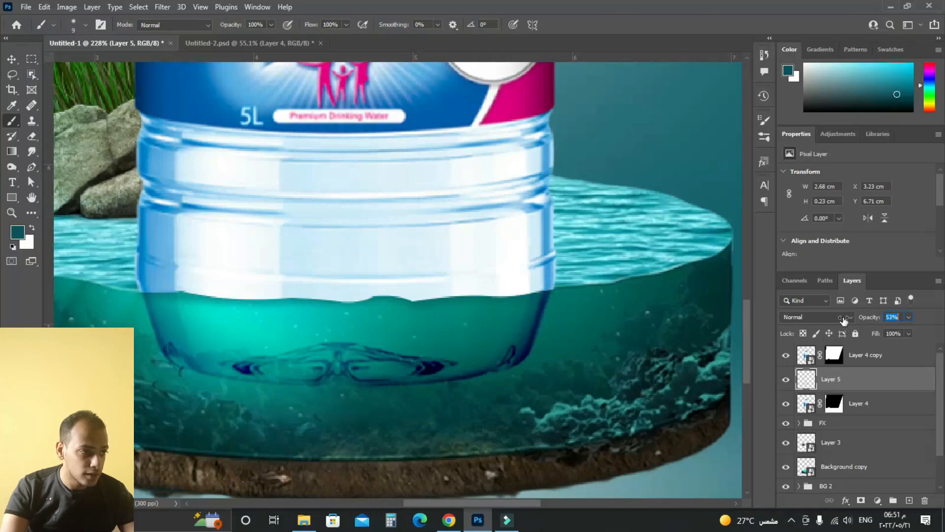
left_click(786, 379)
left_click(786, 379)
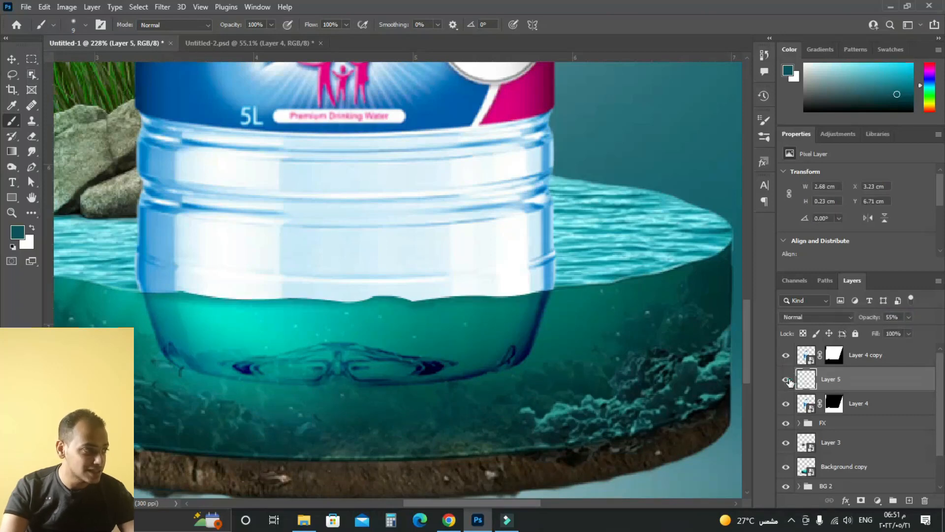
left_click(786, 379)
left_click(787, 379)
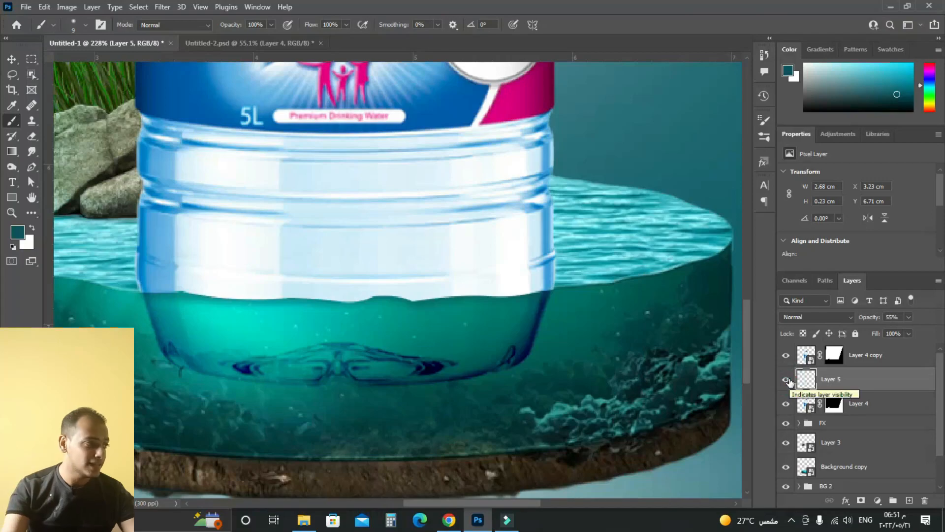
- Examine how the bottle blends into the water at the waterline and in the overall composition
scroll(575, 320, "down", 1)
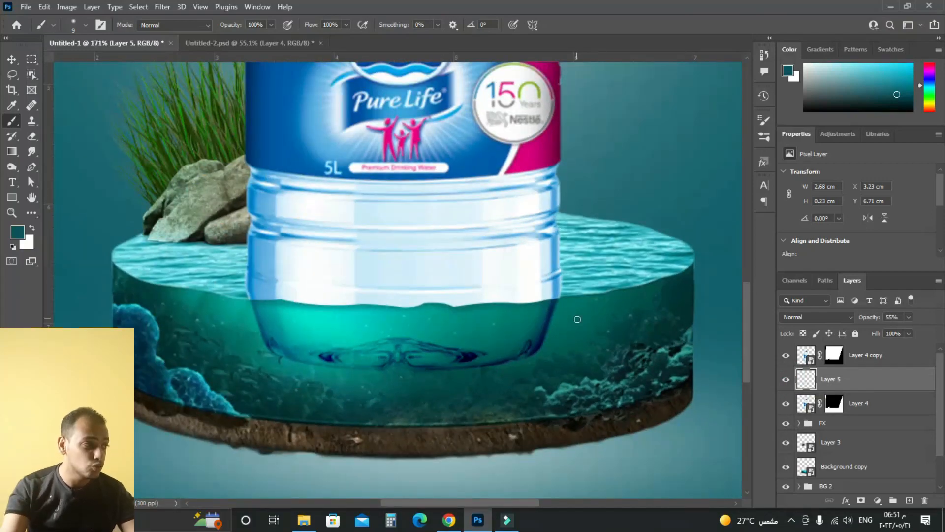
scroll(578, 319, "down", 1)
scroll(408, 295, "up", 2)
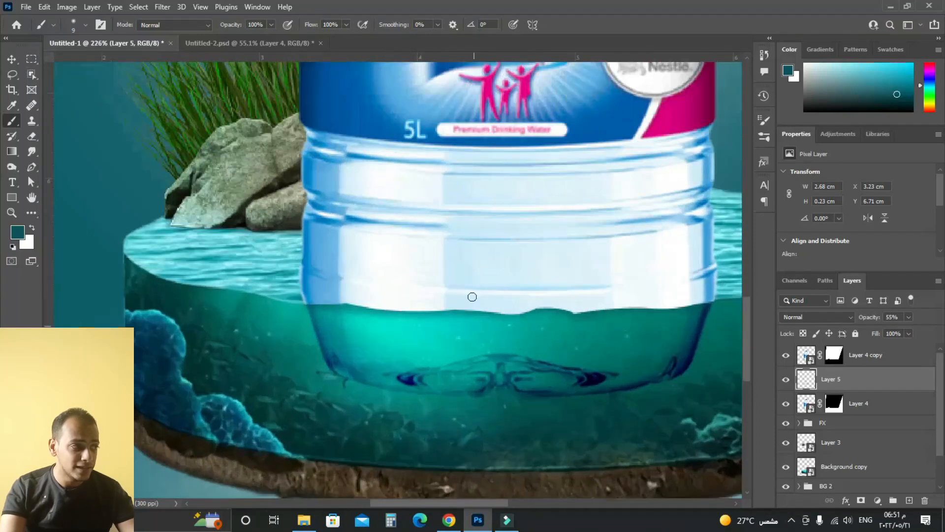
left_click_drag(487, 269, 440, 293)
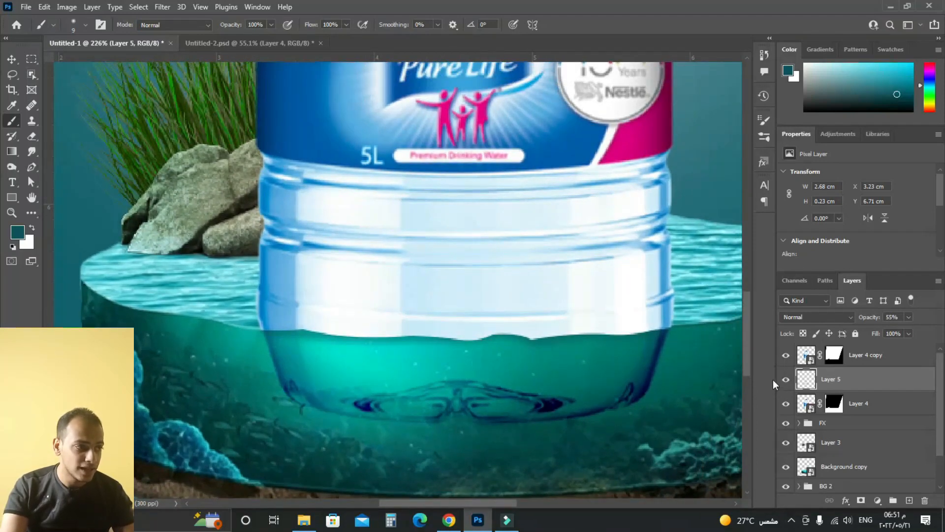
left_click(782, 380)
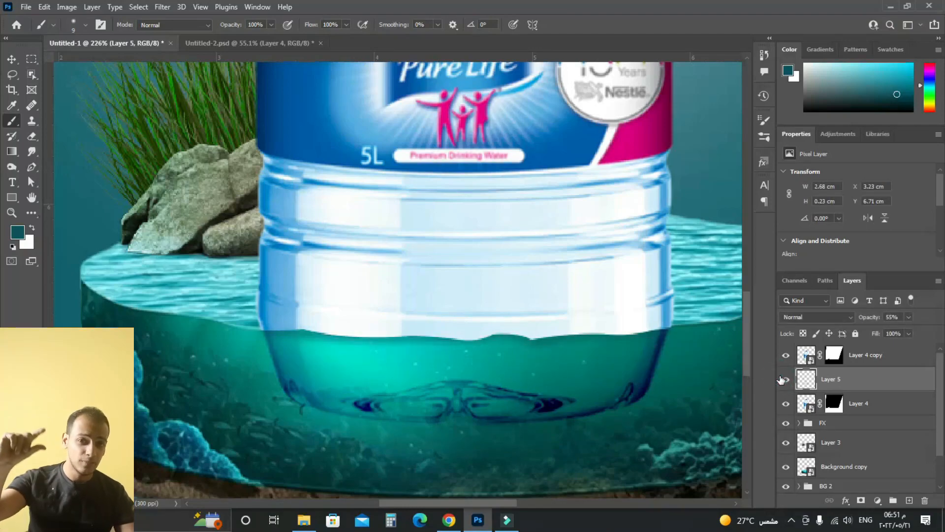
scroll(781, 379, "down", 2)
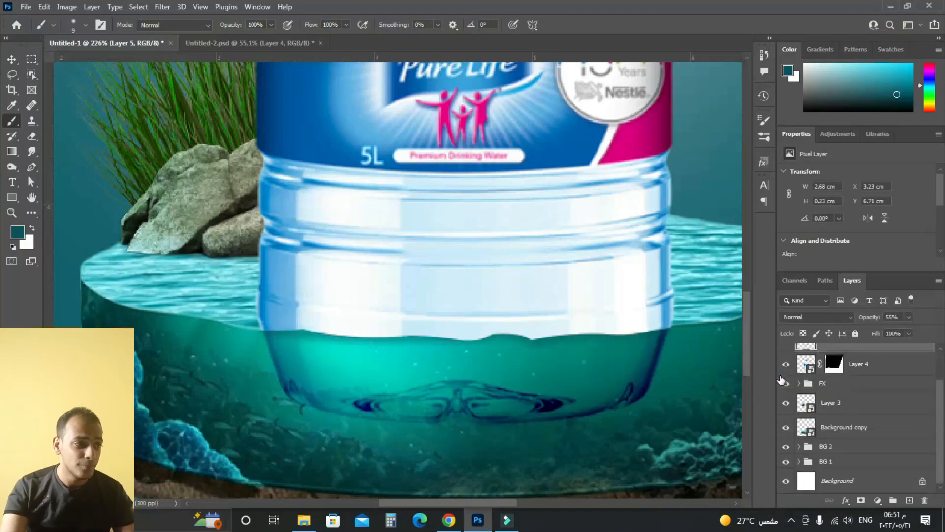
scroll(644, 350, "down", 5)
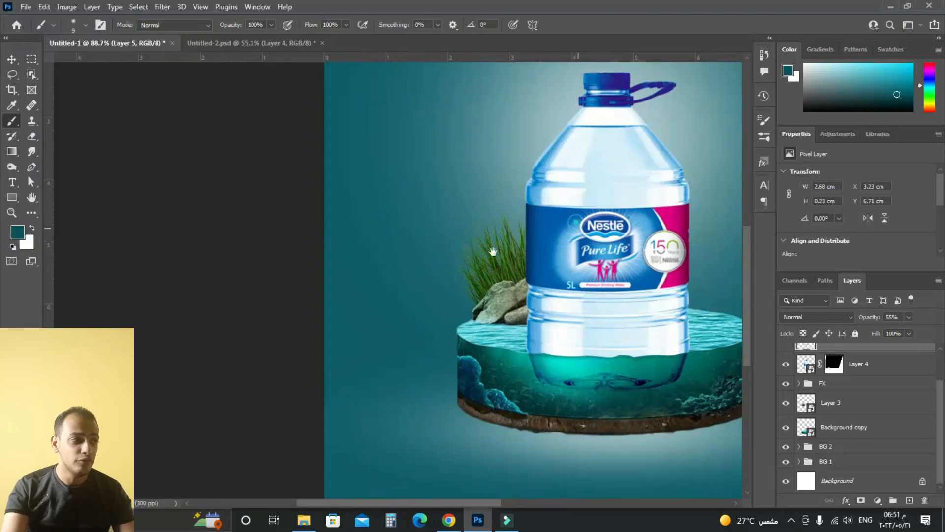
left_click_drag(576, 222, 458, 258)
scroll(458, 257, "down", 3)
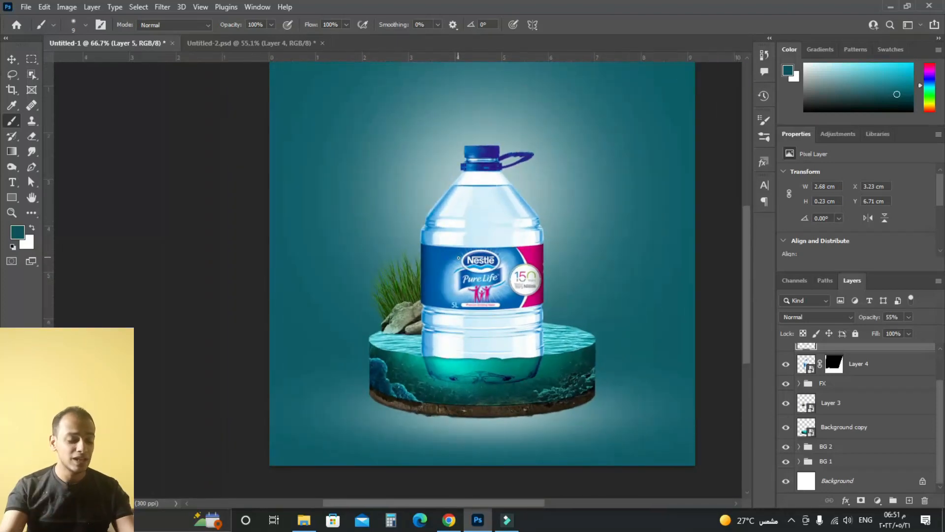
scroll(458, 258, "up", 3)
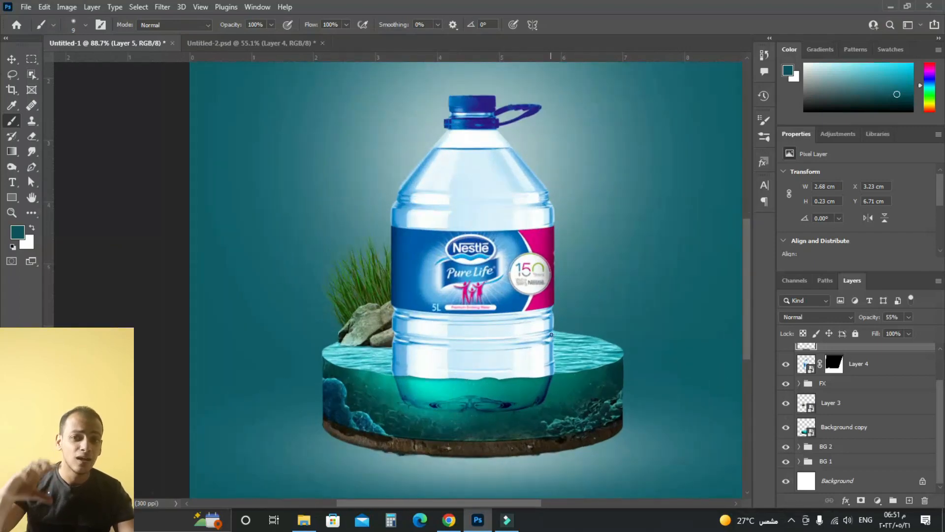
scroll(551, 335, "down", 3)
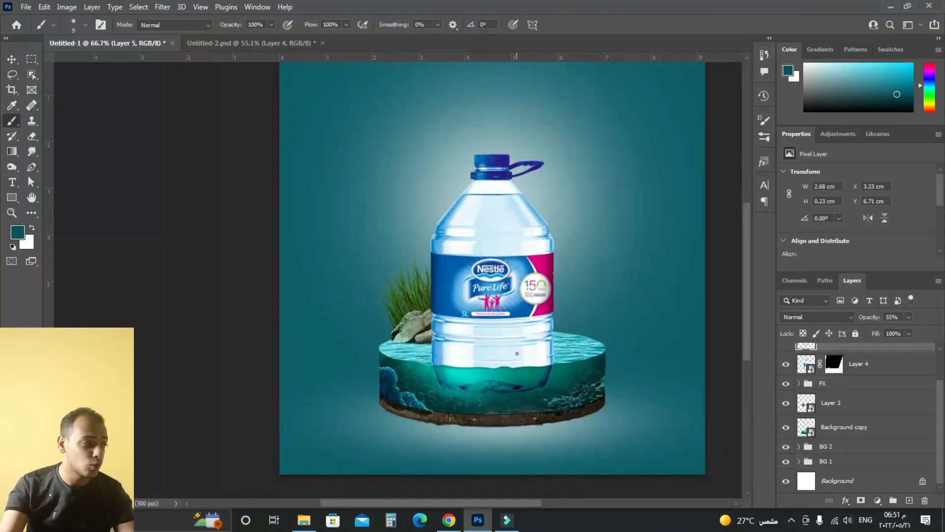
left_click_drag(509, 332, 483, 357)
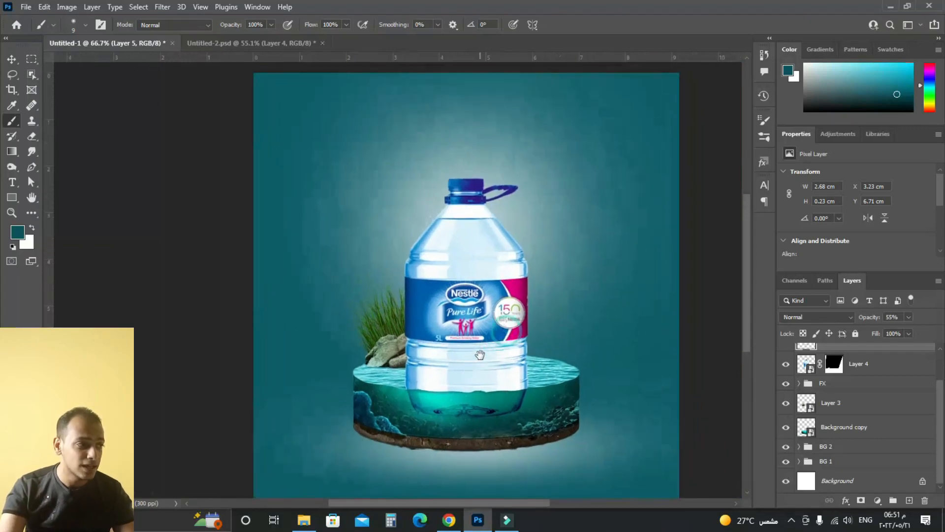
scroll(479, 345, "down", 1)
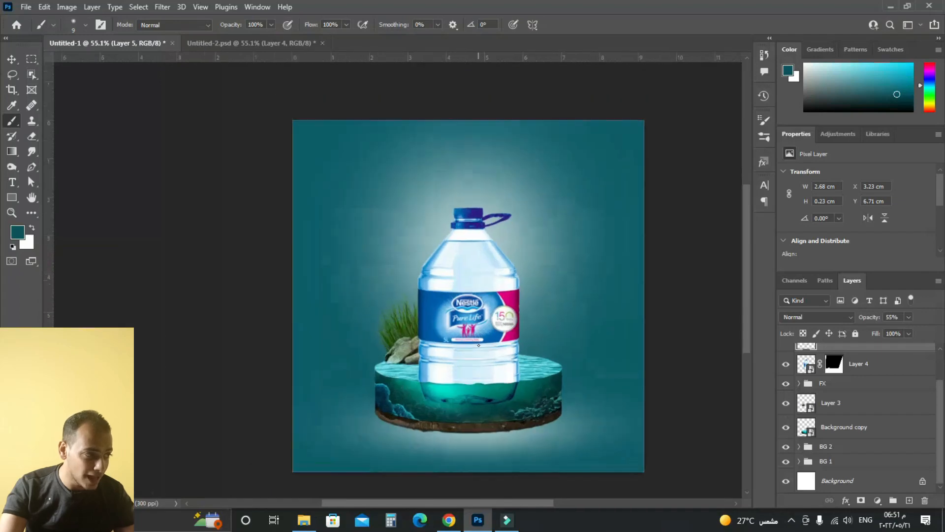
scroll(475, 335, "up", 1)
scroll(470, 320, "down", 2)
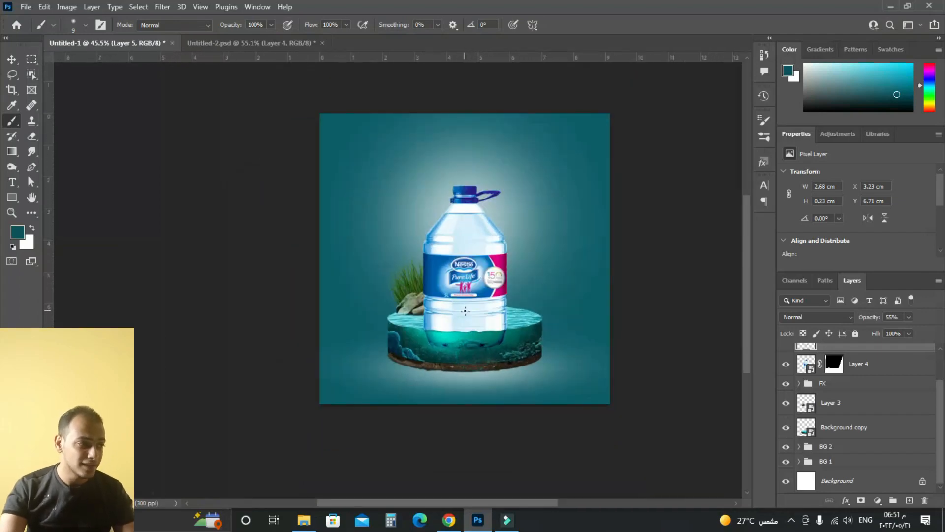
scroll(420, 300, "up", 2)
scroll(781, 377, "up", 1)
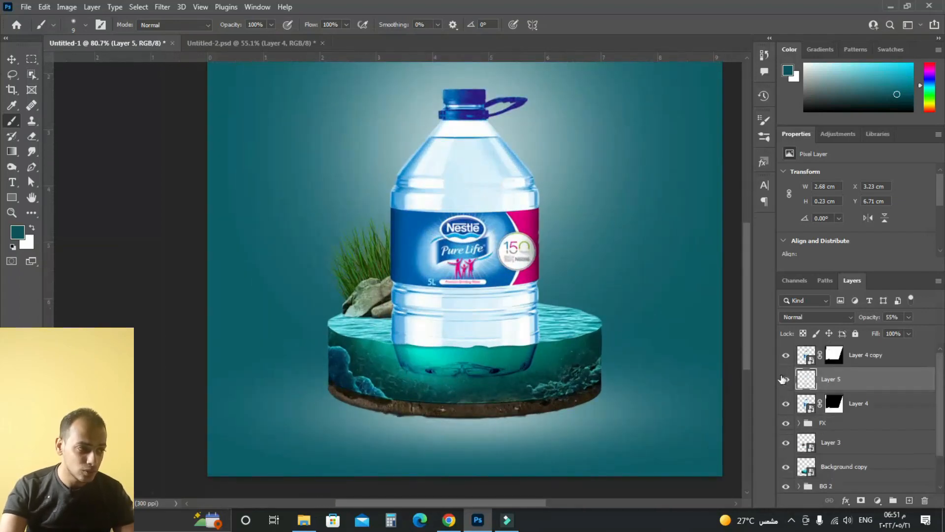
- Group Layer 4 copy, Layer 5 and Layer 4, and name the group S
left_click(881, 357)
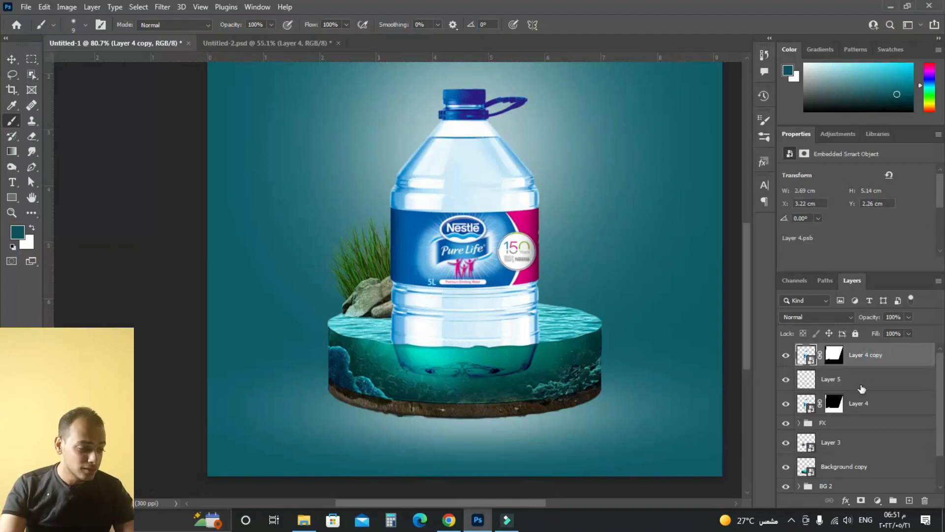
left_click(862, 413)
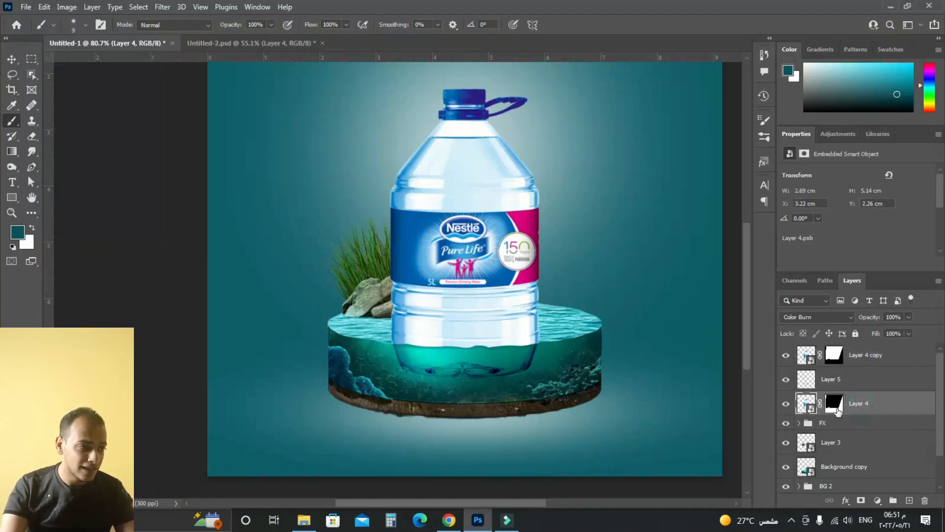
left_click(875, 364, "shift")
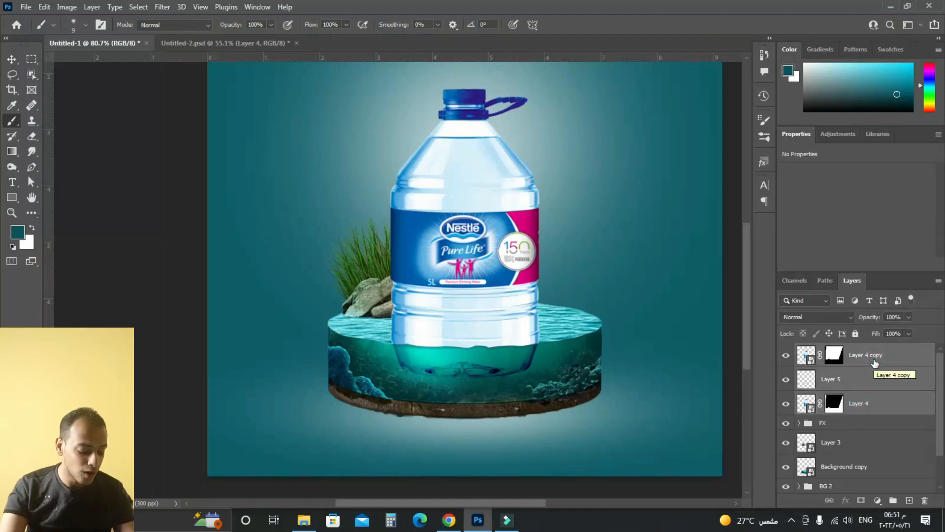
key("ctrl+g")
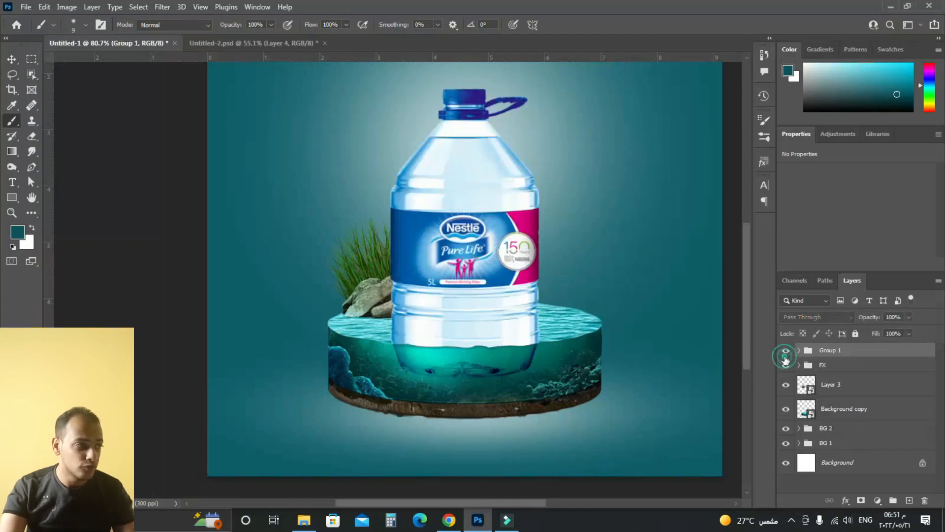
double_click(828, 351)
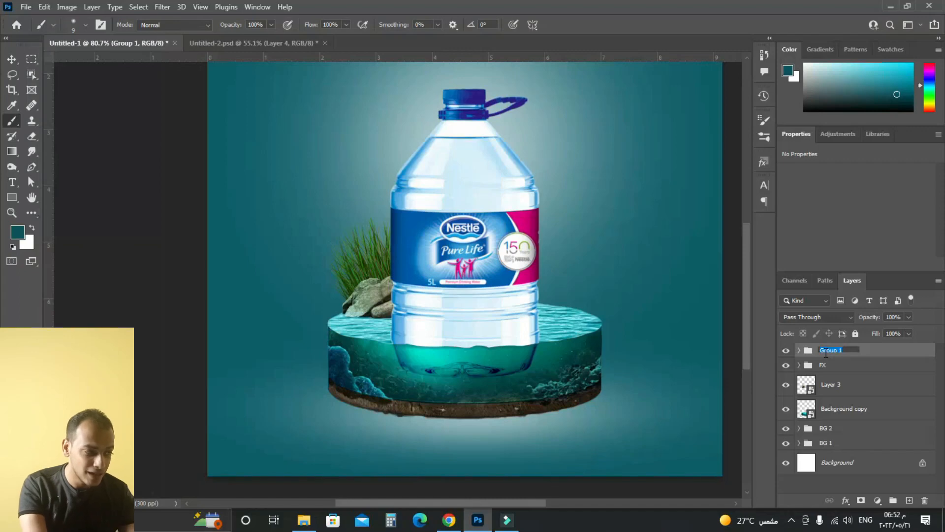
type("S")
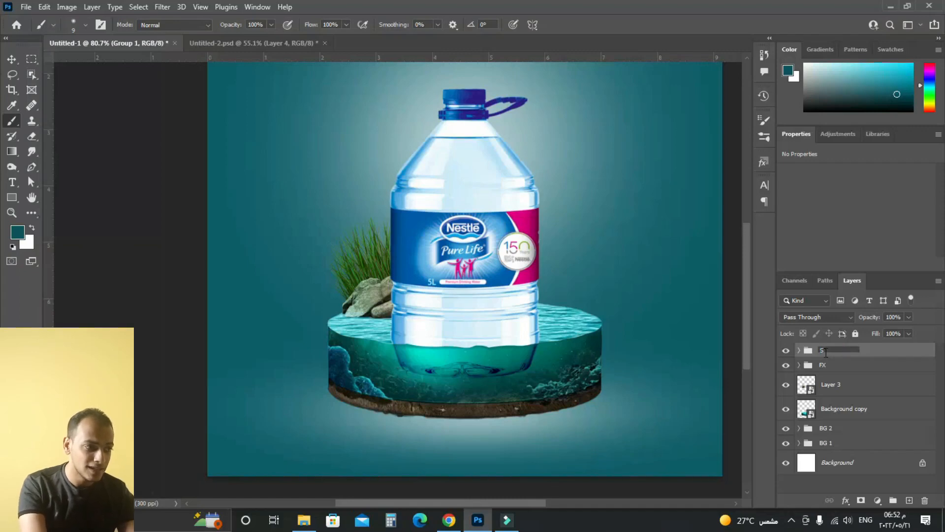
key("Return")
- Compare the scene with and without the bottle group S and review the layers inside it
left_click(785, 350)
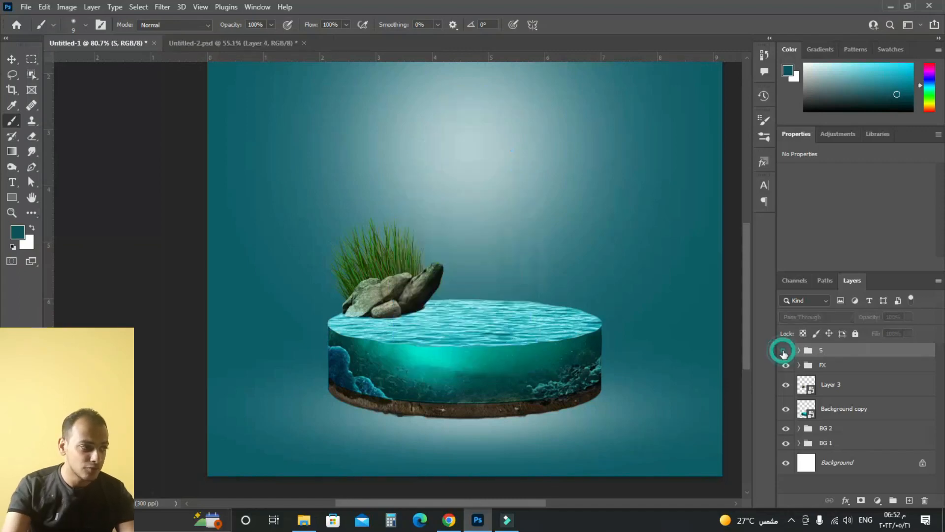
left_click(785, 350)
left_click(785, 351)
left_click(784, 351)
left_click(785, 351)
left_click(785, 351)
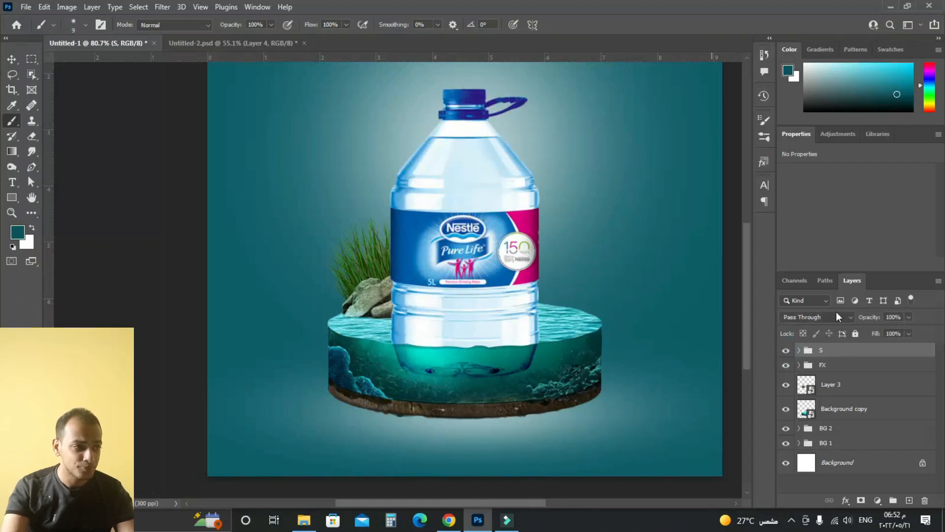
left_click(799, 350)
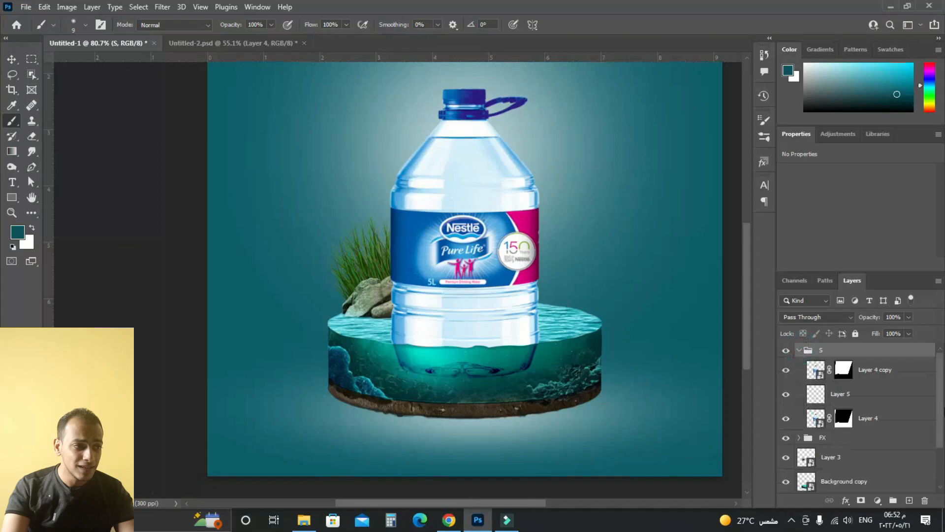
left_click(875, 366)
key("ctrl+minus")
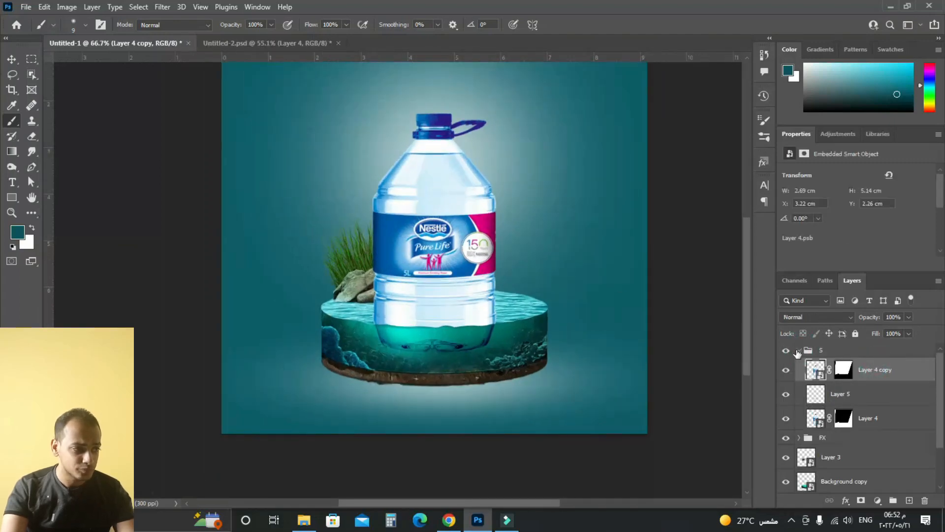
left_click(804, 352)
left_click(802, 353)
scroll(505, 239, "down", 2)
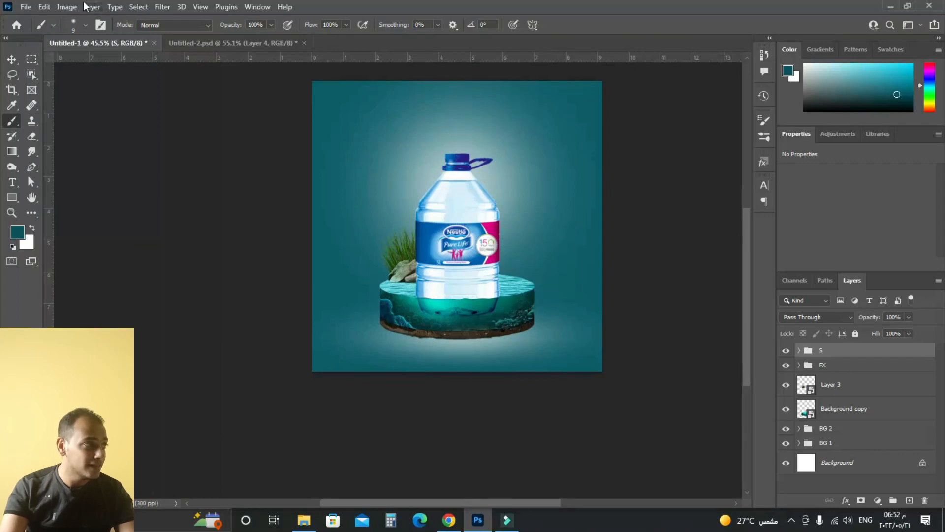
- Open the sea turtle image 9.png from the materials folder as a separate document
left_click(31, 9)
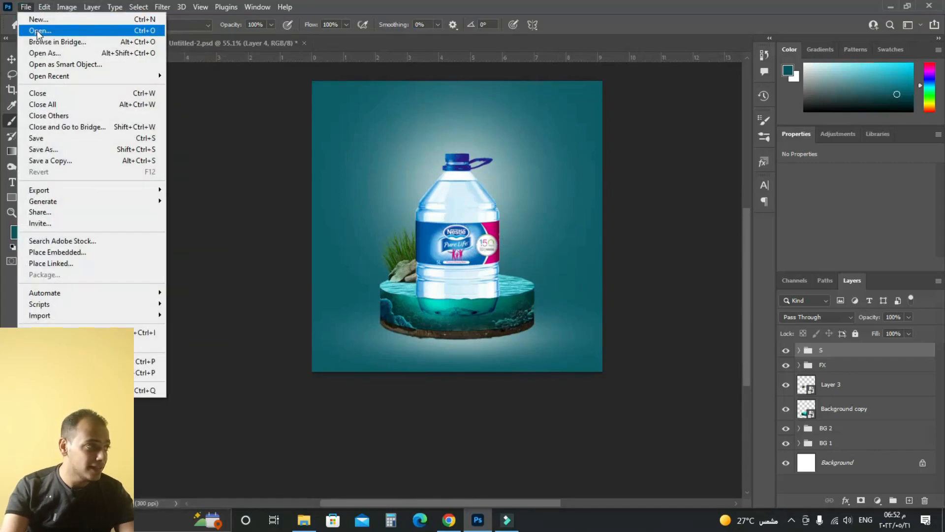
left_click(30, 27)
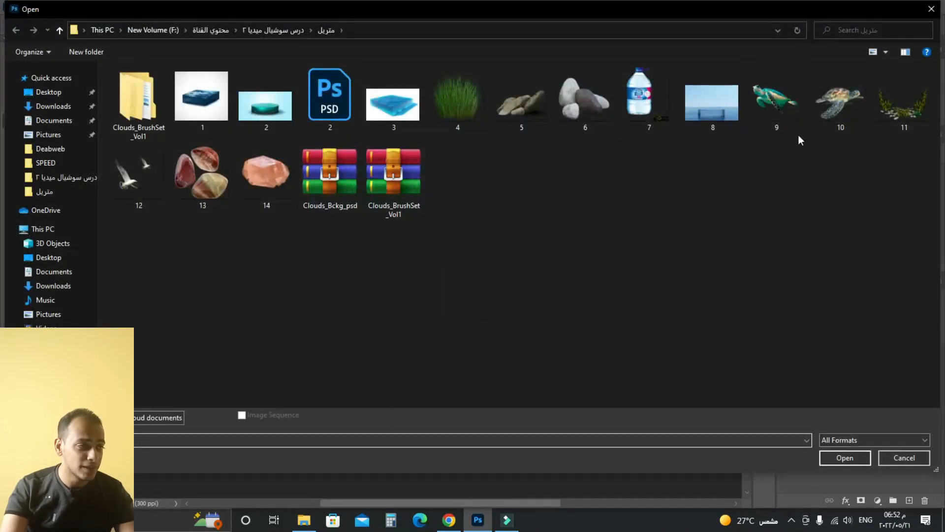
double_click(784, 111)
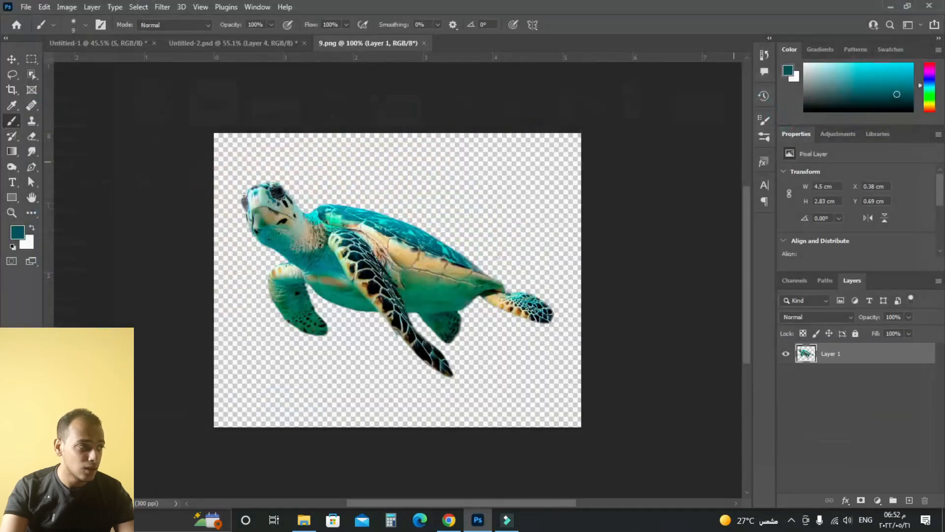
- Copy the sea turtle from 9.png into the Untitled-1 composition and close the 9.png document
scroll(376, 232, "up", 2)
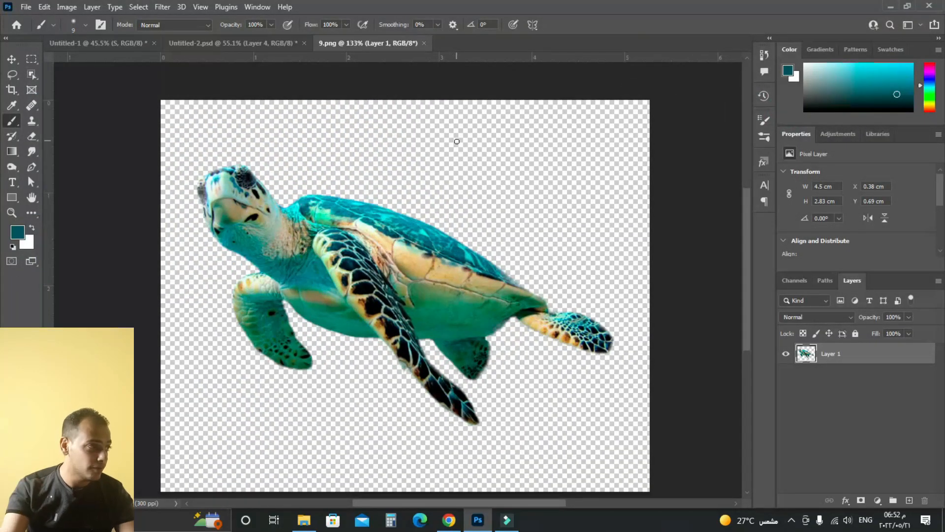
scroll(457, 141, "down", 1)
key("v")
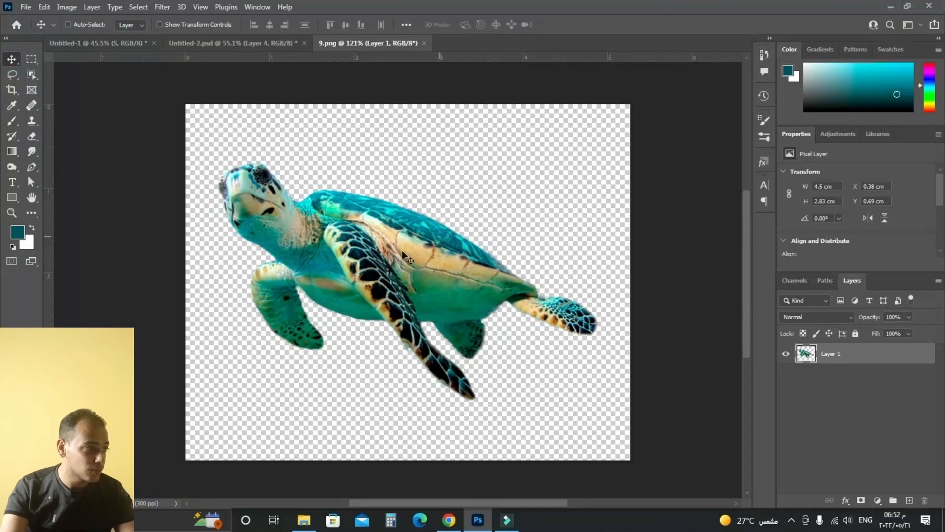
left_click_drag(401, 250, 503, 223)
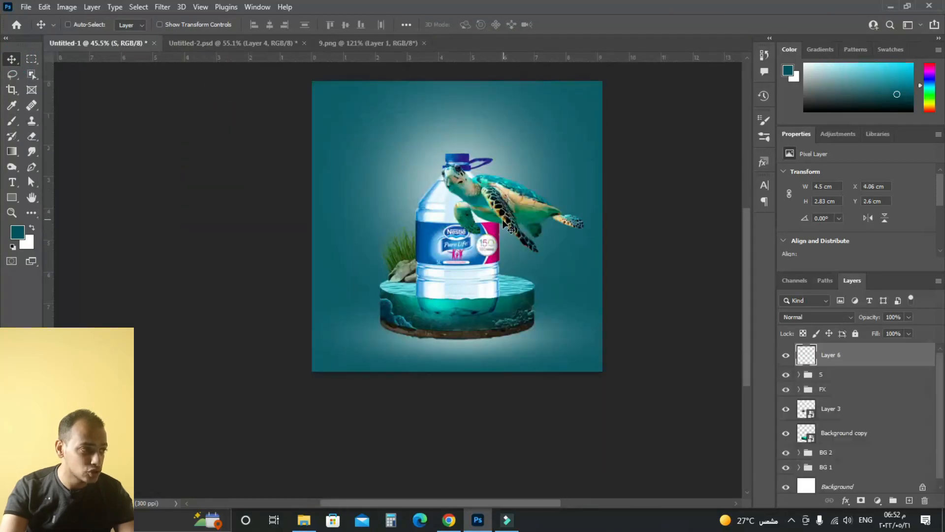
left_click(443, 42)
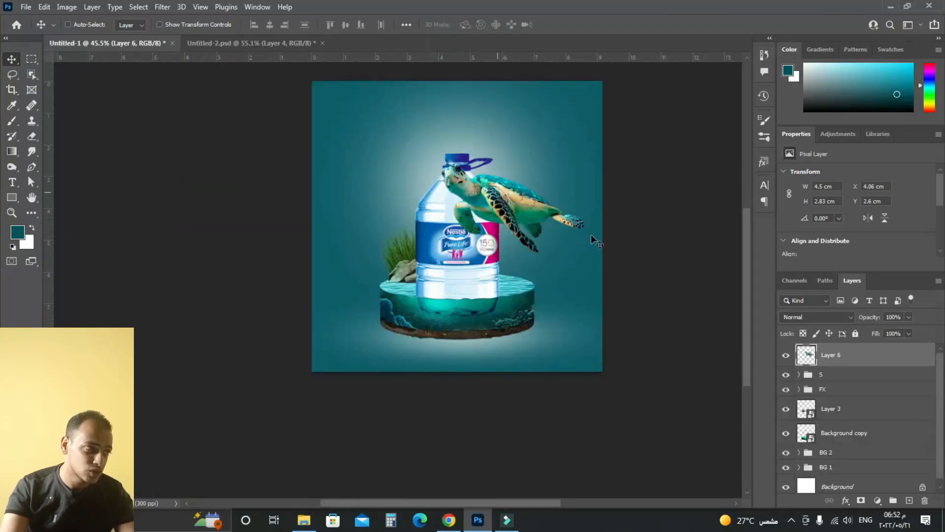
- Move the turtle down over the bottle and convert its layer, Layer 6, to a smart object
scroll(542, 245, "up", 6)
left_click_drag(518, 193, 471, 265)
scroll(519, 281, "up", 2)
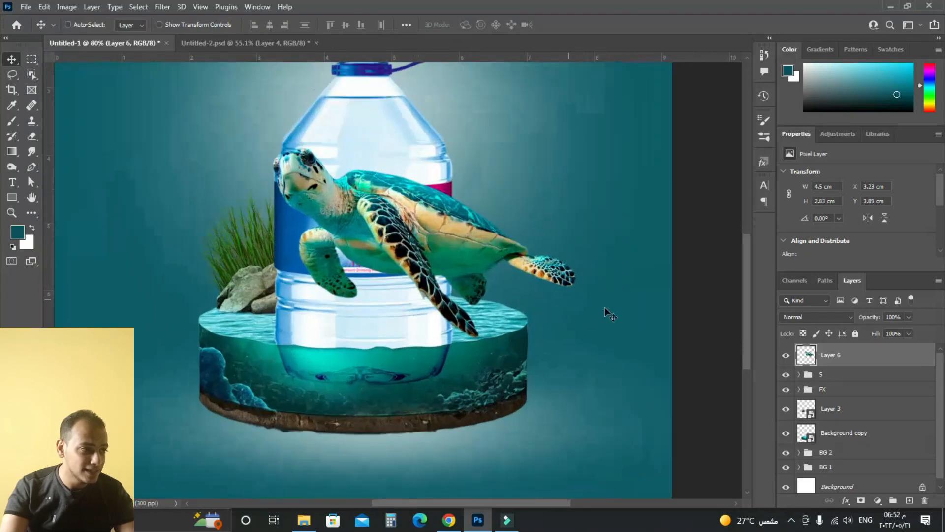
scroll(605, 306, "up", 2)
right_click(870, 359)
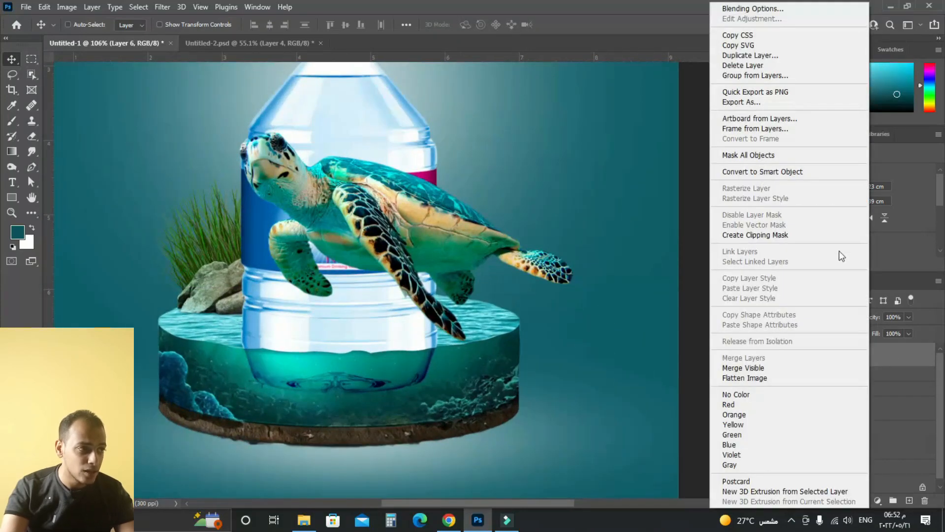
left_click(782, 172)
scroll(610, 269, "up", 2)
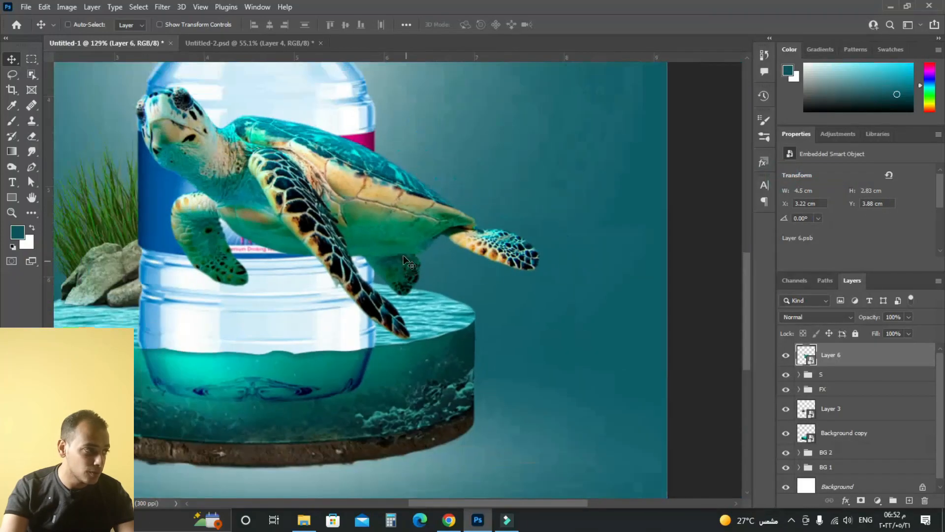
- Scale the turtle proportionally to 22.52% and place it underwater inside the podium, just beside the bottle's submerged base
left_click_drag(346, 203, 459, 269)
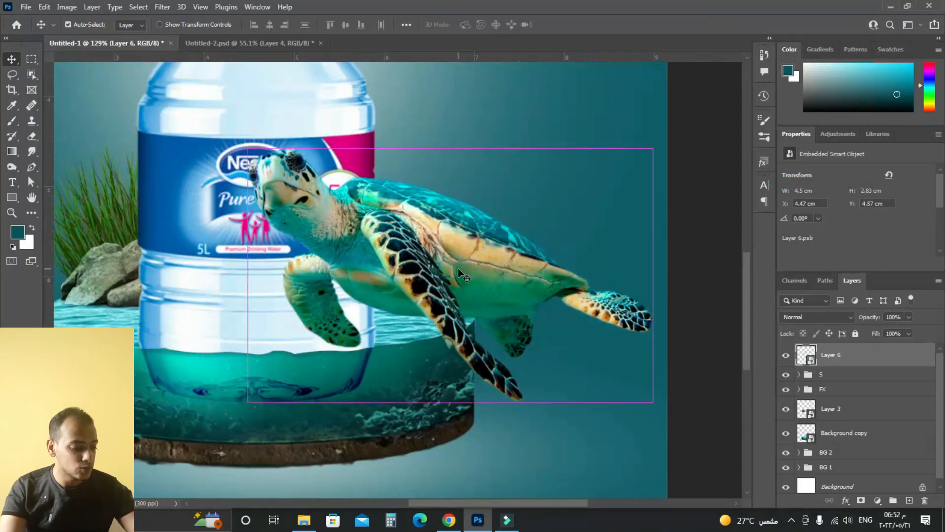
key("ctrl+t")
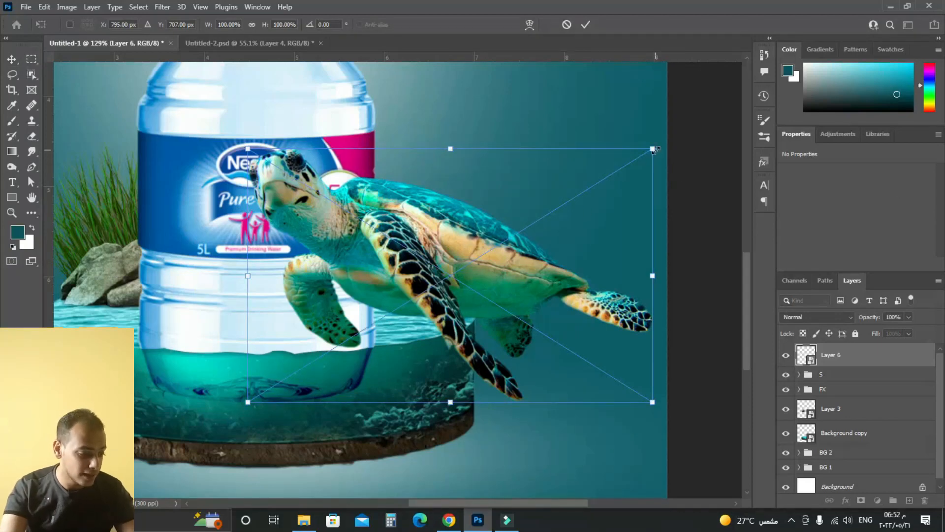
left_click_drag(654, 149, 613, 273)
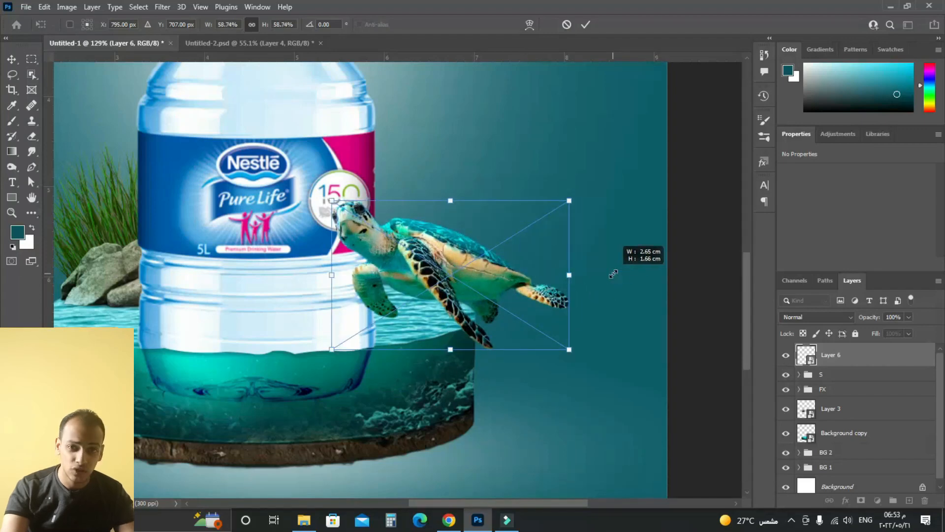
left_click_drag(613, 274, 540, 320)
scroll(490, 323, "up", 3)
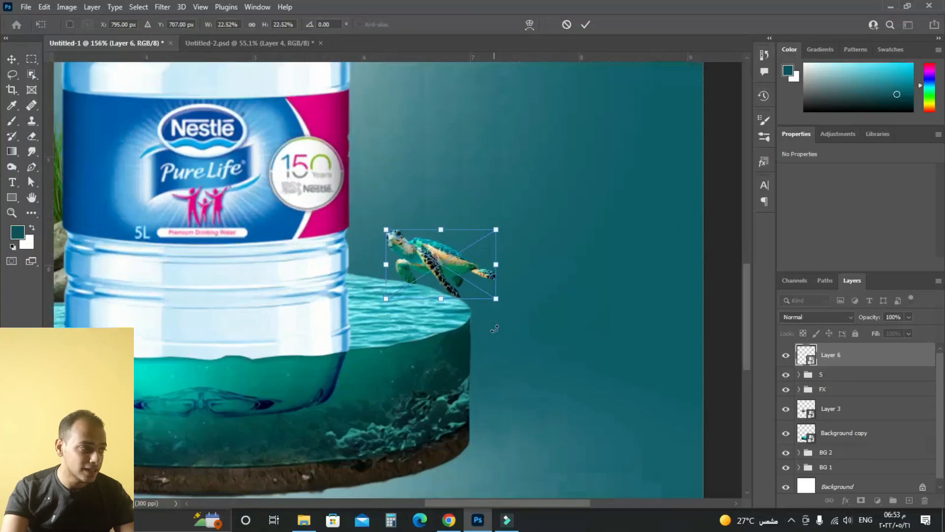
left_click_drag(450, 277, 411, 401)
key("Return")
- Examine the turtle's size and placement within the underwater part of the podium
scroll(596, 288, "down", 3)
scroll(427, 400, "up", 2)
scroll(424, 397, "down", 2)
scroll(422, 397, "up", 2)
scroll(427, 400, "up", 3)
scroll(414, 392, "up", 2)
scroll(410, 413, "down", 2)
scroll(411, 415, "down", 2)
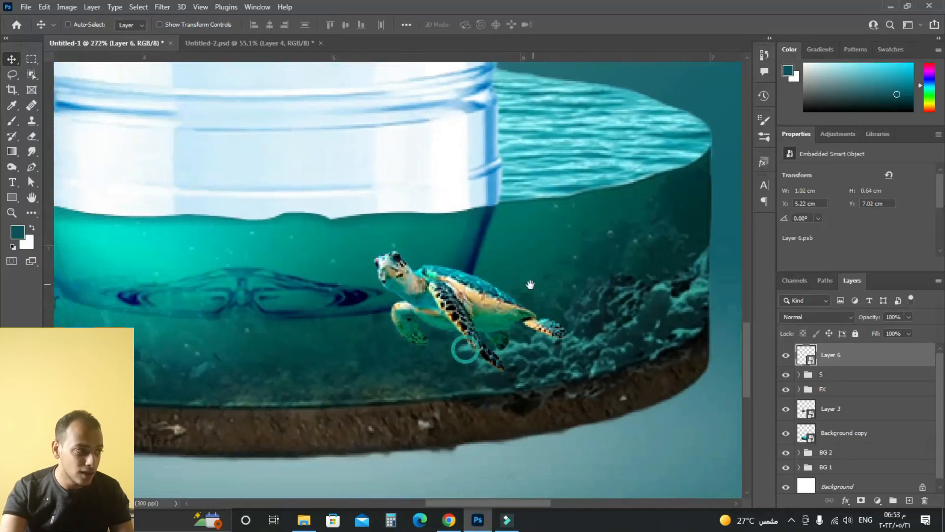
- Add a layer mask to the turtle layer and choose the Eraser tool at 25% opacity
left_click(861, 500)
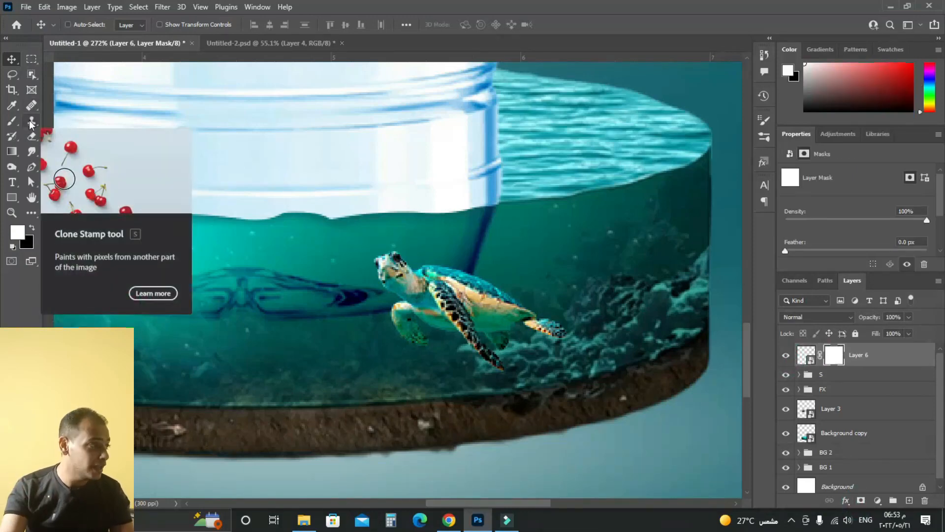
left_click(15, 123)
left_click_drag(15, 123, 45, 127)
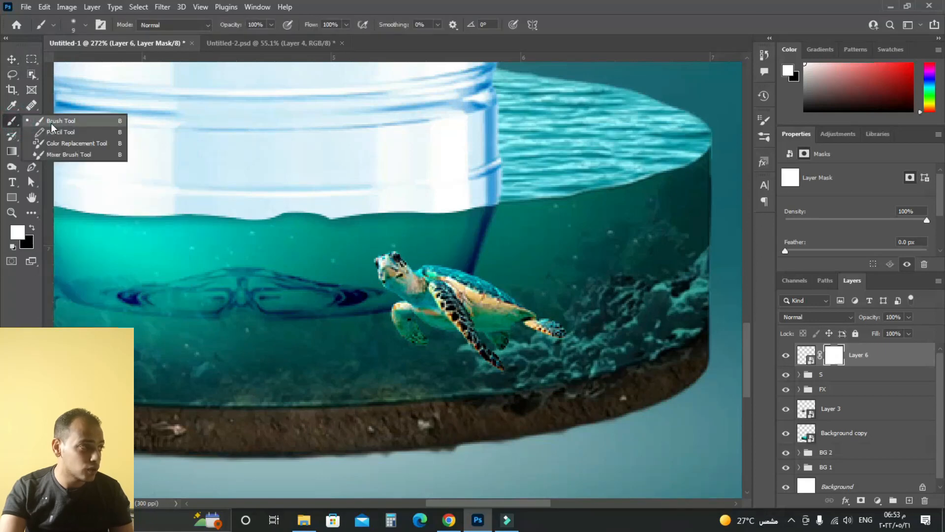
left_click(51, 126)
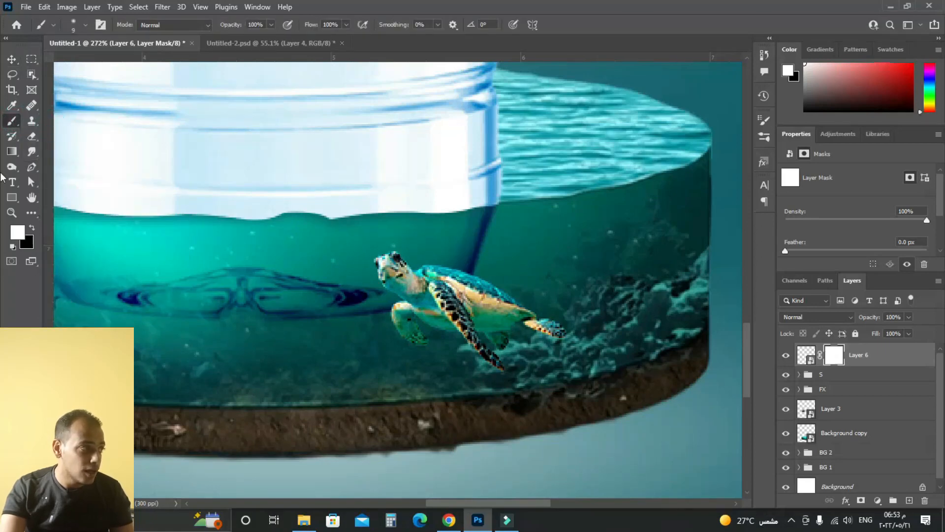
left_click_drag(31, 136, 35, 148)
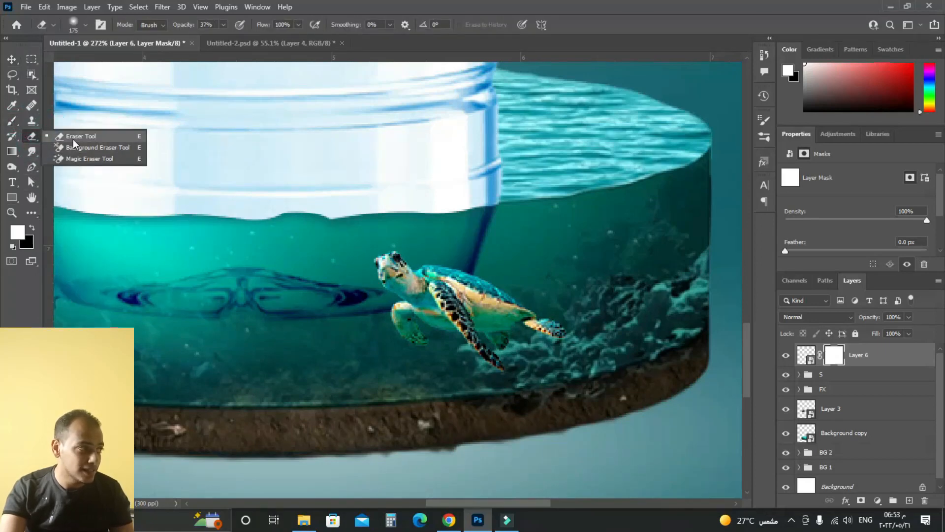
left_click(37, 137)
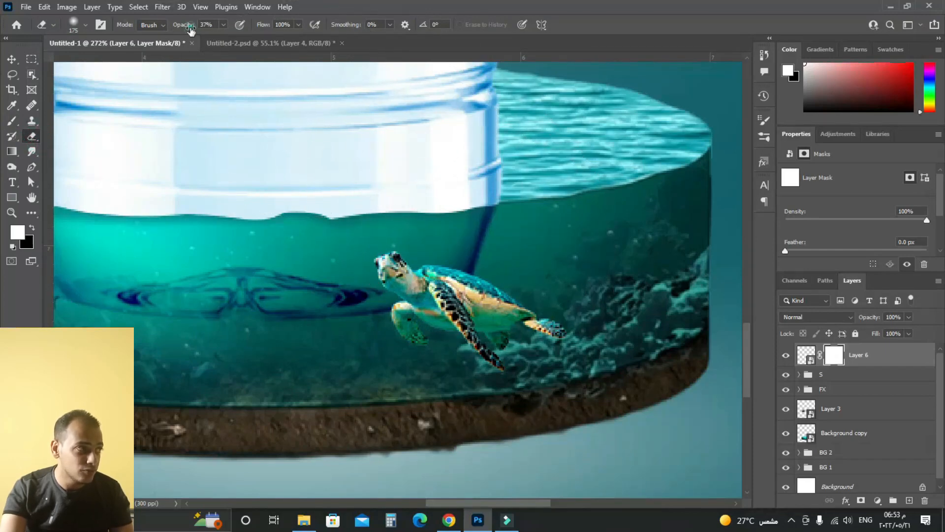
left_click_drag(189, 28, 182, 28)
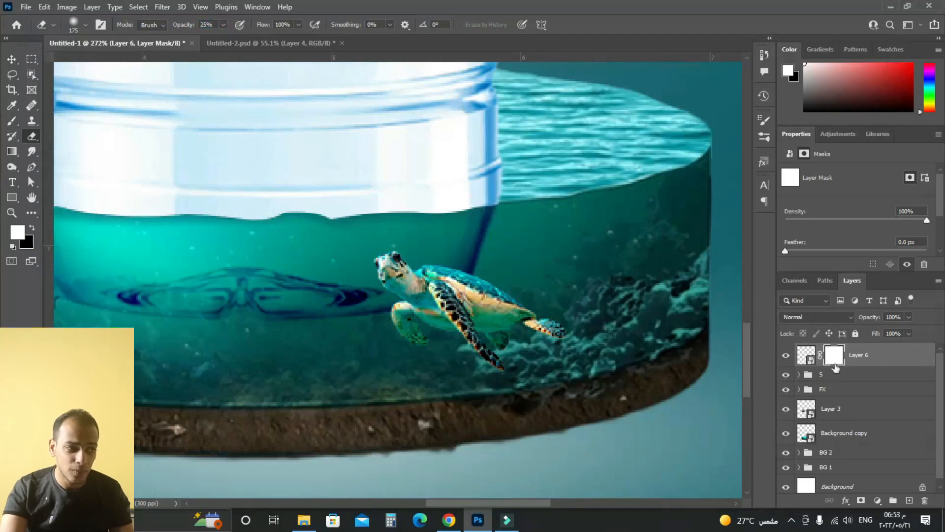
- With a size 80 eraser, partly fade the turtle's rear body, hind flippers and front flipper tip on its layer mask
scroll(544, 347, "up", 1)
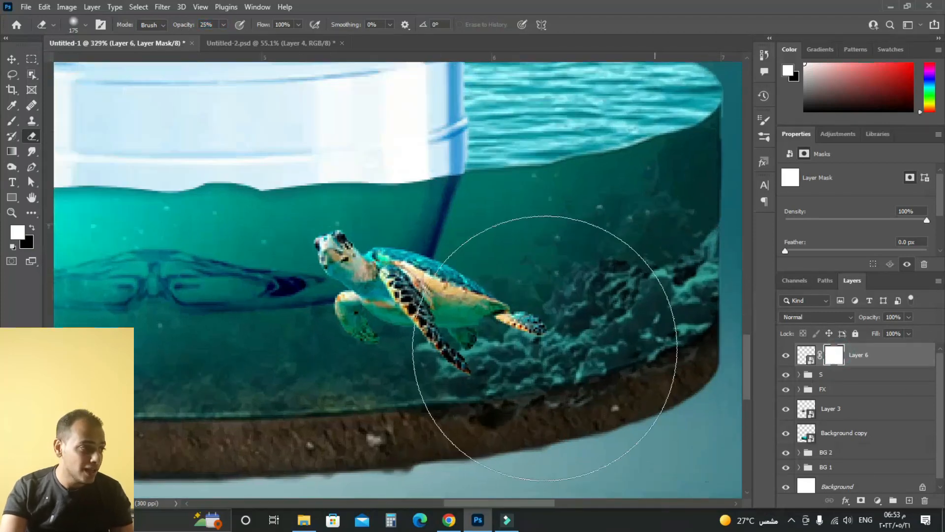
scroll(545, 348, "up", 1)
key("bracketleft")
key("bracketleft")
key("bracketleft")
key("bracketleft")
key("bracketleft")
key("bracketleft")
key("bracketleft")
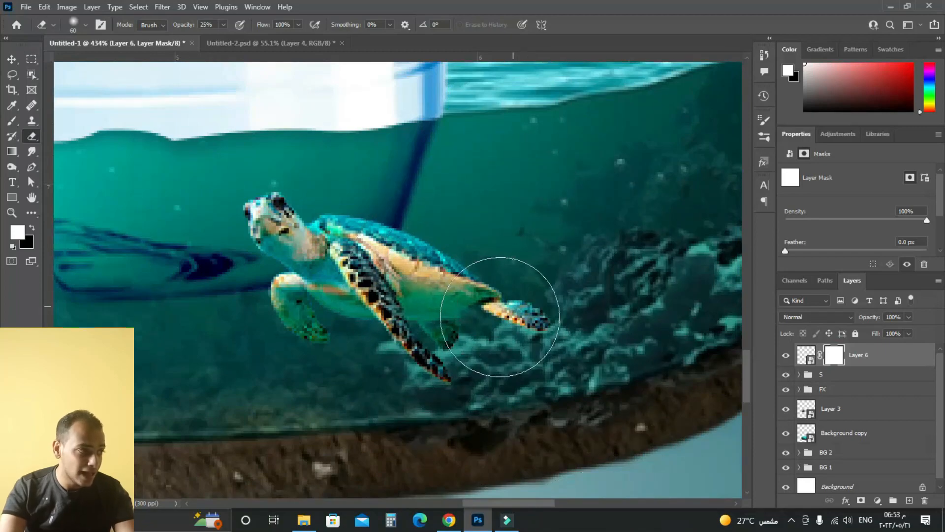
scroll(500, 316, "up", 1)
key("bracketright")
left_click(482, 319)
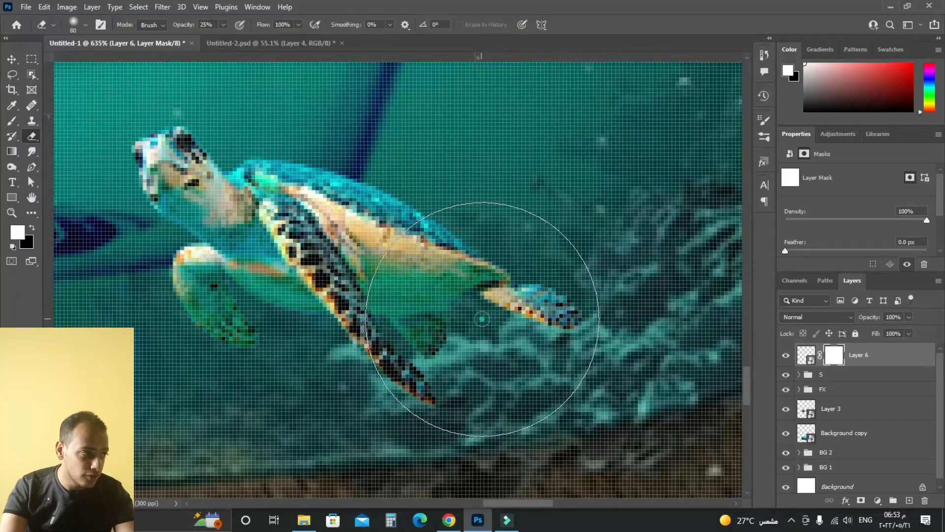
left_click(419, 280)
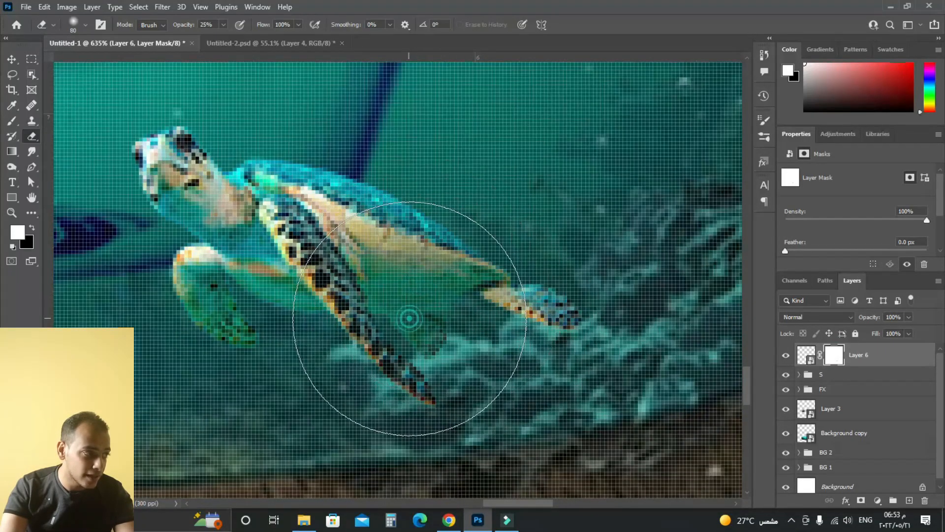
scroll(436, 290, "down", 3)
left_click(562, 302)
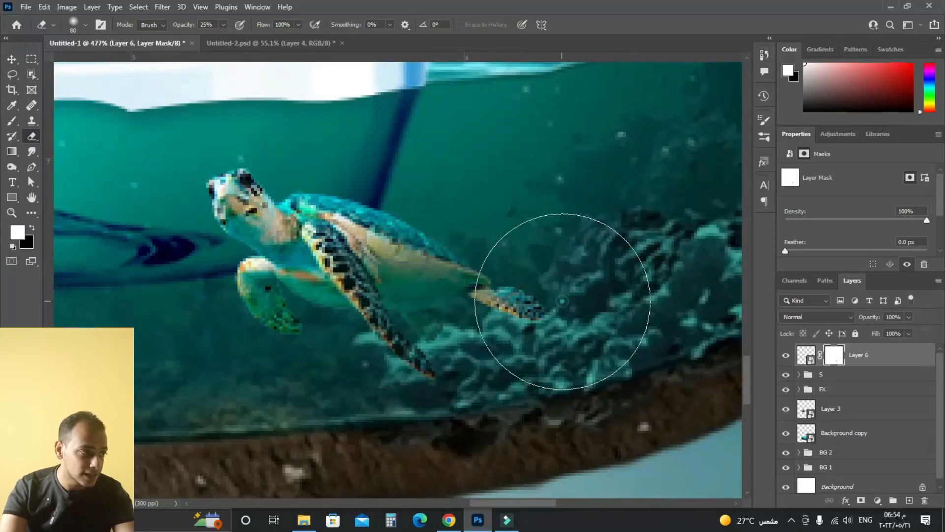
left_click(545, 300)
left_click(420, 322)
- Examine how the faded turtle blends into the water and coral around it
scroll(420, 322, "down", 2)
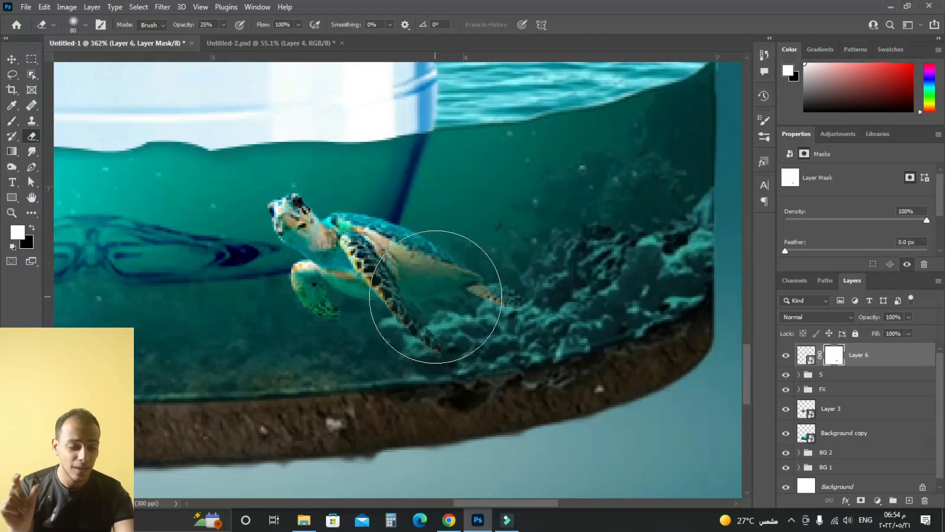
scroll(436, 297, "down", 2)
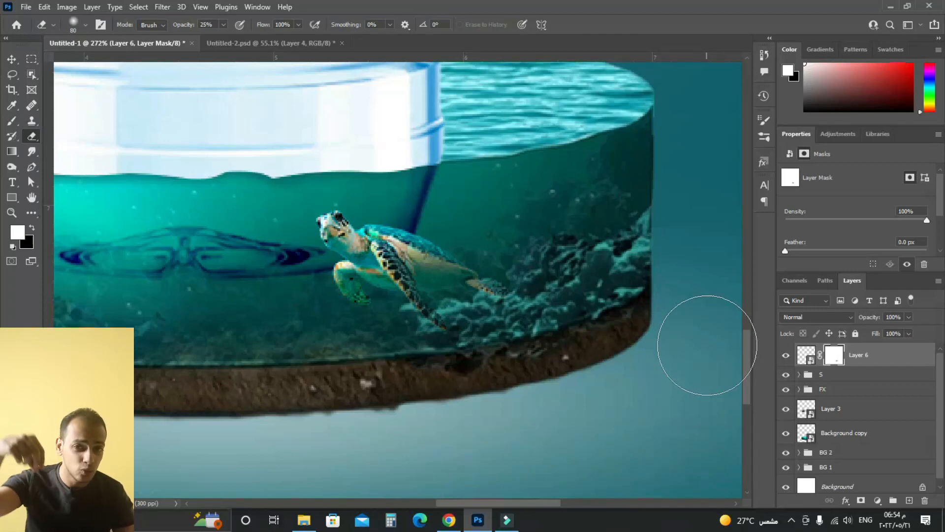
scroll(521, 333, "down", 1)
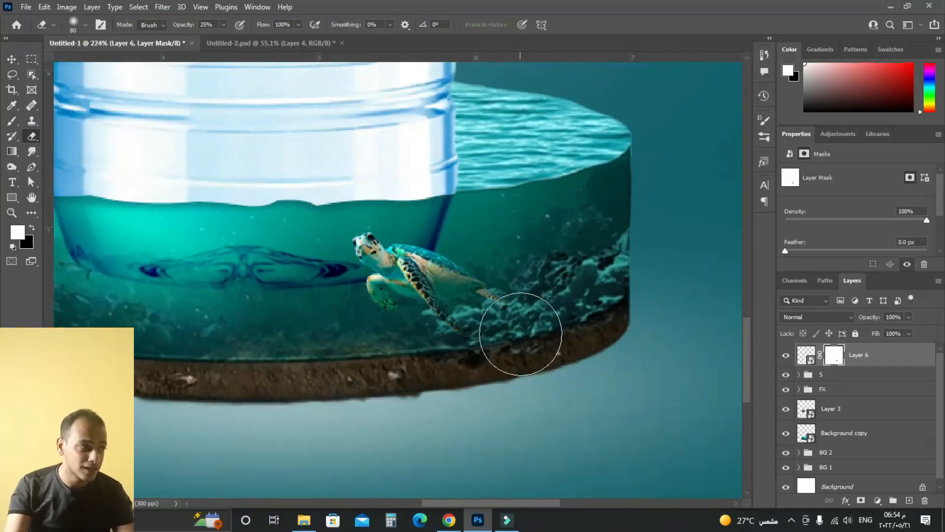
scroll(520, 334, "up", 1)
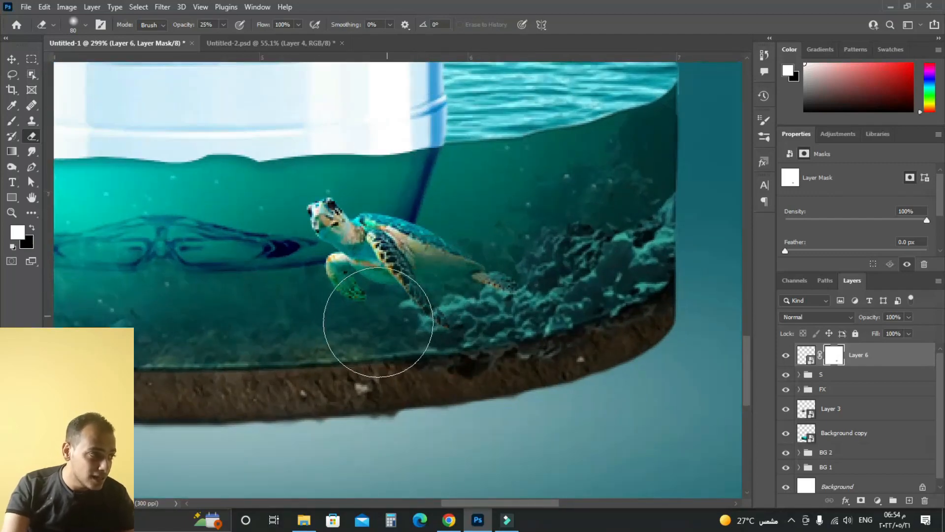
scroll(376, 329, "down", 1)
scroll(376, 329, "down", 2)
left_click_drag(375, 370, 442, 413)
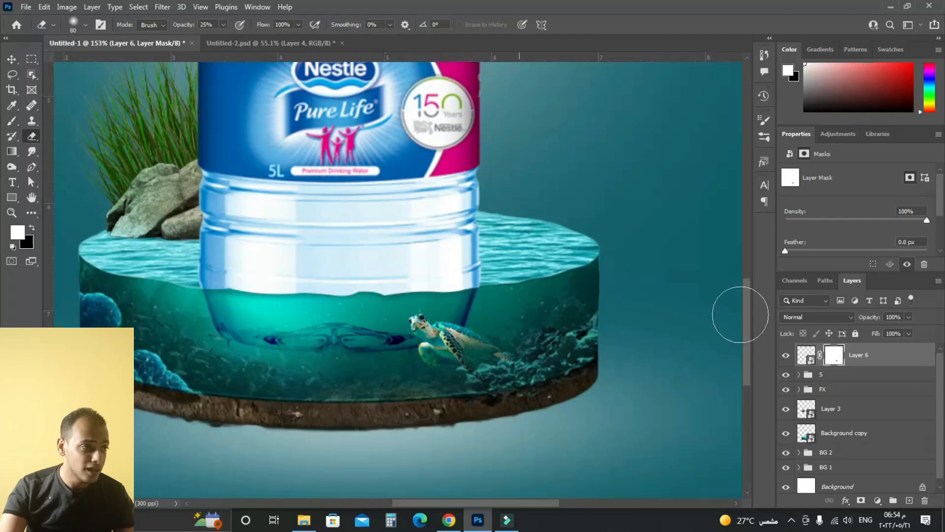
- Add a Photo Filter adjustment above the turtle layer and set its filter color to teal 117b88
left_click(831, 136)
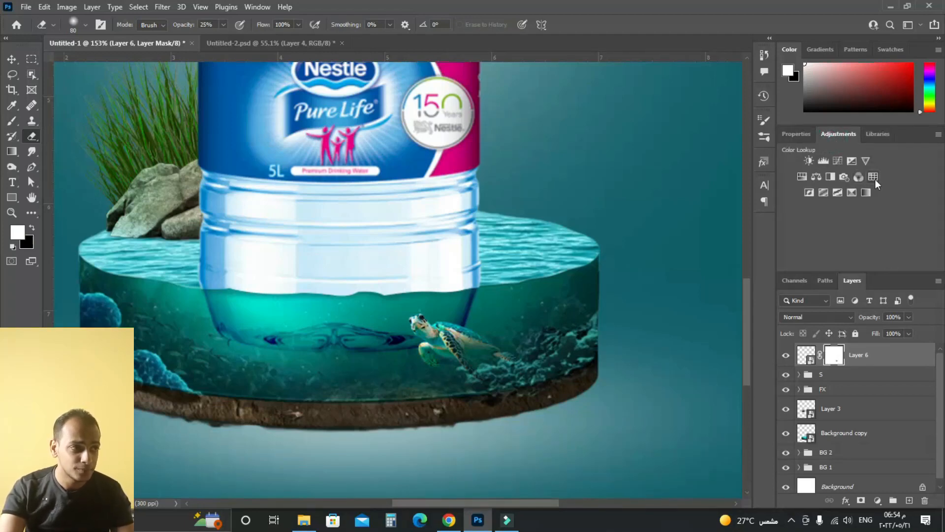
left_click(844, 176)
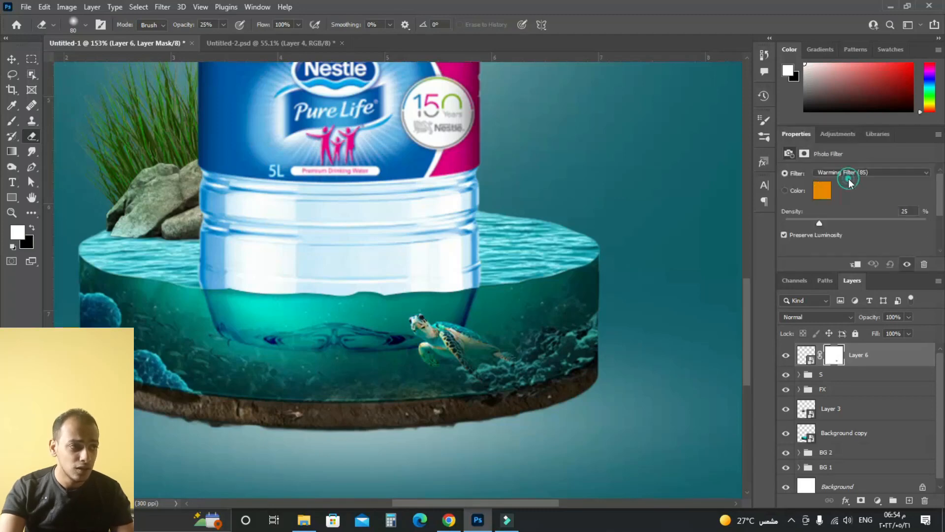
left_click(824, 191)
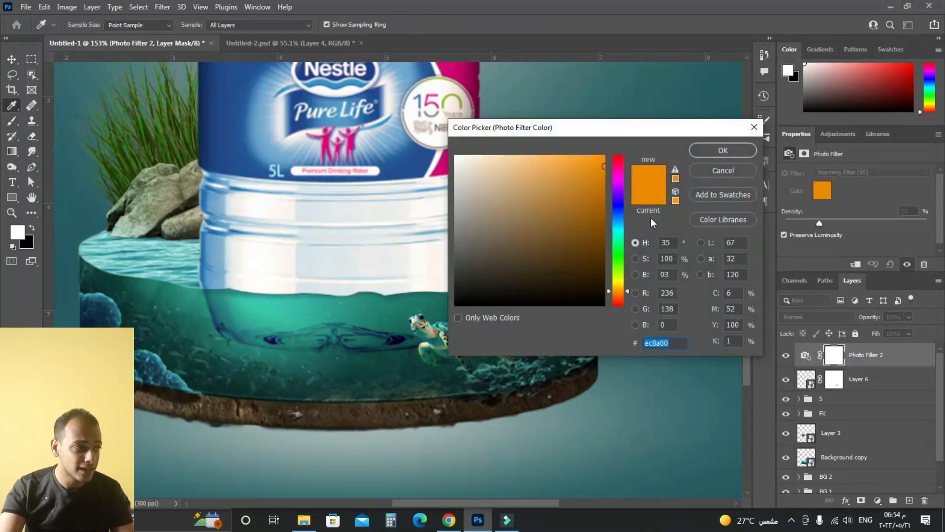
left_click(701, 85)
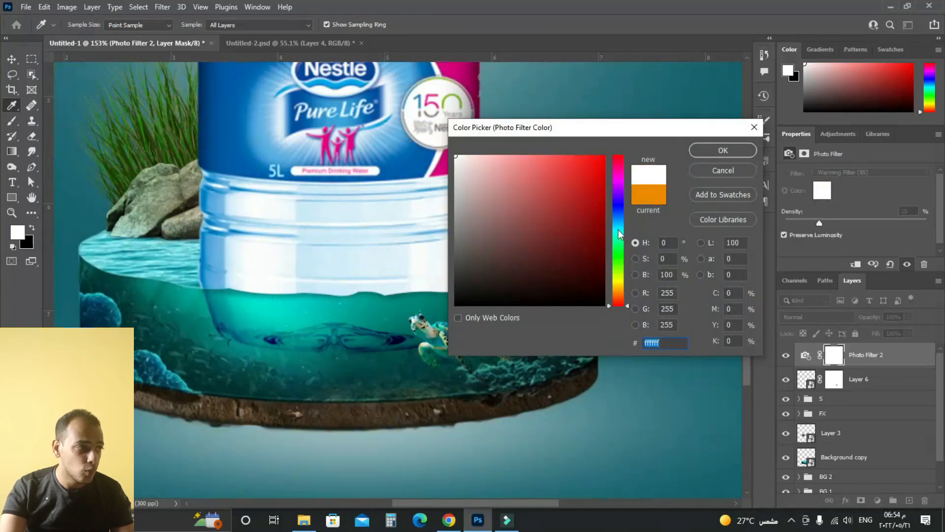
left_click_drag(619, 229, 587, 226)
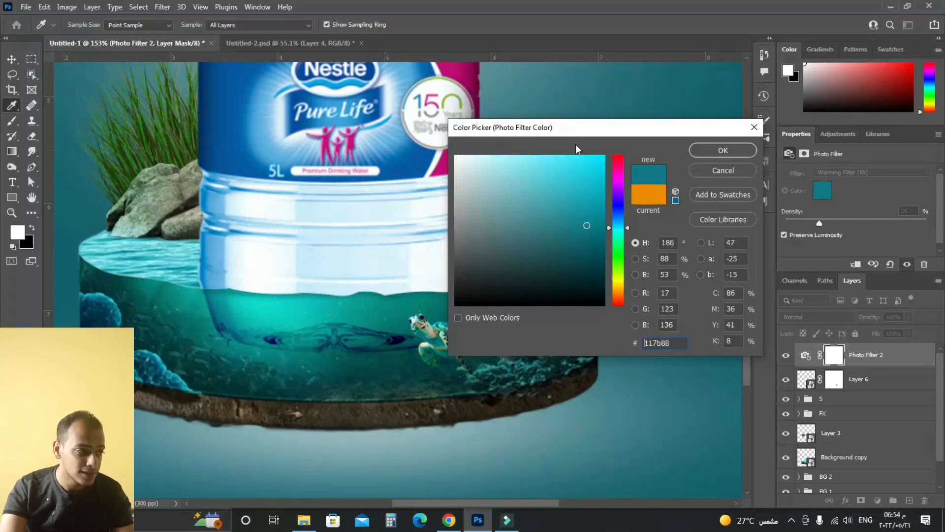
double_click(660, 343)
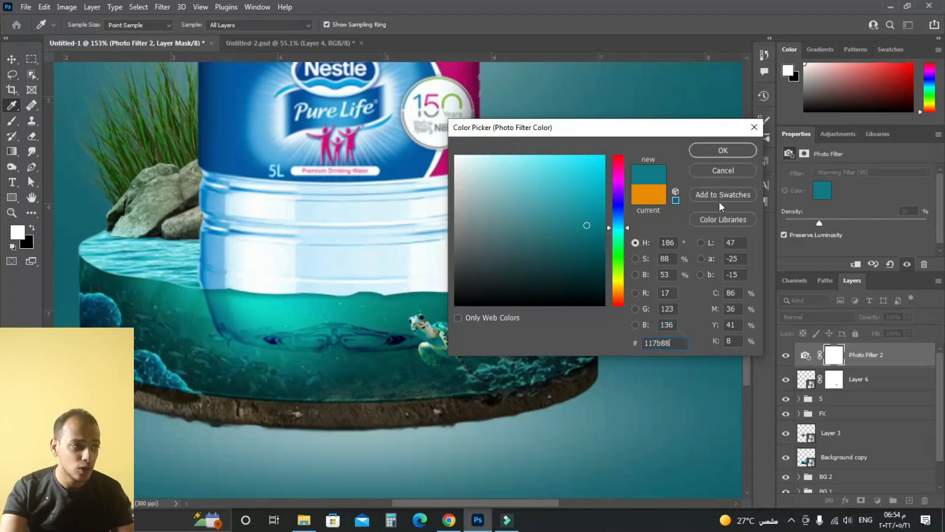
left_click(740, 157)
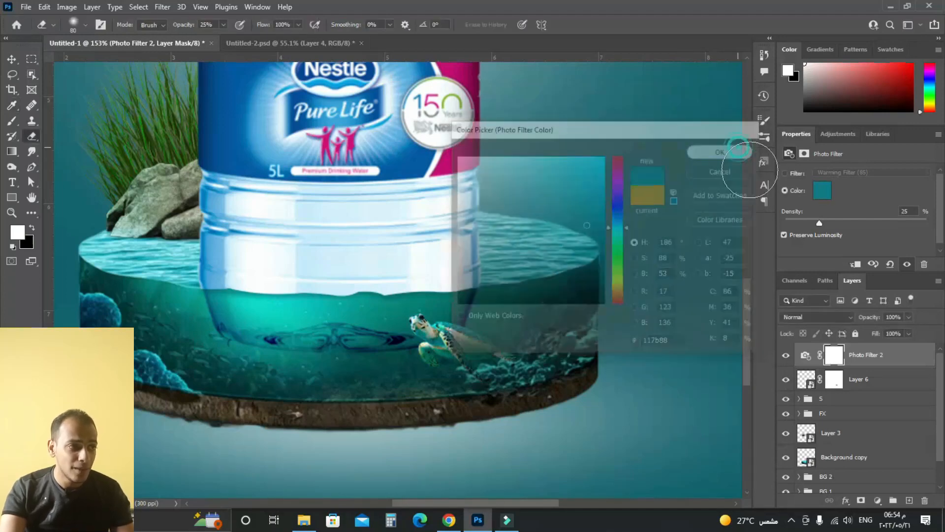
- Check the teal Photo Filter's effect on the image and clip the adjustment to the turtle layer, Layer 6
key("e")
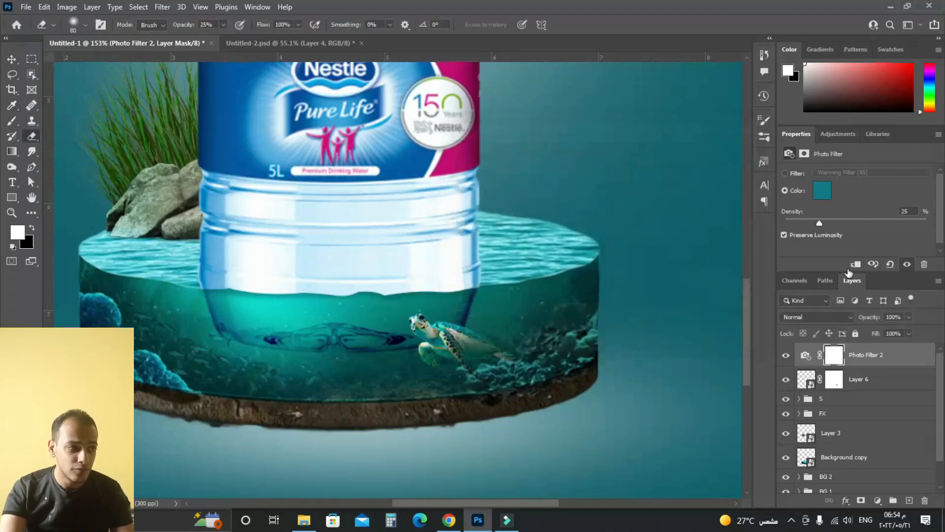
left_click(785, 355)
left_click(785, 355)
left_click(785, 355)
left_click(785, 356)
left_click(785, 356)
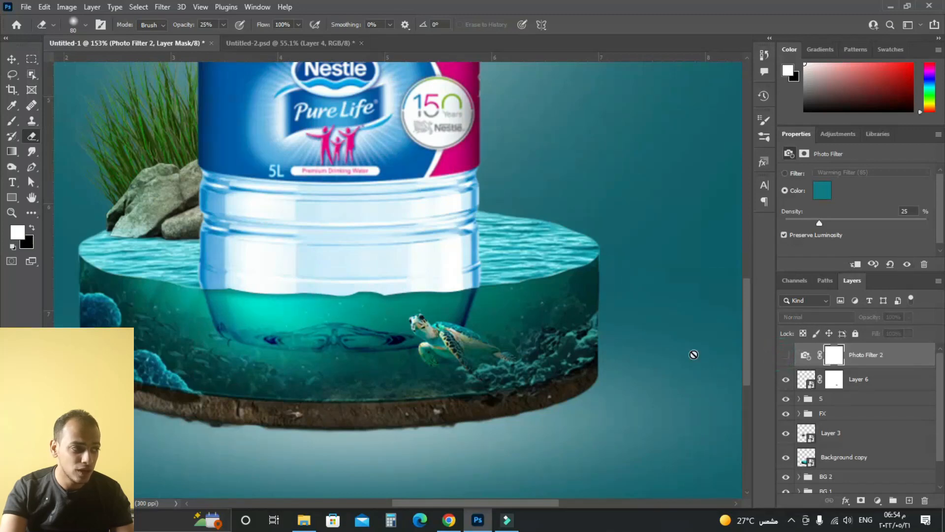
left_click(786, 355)
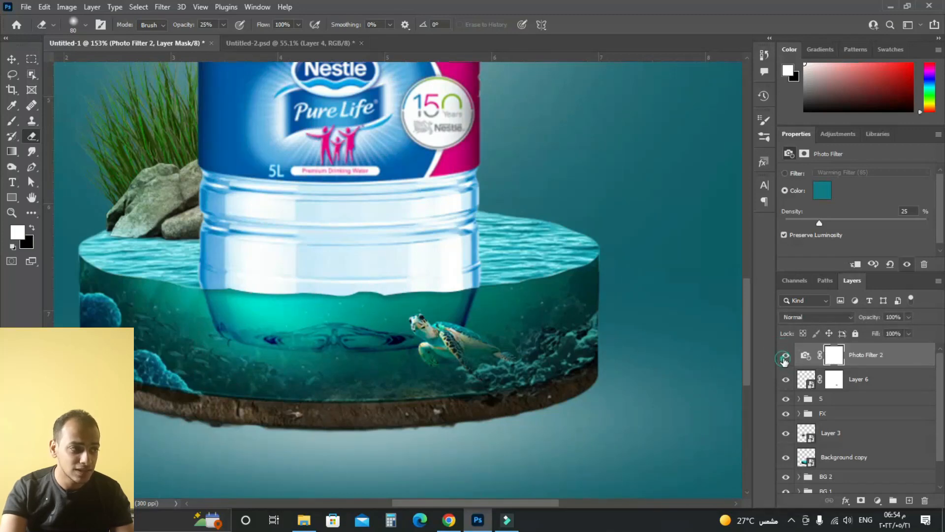
left_click(854, 266)
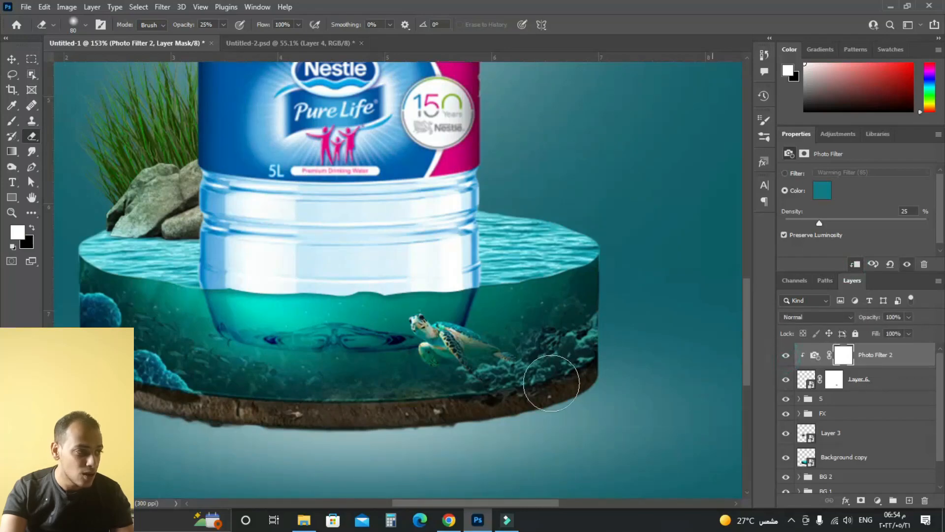
- Raise the turtle's Photo Filter density to 60% and compare the turtle with and without the filter
scroll(472, 354, "up", 5)
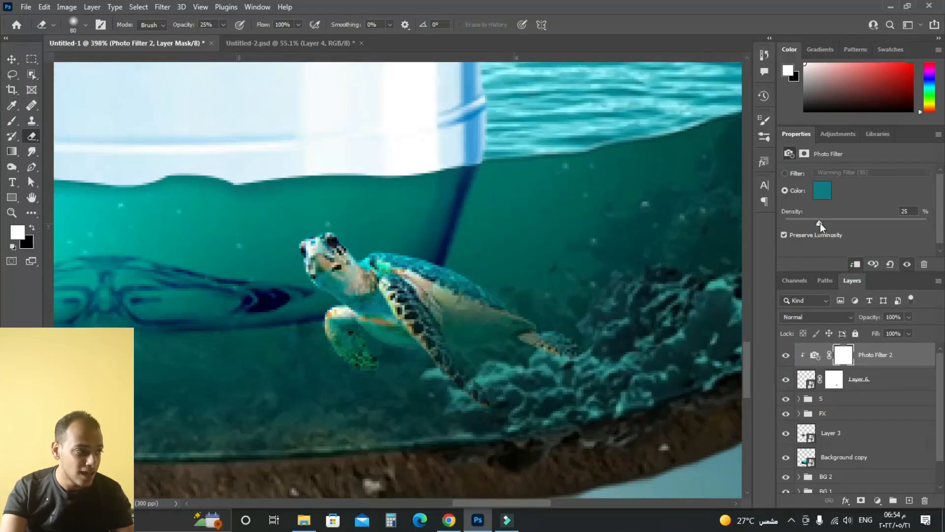
left_click_drag(820, 223, 911, 224)
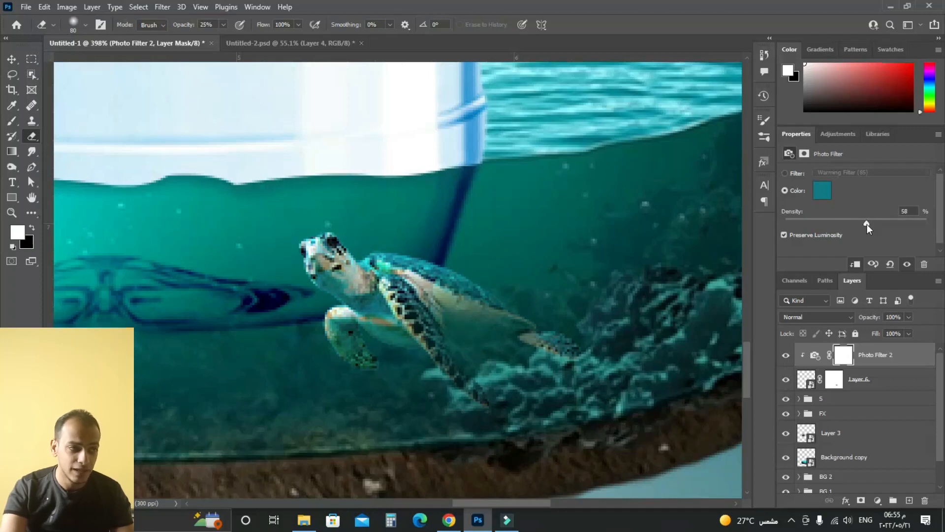
left_click_drag(867, 224, 873, 224)
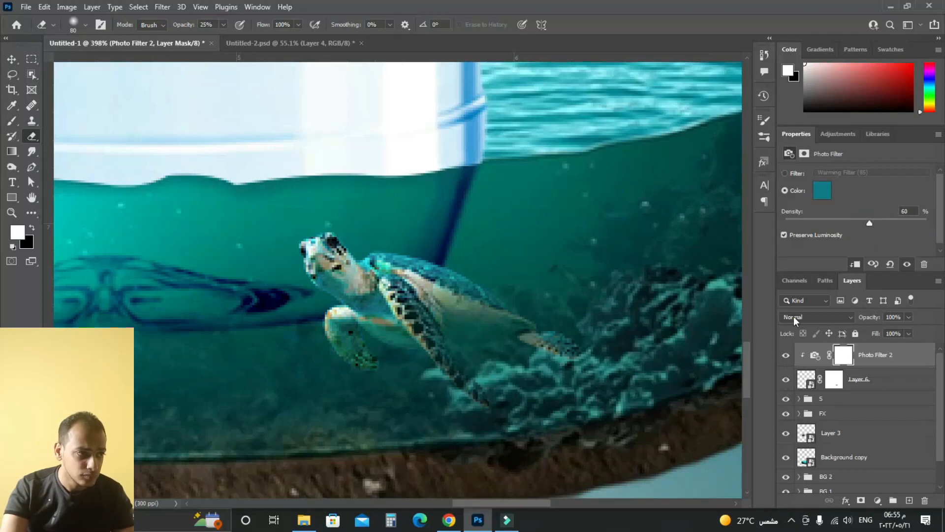
left_click(787, 355)
left_click(787, 355)
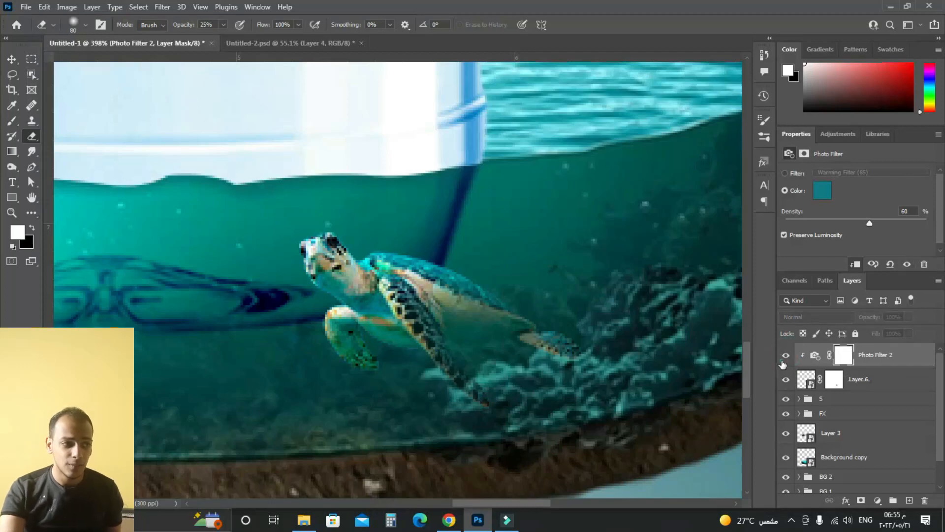
- Enlarge the eraser up to size 125 and partly fade the teal tint around the turtle's head on the Photo Filter mask
left_click(843, 354)
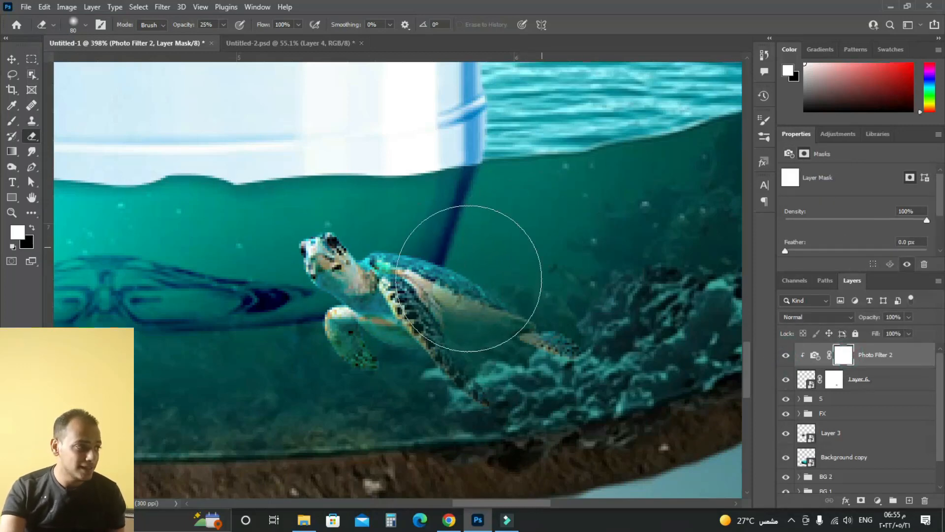
key("bracketright")
key("bracketright")
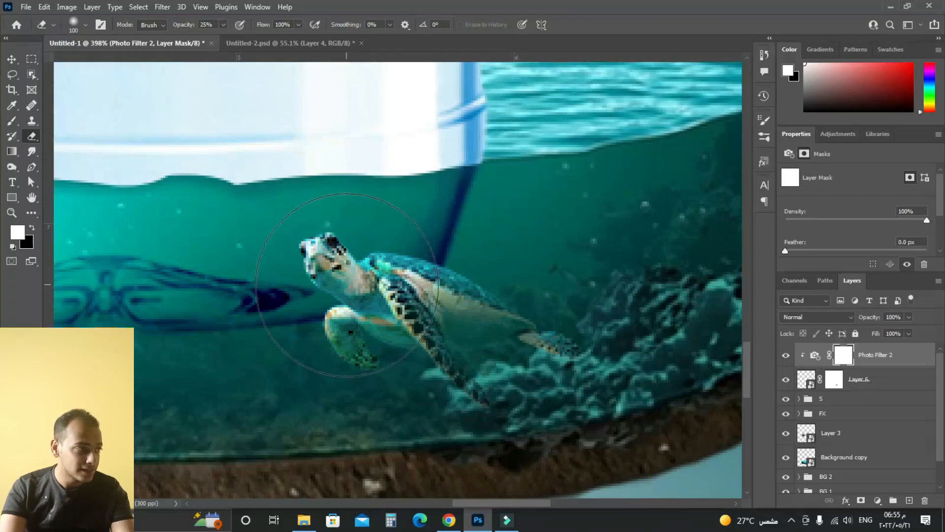
key("bracketright")
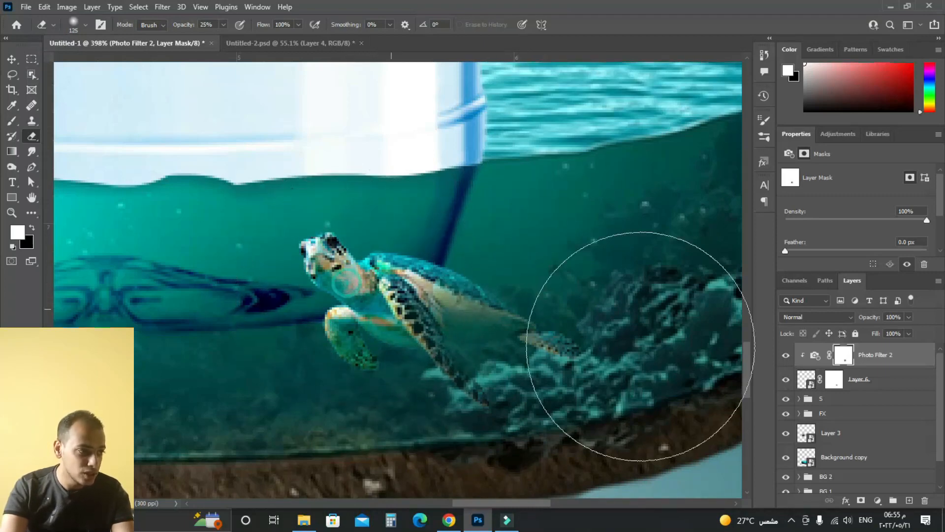
- Compare the turtle with and without its teal Photo Filter, both close up and in the whole composition
left_click(787, 355)
left_click(786, 356)
left_click(786, 356)
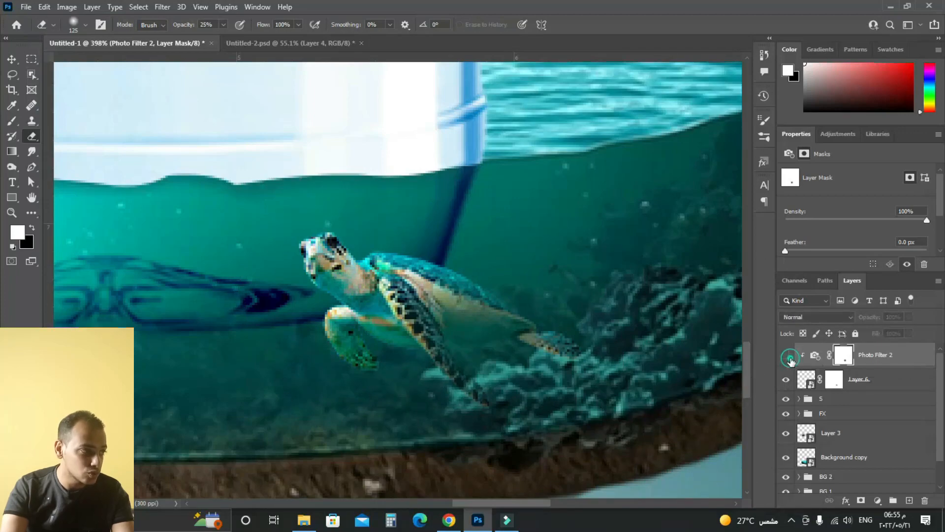
left_click(790, 356)
scroll(569, 337, "up", 2)
scroll(566, 332, "down", 4)
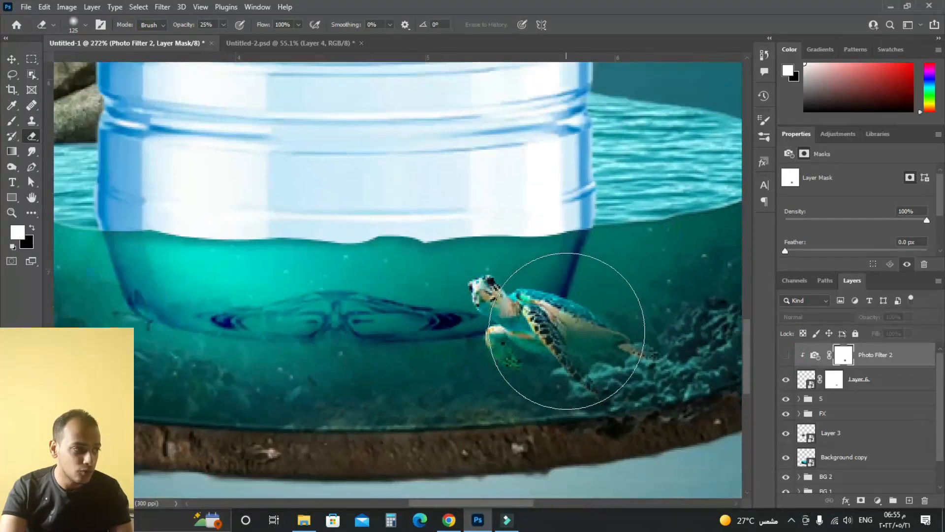
left_click_drag(574, 325, 416, 274)
left_click(785, 363)
left_click(786, 364)
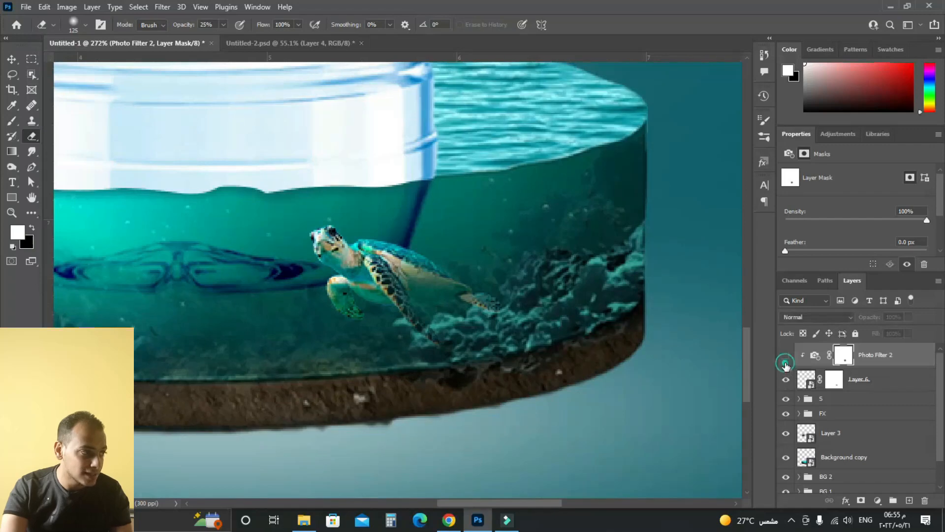
left_click(786, 363)
left_click(786, 363)
left_click(786, 363)
left_click(785, 364)
left_click(786, 363)
scroll(320, 217, "down", 4)
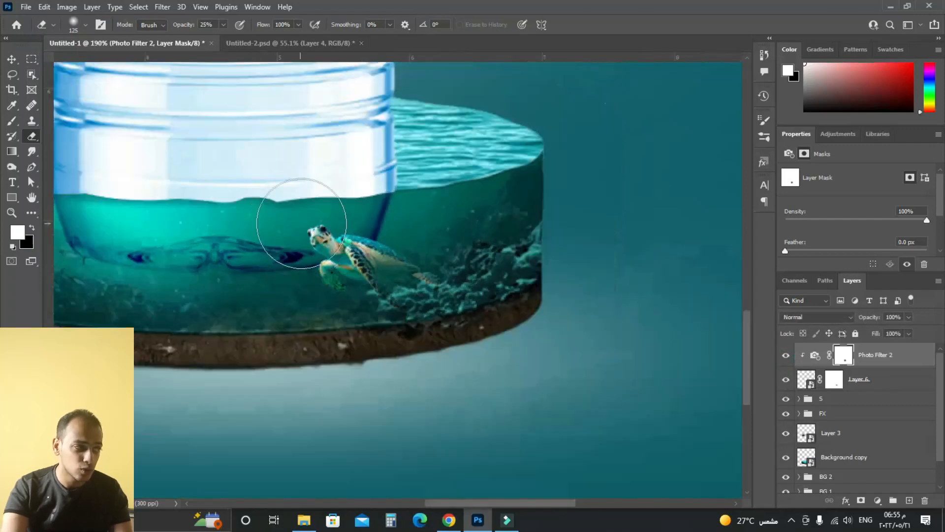
scroll(339, 213, "down", 4)
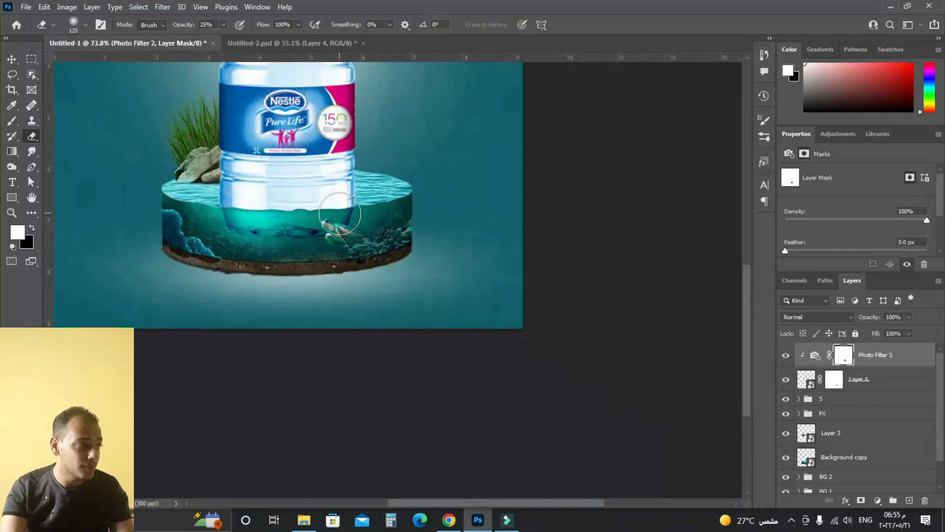
scroll(361, 299, "up", 2)
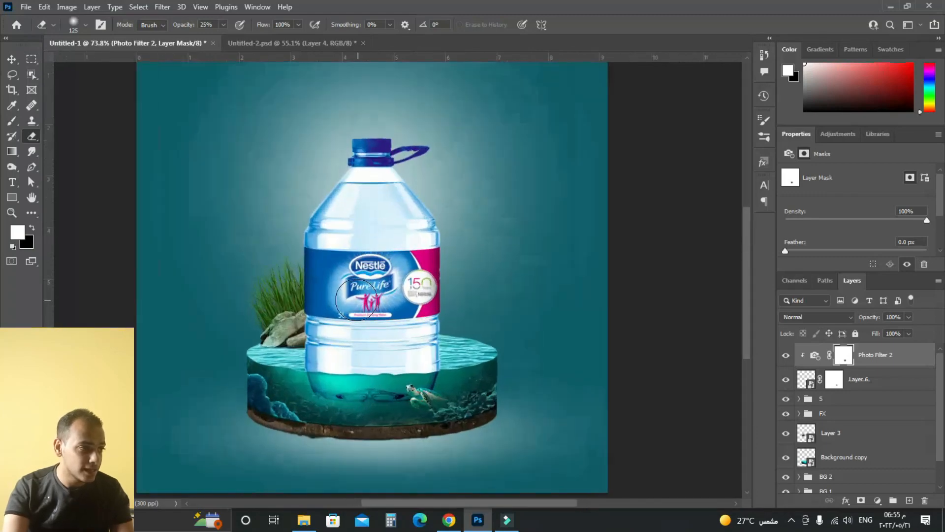
- Group the turtle layer with its clipped Photo Filter and name the group E
left_click(871, 387)
left_click(886, 362, "shift")
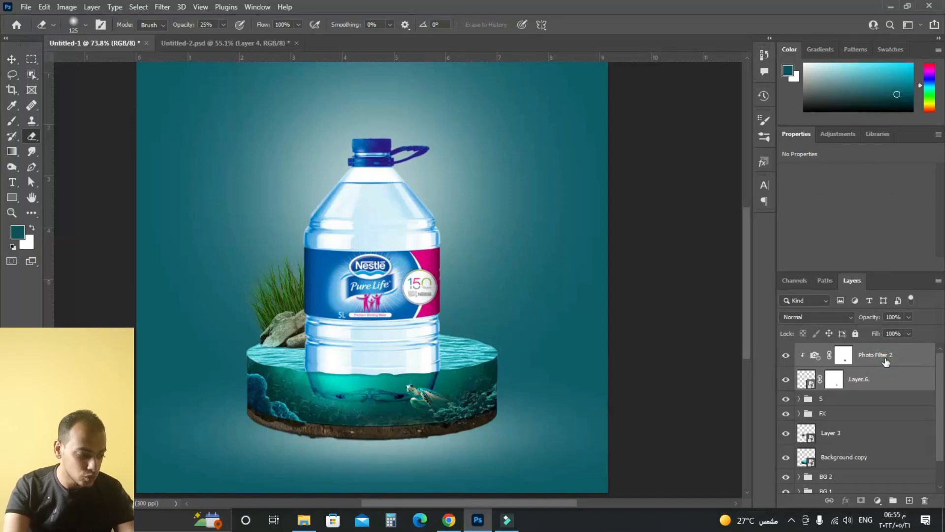
key("ctrl+g")
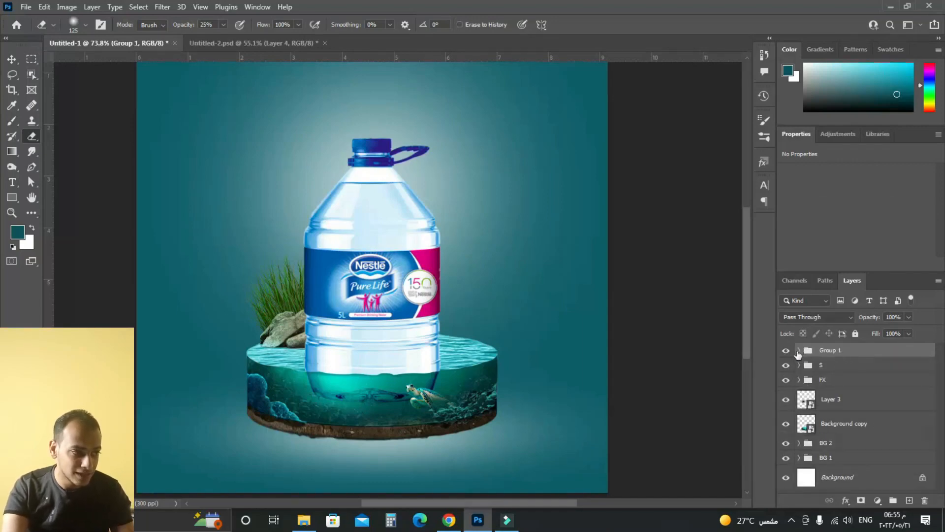
left_click(786, 350)
left_click(787, 350)
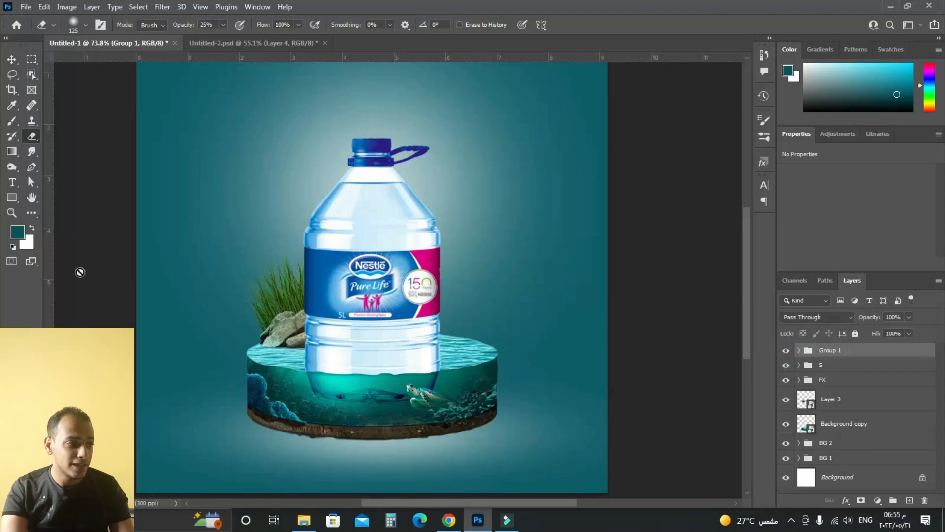
scroll(80, 272, "down", 2)
double_click(830, 350)
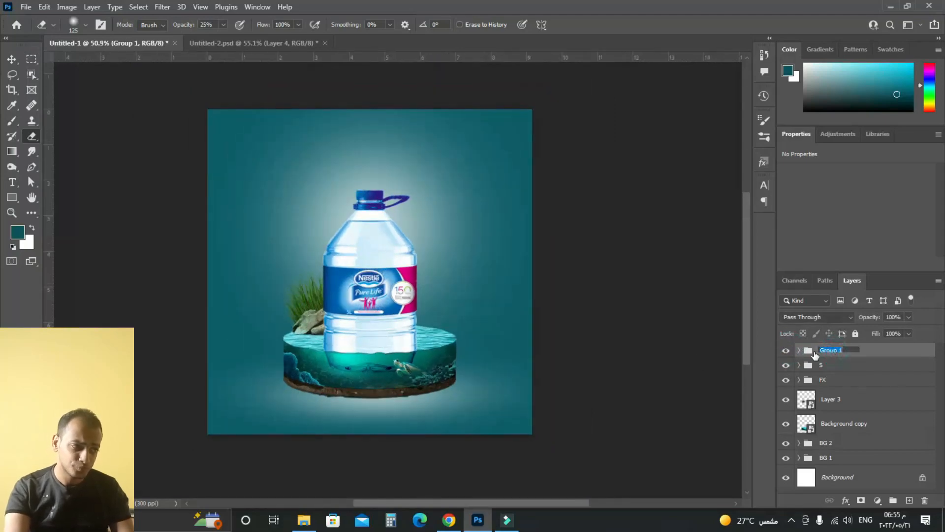
type("E")
key("Return")
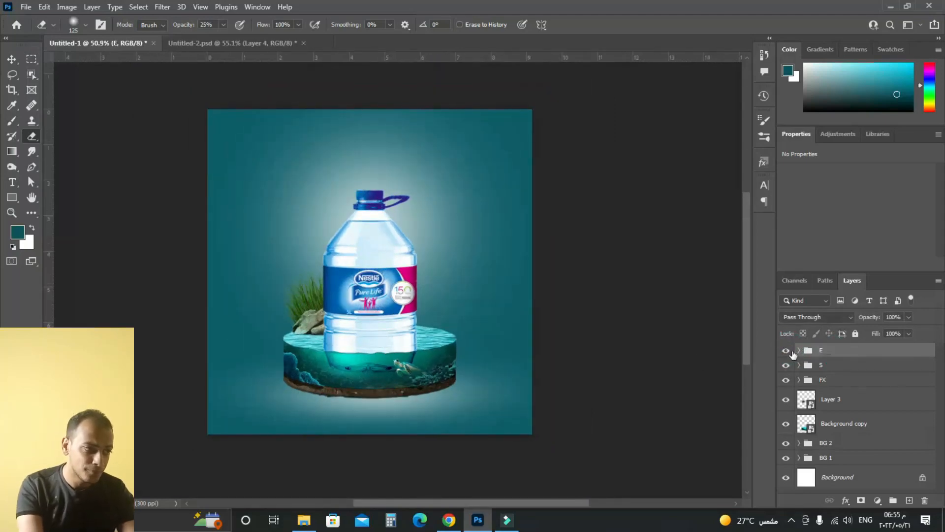
- Examine the whole composition and what groups E, S and FX contribute, especially how the bottle's colors fit the teal scene
scroll(441, 216, "up", 2)
scroll(484, 210, "down", 2)
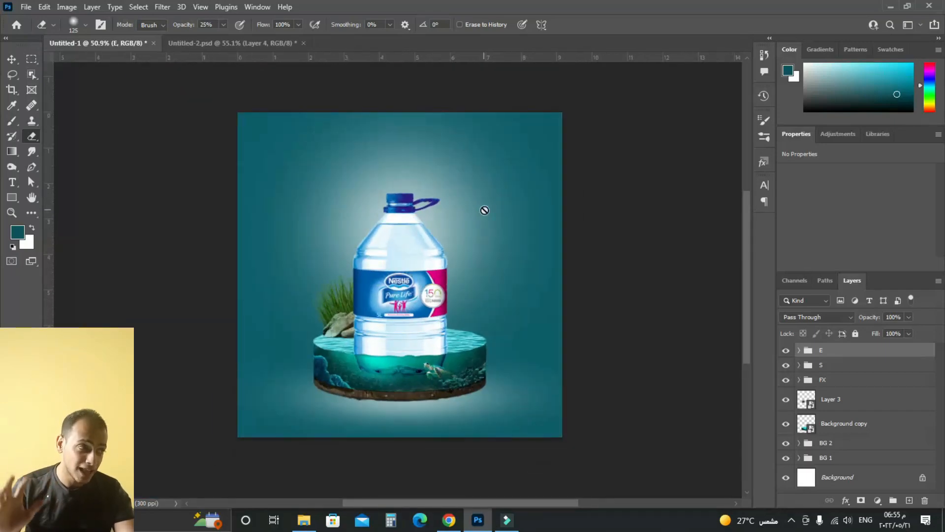
scroll(485, 207, "up", 1)
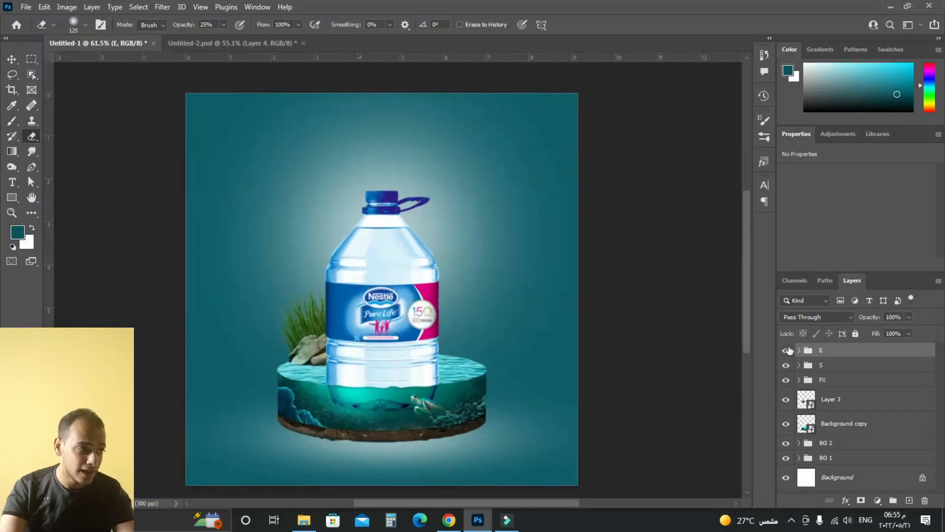
left_click(787, 350)
left_click(786, 380)
left_click(786, 366)
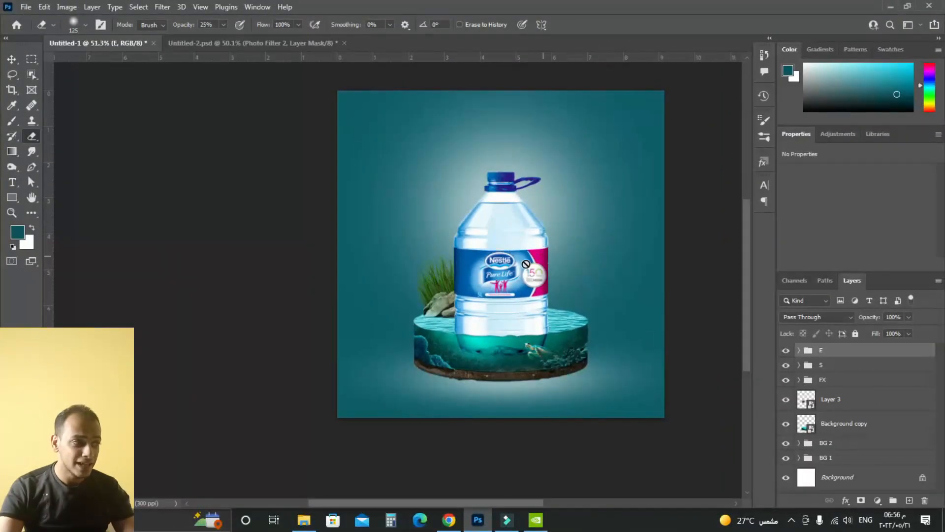
scroll(495, 250, "up", 1)
scroll(467, 240, "down", 1)
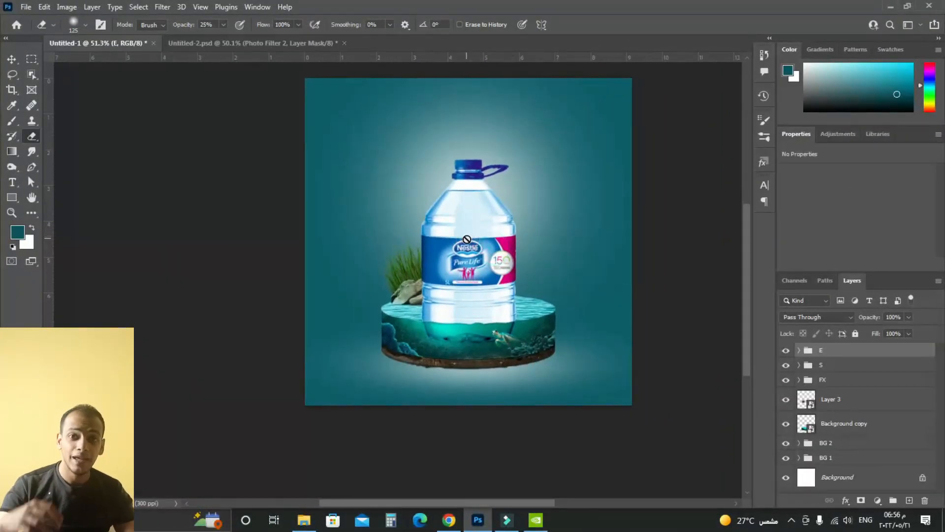
scroll(467, 240, "up", 1)
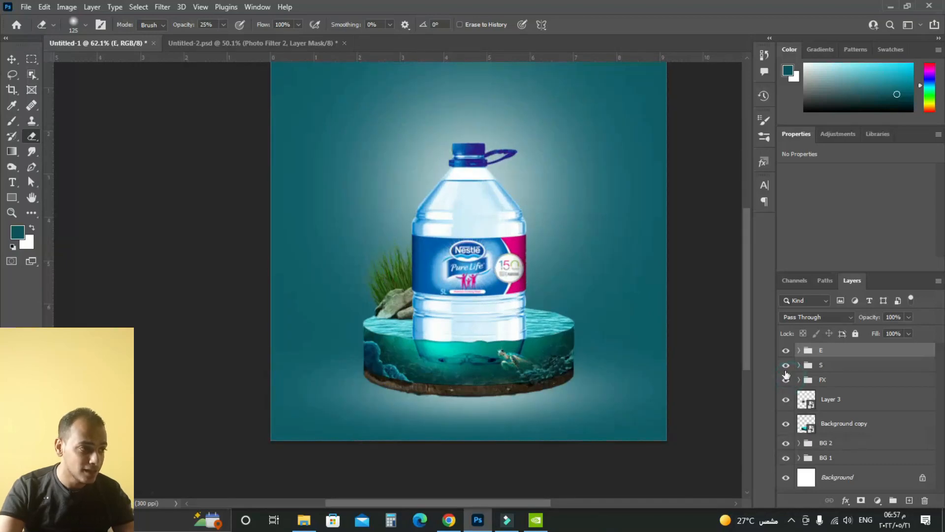
left_click(786, 365)
left_click(786, 365)
scroll(395, 232, "up", 1)
scroll(395, 232, "up", 2)
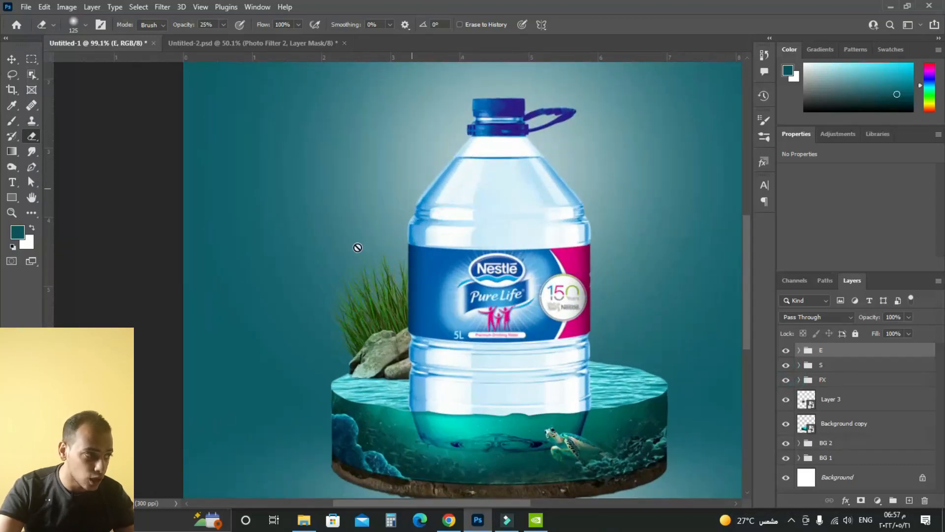
scroll(567, 202, "down", 1)
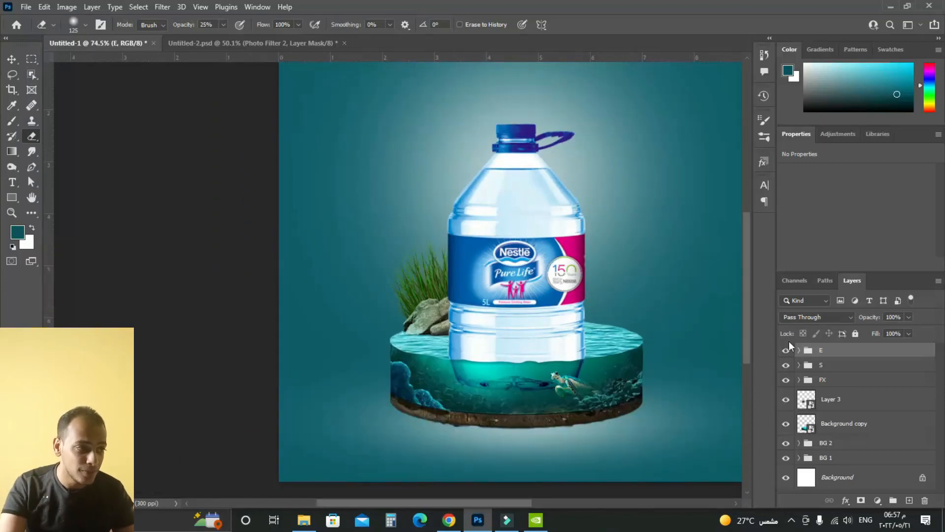
left_click(785, 365)
left_click(785, 365)
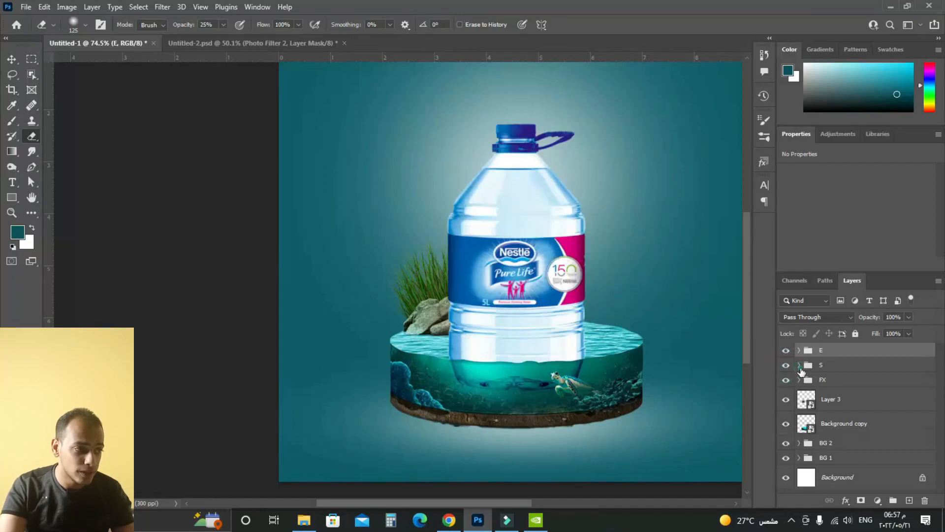
- Add a Photo Filter adjustment above Layer 4 copy, the upper bottle part in group S, and clip it to that layer
left_click(799, 365)
left_click(786, 365)
left_click(786, 364)
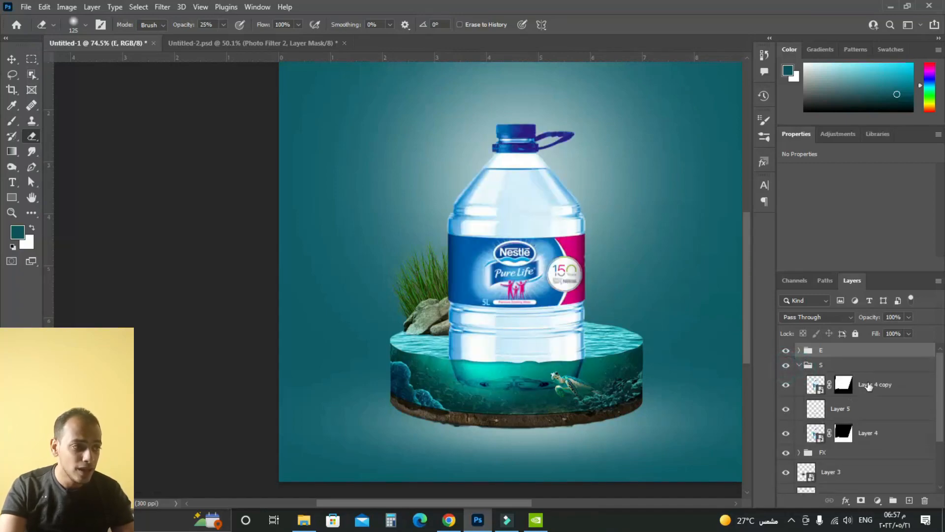
left_click(868, 386)
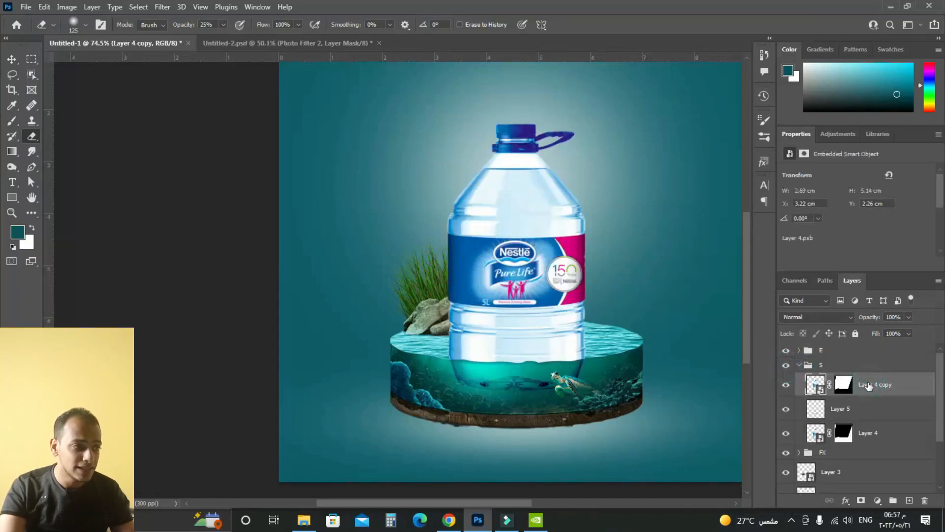
left_click(835, 133)
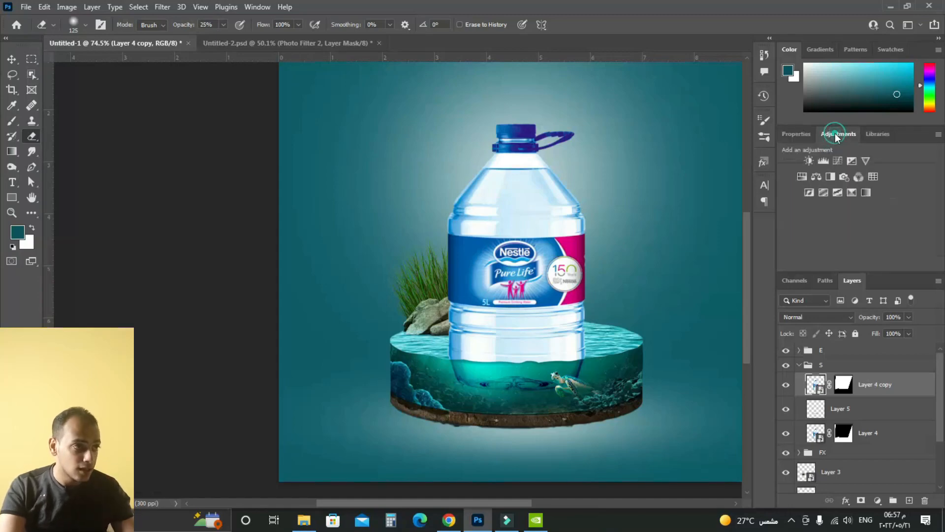
left_click(844, 177)
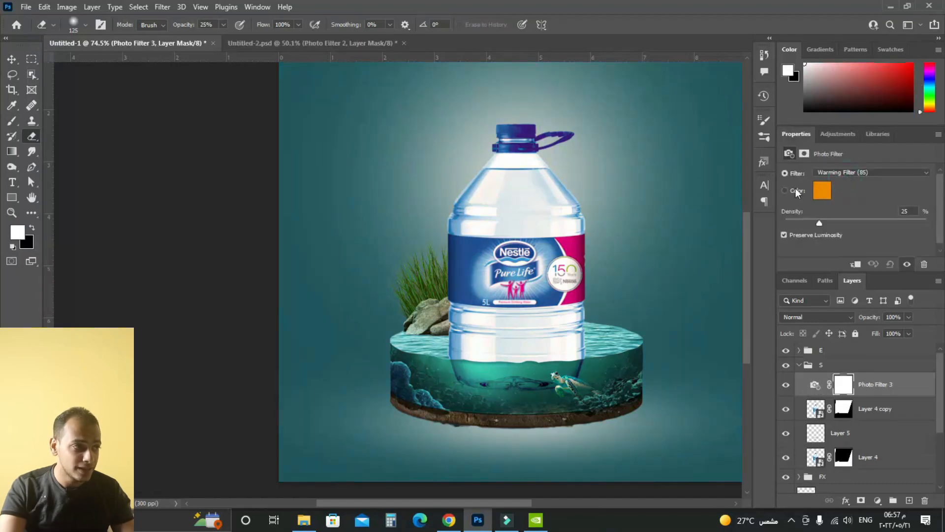
left_click(855, 265)
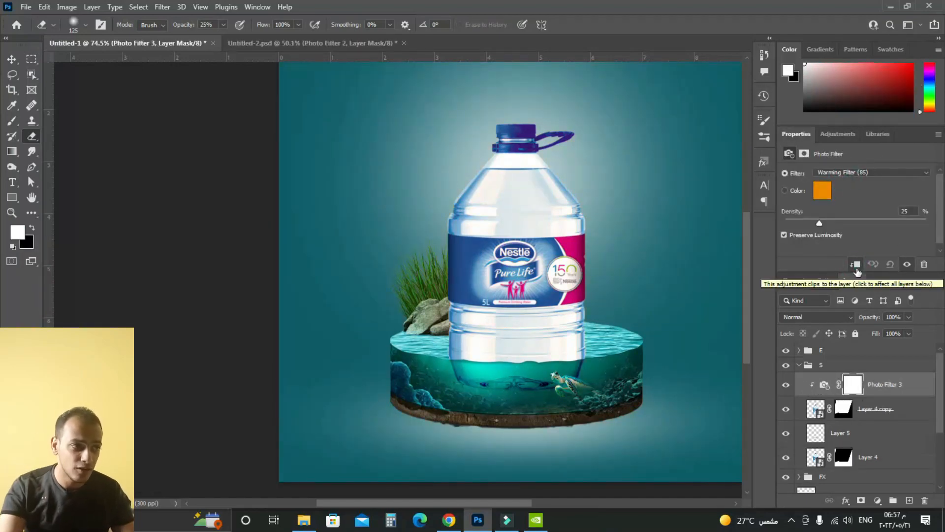
- Set the new Photo Filter's color to 1a6c81 and its density to 67%
left_click(827, 195)
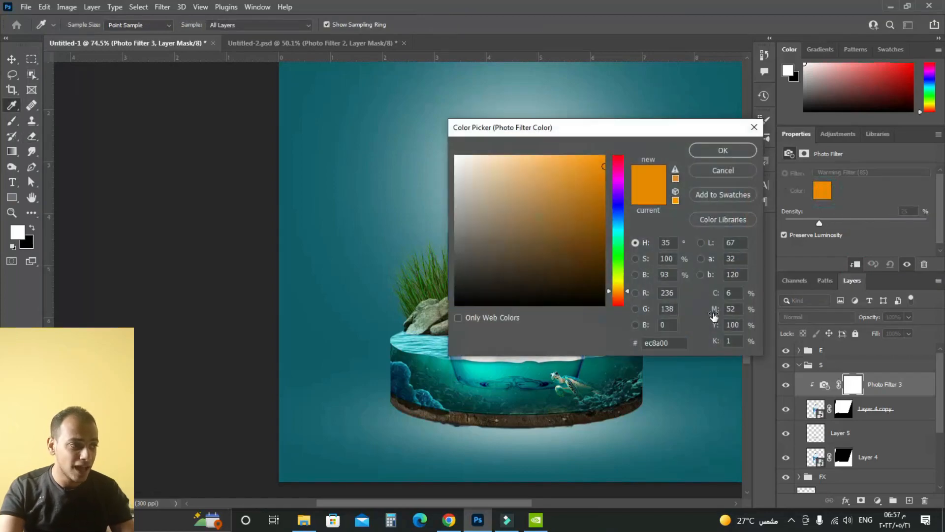
double_click(664, 344)
type("1a6c81")
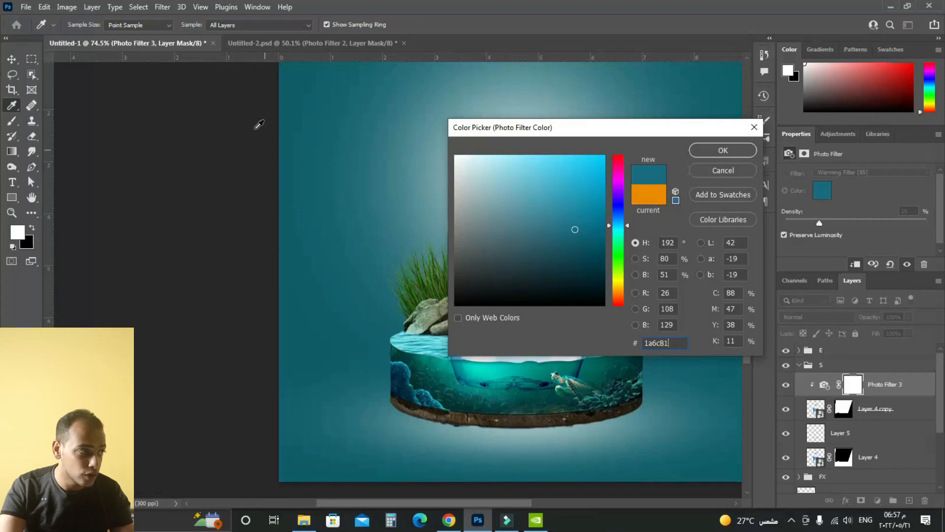
left_click(723, 151)
key("e")
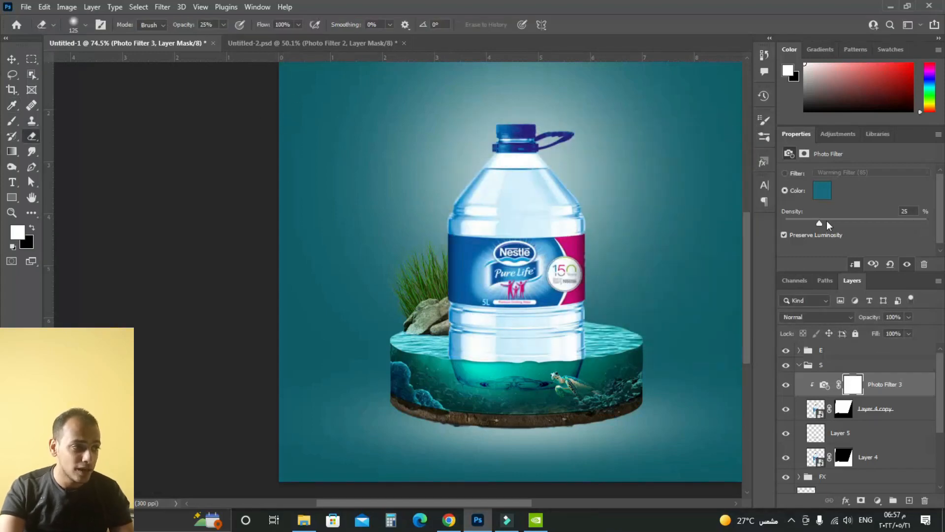
left_click_drag(821, 227, 875, 225)
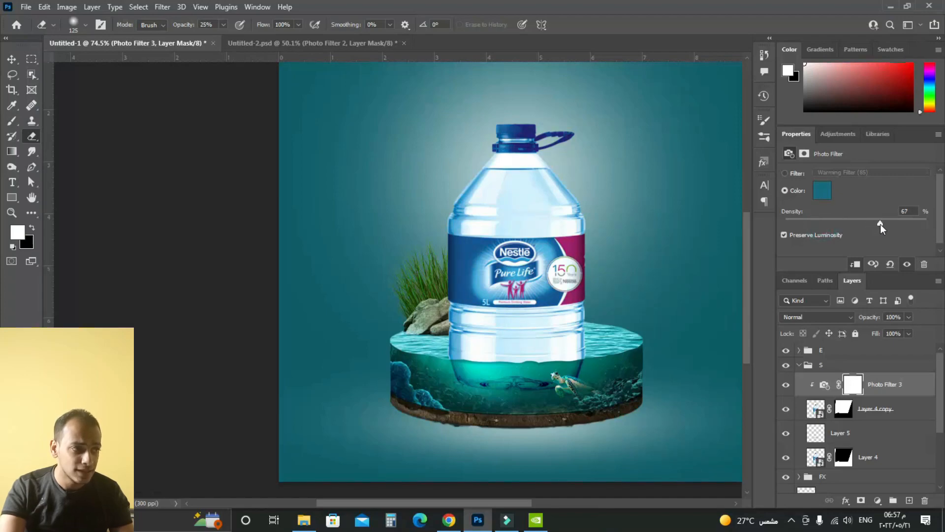
- Compare the upper bottle part with and without its teal Photo Filter
left_click(786, 389)
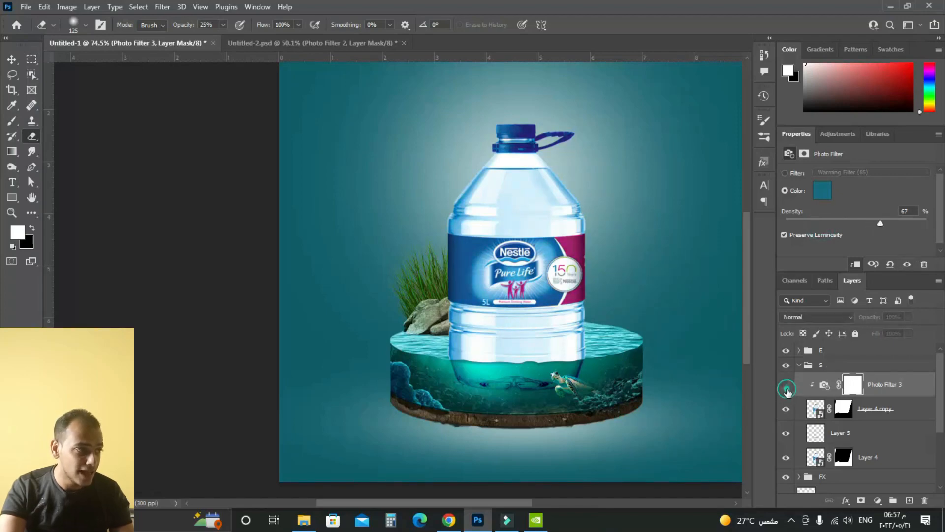
left_click(787, 389)
left_click(786, 389)
left_click(787, 389)
left_click(787, 389)
left_click(787, 389)
left_click(787, 389)
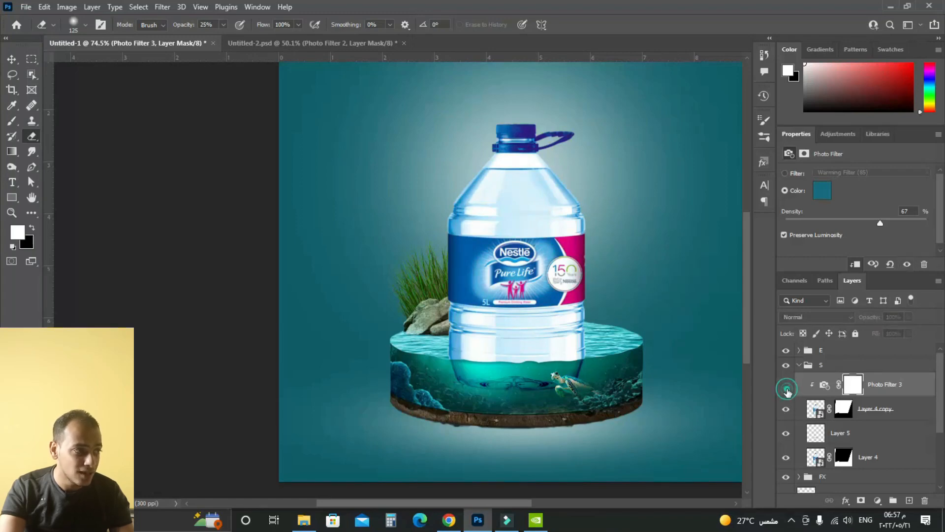
left_click(786, 388)
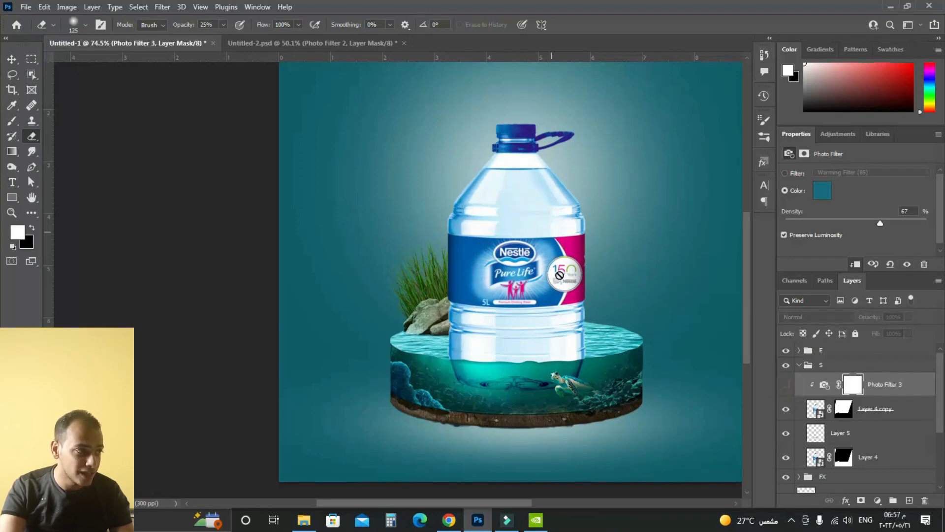
left_click(787, 389)
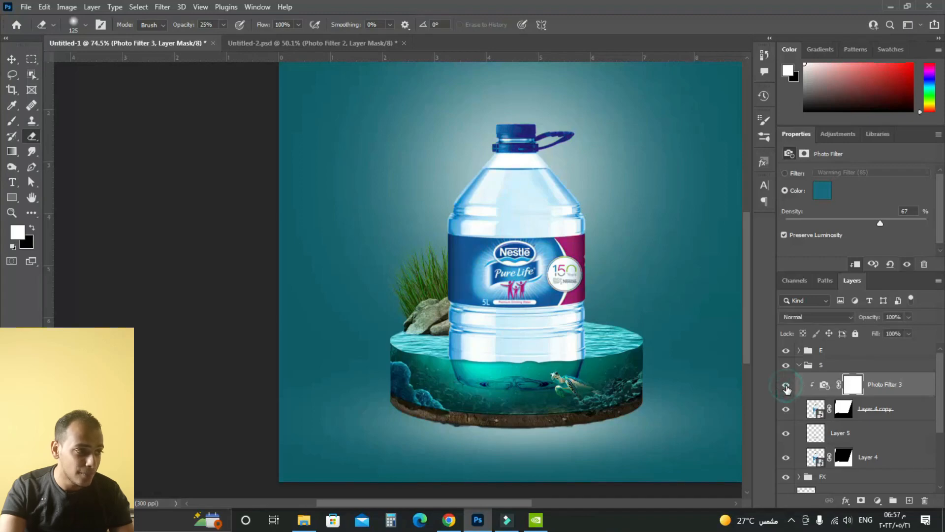
- Erase the Photo Filter's mask over the middle of the bottle and label, using a soft 300 px Eraser at 70% opacity
left_click(846, 382)
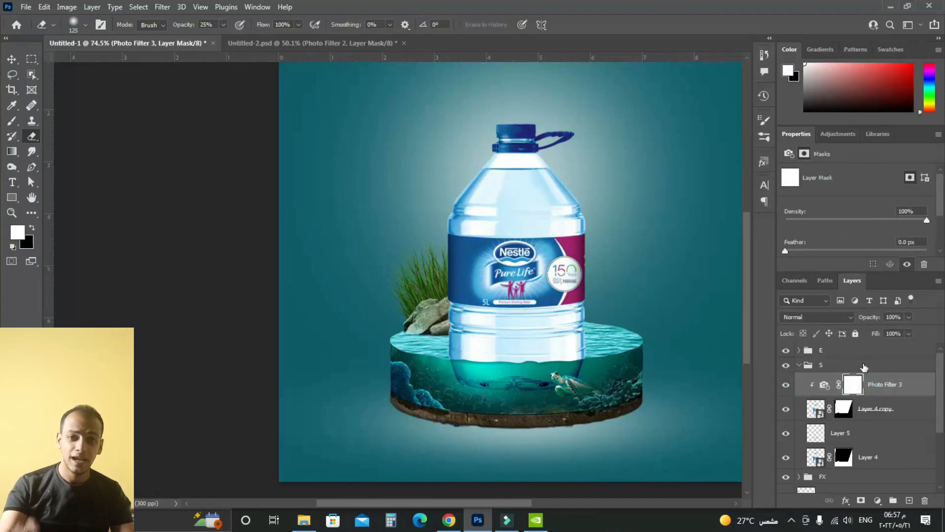
scroll(499, 293, "down", 2)
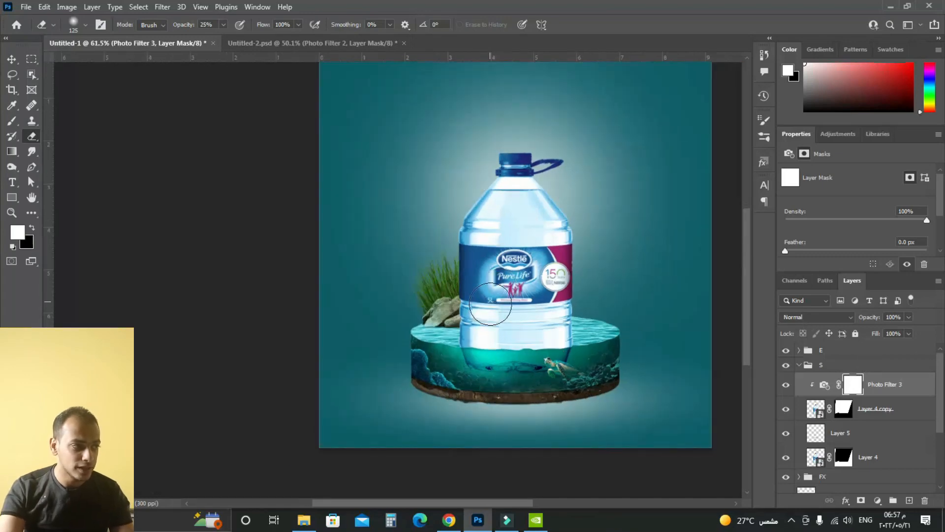
scroll(507, 293, "up", 4)
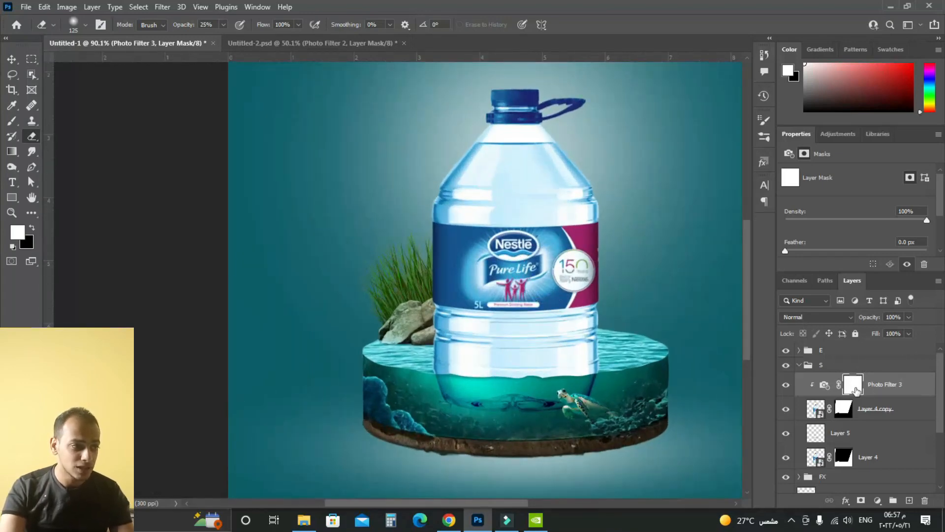
scroll(421, 257, "up", 2)
scroll(523, 254, "down", 3)
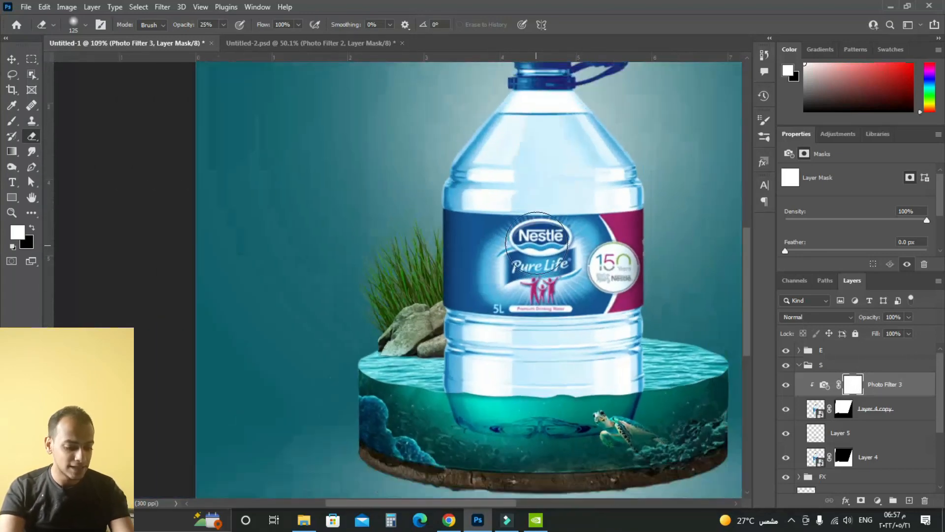
key("bracketright")
key("bracketright")
key("bracketright")
key("bracketright")
key("bracketright")
key("bracketright")
key("bracketright")
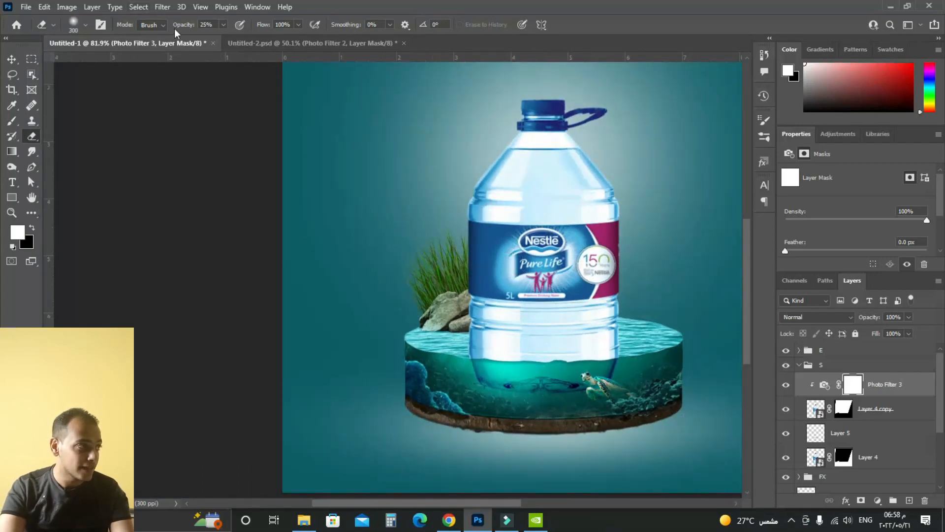
left_click(206, 25)
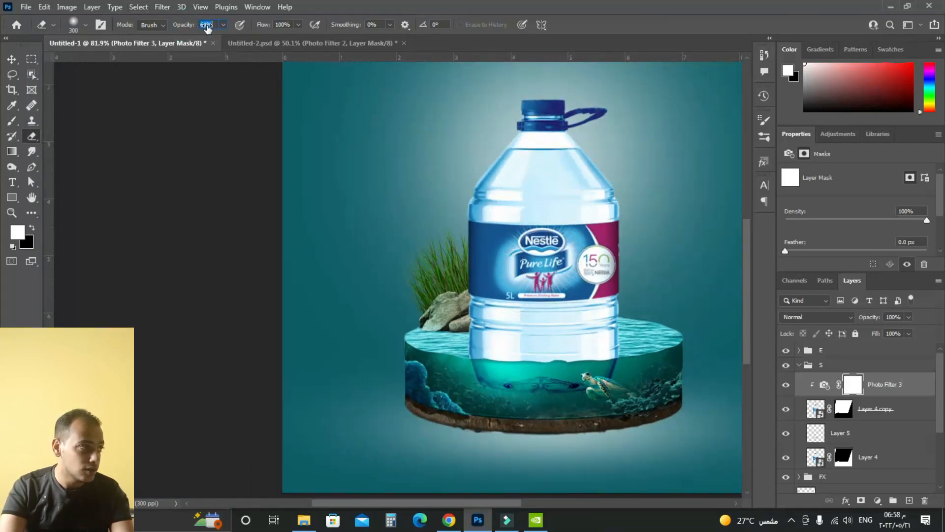
key("Return")
key("bracketright")
scroll(628, 261, "up", 3)
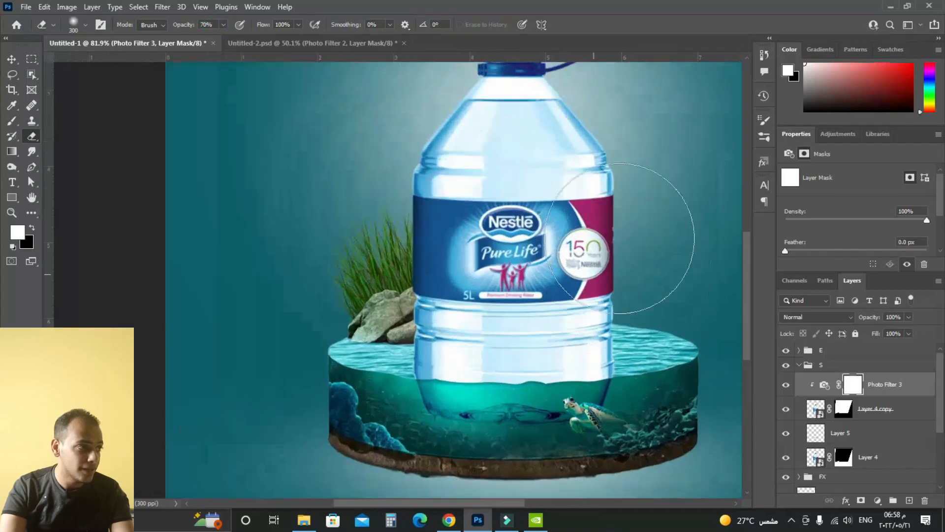
scroll(549, 197, "down", 1)
key("bracketright")
key("bracketleft")
key("bracketleft")
key("bracketleft")
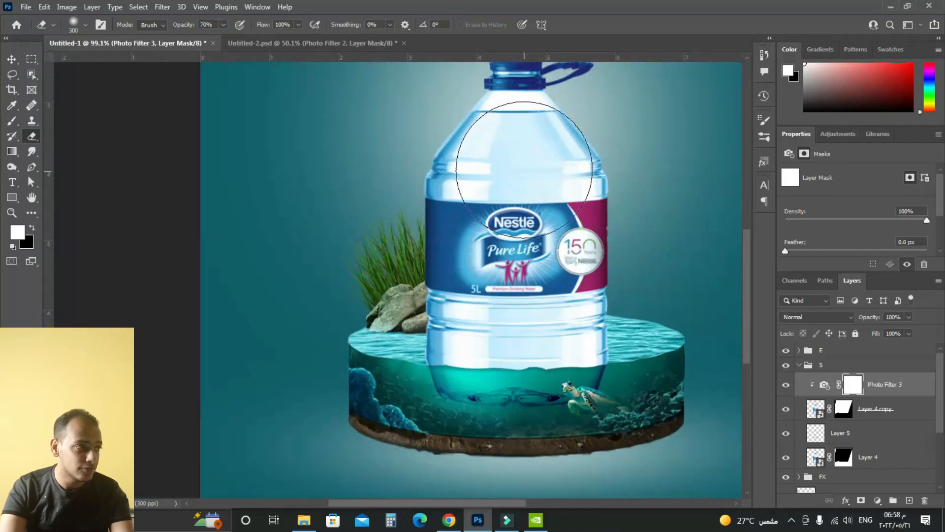
left_click_drag(518, 151, 515, 242)
key("bracketright")
key("bracketright")
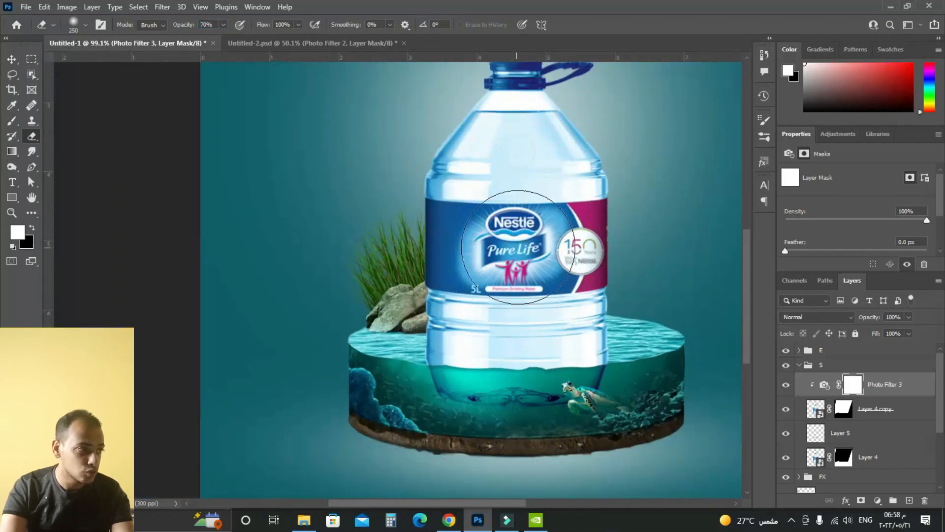
key("bracketleft")
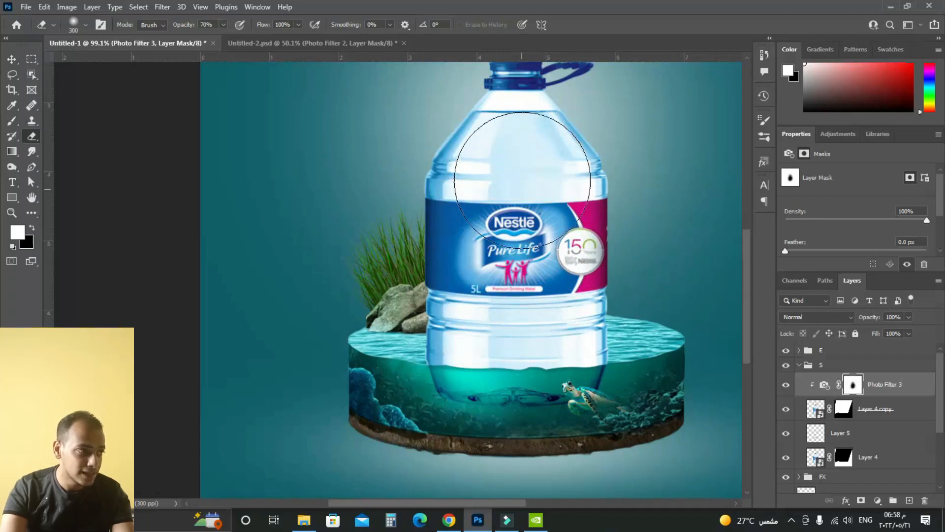
left_click(524, 179)
- Erase the Photo Filter's mask over the bottle's neck just below the cap with a 100 px Eraser
scroll(529, 180, "down", 3)
scroll(532, 82, "up", 5)
scroll(532, 82, "up", 5)
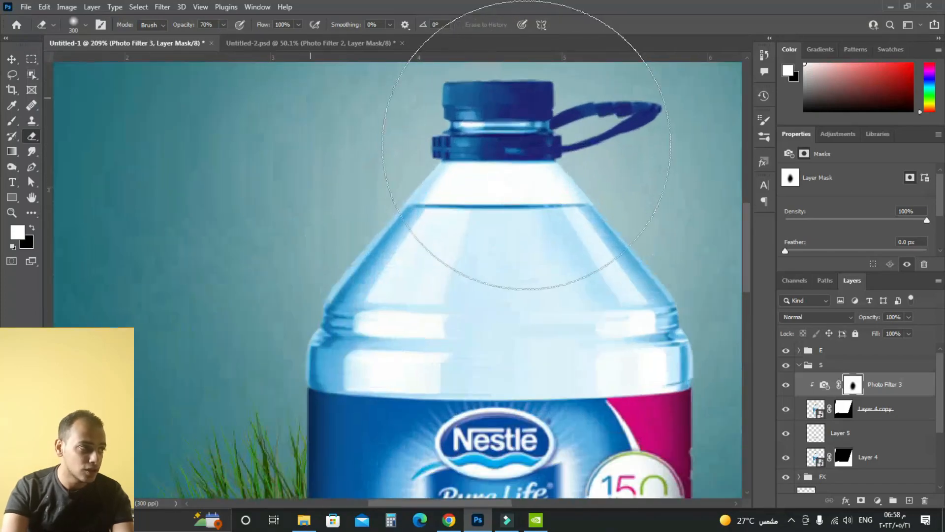
key("bracketleft")
key("bracketleft")
key("bracketleft")
key("bracketleft")
key("bracketleft")
key("bracketleft")
key("bracketleft")
key("bracketleft")
key("bracketleft")
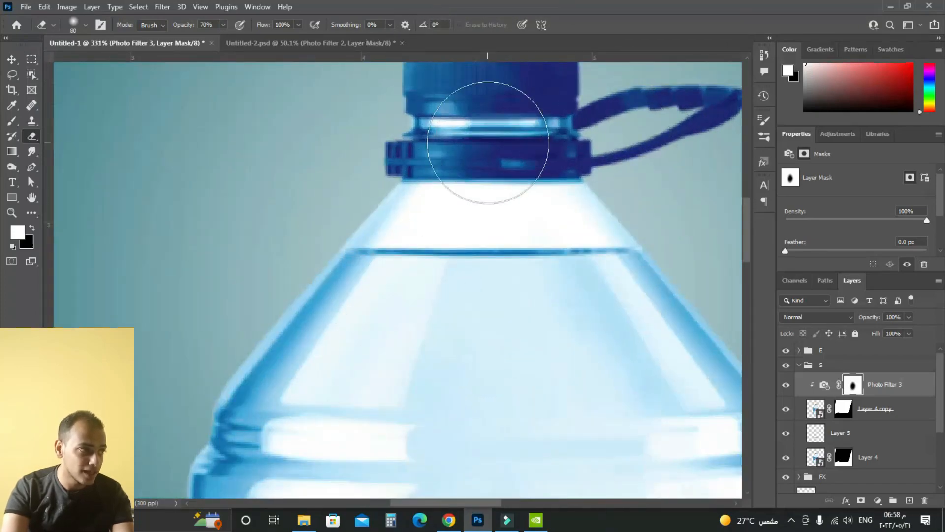
key("bracketright")
key("bracketright")
key("bracketright")
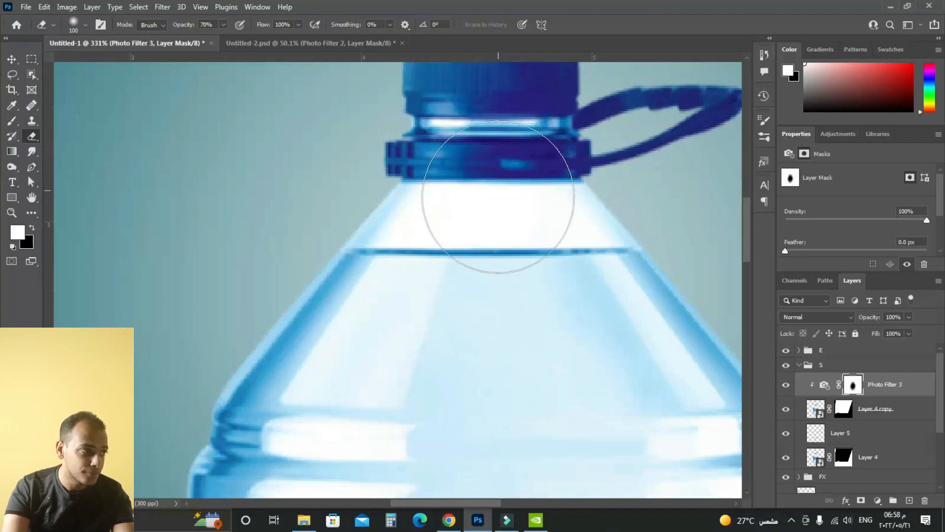
scroll(496, 210, "down", 3)
scroll(484, 281, "down", 5)
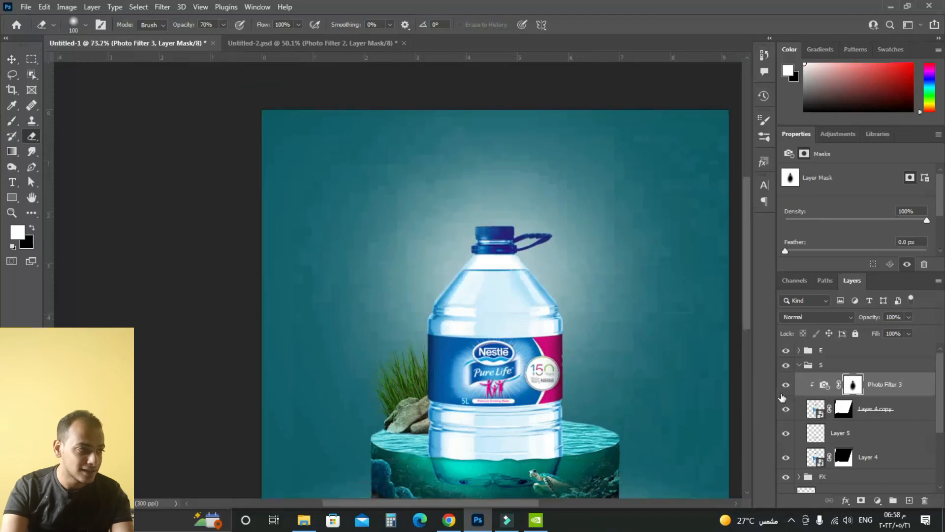
- Compare the bottle with and without the masked Photo Filter, judging how its edges blend into the whole composition
left_click(781, 393)
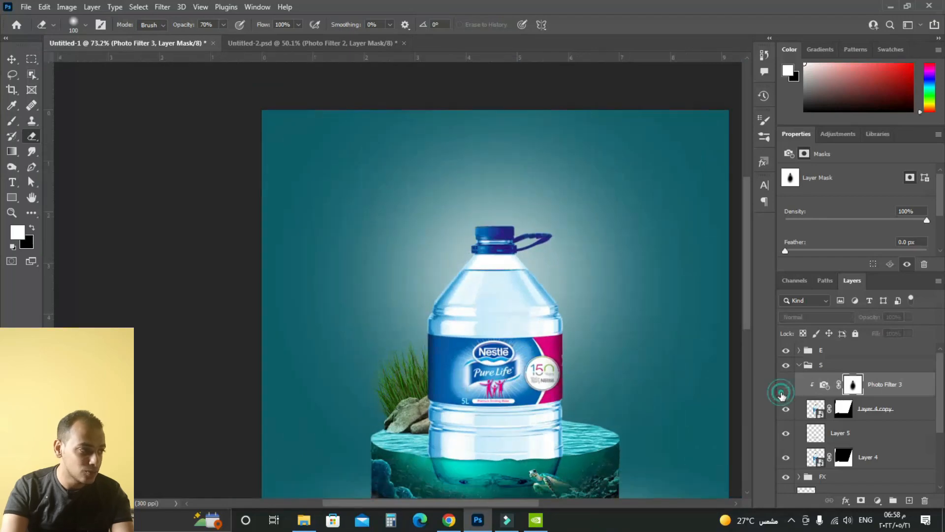
left_click(783, 389)
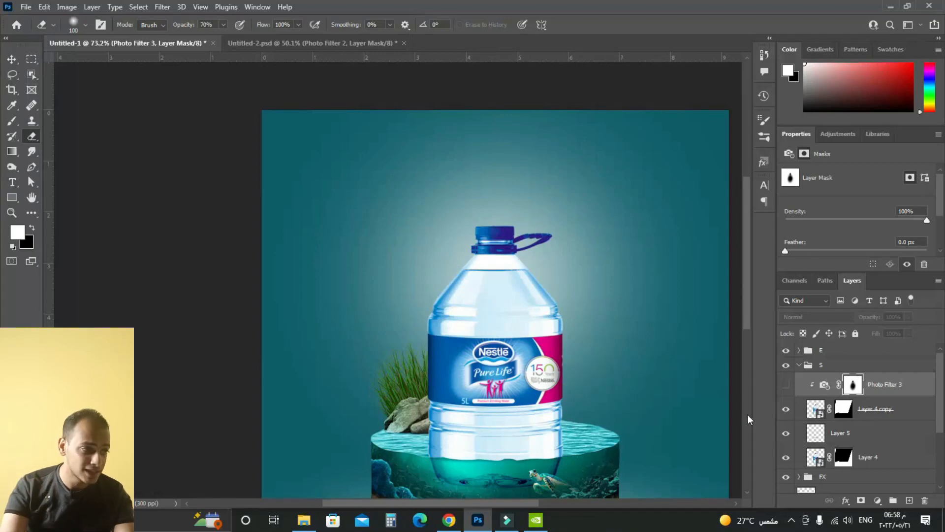
left_click(784, 389)
left_click(784, 389)
left_click(785, 389)
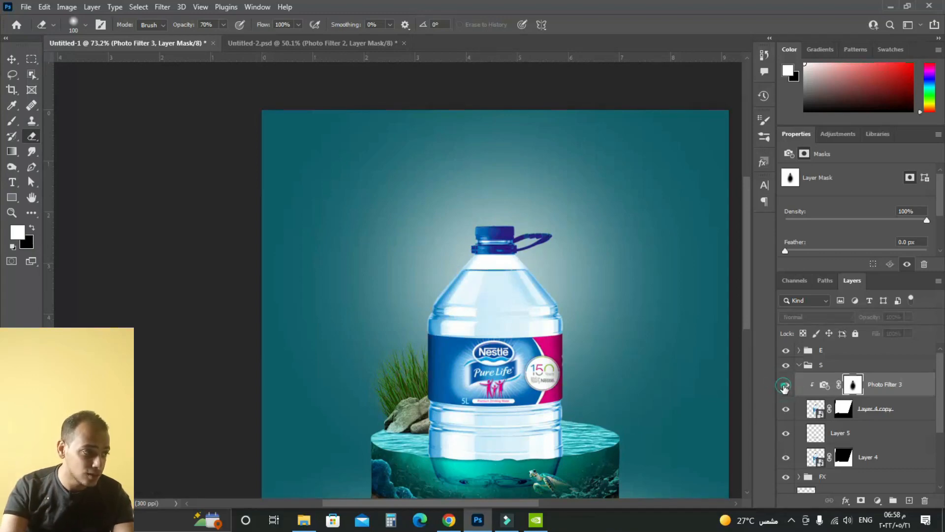
left_click(785, 389)
left_click(785, 389)
left_click(784, 389)
left_click(785, 389)
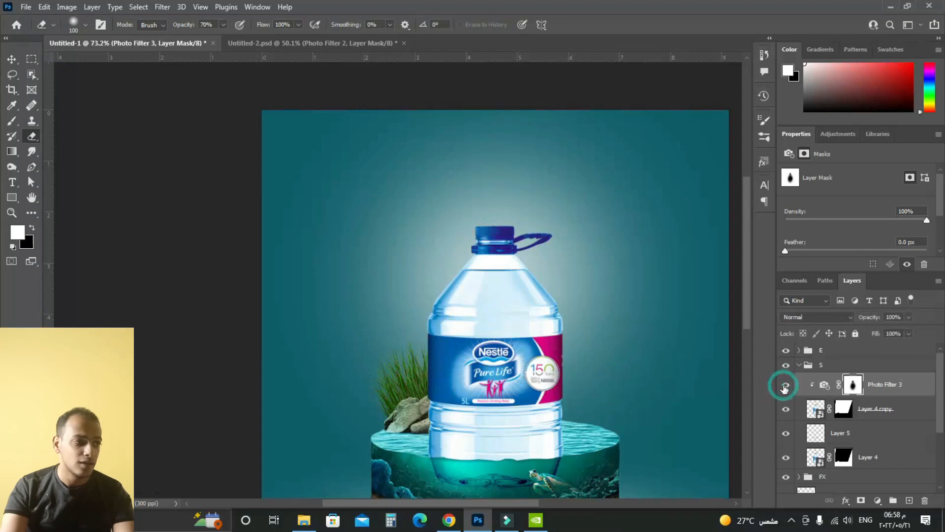
scroll(567, 357, "down", 3)
left_click_drag(567, 357, 559, 306)
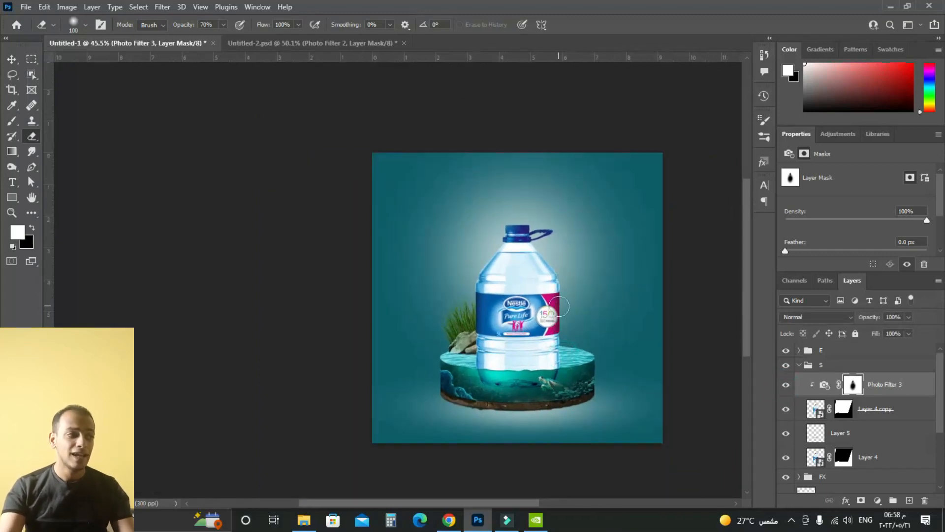
scroll(560, 307, "up", 3)
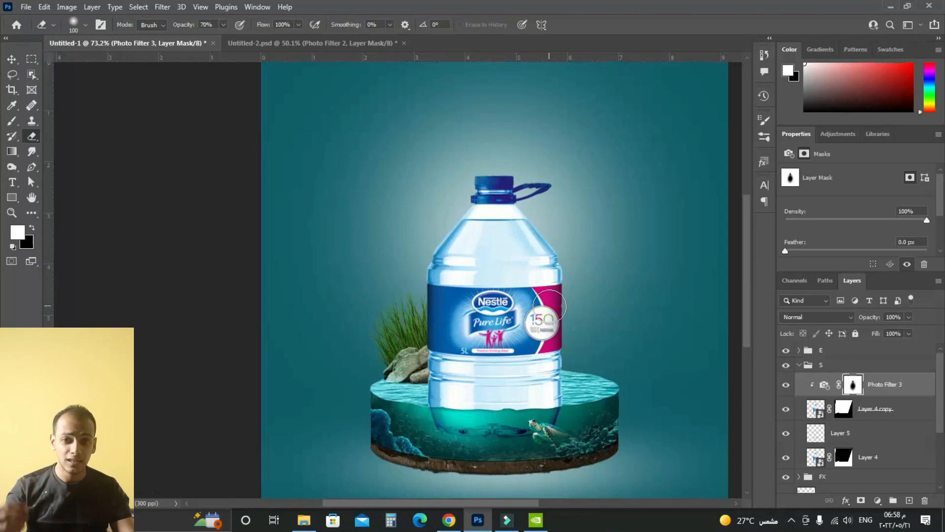
- Collapse group S and review the whole composition
left_click(798, 366)
left_click(798, 366)
scroll(505, 396, "down", 2)
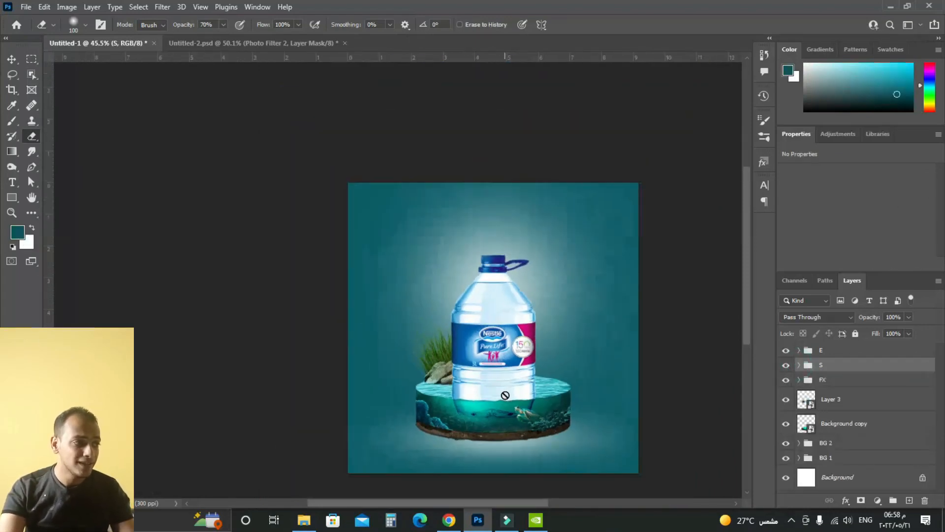
scroll(501, 393, "up", 2)
scroll(499, 389, "down", 3)
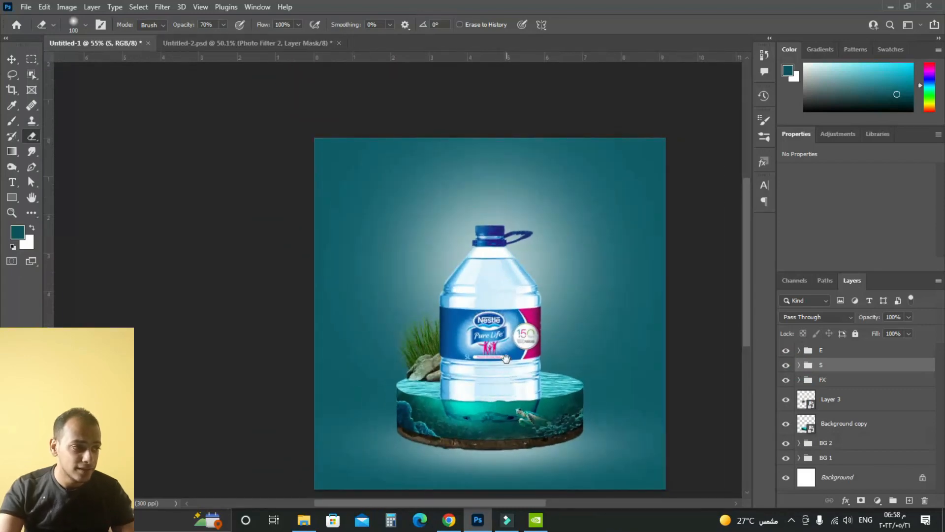
left_click_drag(504, 350, 500, 320)
- Check what group BG 2 contributes and add a new empty layer directly above it, below Background copy
left_click(853, 404)
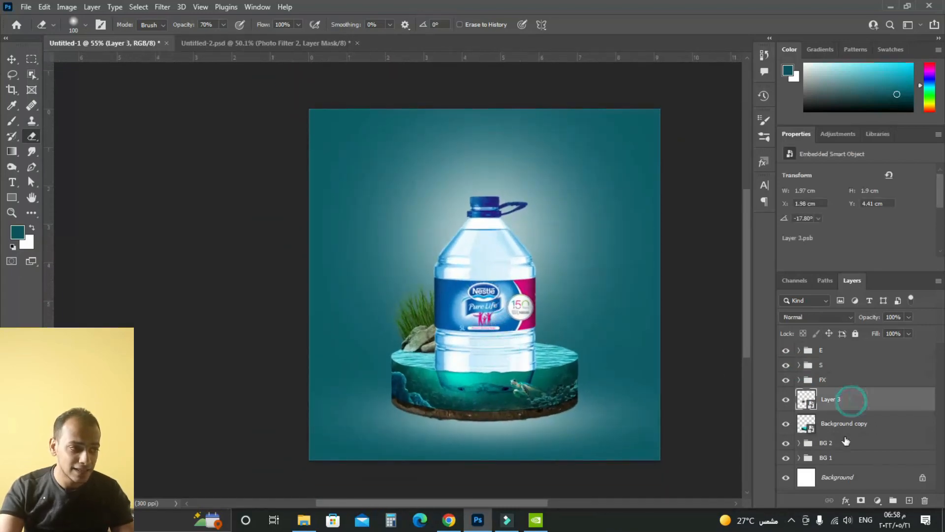
left_click(842, 443)
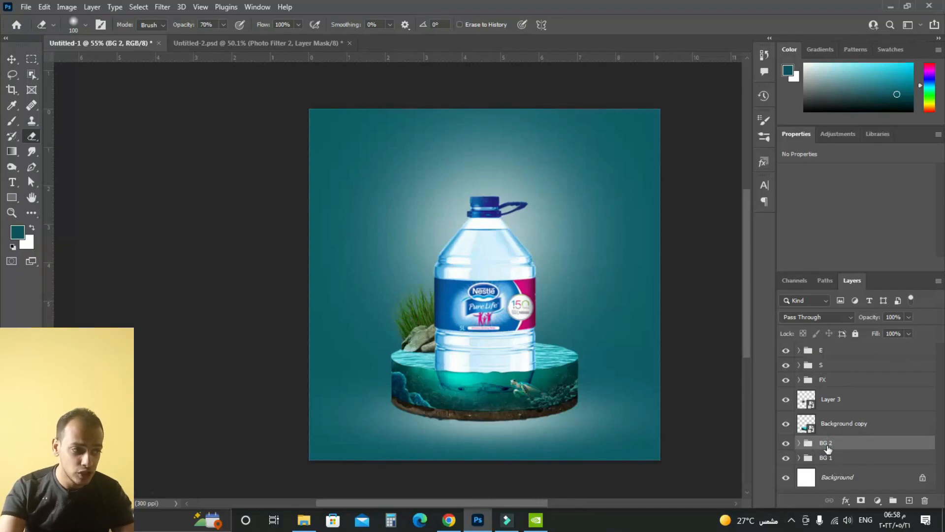
left_click(786, 444)
left_click(785, 443)
left_click(786, 444)
left_click(786, 443)
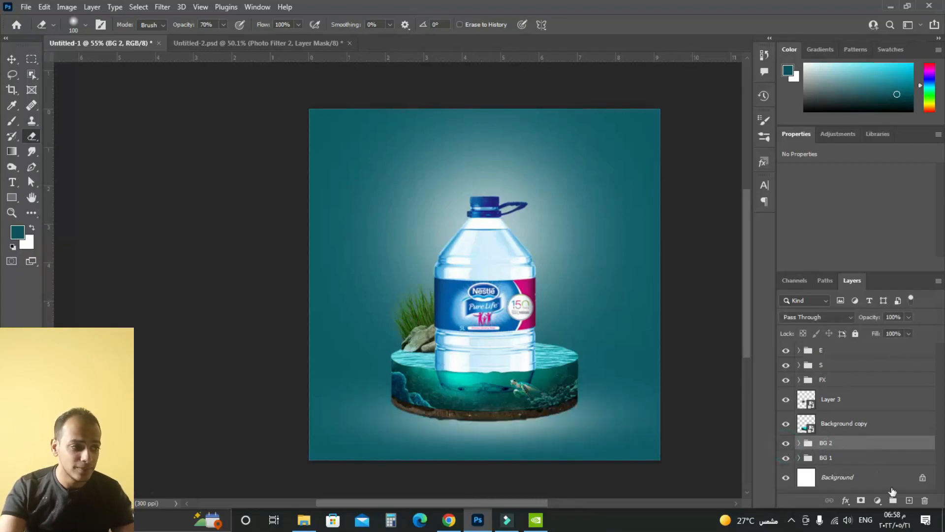
left_click(908, 502)
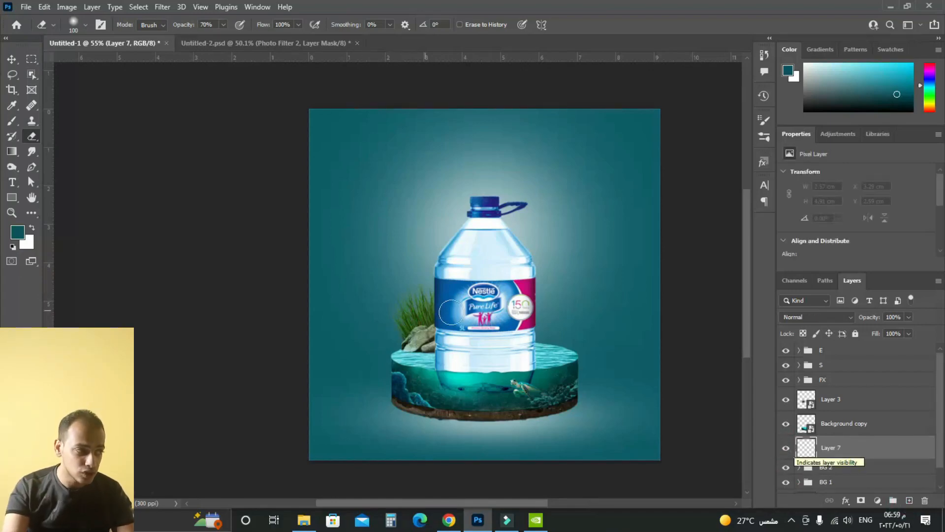
scroll(521, 323, "up", 1, "alt")
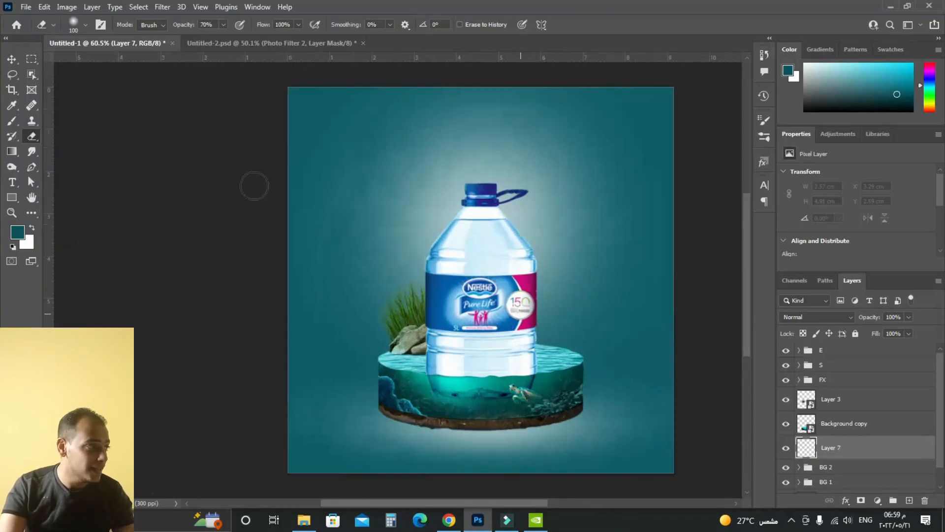
- Stamp a white cloud behind the bottle's cap on Layer 7 using the 500 px cloud brush
left_click(12, 122)
right_click(405, 170)
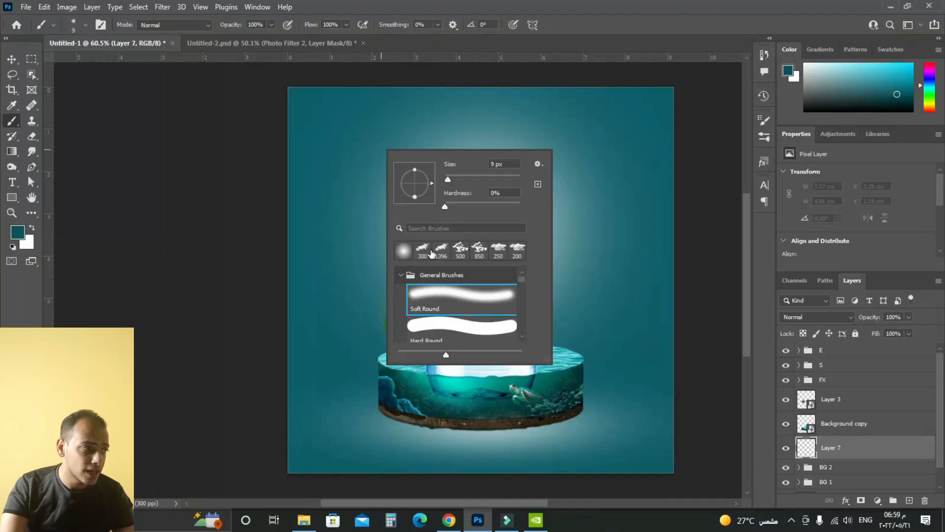
left_click(424, 252)
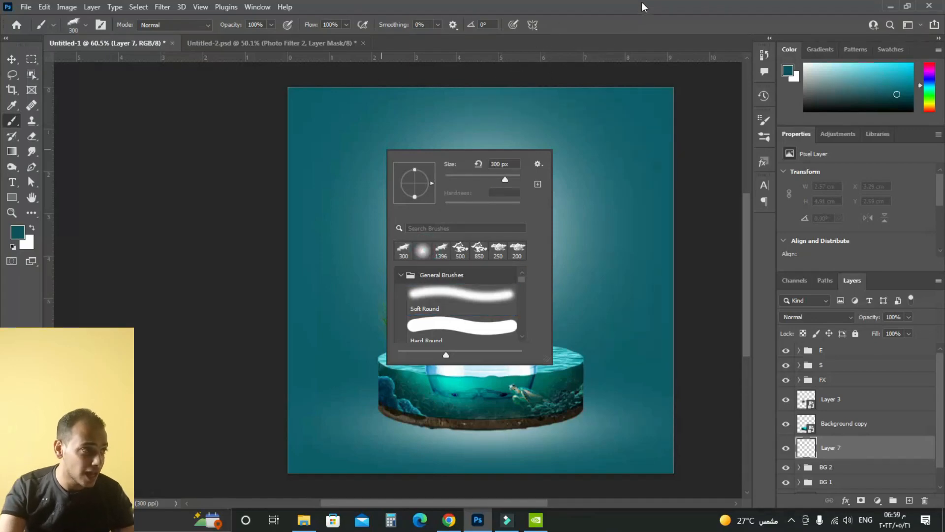
left_click(459, 249)
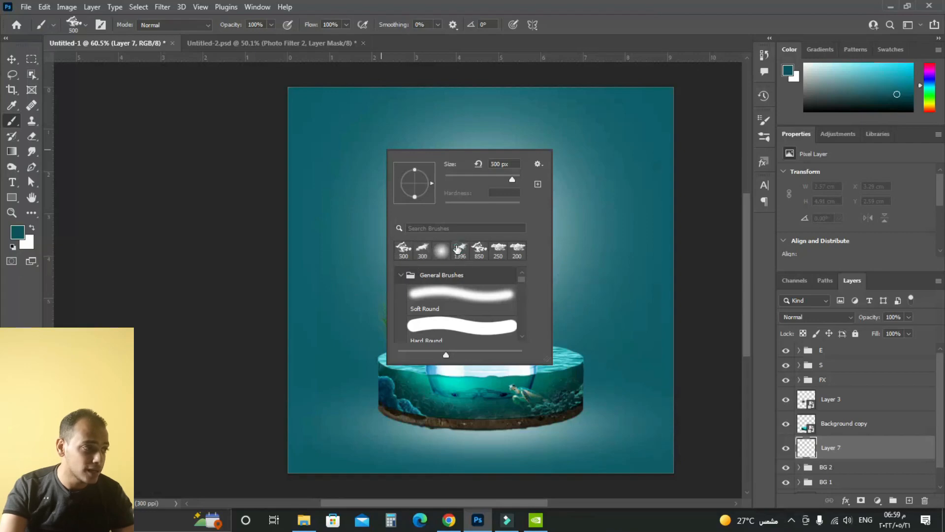
left_click(407, 253)
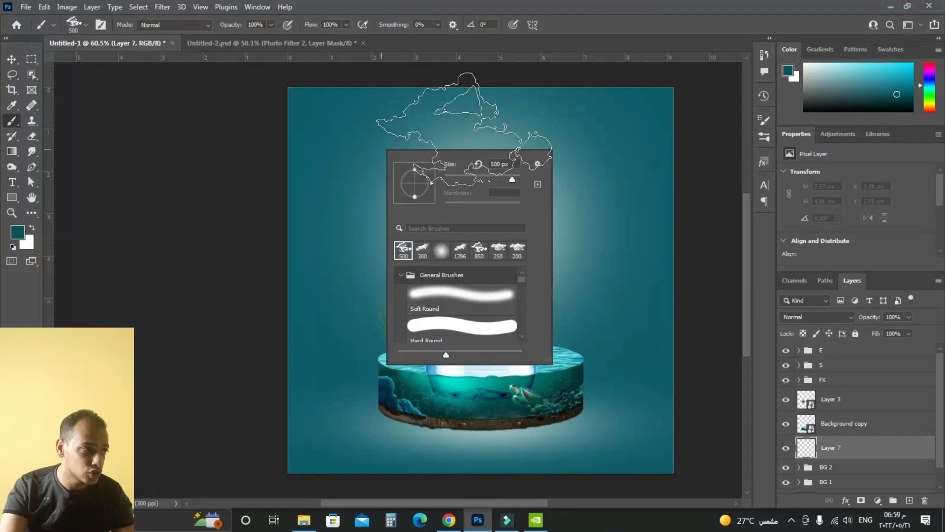
left_click(606, 17)
scroll(514, 167, "up", 2)
scroll(623, 263, "up", 1)
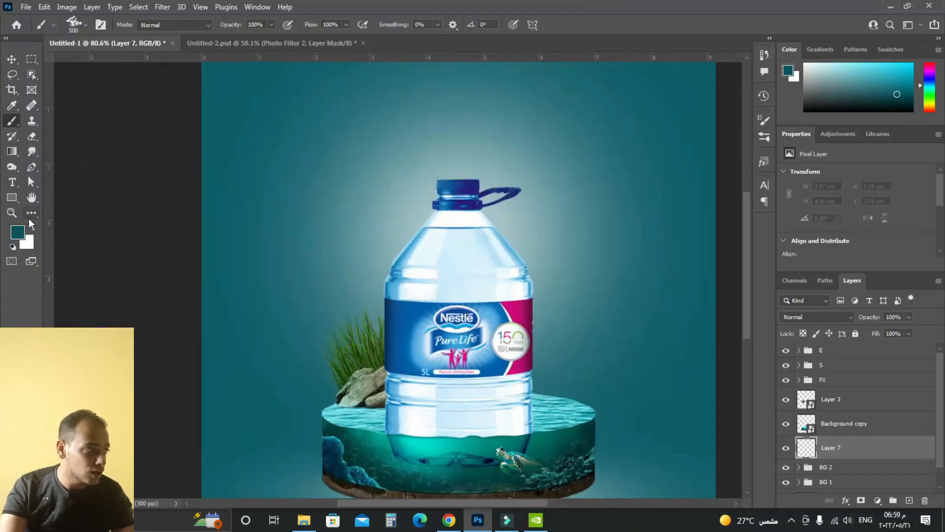
left_click(32, 229)
scroll(458, 202, "up", 2)
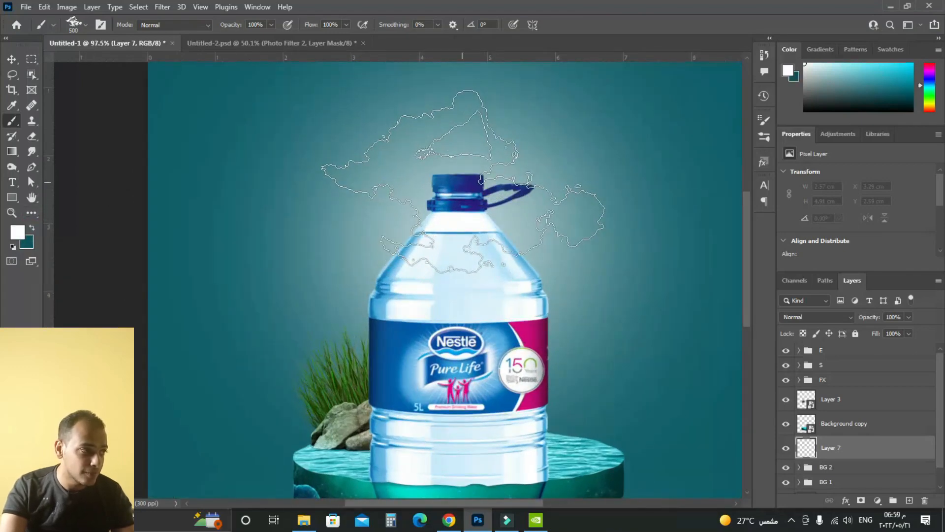
left_click(463, 173)
- Compare the composition with and without the cloud on Layer 7
scroll(260, 320, "down", 2)
scroll(836, 418, "down", 1)
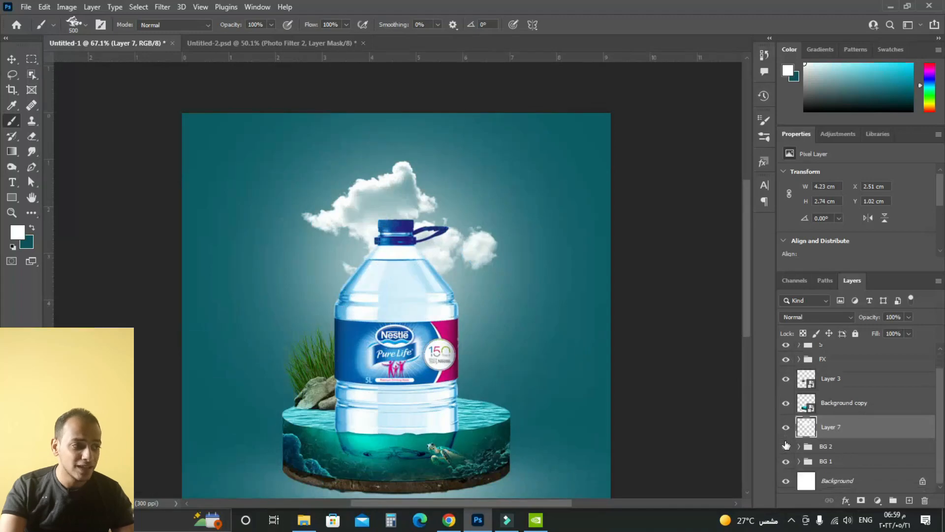
scroll(631, 358, "down", 1)
left_click(786, 428)
left_click(786, 428)
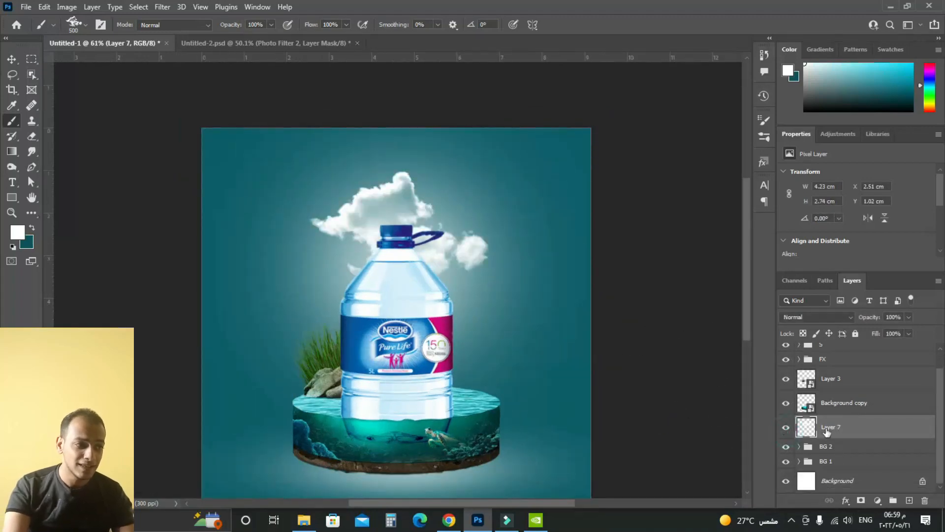
- Try Layer 7 above group E, and return it directly below Background copy
scroll(839, 436, "up", 1)
left_click_drag(841, 441, 841, 344)
scroll(344, 238, "up", 3)
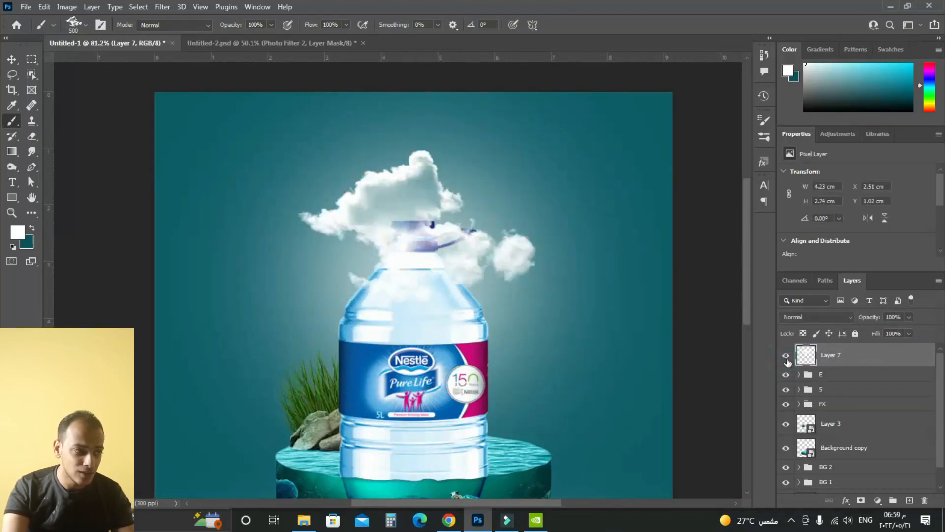
left_click_drag(863, 364, 870, 463)
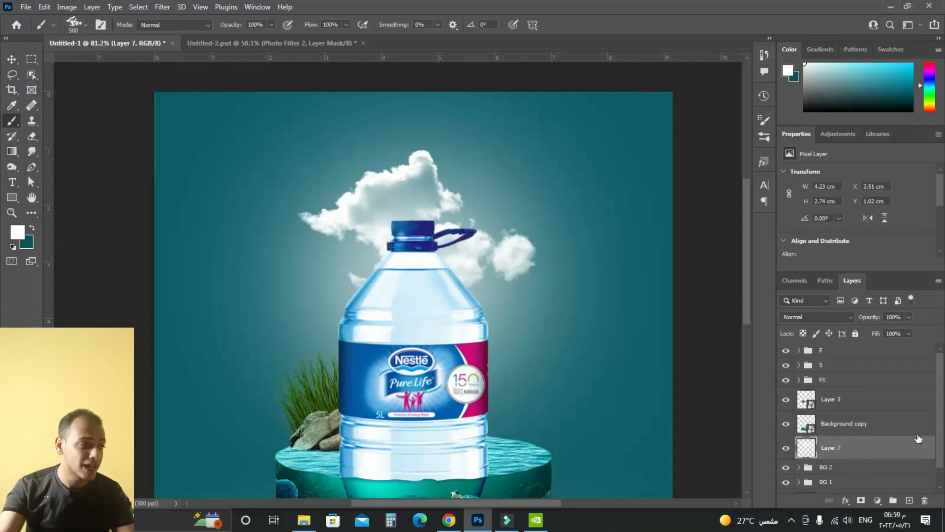
- Choose the 1396 px cloud brush and reduce its size to 300 px
scroll(485, 369, "down", 3)
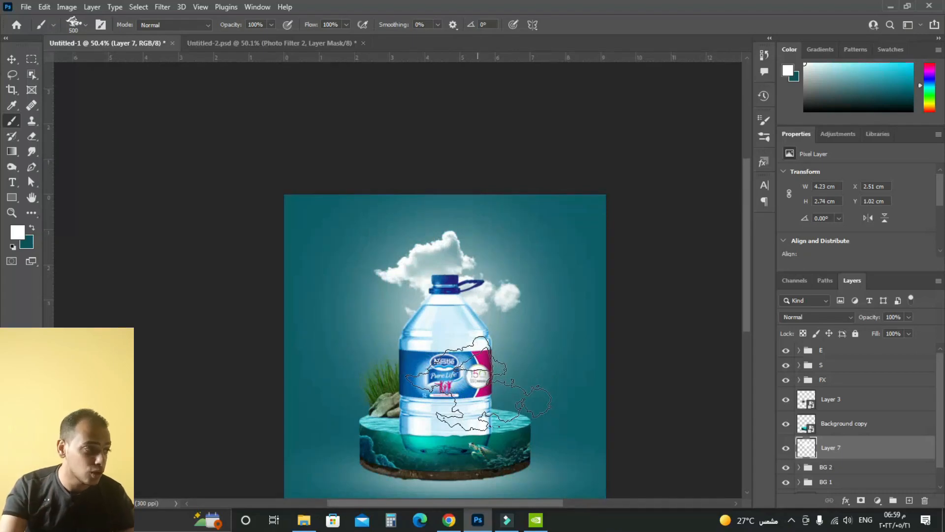
scroll(478, 384, "up", 2)
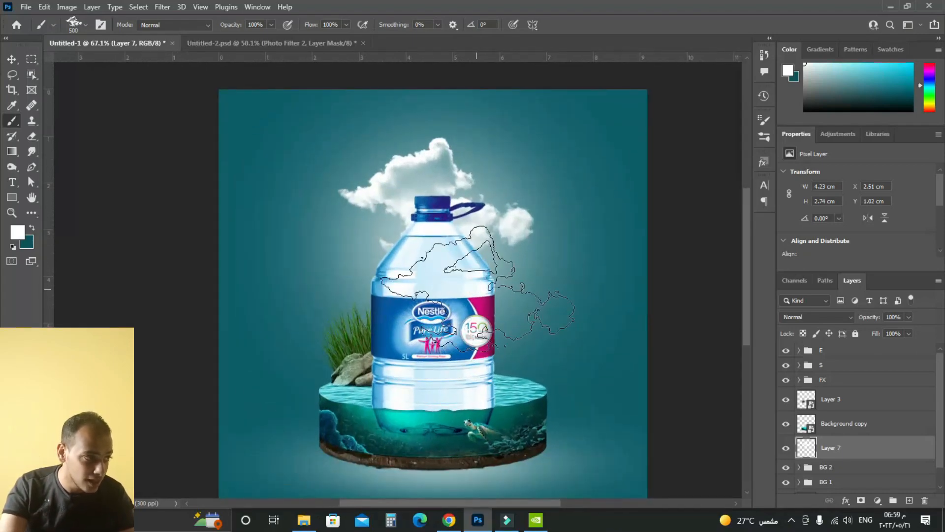
scroll(477, 288, "up", 1)
right_click(514, 254)
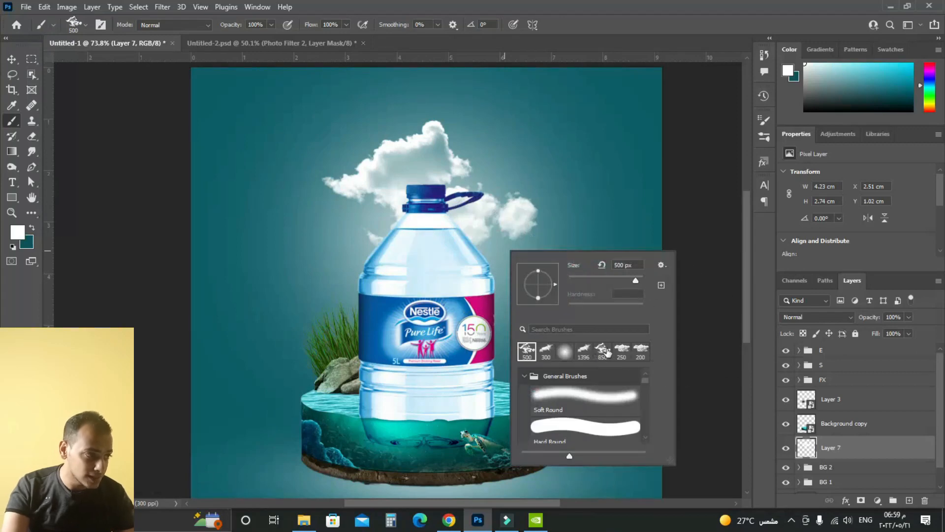
left_click(583, 350)
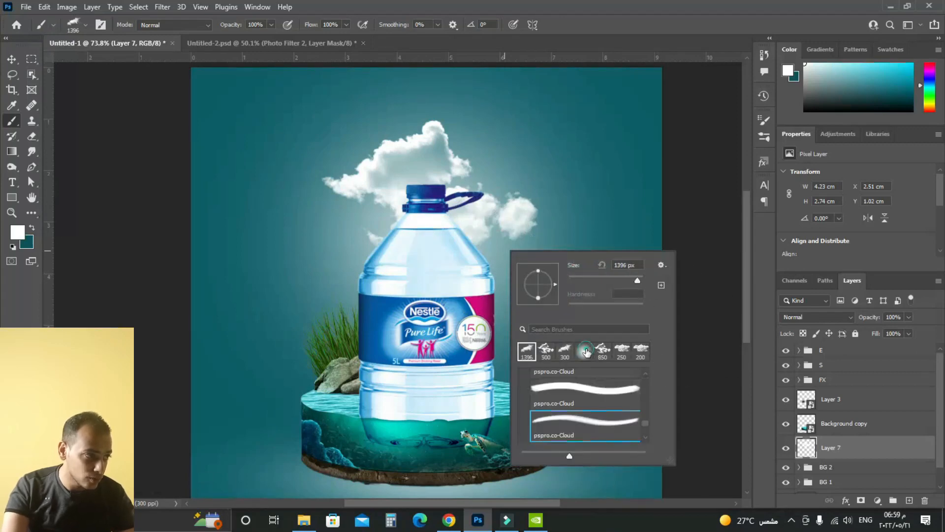
left_click(551, 5)
key("[")
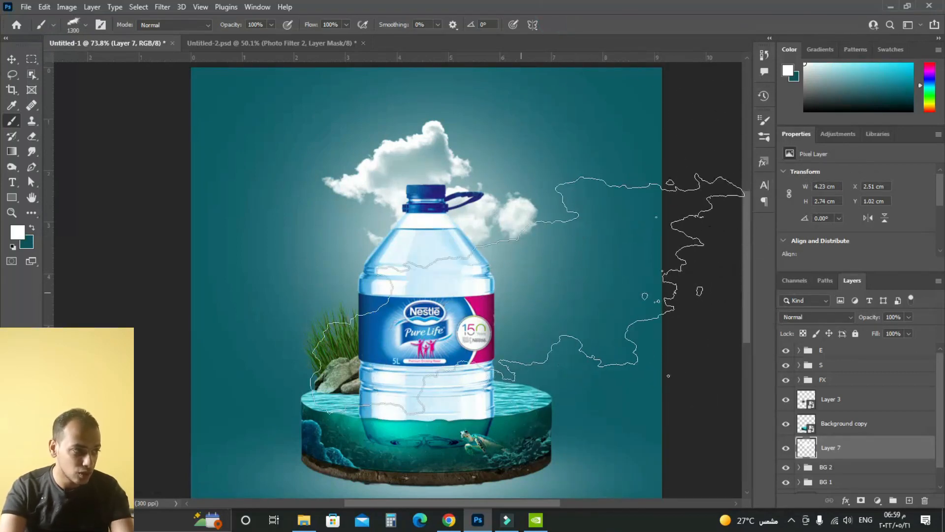
key("bracketleft")
key("bracketleft")
key("bracketleft")
key("bracketleft")
key("bracketleft")
key("bracketleft")
key("bracketleft")
key("bracketleft")
key("bracketleft")
key("bracketleft")
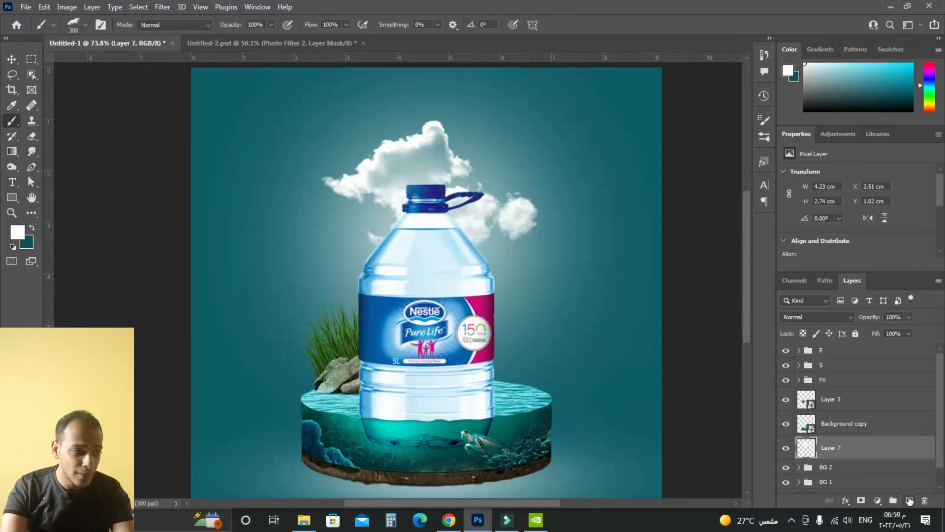
- Add a new layer above Layer 7 and stamp a small white cloud to the right of the bottle
left_click(909, 500)
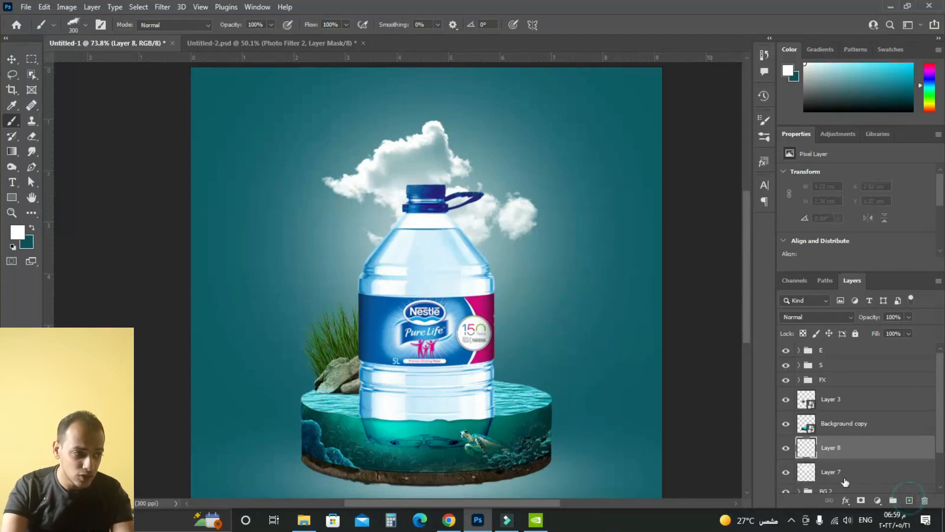
left_click(786, 471)
left_click(786, 472)
left_click(786, 472)
left_click(786, 471)
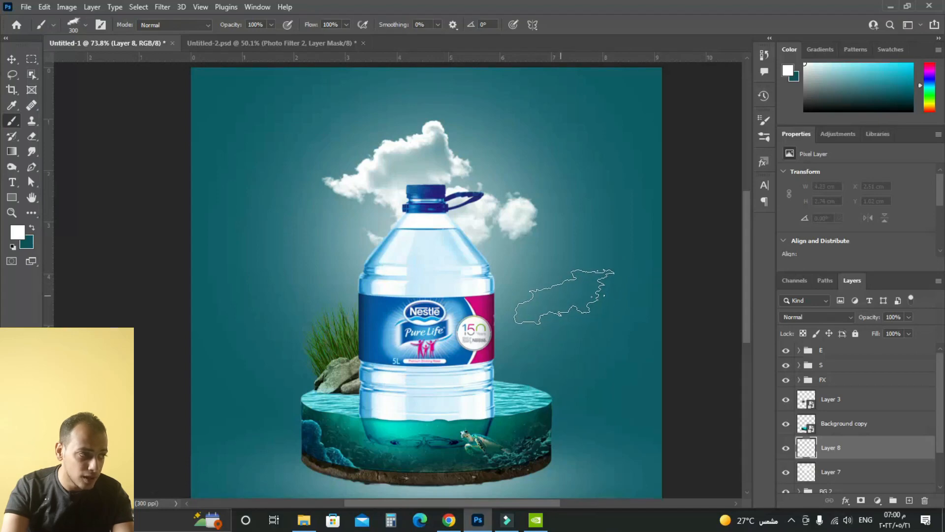
left_click(564, 296)
scroll(588, 410, "down", 5)
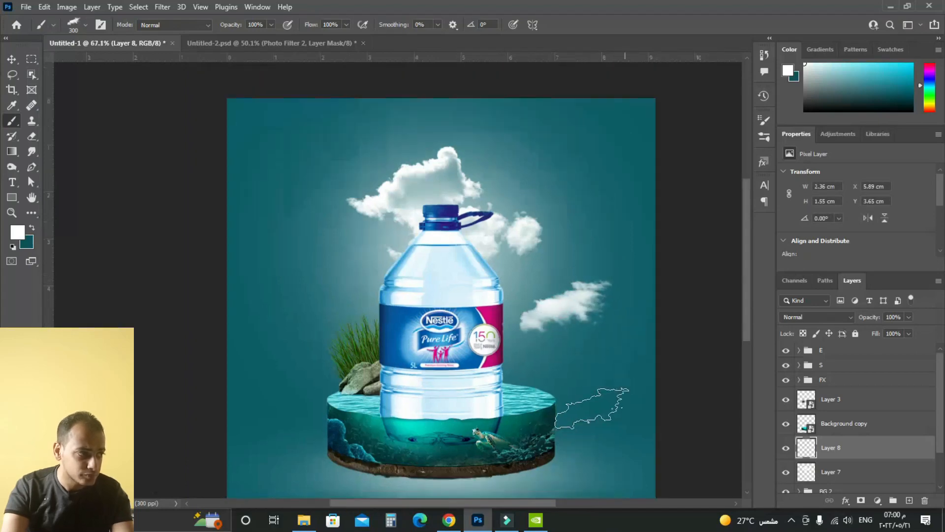
scroll(576, 392, "up", 3)
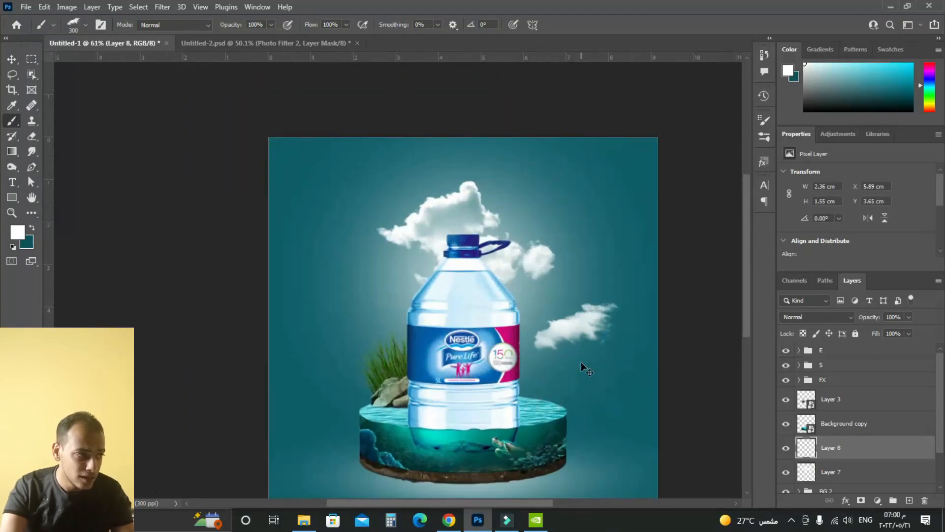
- Rotate the small cloud clockwise until it lies nearly level and reposition it to the right of the bottle's label
left_click(12, 58)
scroll(622, 321, "up", 3)
left_click_drag(601, 331, 611, 341)
key("ctrl+t")
left_click_drag(669, 389, 646, 433)
key("Return")
left_click_drag(633, 369, 647, 368)
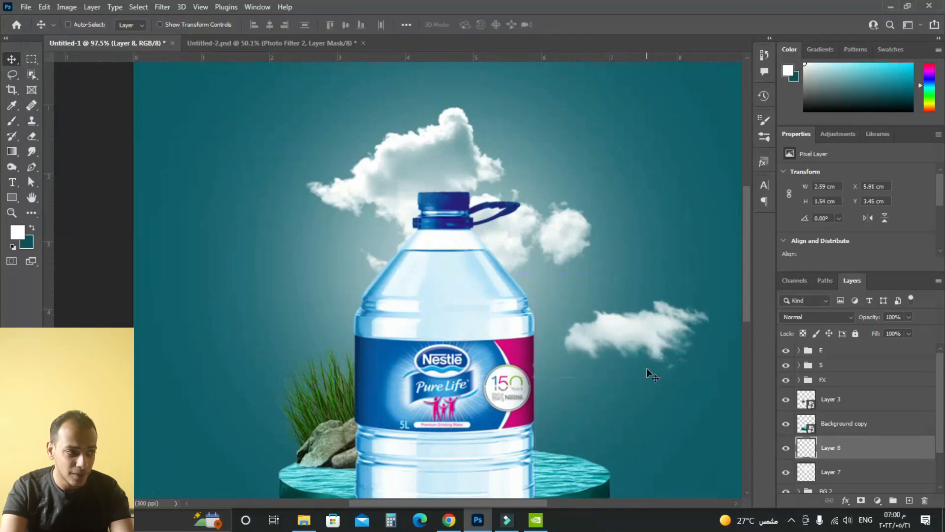
- Fine-tune the small cloud's horizontal placement beside the bottle to about X 5.92 cm
scroll(647, 386, "down", 4)
key("Left")
key("Left")
key("Left")
key("Left")
key("Left")
key("Left")
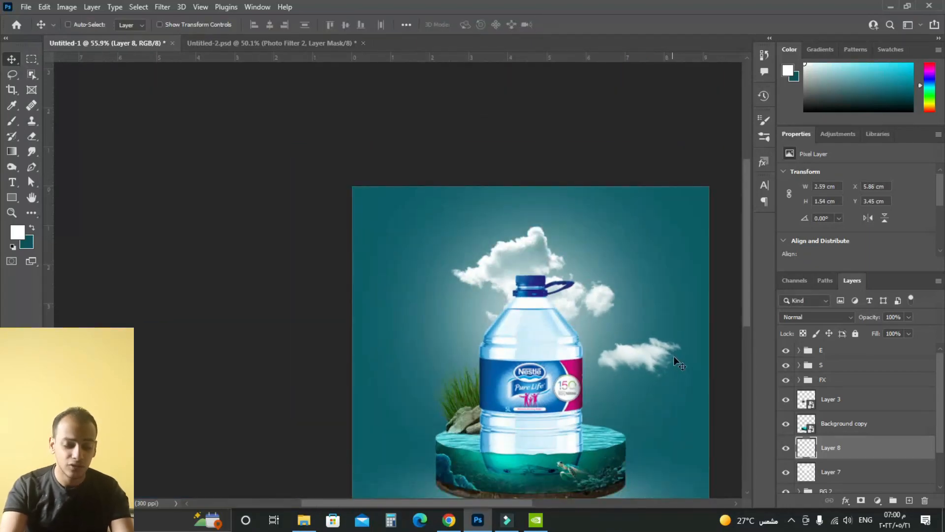
scroll(591, 342, "down", 1)
scroll(591, 344, "up", 4)
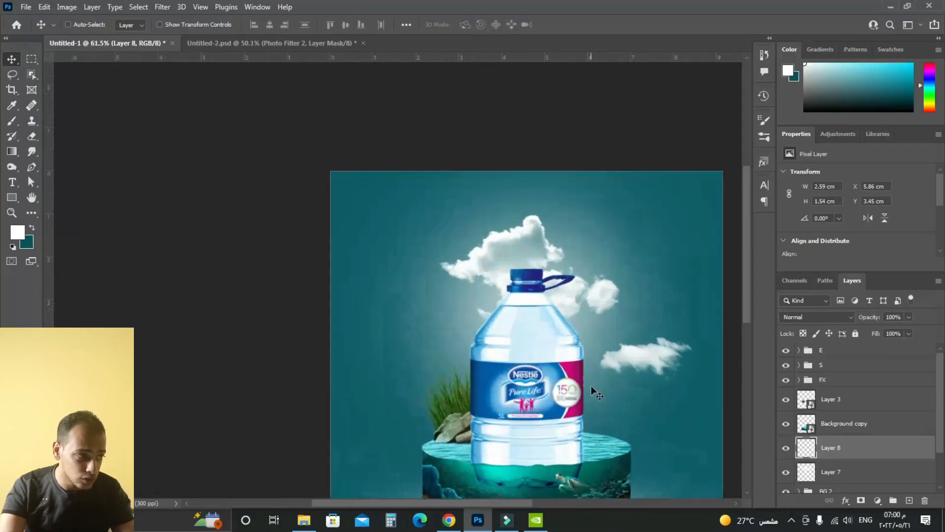
left_click_drag(617, 434, 603, 343)
left_click_drag(619, 302, 623, 303)
- Lower the opacity of the large cloud on Layer 7 to 80% and check its contribution
left_click(865, 473)
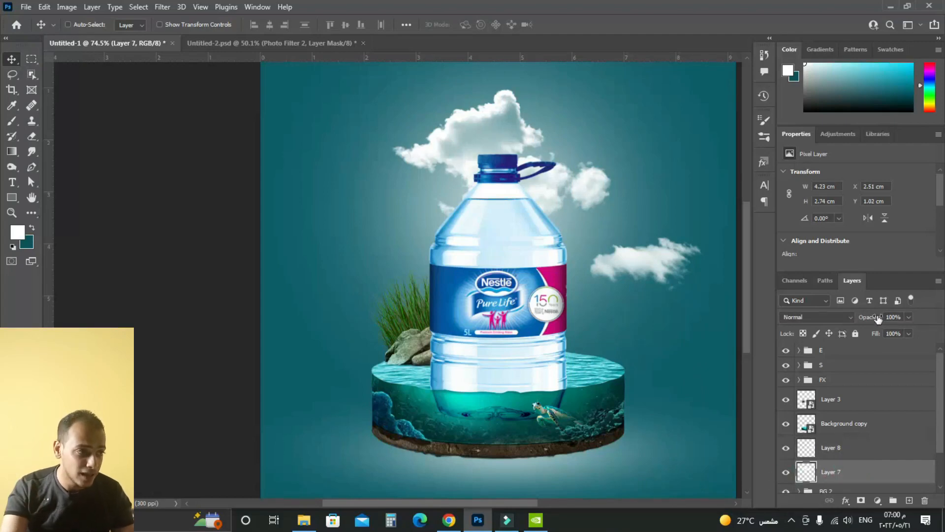
left_click_drag(878, 319, 867, 319)
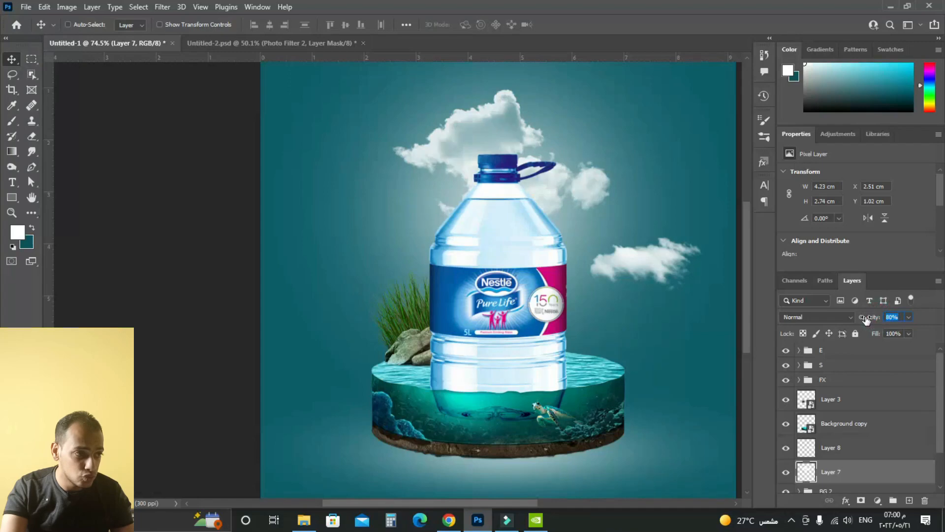
left_click(783, 476)
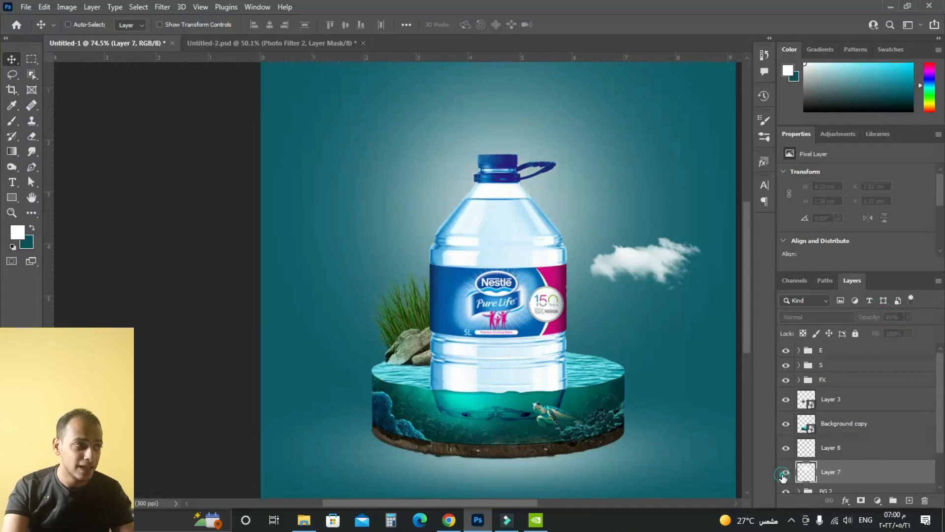
left_click(783, 476)
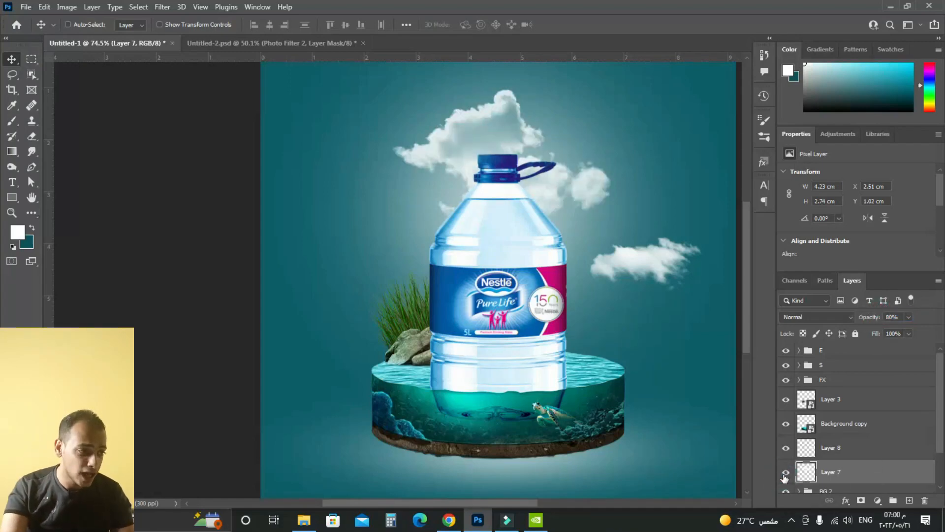
- Check what the small cloud on Layer 8 contributes and lower its opacity to 88%
left_click(813, 454)
left_click(786, 447)
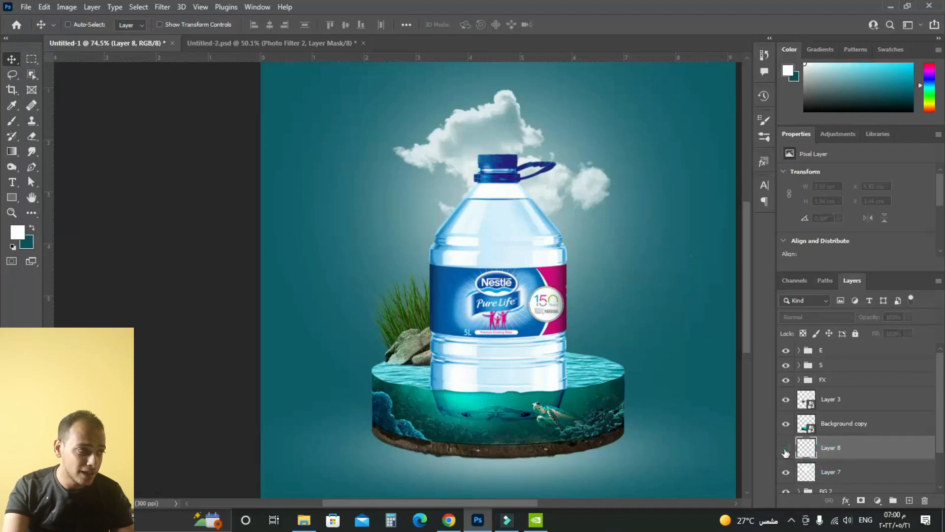
left_click(785, 447)
left_click(786, 448)
left_click(785, 447)
left_click_drag(877, 321, 869, 320)
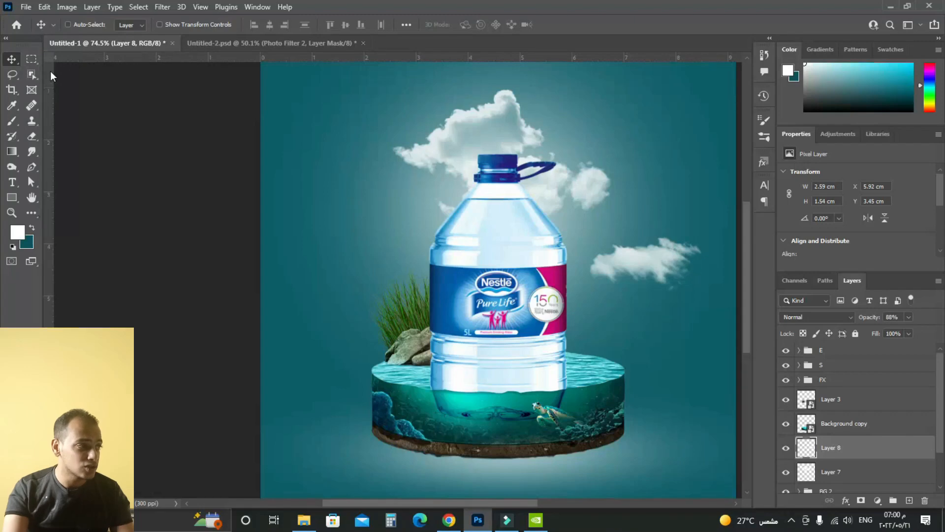
- Review the whole composition with both clouds and select group E at the top of the layer stack
scroll(377, 198, "down", 2)
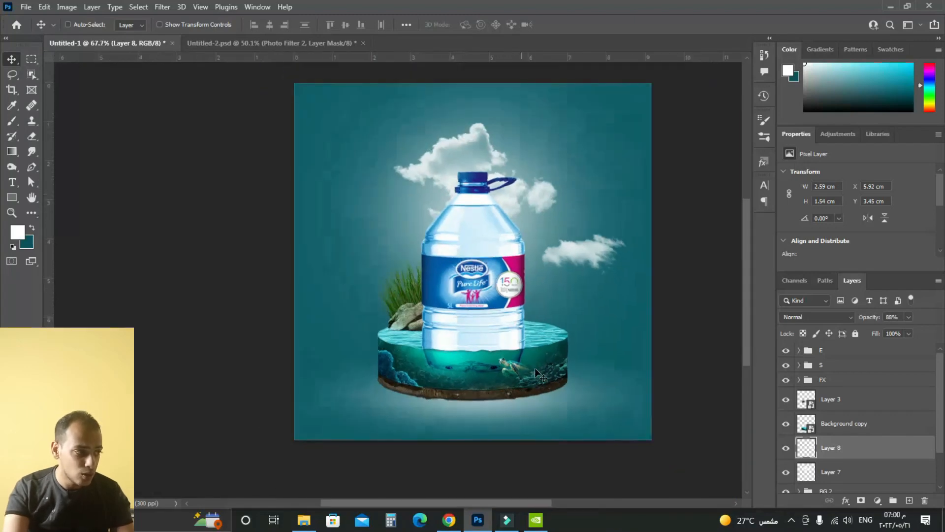
scroll(589, 364, "up", 2)
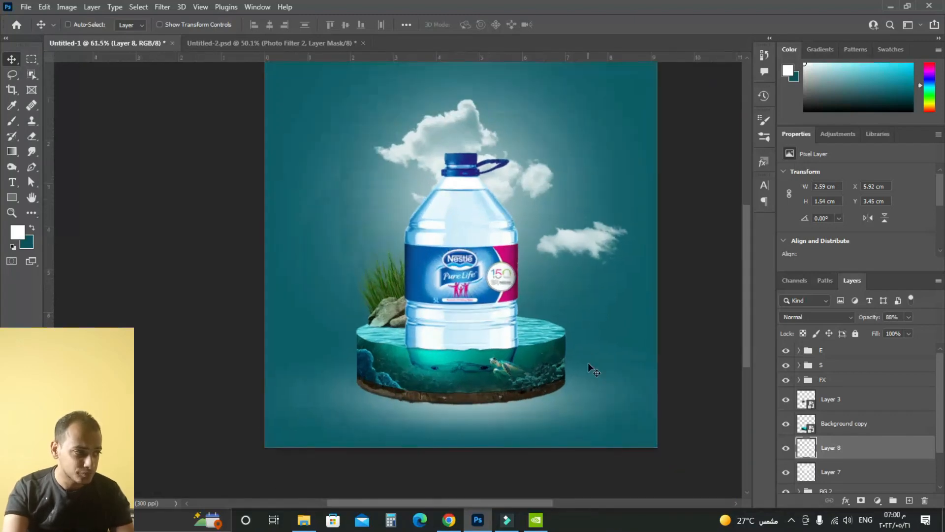
scroll(589, 364, "down", 2)
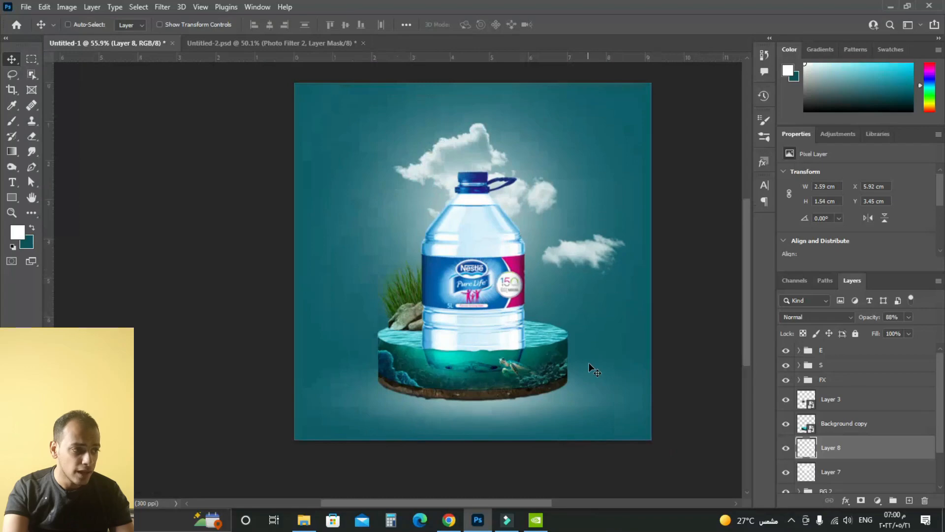
left_click(875, 351)
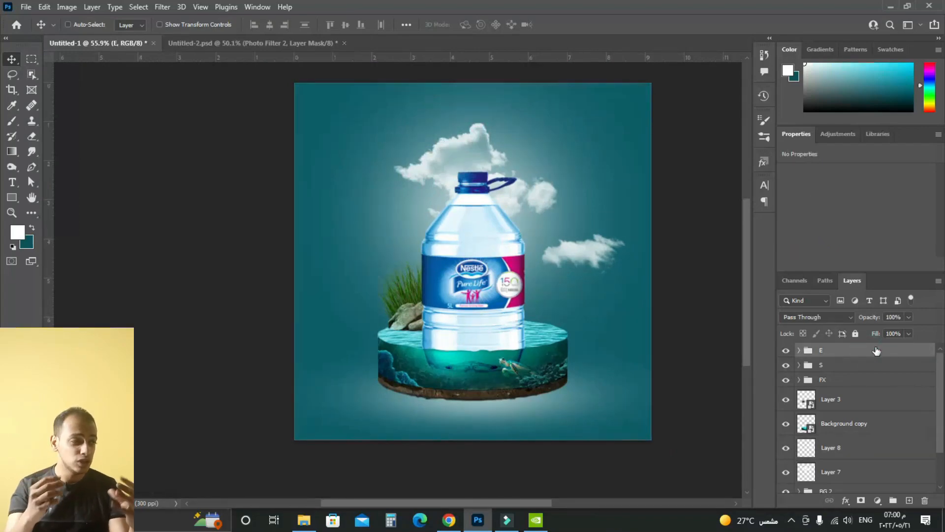
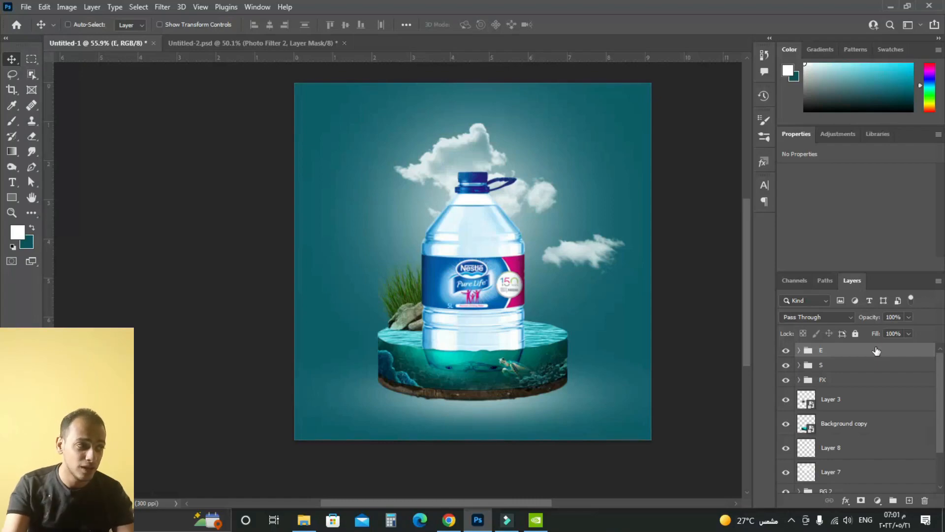
scroll(472, 302, "up", 2)
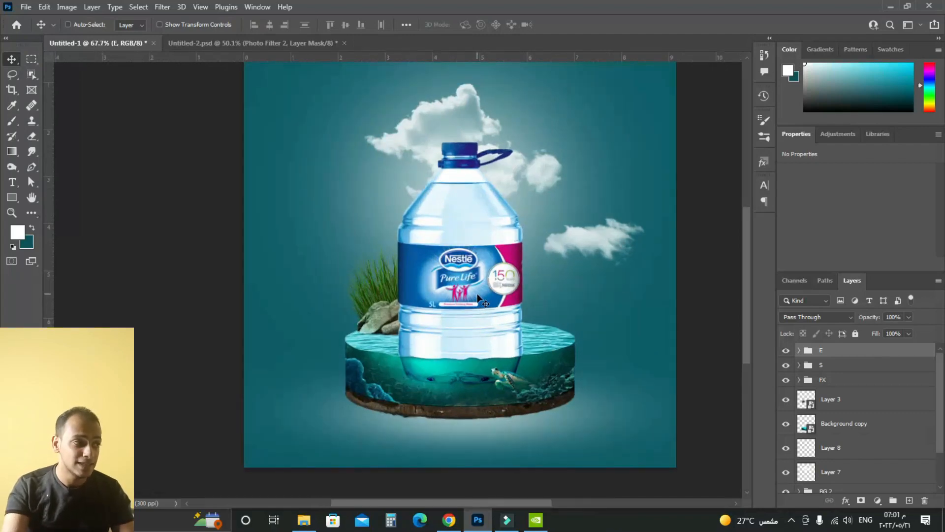
- Add a Brightness/Contrast adjustment layer above group E and set its contrast to 41
scroll(481, 248, "down", 1)
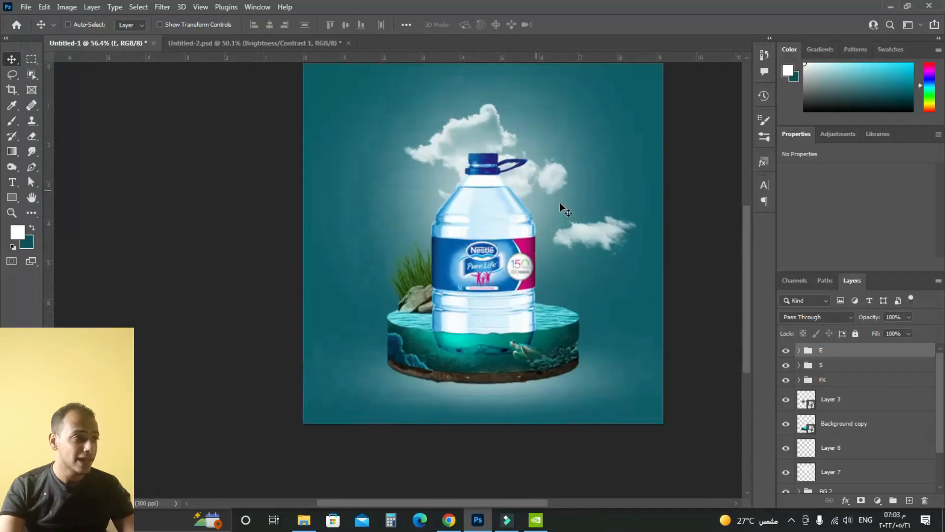
scroll(560, 203, "up", 2)
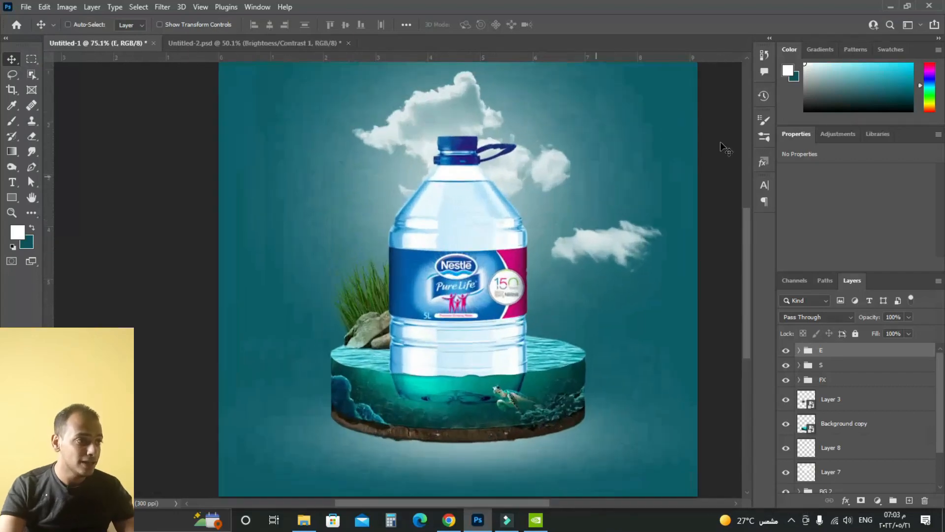
left_click(833, 136)
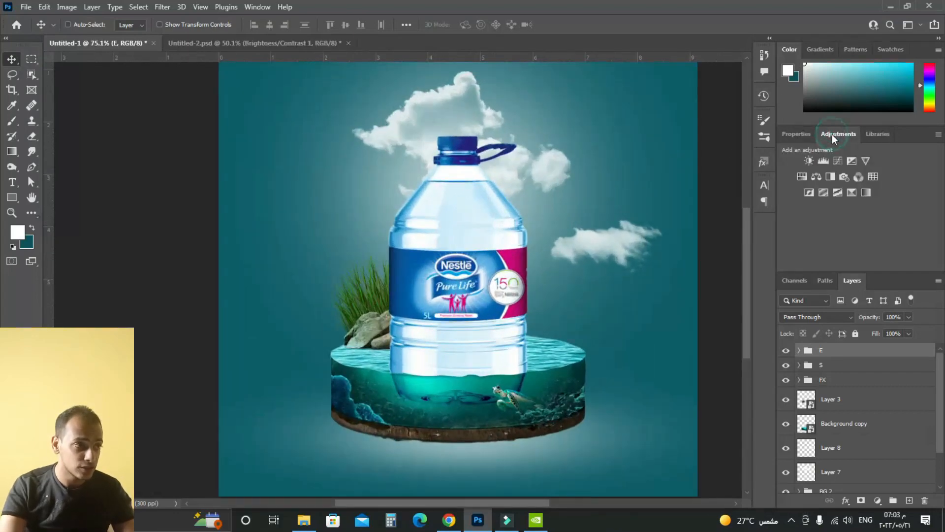
left_click(808, 161)
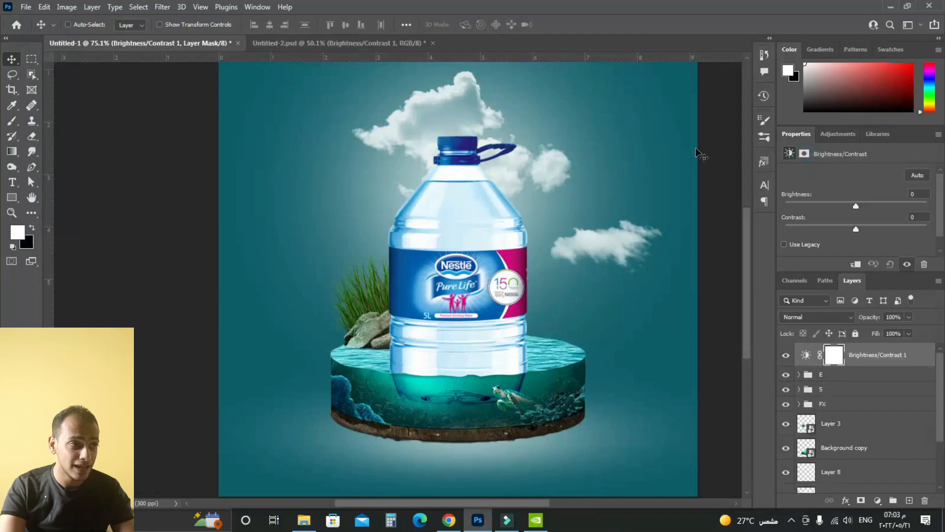
left_click_drag(857, 227, 858, 228)
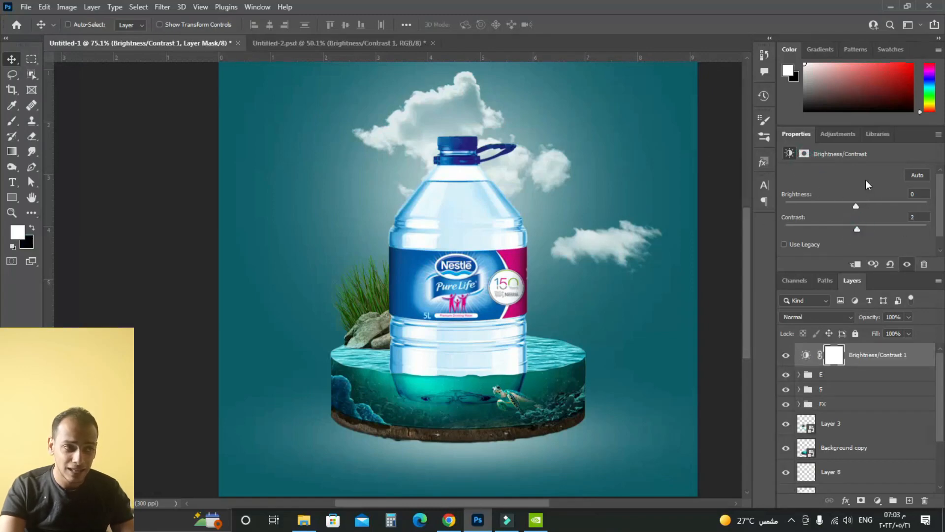
left_click_drag(856, 229, 890, 233)
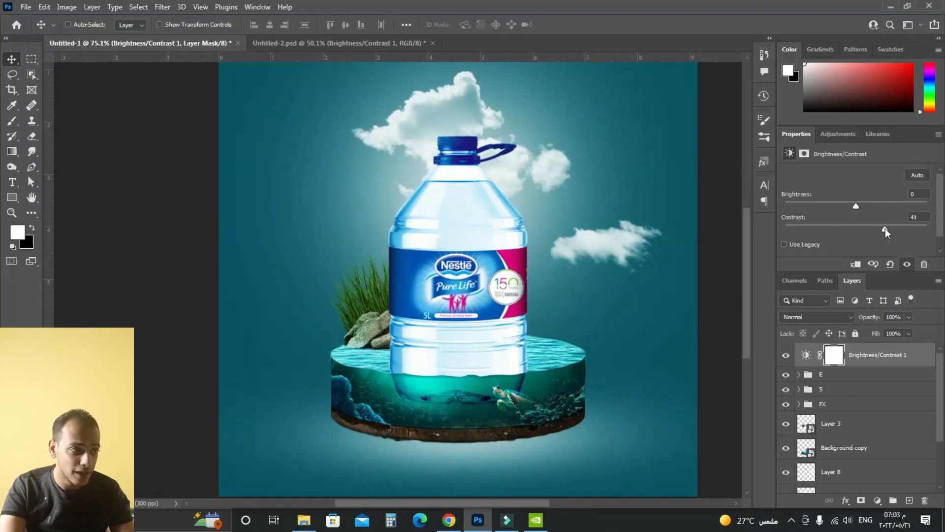
- Compare the whole composition with the Brightness/Contrast adjustment hidden and shown
scroll(747, 363, "down", 2)
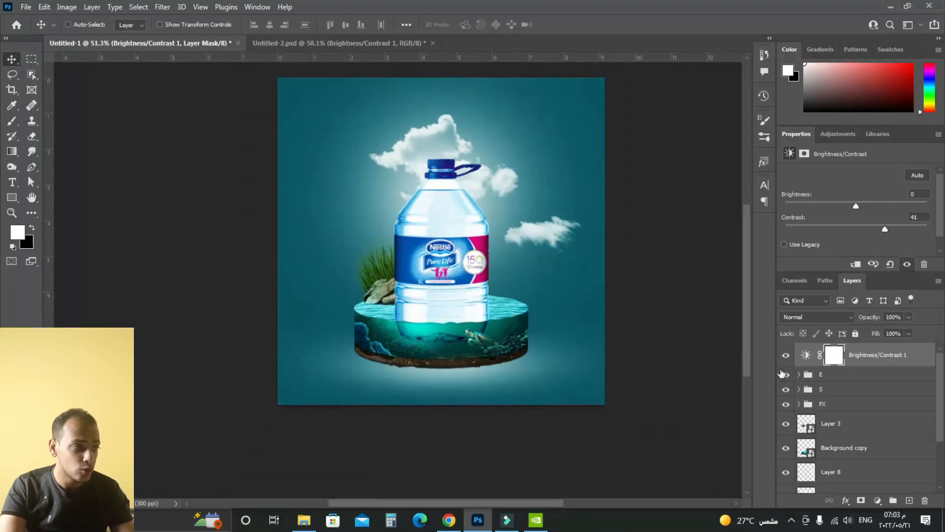
left_click(785, 357)
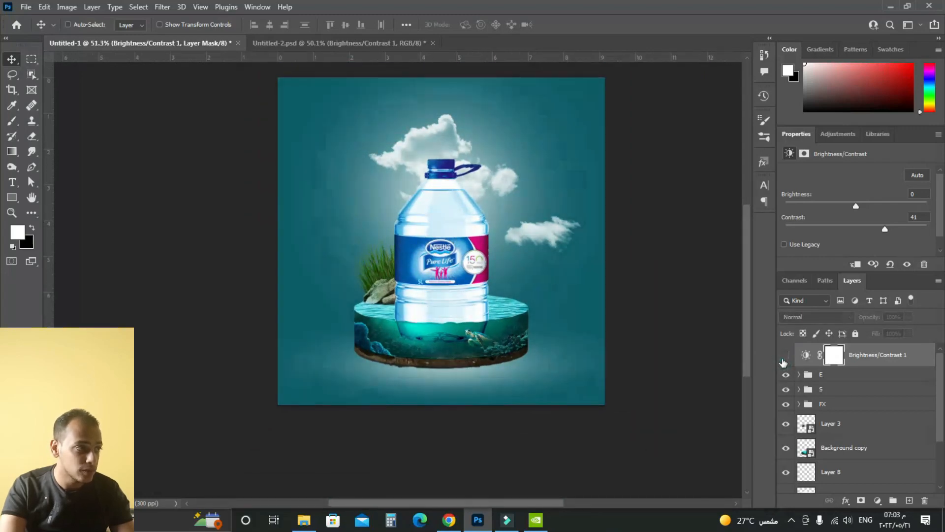
left_click(785, 357)
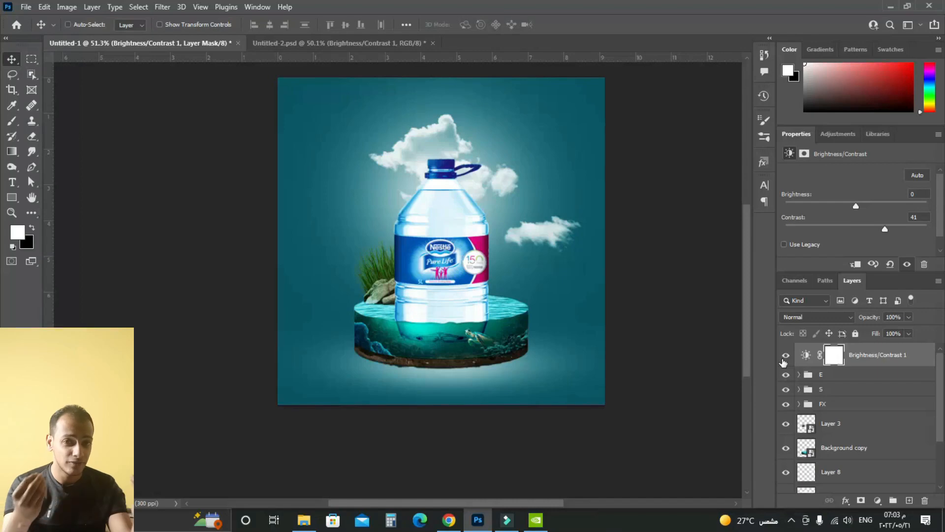
left_click(783, 359)
left_click(783, 360)
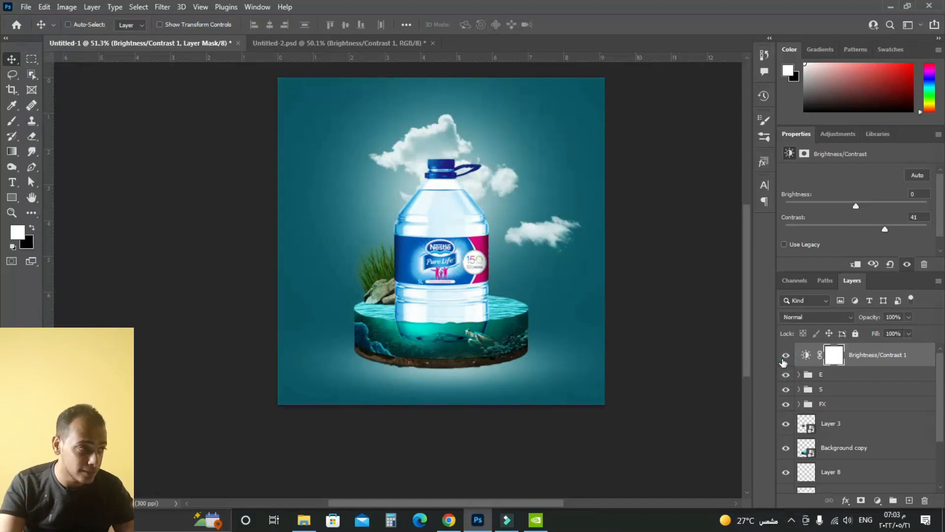
left_click(782, 360)
left_click(783, 361)
scroll(478, 196, "down", 1)
scroll(410, 227, "up", 1)
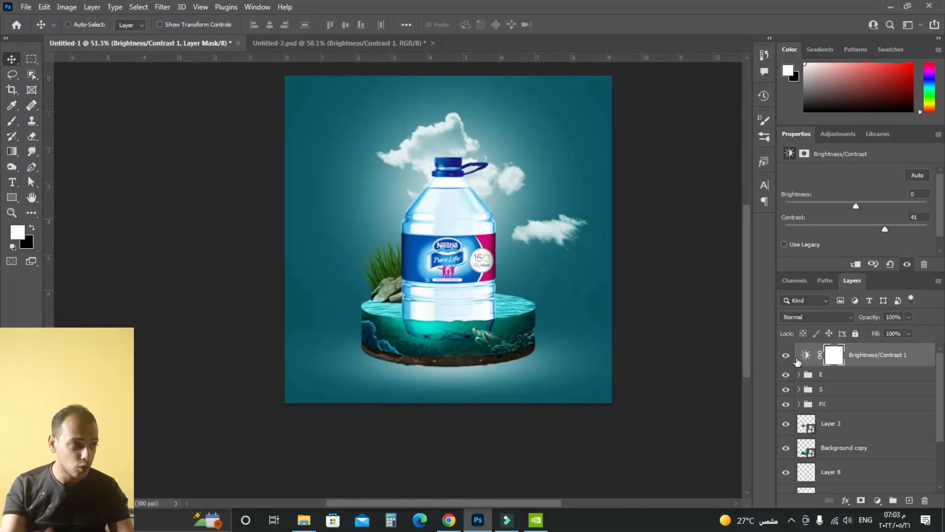
- Target the Brightness/Contrast layer mask with the Eraser, enlarge the eraser to 900 and set its opacity to 100%
scroll(576, 152, "up", 2)
left_click_drag(541, 161, 550, 188)
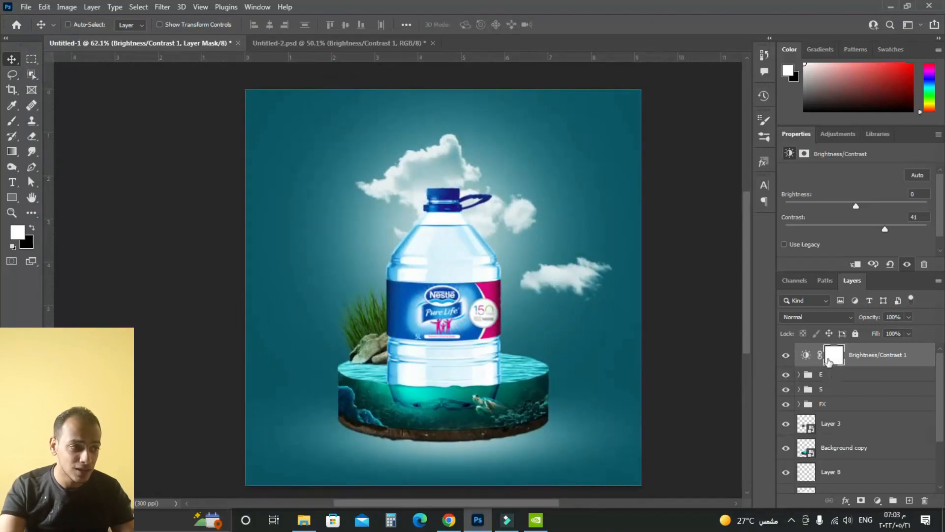
left_click(833, 356)
left_click(13, 121)
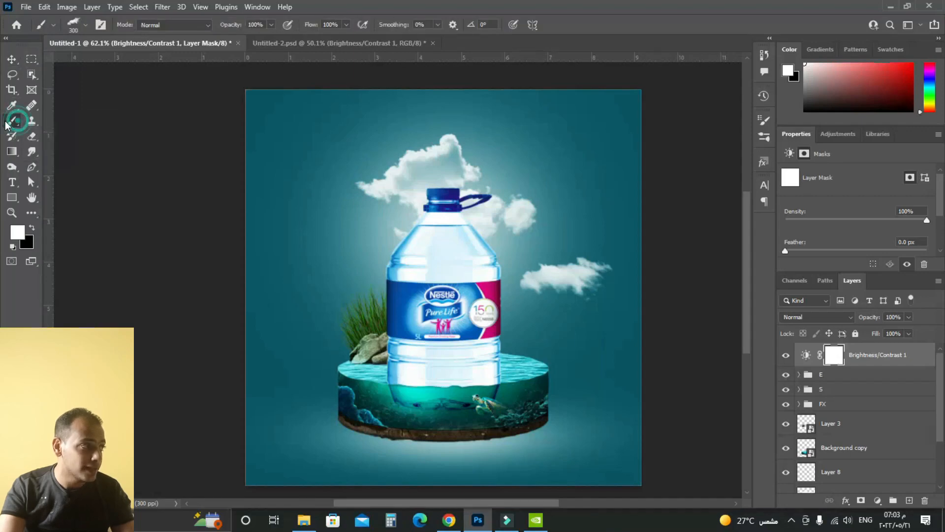
left_click_drag(32, 136, 68, 135)
left_click(69, 136)
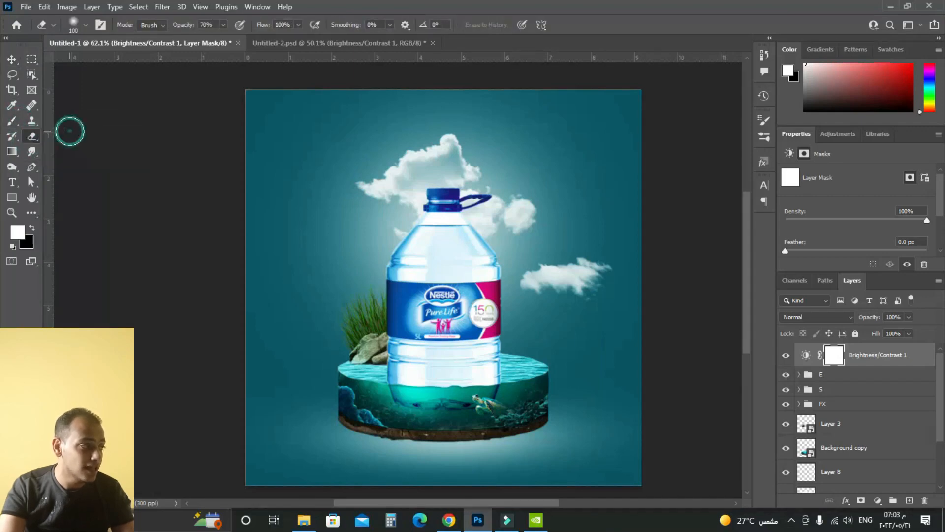
scroll(150, 155, "down", 3)
scroll(291, 171, "up", 1)
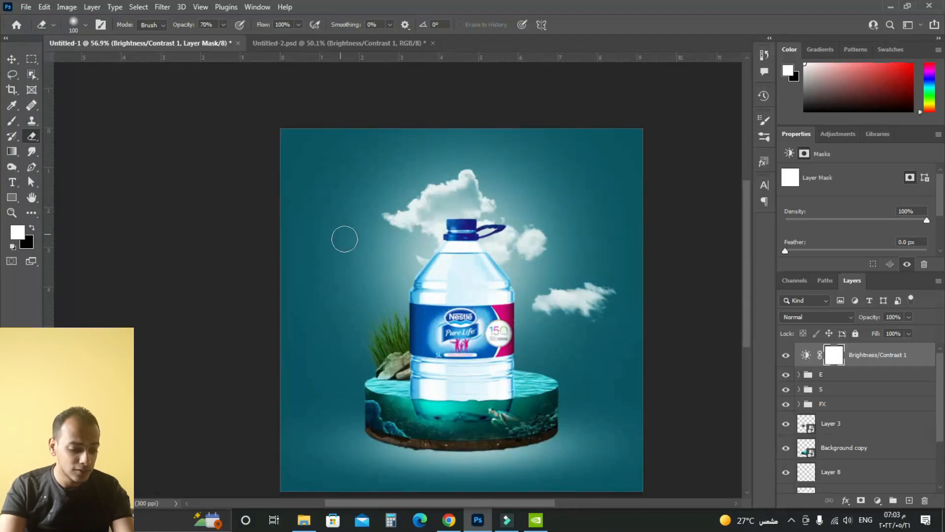
key("bracketright")
key("bracketright")
key("bracketright")
key("bracketright")
key("bracketright")
key("bracketright")
key("bracketright")
key("bracketright")
key("bracketright")
key("bracketright")
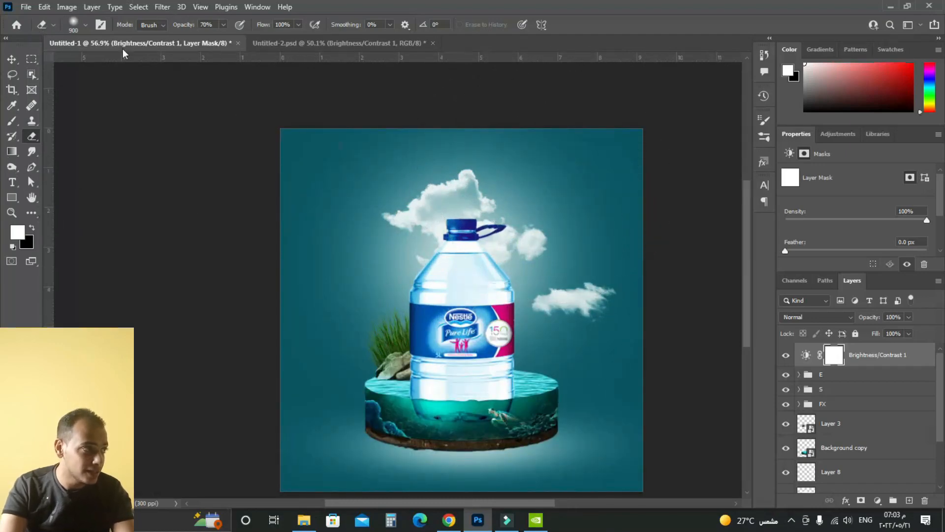
left_click_drag(185, 25, 199, 29)
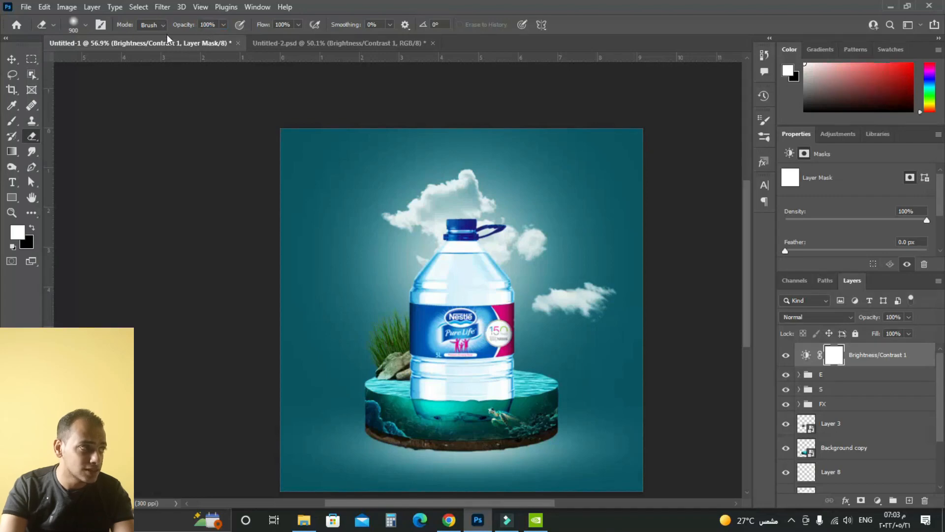
- Erase the contrast effect from the image's upper-left and upper-right corners on the mask with a size 700 eraser
scroll(315, 143, "up", 1)
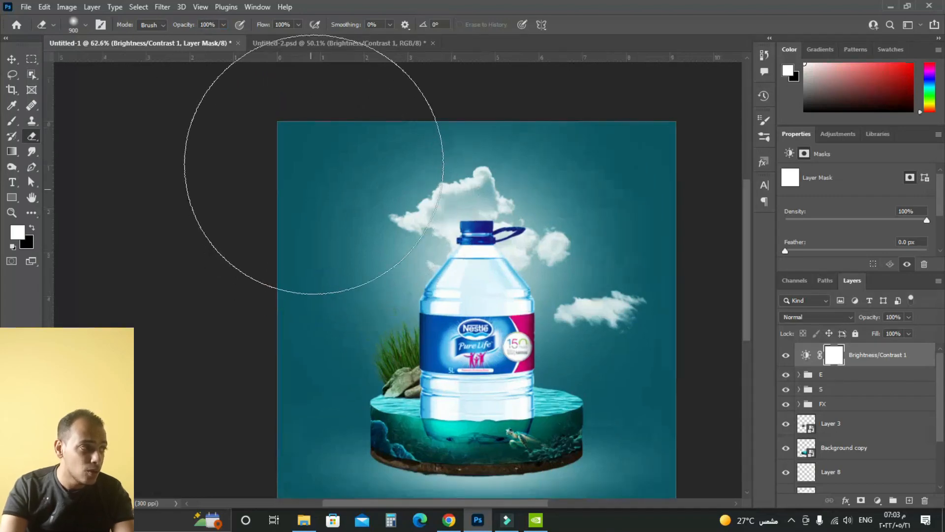
key("bracketleft")
key("bracketleft")
key("bracketleft")
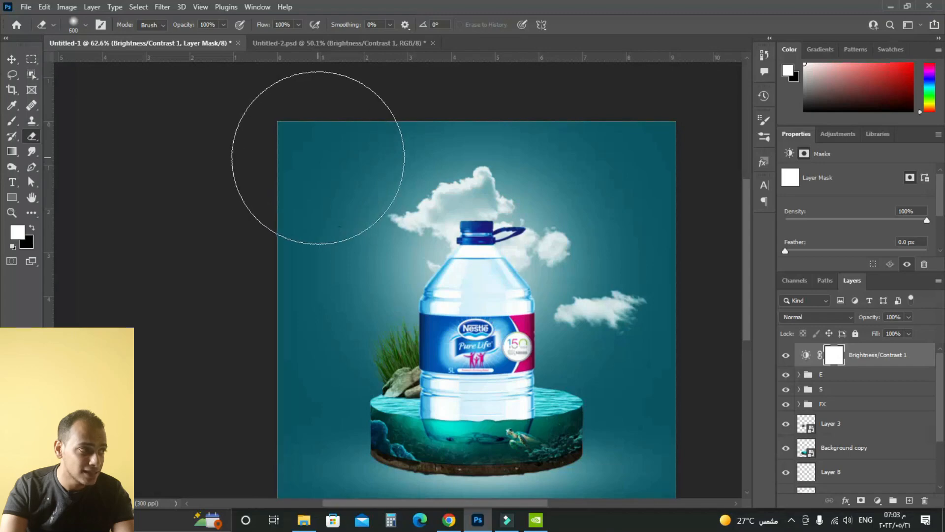
key("bracketright")
left_click(309, 156)
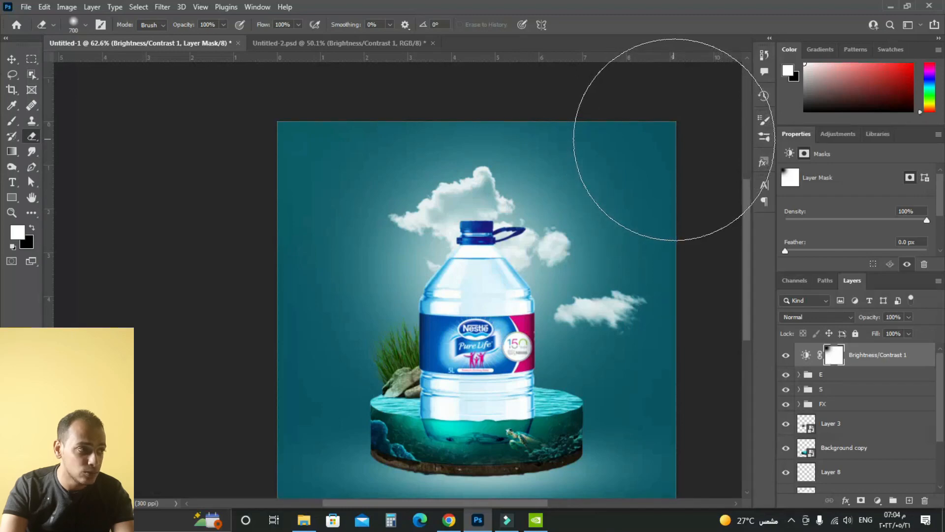
left_click(672, 139)
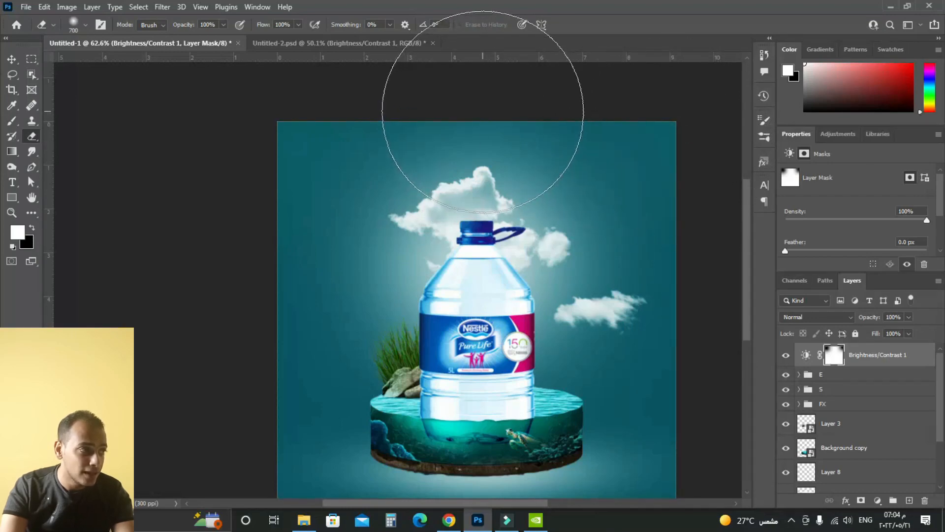
- Erase the contrast effect above the large cloud with a size 500 eraser and compare the adjustment hidden and shown
key("bracketleft")
key("bracketleft")
key("bracketleft")
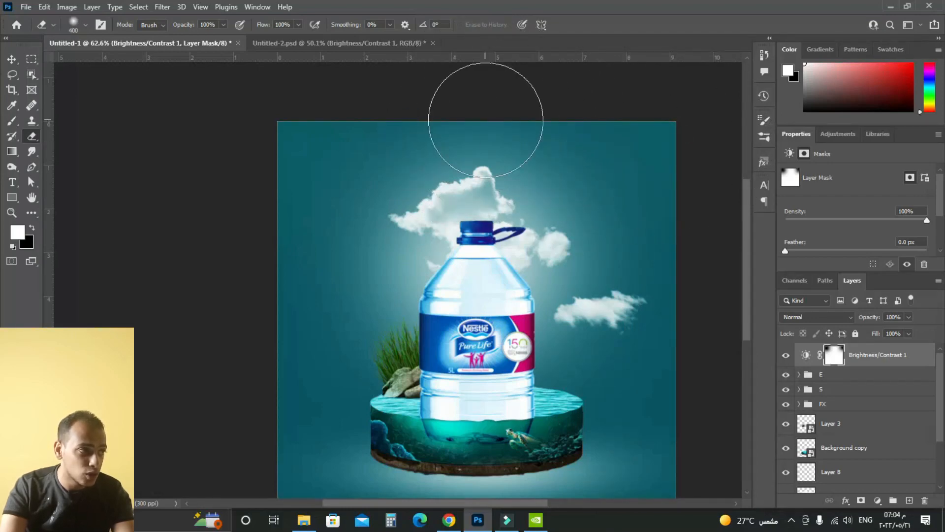
key("bracketright")
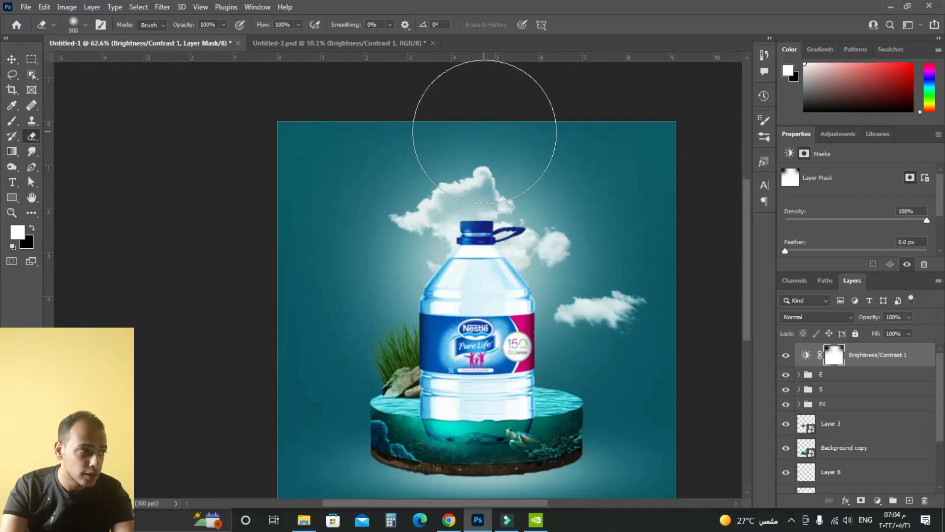
left_click(485, 132)
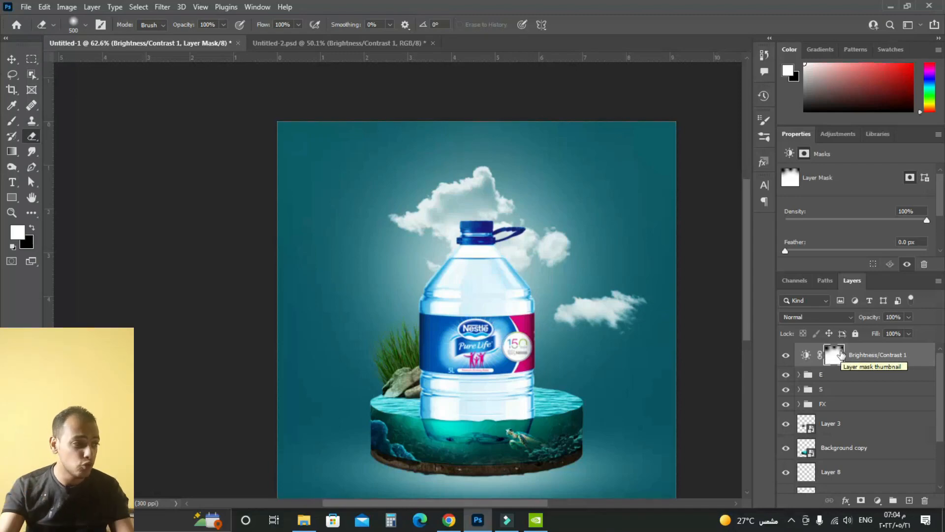
left_click(788, 357)
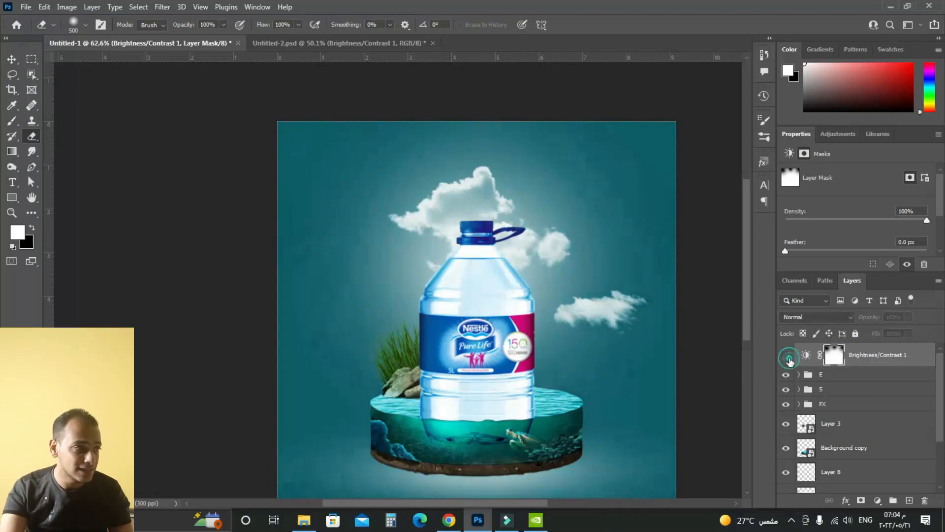
left_click(787, 356)
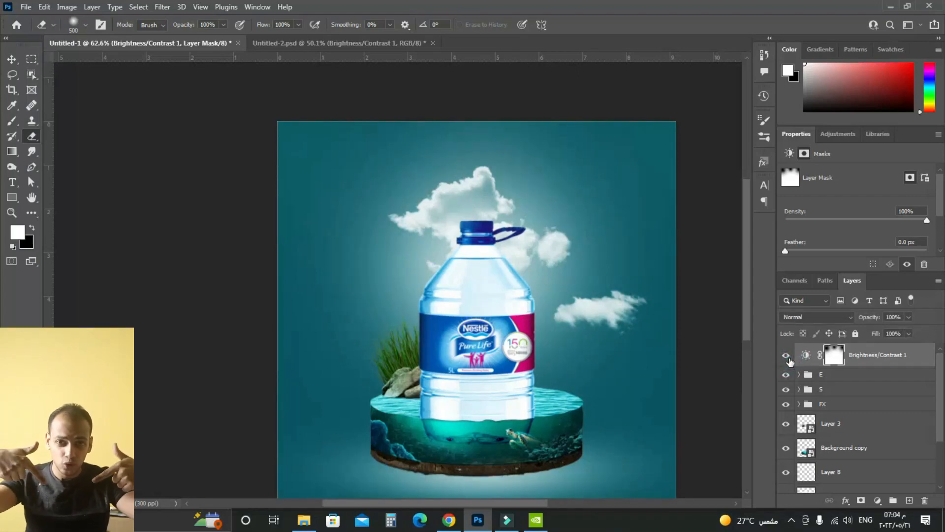
scroll(665, 320, "down", 4)
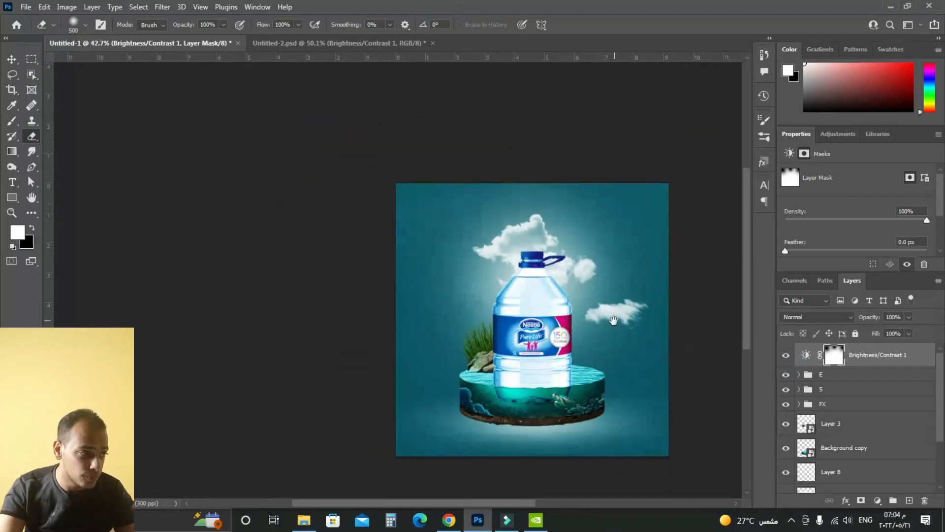
left_click_drag(612, 320, 564, 276)
scroll(488, 308, "up", 2)
scroll(488, 306, "up", 1)
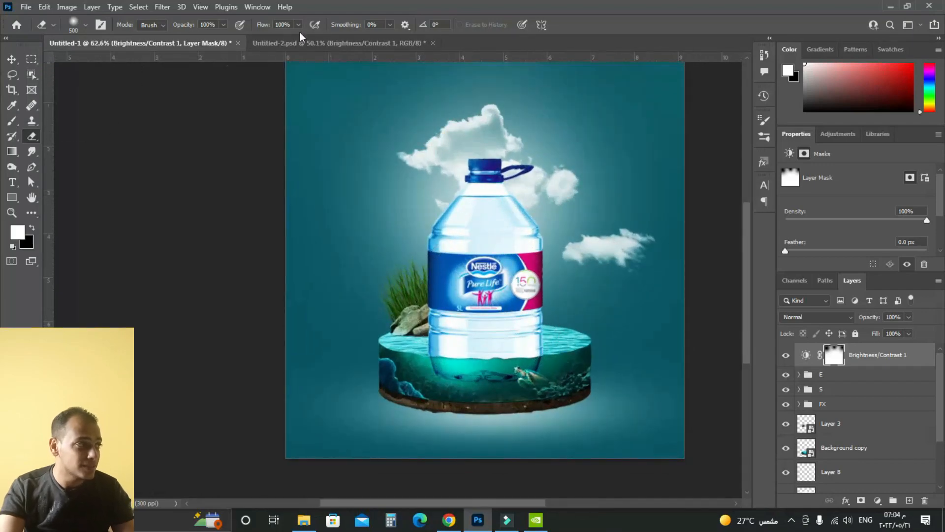
- Open the seagull image 12.png and shift its birds to about X 7.24 cm, Y 5.82 cm on the canvas
left_click(26, 7)
left_click(37, 28)
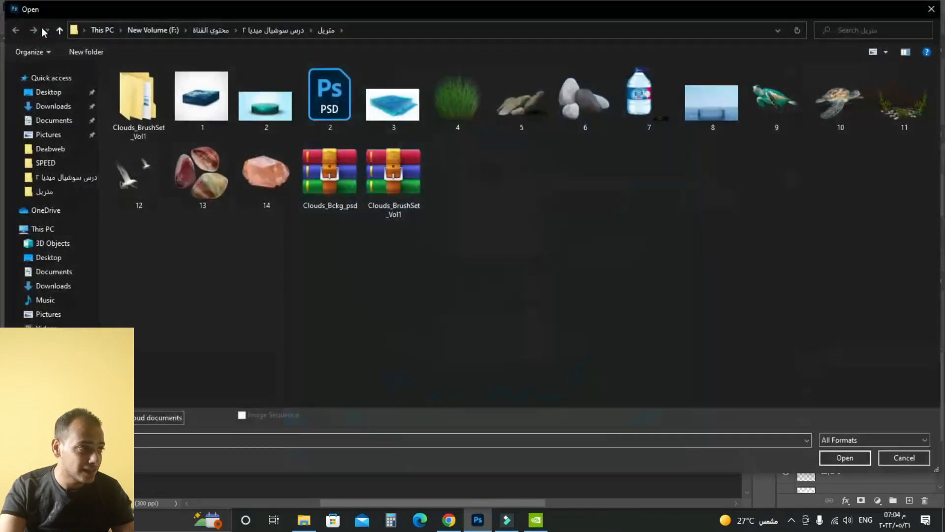
double_click(147, 193)
left_click(11, 59)
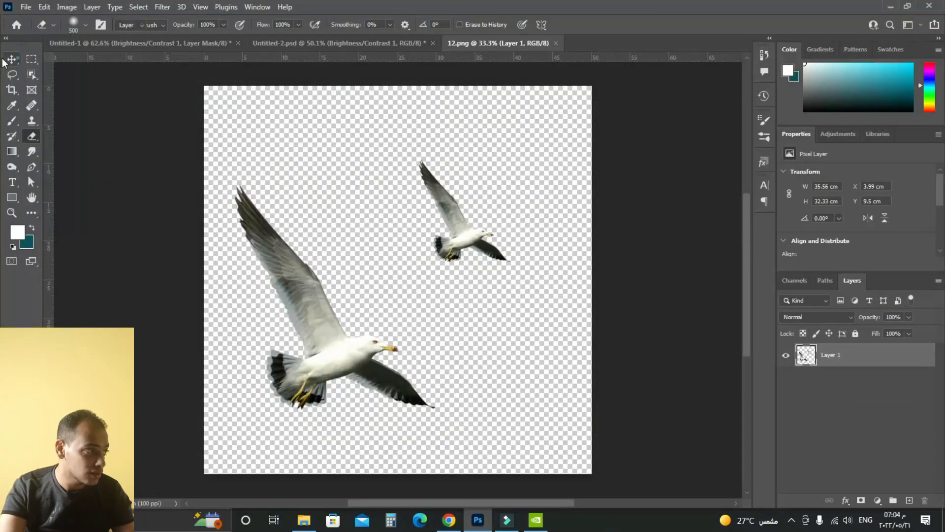
left_click_drag(283, 276, 297, 252)
scroll(307, 278, "up", 2)
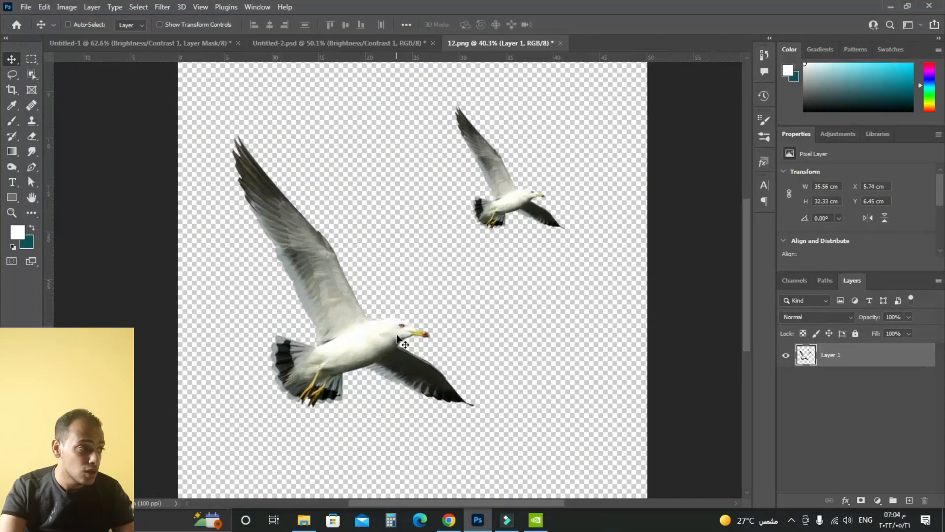
left_click_drag(393, 336, 407, 331)
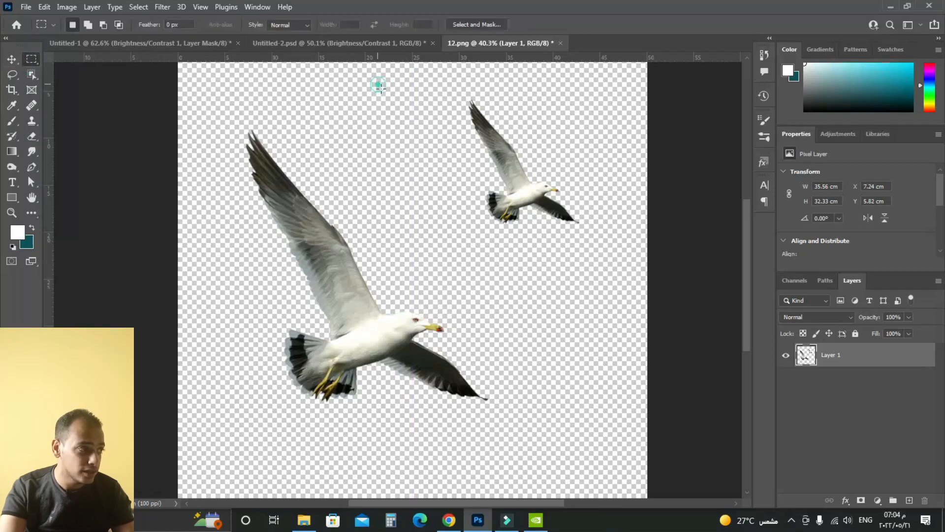
- Draw a closed straight-sided outline loosely around the large seagull with the Pen tool, leaving out the small bird
left_click(31, 167)
left_click(226, 207)
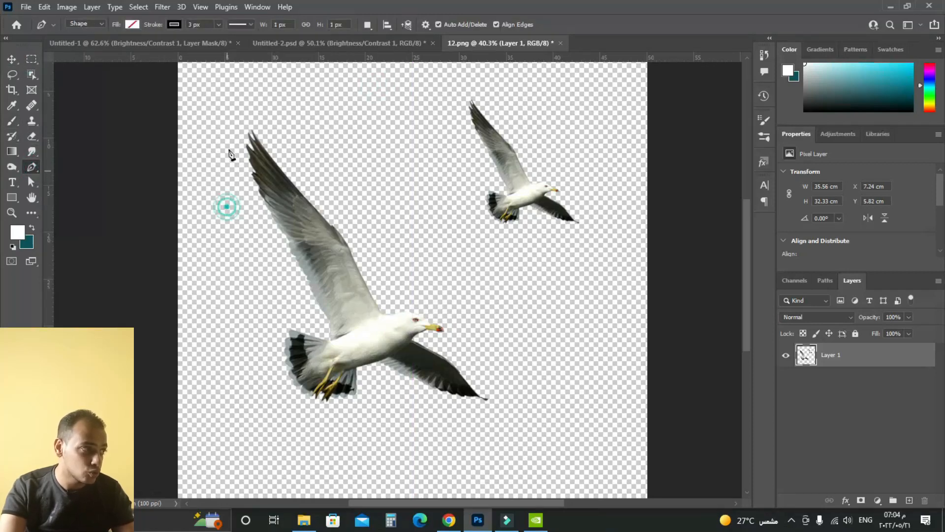
left_click(230, 120)
left_click(280, 112)
left_click(380, 193)
left_click(537, 334)
left_click(515, 449)
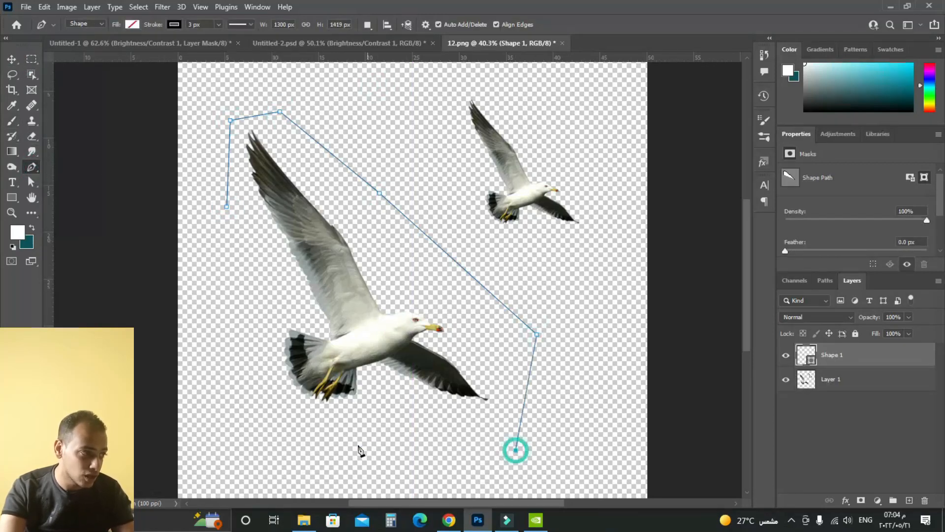
left_click(358, 445)
left_click(283, 436)
left_click(226, 206)
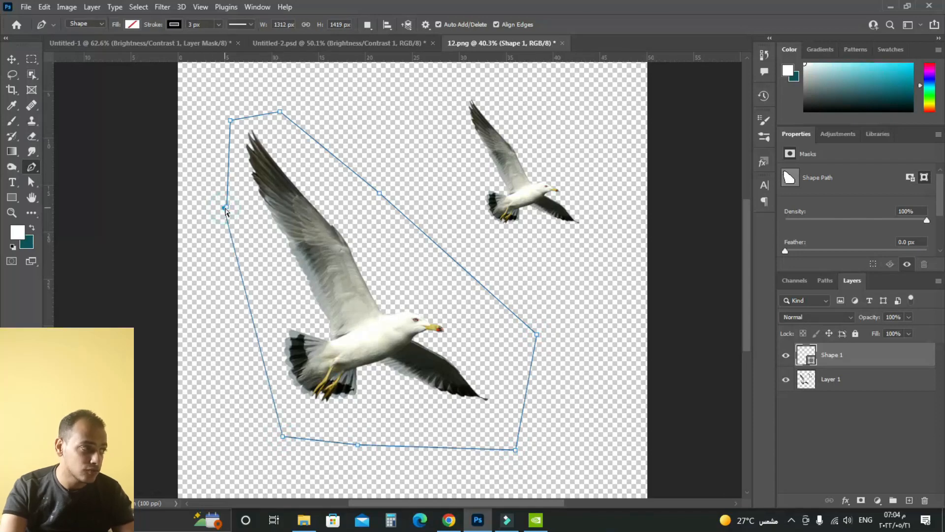
- Close the pen outline around the large seagull again and convert it into a selection
key("ctrl+z")
left_click(227, 207)
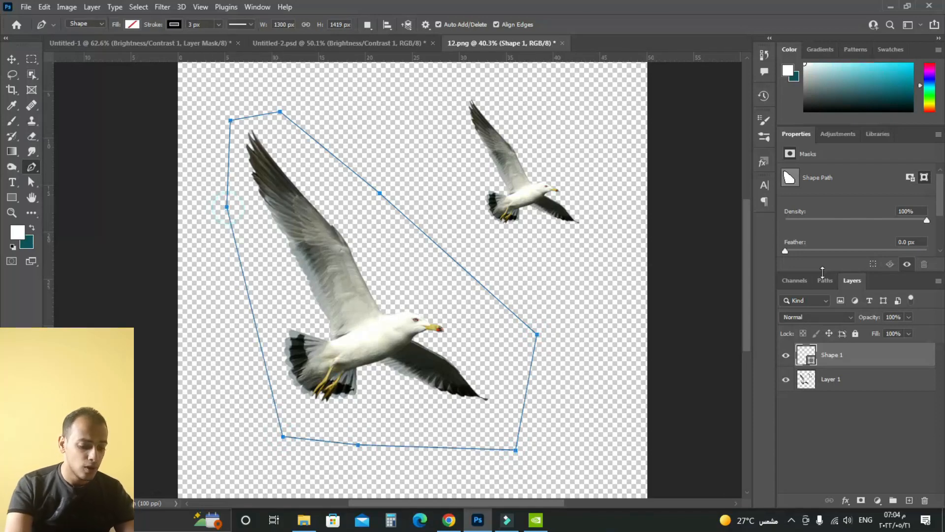
key("ctrl+Return")
scroll(585, 273, "down", 2)
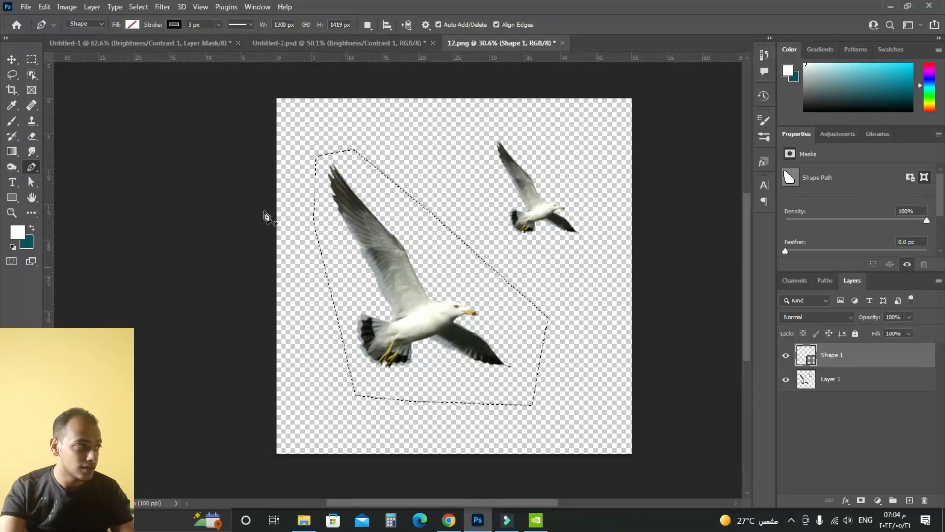
left_click(12, 59)
left_click_drag(310, 215, 466, 177)
left_click_drag(386, 204, 393, 230)
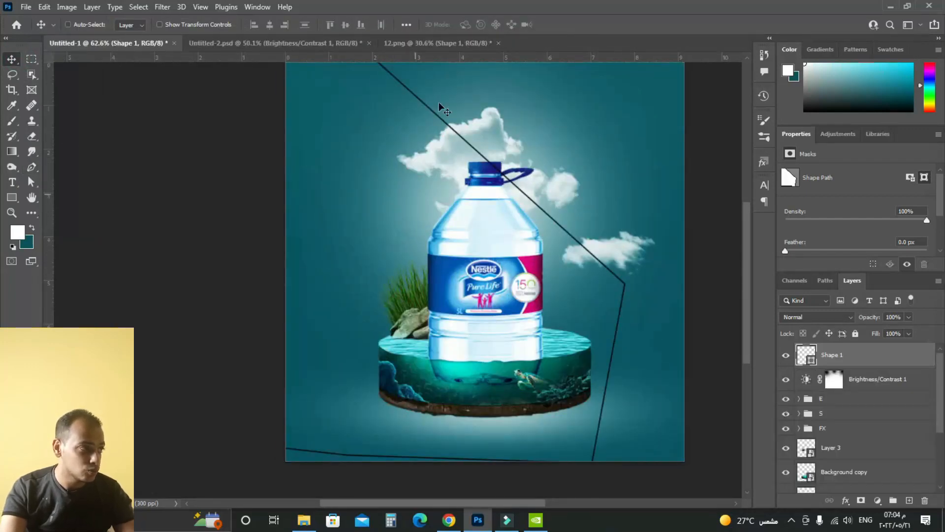
key("ctrl+z")
left_click(468, 43)
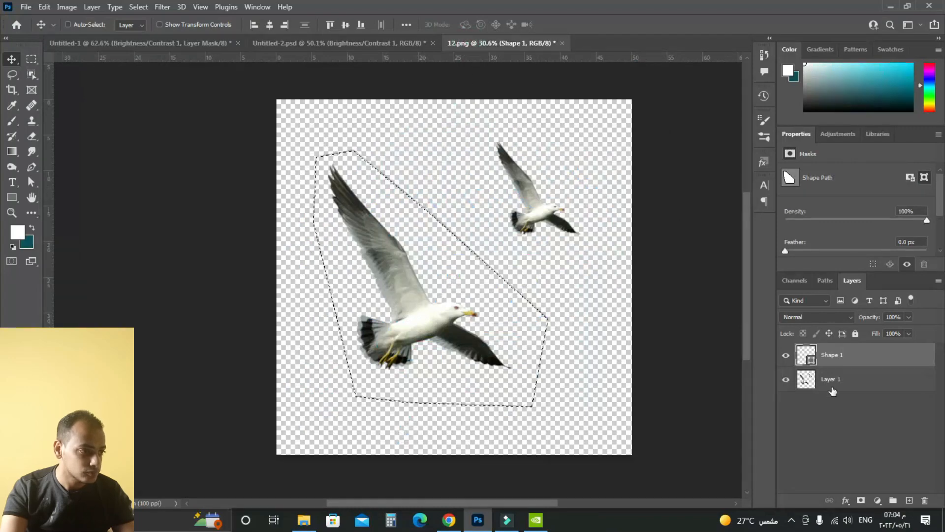
- Copy the selected large seagull from Layer 1 of 12.png into the Untitled-1 composite and close 12.png without saving
left_click(832, 382)
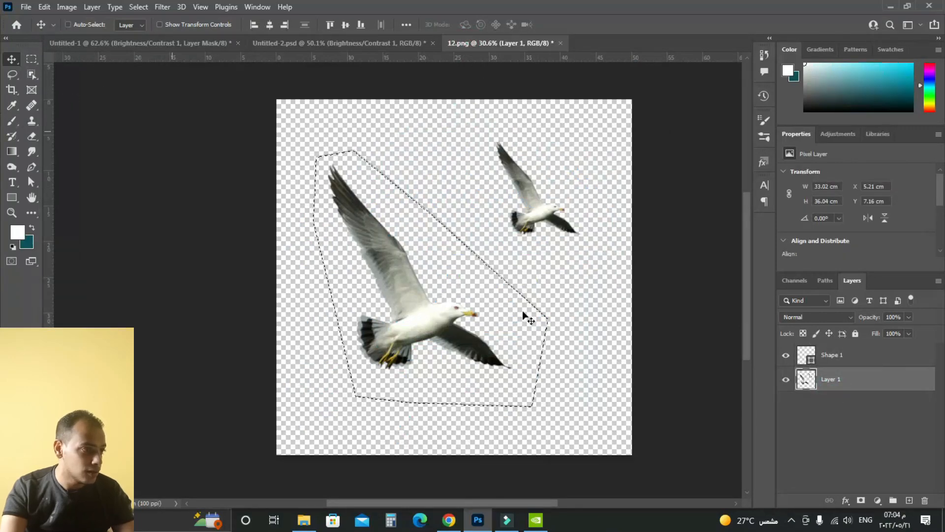
left_click_drag(446, 287, 489, 245)
scroll(490, 245, "down", 3)
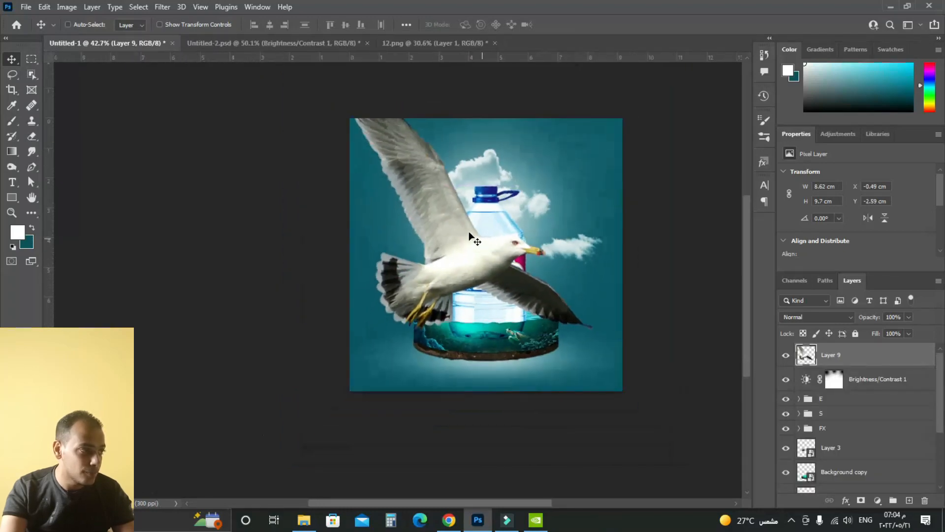
left_click(494, 43)
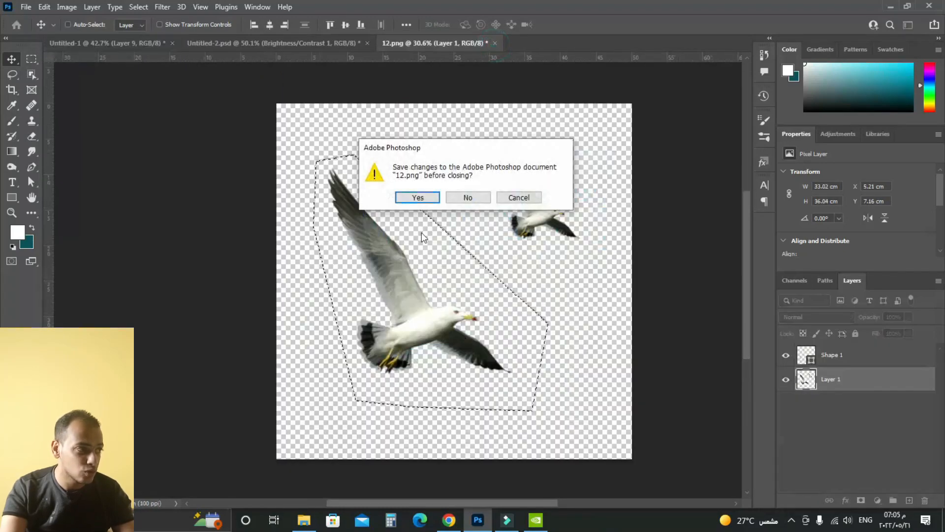
left_click(458, 197)
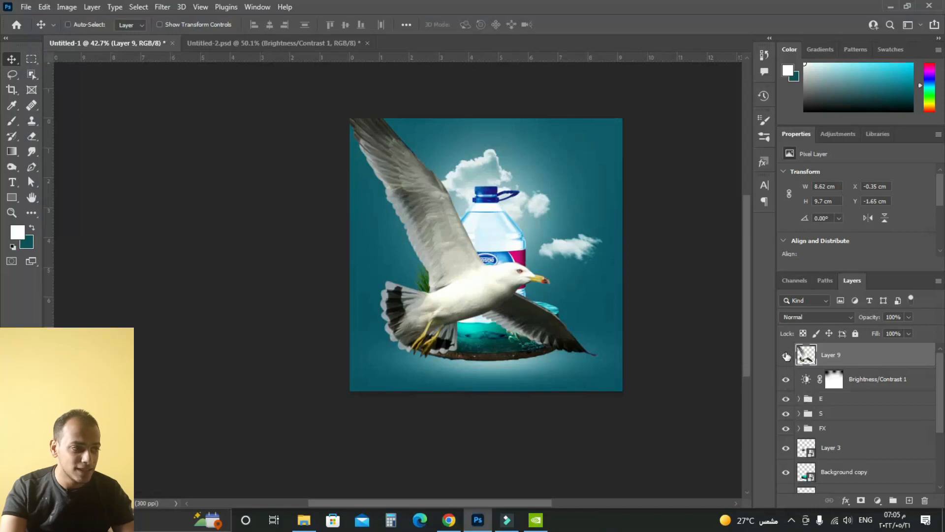
- Hide and reshow the seagull layer to check it, and convert it to a smart object
left_click(785, 355)
left_click(785, 355)
right_click(851, 359)
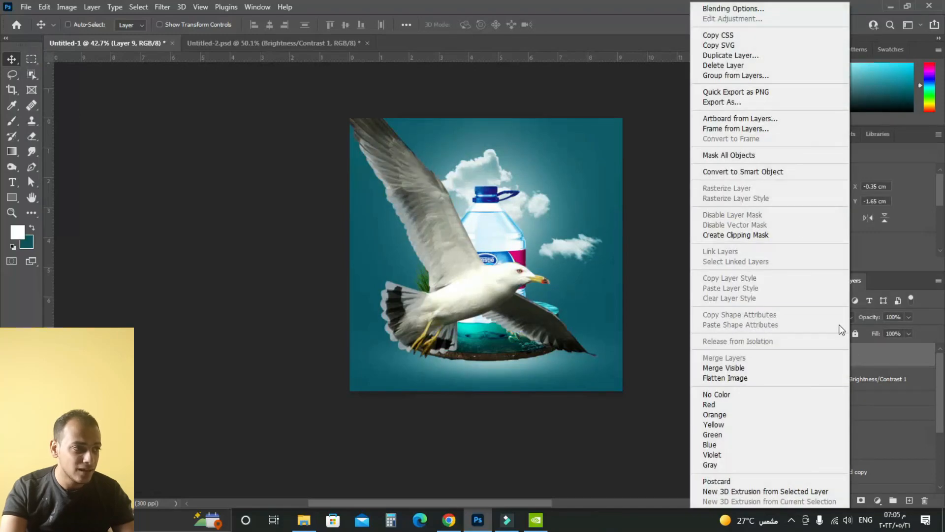
left_click(771, 171)
- Scale the seagull to about 12% and move it into the open space left of the bottle's shoulder
scroll(446, 295, "up", 2)
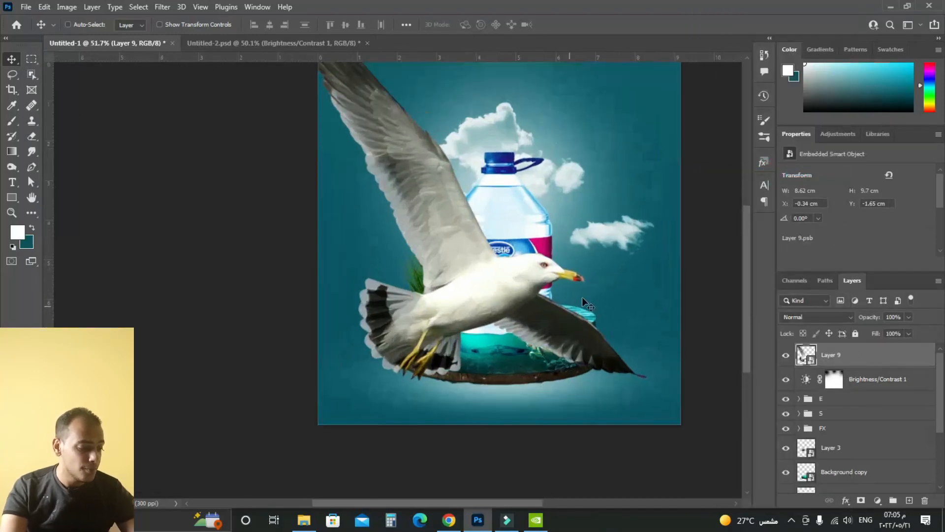
key("ctrl+t")
scroll(583, 296, "down", 2)
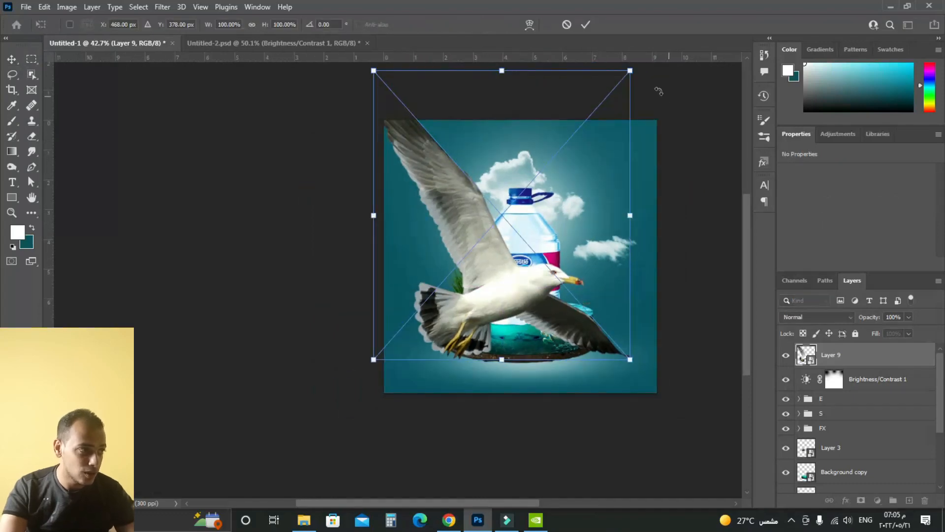
left_click_drag(631, 70, 552, 213)
scroll(552, 214, "up", 5)
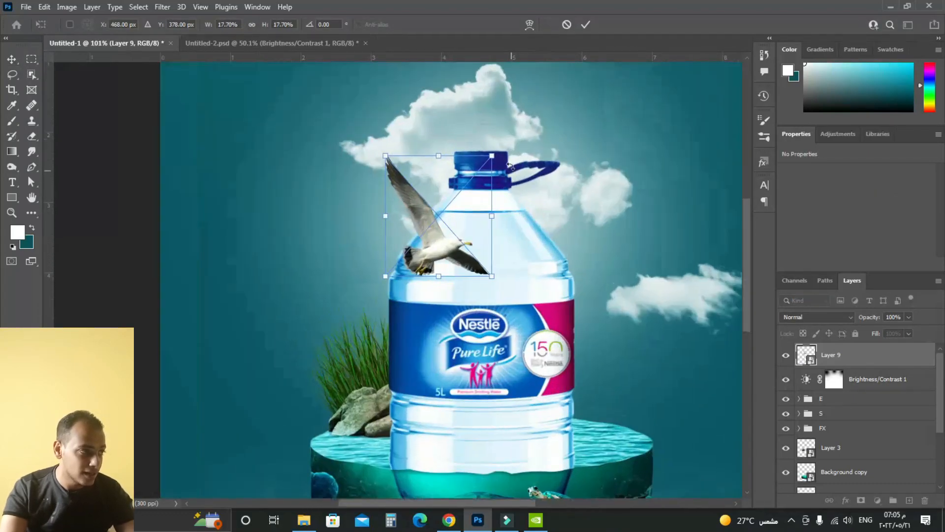
left_click_drag(491, 156, 474, 175)
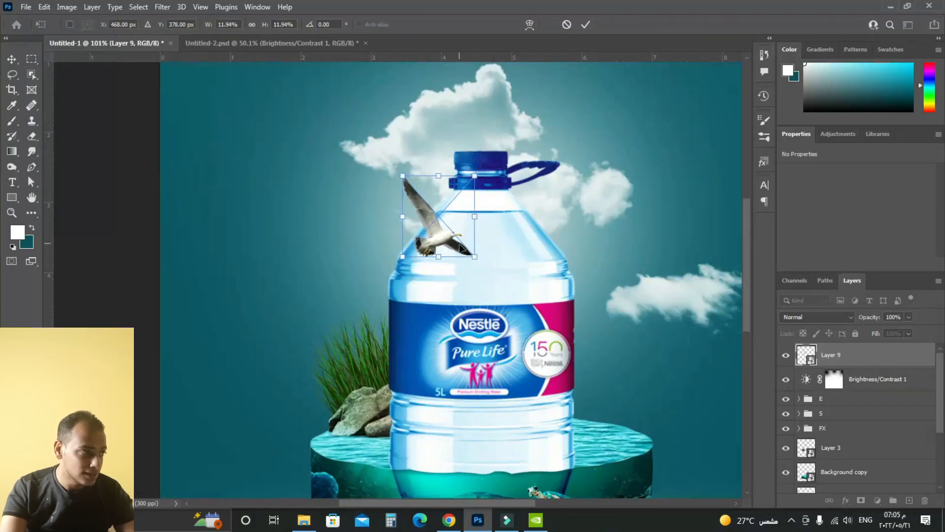
left_click_drag(448, 245, 333, 279)
- Flip the seagull horizontally and rotate it slightly clockwise, to an angle of about -166.54°
right_click(345, 275)
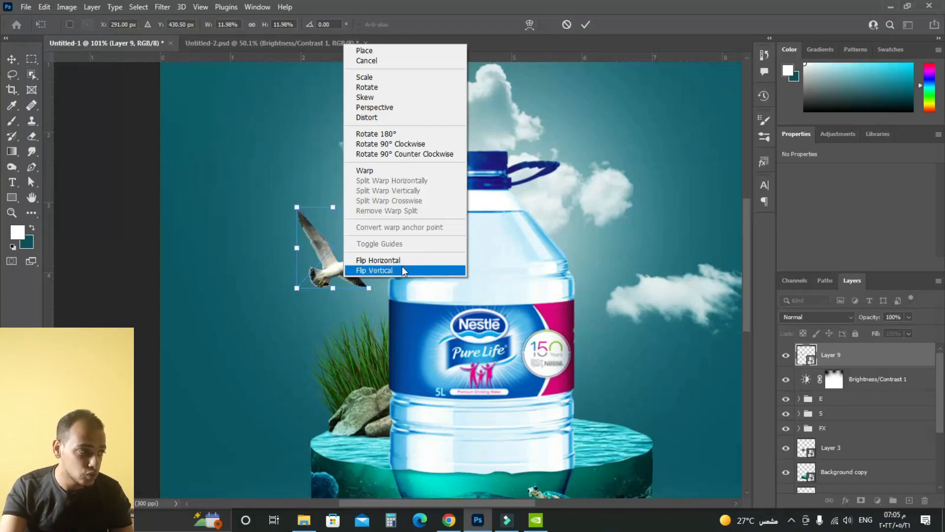
left_click(383, 261)
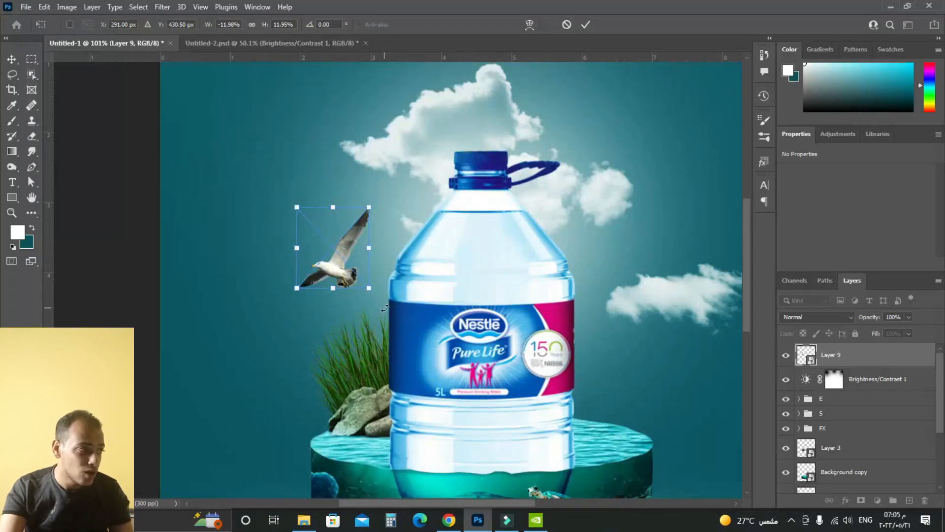
scroll(384, 308, "up", 3)
left_click_drag(389, 330, 375, 346)
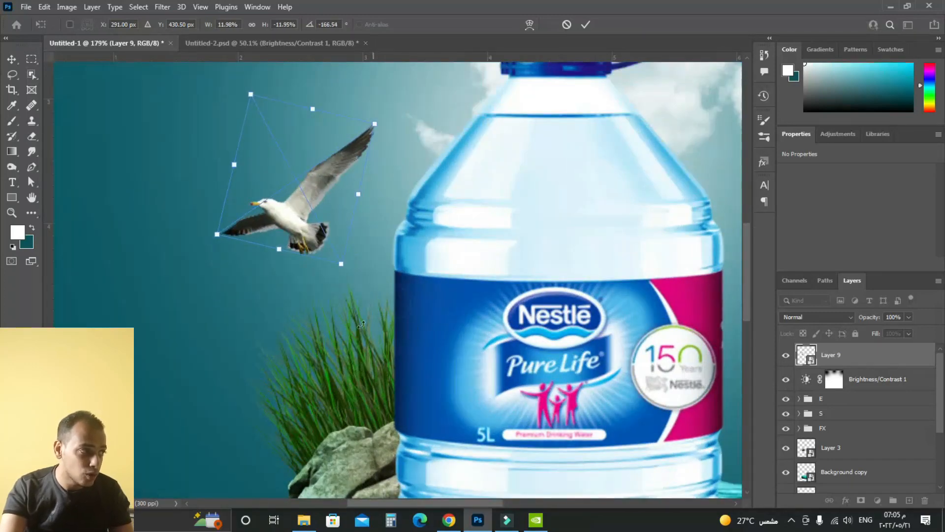
- Shrink the seagull to about 0.84 × 0.71 cm and position it just above the grass
left_click_drag(320, 258, 335, 276)
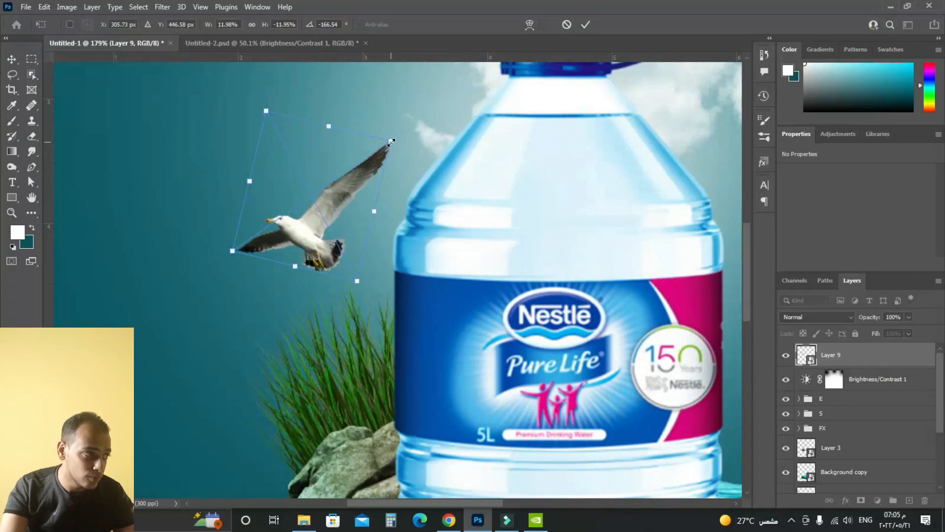
left_click_drag(391, 142, 367, 171)
left_click_drag(328, 234, 335, 271)
key("Return")
scroll(305, 335, "down", 5)
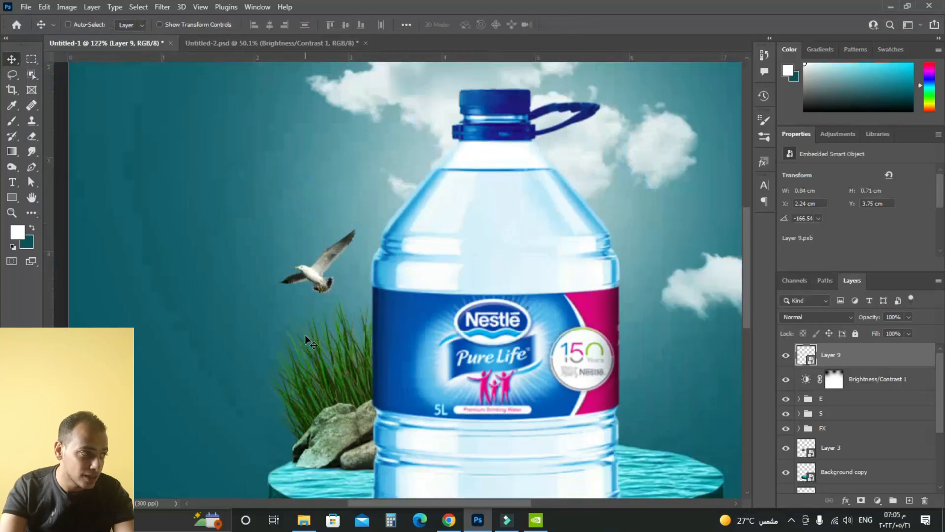
- Lower the seagull slightly toward the grass, to about X 2.26 cm, Y 3.85 cm
left_click_drag(328, 306, 325, 312)
scroll(325, 315, "down", 4)
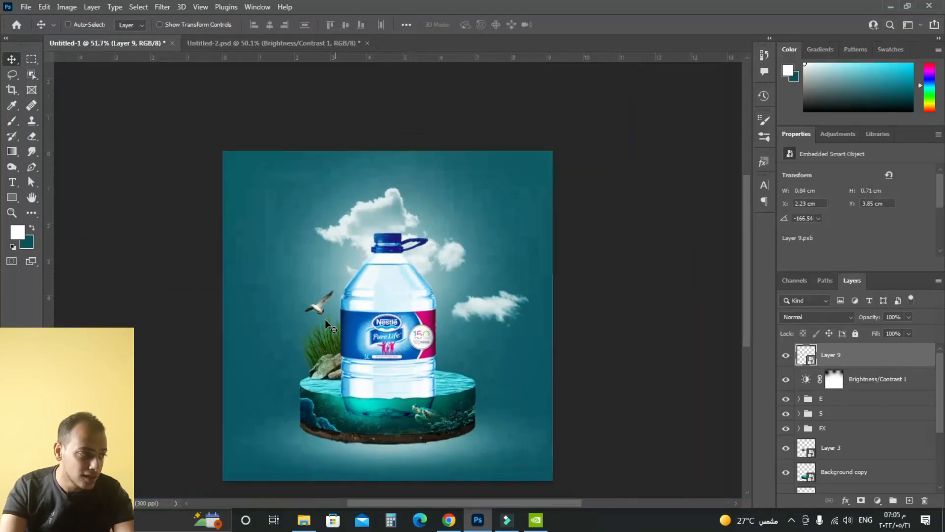
scroll(328, 316, "up", 4)
key("Right")
key("Right")
key("Right")
key("Right")
- Reduce the seagull proportionally to about 0.6 × 0.51 cm
scroll(327, 315, "up", 3)
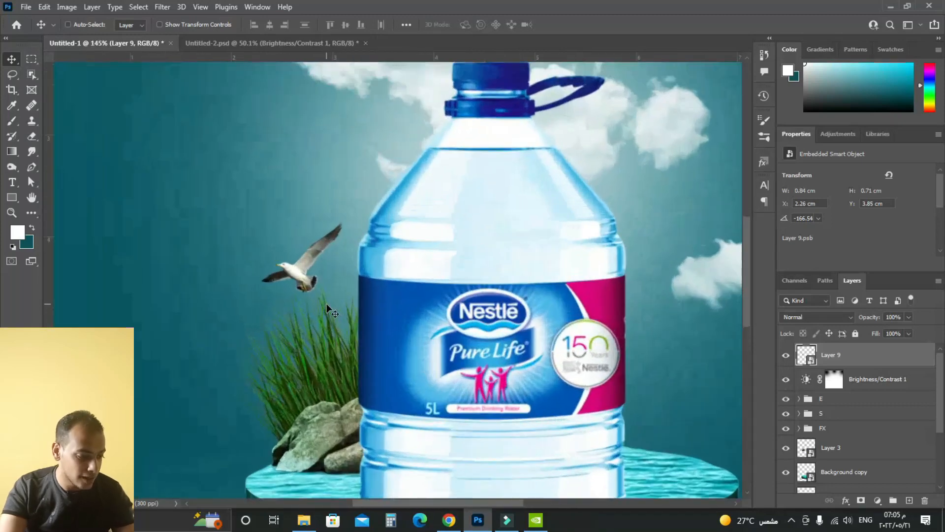
key("ctrl+t")
left_click_drag(344, 223, 333, 232)
key("Return")
scroll(320, 297, "down", 5)
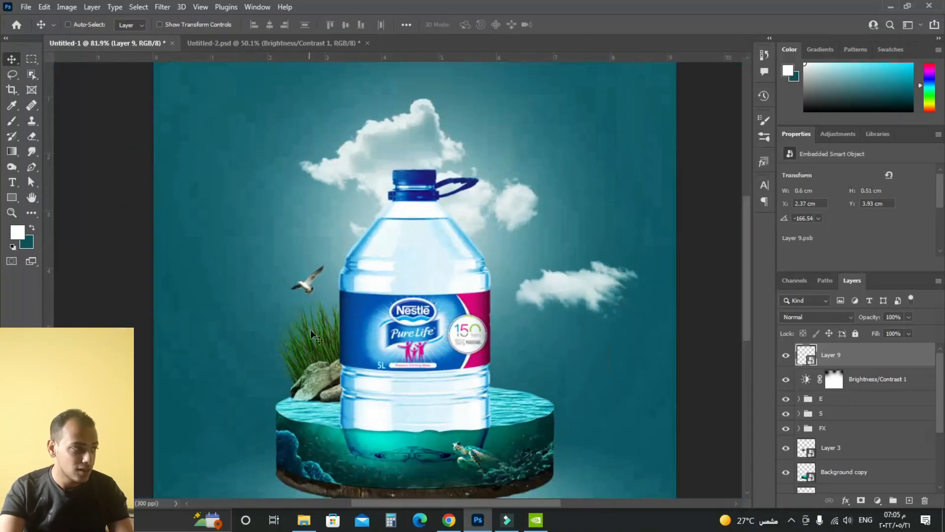
- Reposition the seagull between the grass and the bottle at about X 2.46 cm, Y 3.97 cm and review the whole composition
left_click_drag(310, 329, 319, 313)
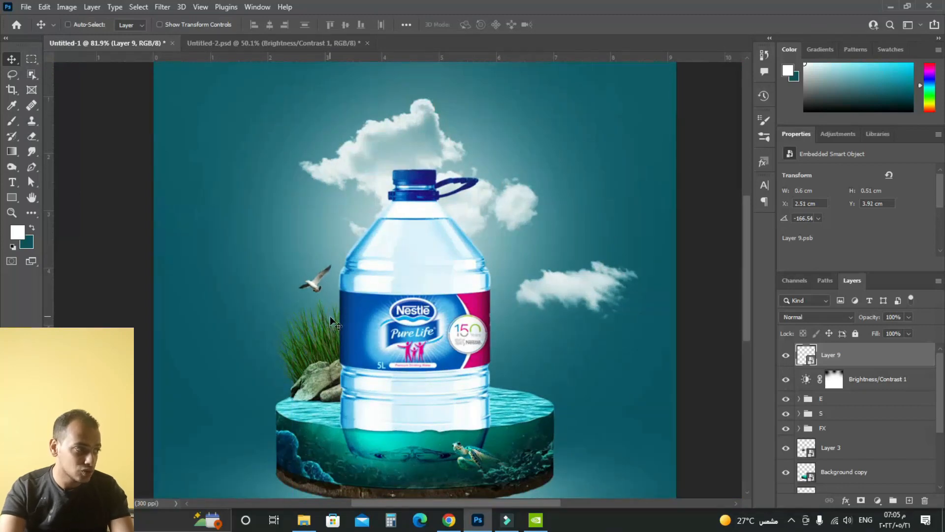
key("Left")
key("Left")
key("Left")
key("Left")
key("Left")
key("Left")
key("Down")
key("Down")
key("Down")
key("Down")
key("Down")
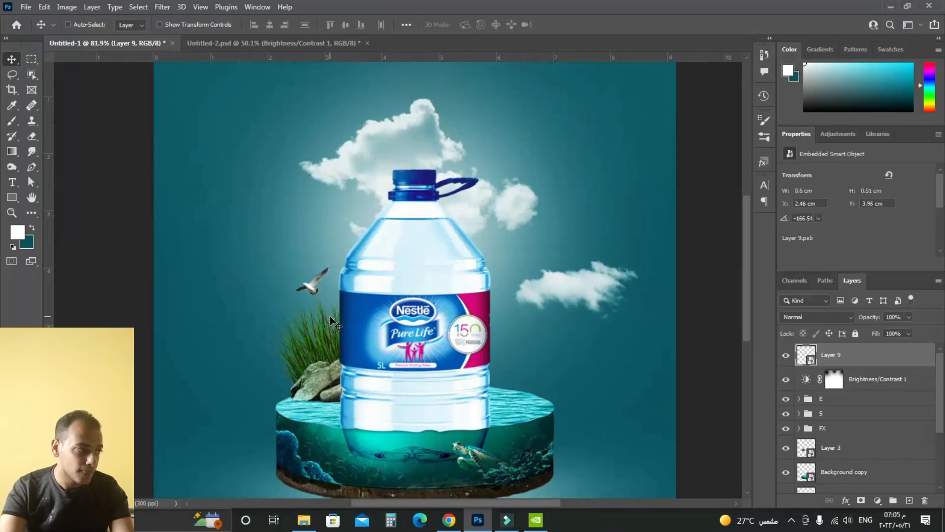
key("Down")
scroll(434, 401, "up", 2)
left_click_drag(434, 401, 431, 247)
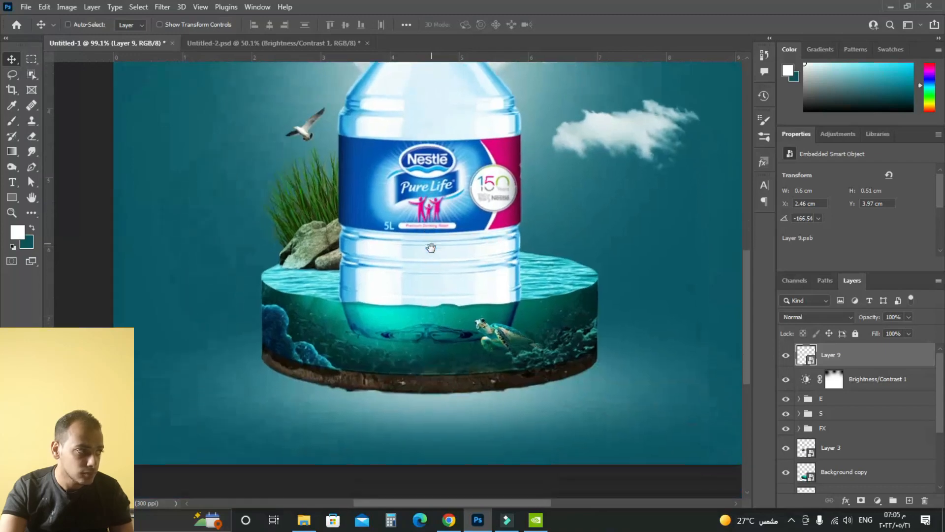
scroll(424, 276, "down", 4)
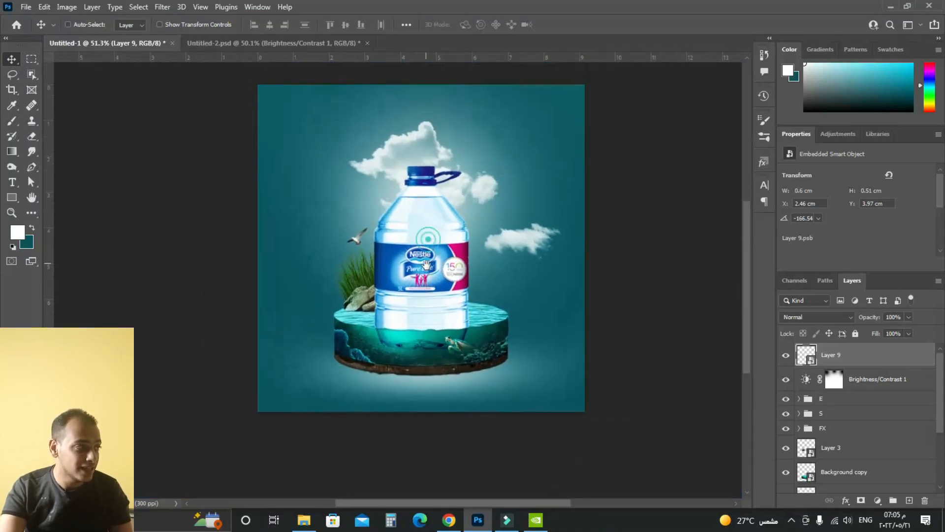
- Bring the orange crystal from 14.png into the Untitled-1 composite as a smart object and close 14.png
left_click(25, 7)
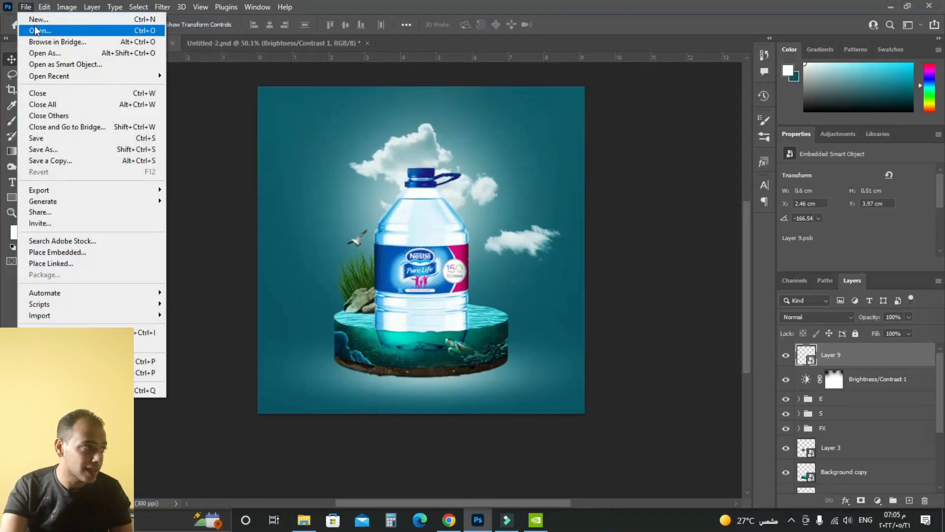
left_click(36, 32)
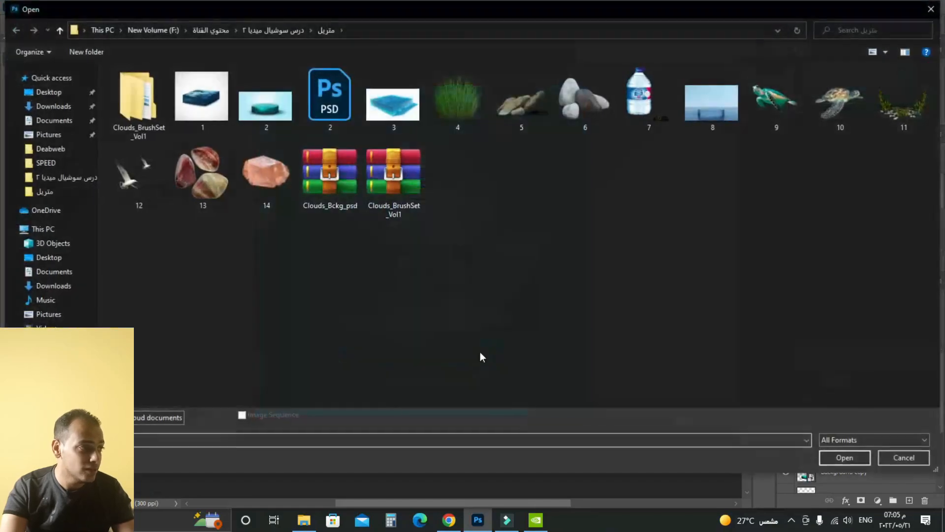
double_click(262, 182)
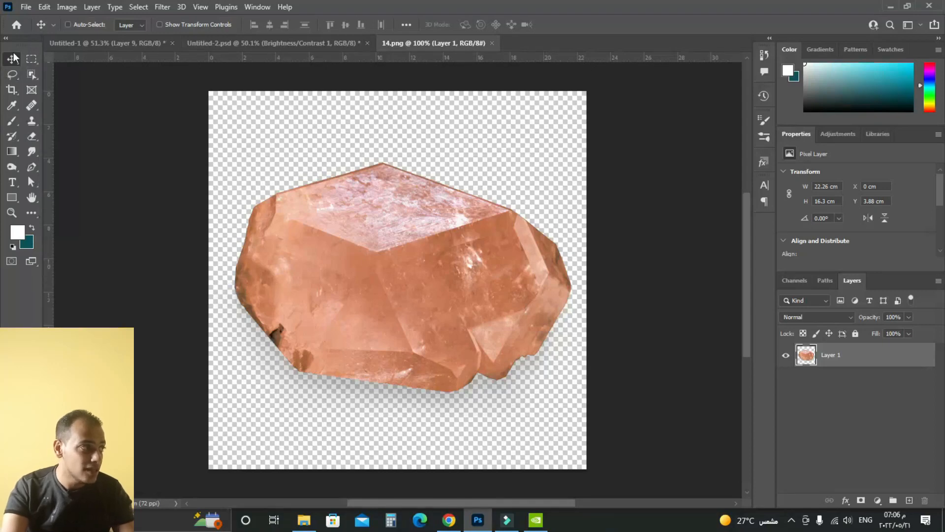
left_click_drag(436, 270, 425, 329)
left_click(496, 43)
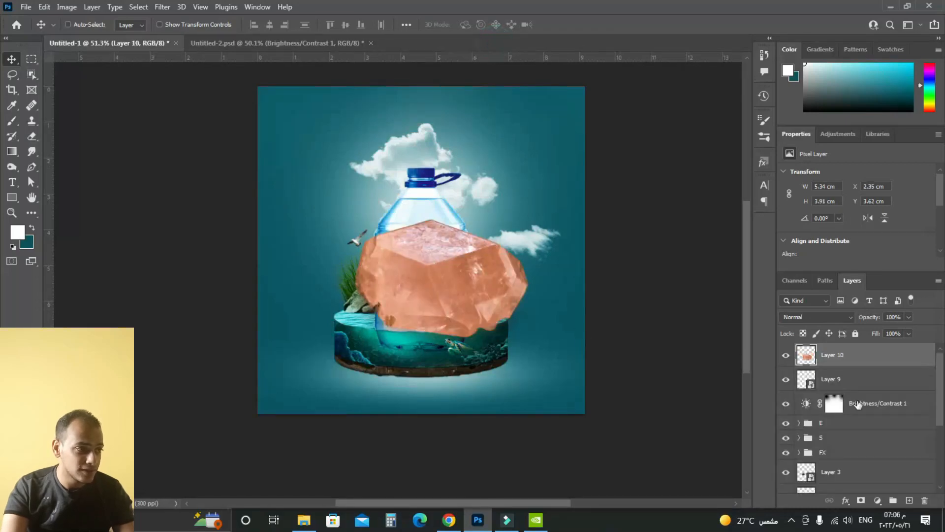
right_click(846, 354)
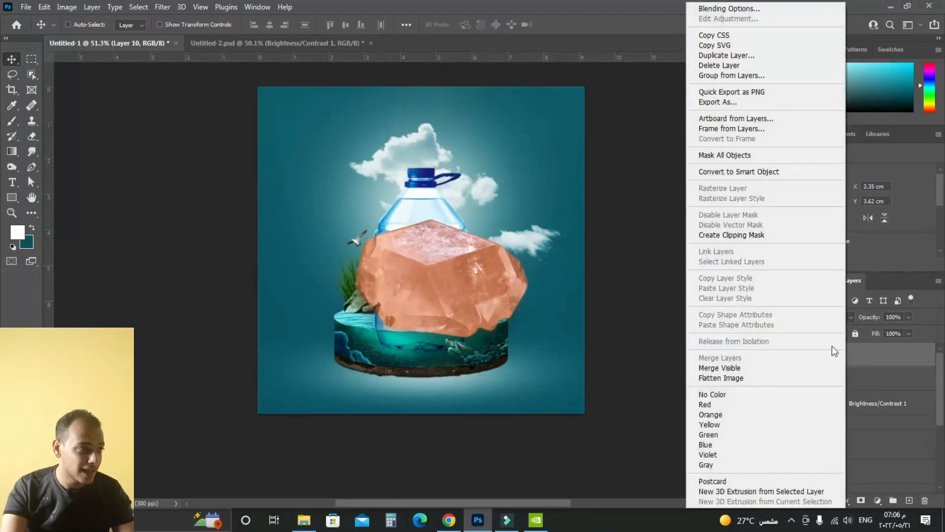
left_click(731, 171)
- Scale the crystal to about 12.26% and place it against the podium's lower front edge below the turtle, around X 5.52 cm, Y 7.82 cm
scroll(545, 297, "up", 3)
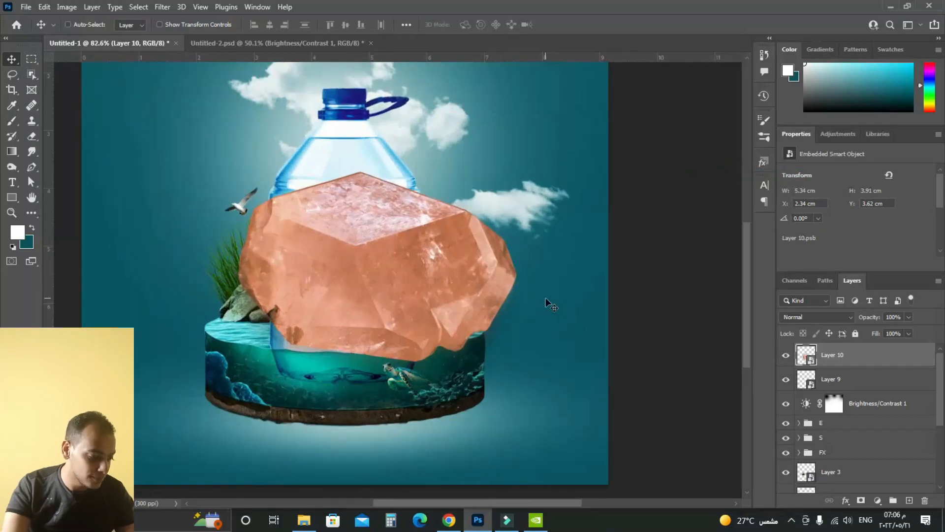
key("ctrl+t")
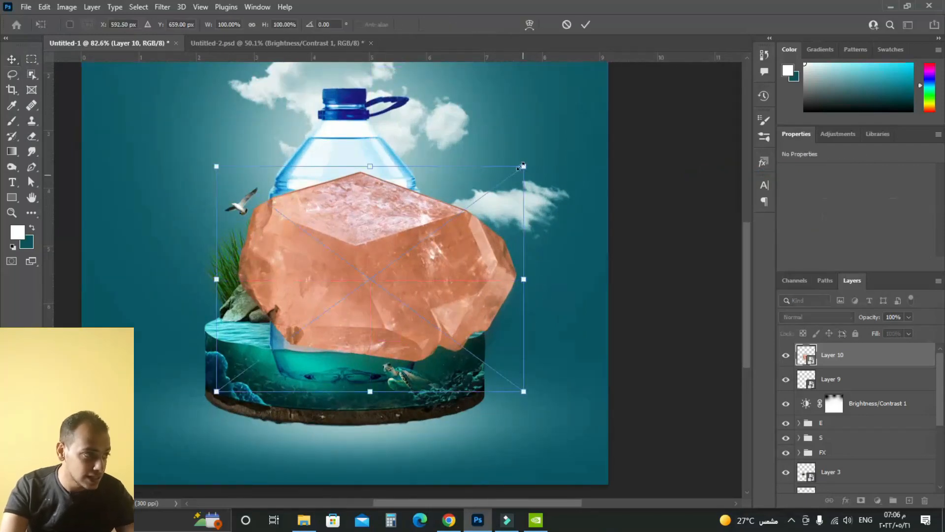
left_click_drag(519, 166, 418, 307)
scroll(418, 308, "up", 3)
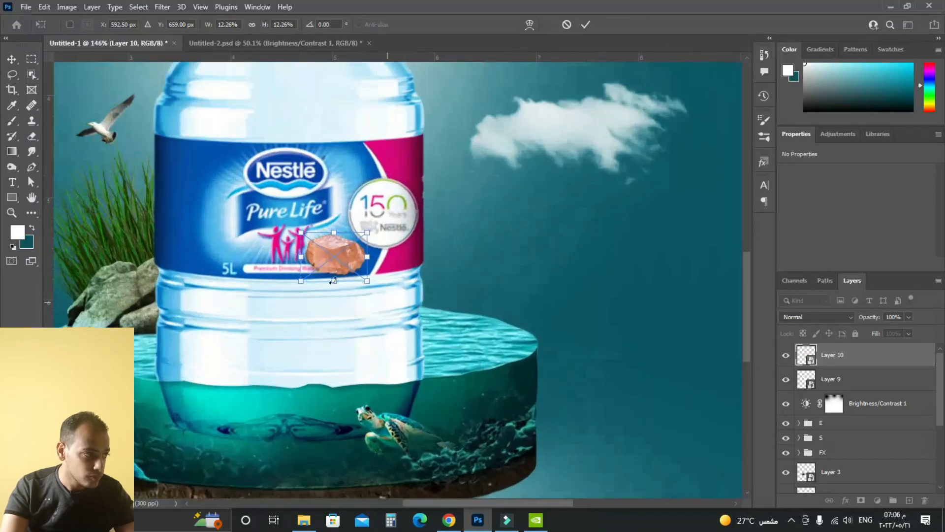
left_click_drag(334, 273, 471, 384)
key("Return")
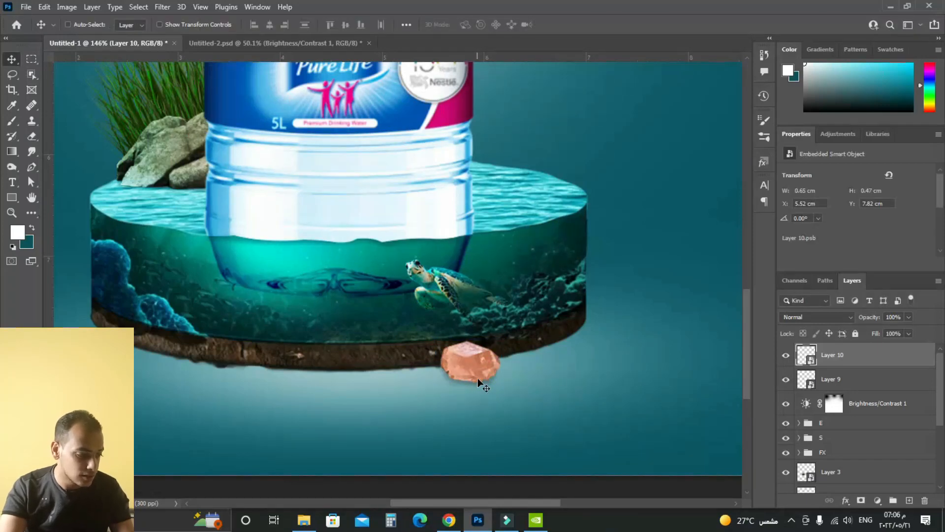